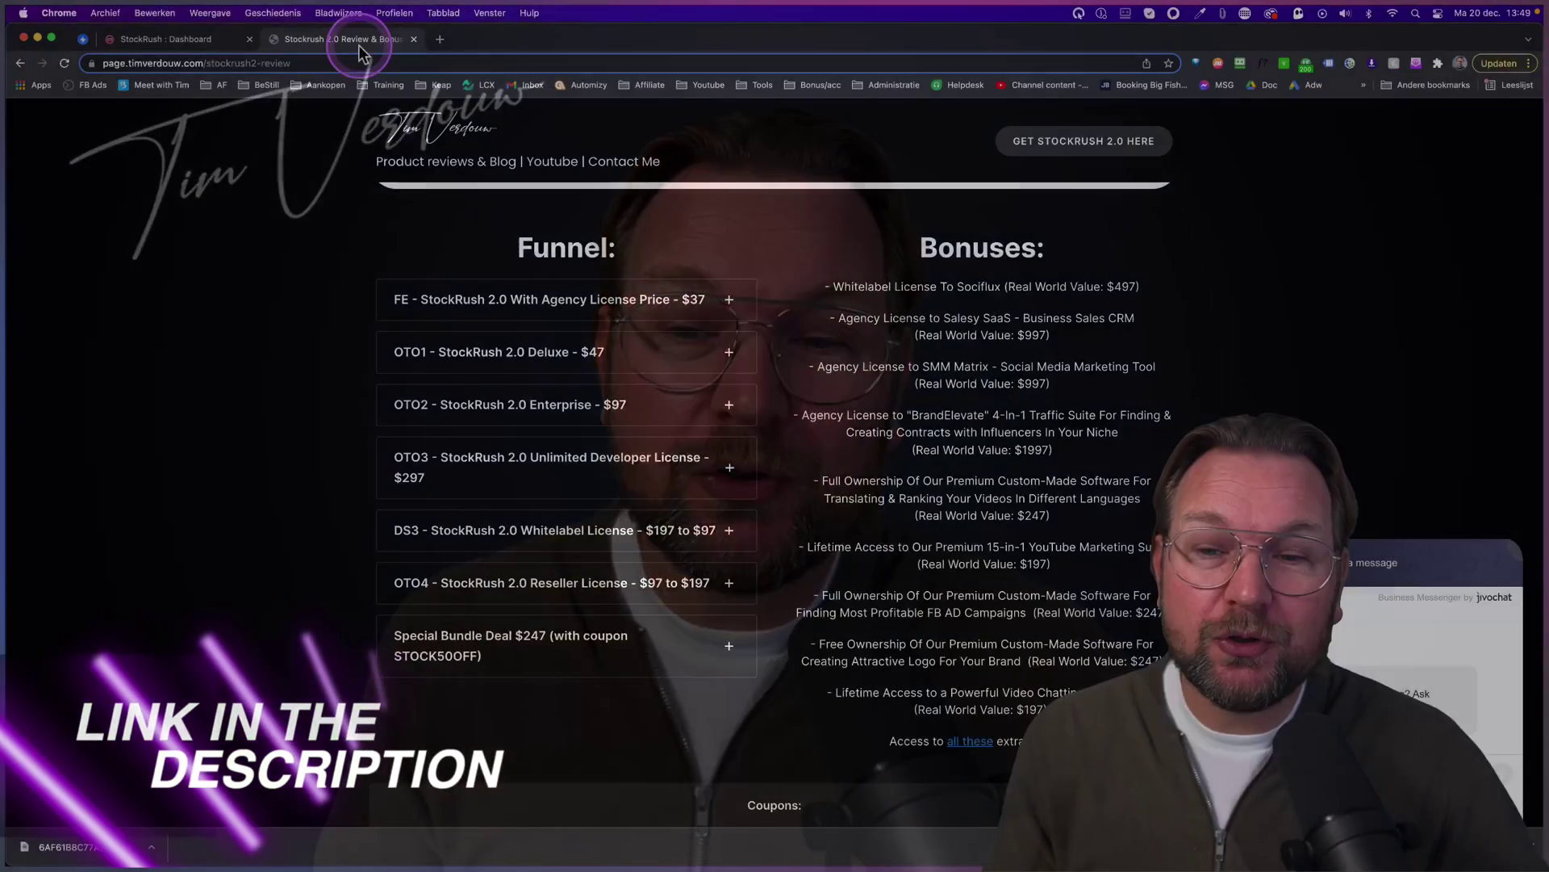
- Scroll through the Tim Verdouw review page and highlight a block of its text
scroll(361, 318, down, 1)
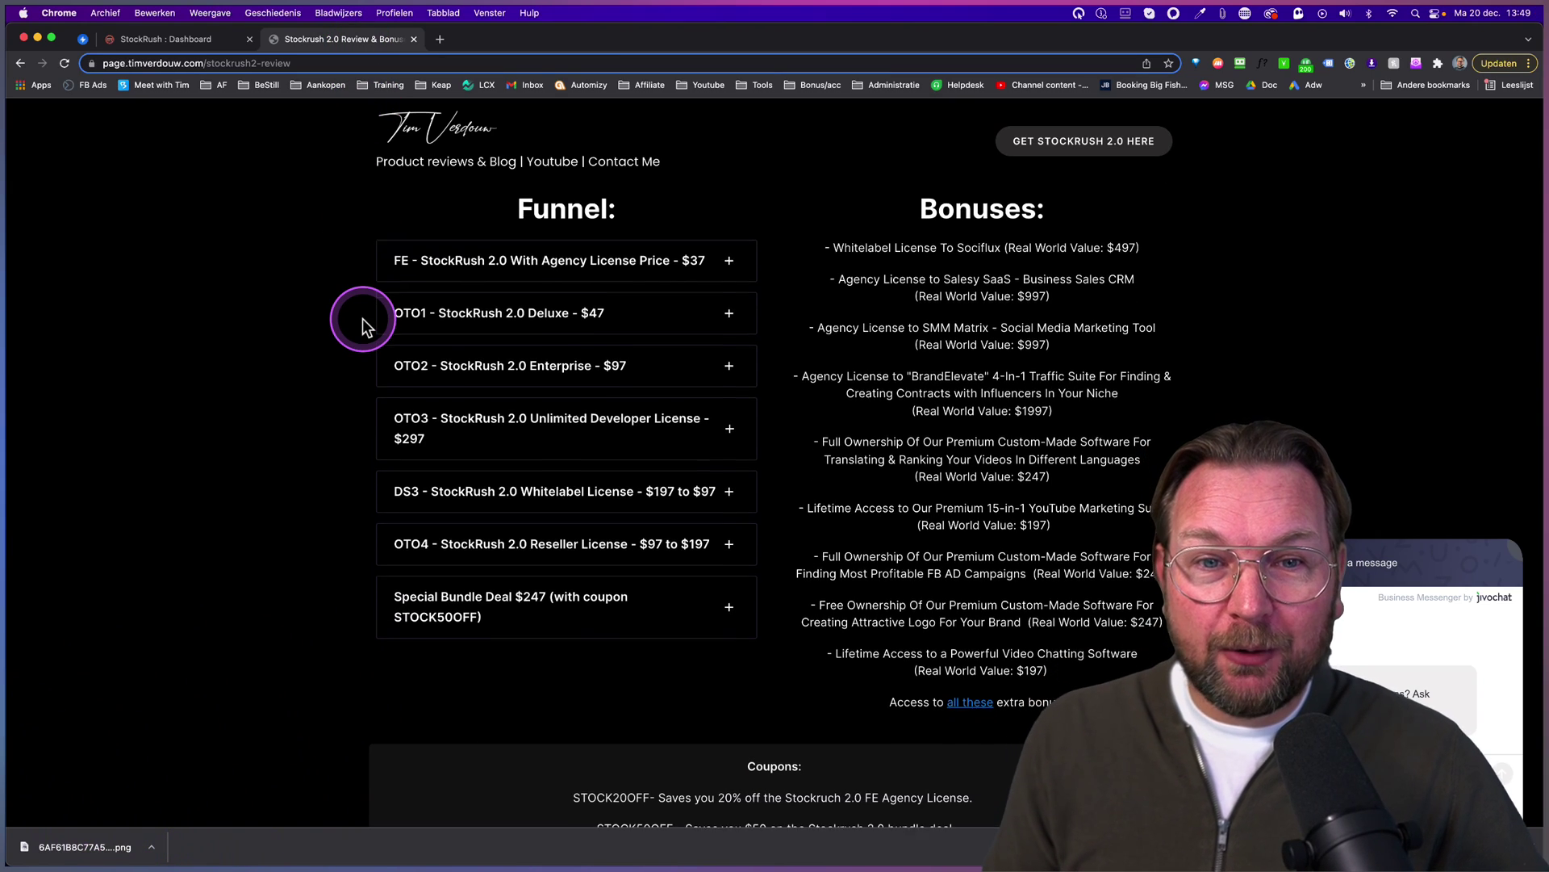
scroll(361, 318, up, 7)
scroll(366, 313, up, 5)
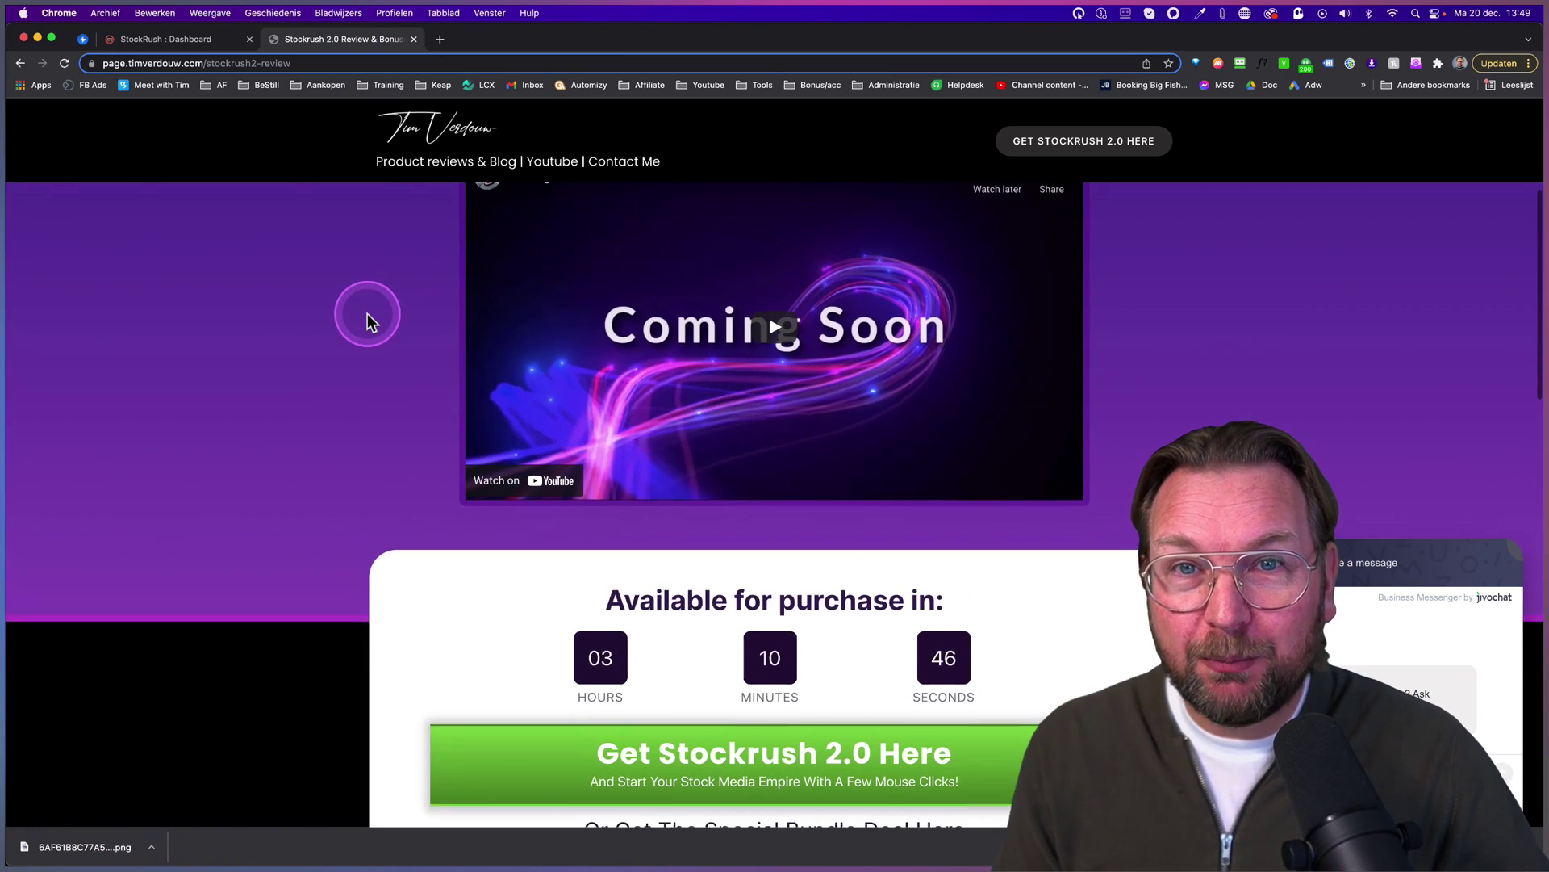
scroll(639, 355, down, 12)
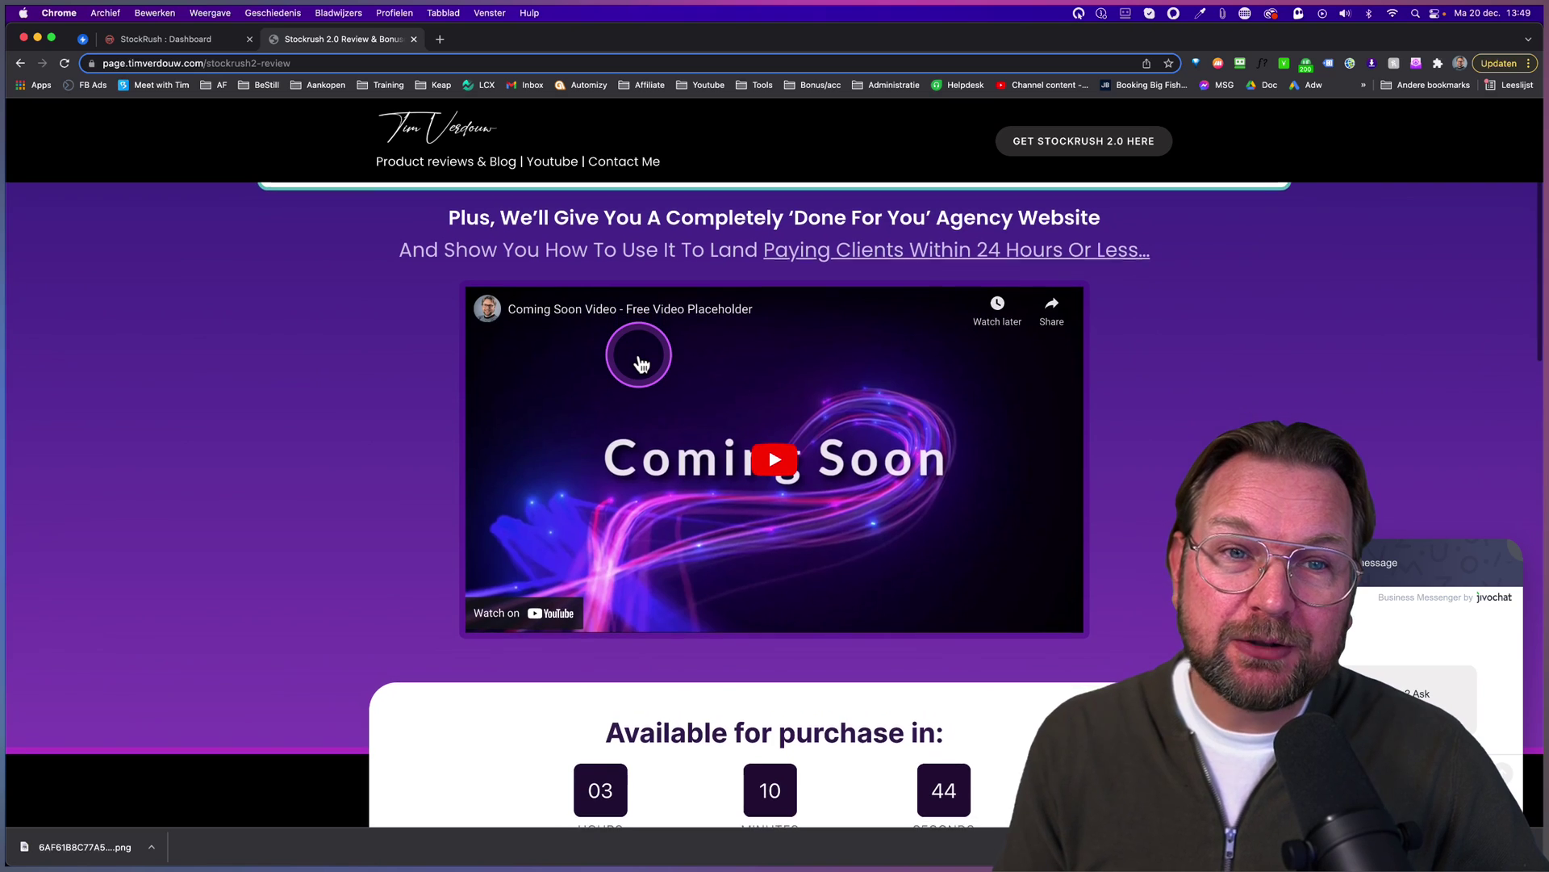
scroll(639, 355, down, 1)
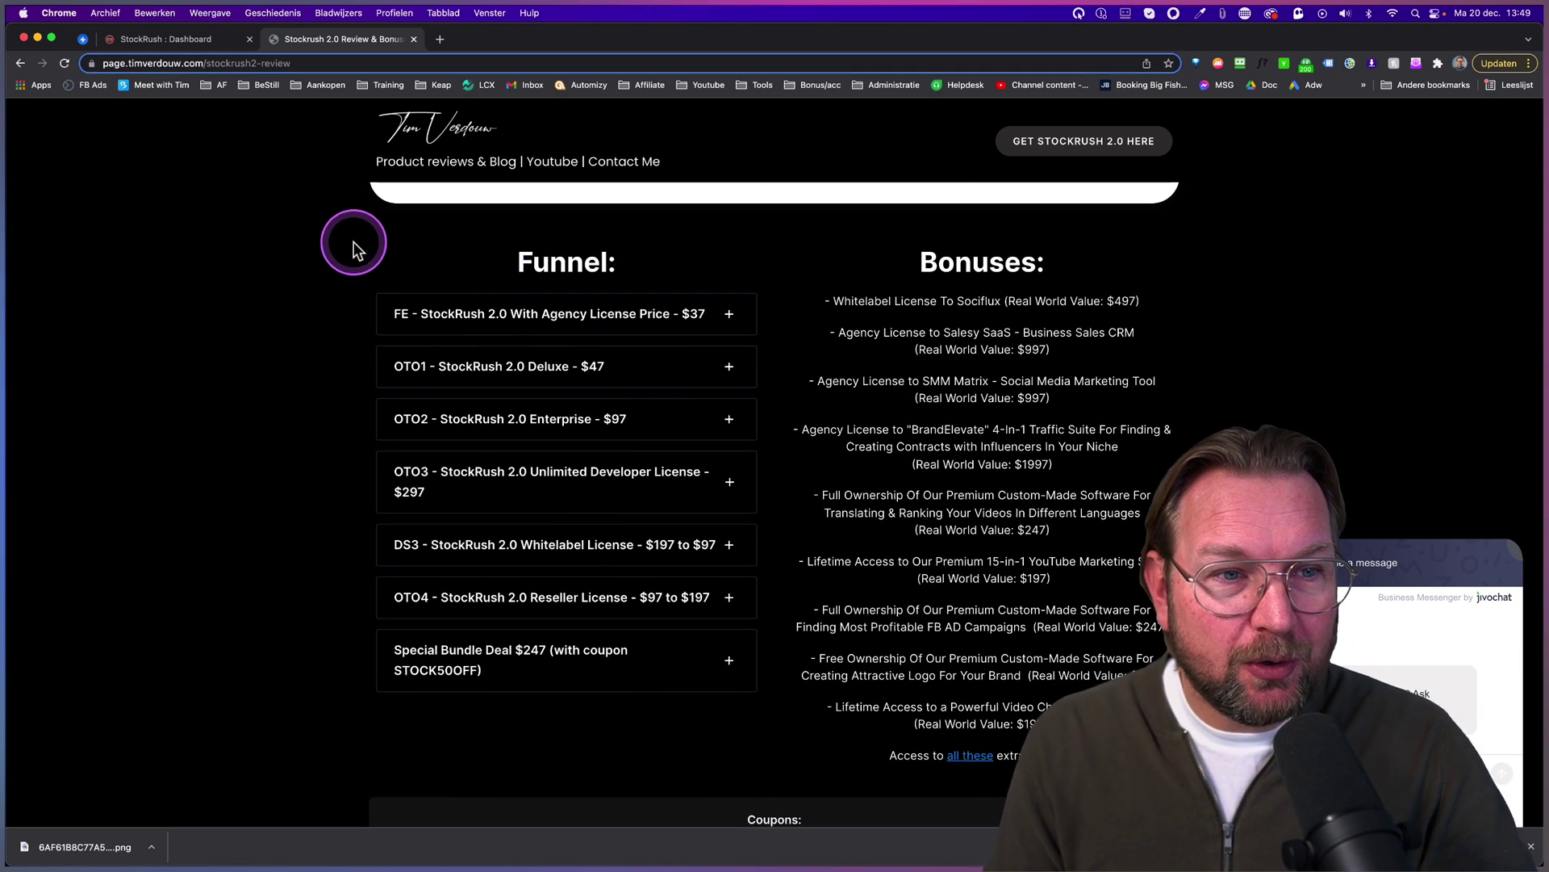
mouse_move(417, 324)
mouse_down()
mouse_move(686, 485)
mouse_move(771, 621)
mouse_up()
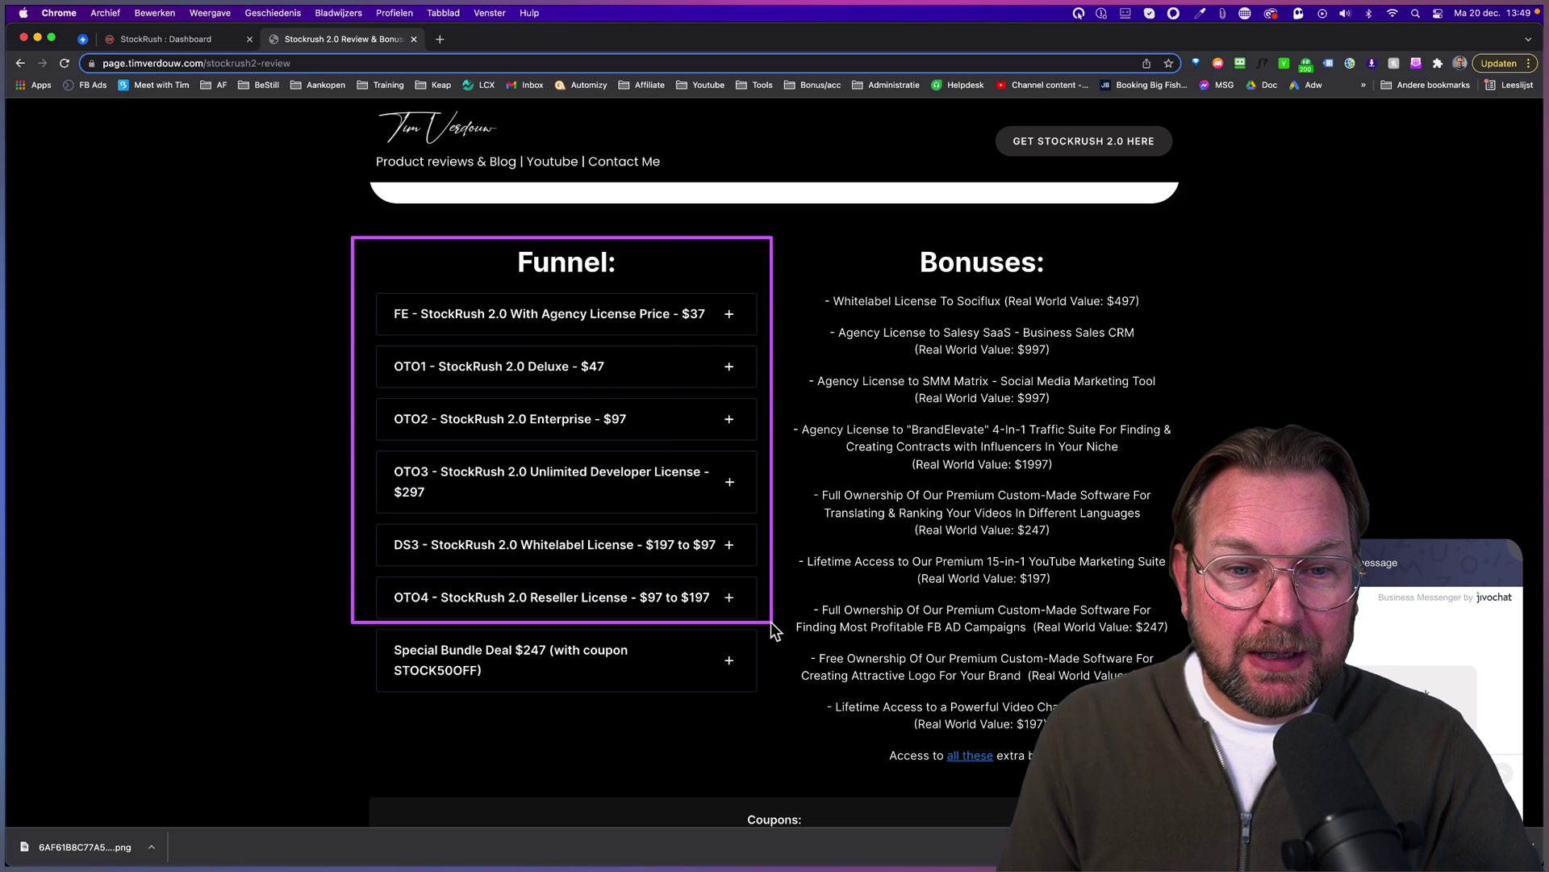
- Expand and collapse the FE front-end and OTO1 Deluxe offer details
click(709, 320)
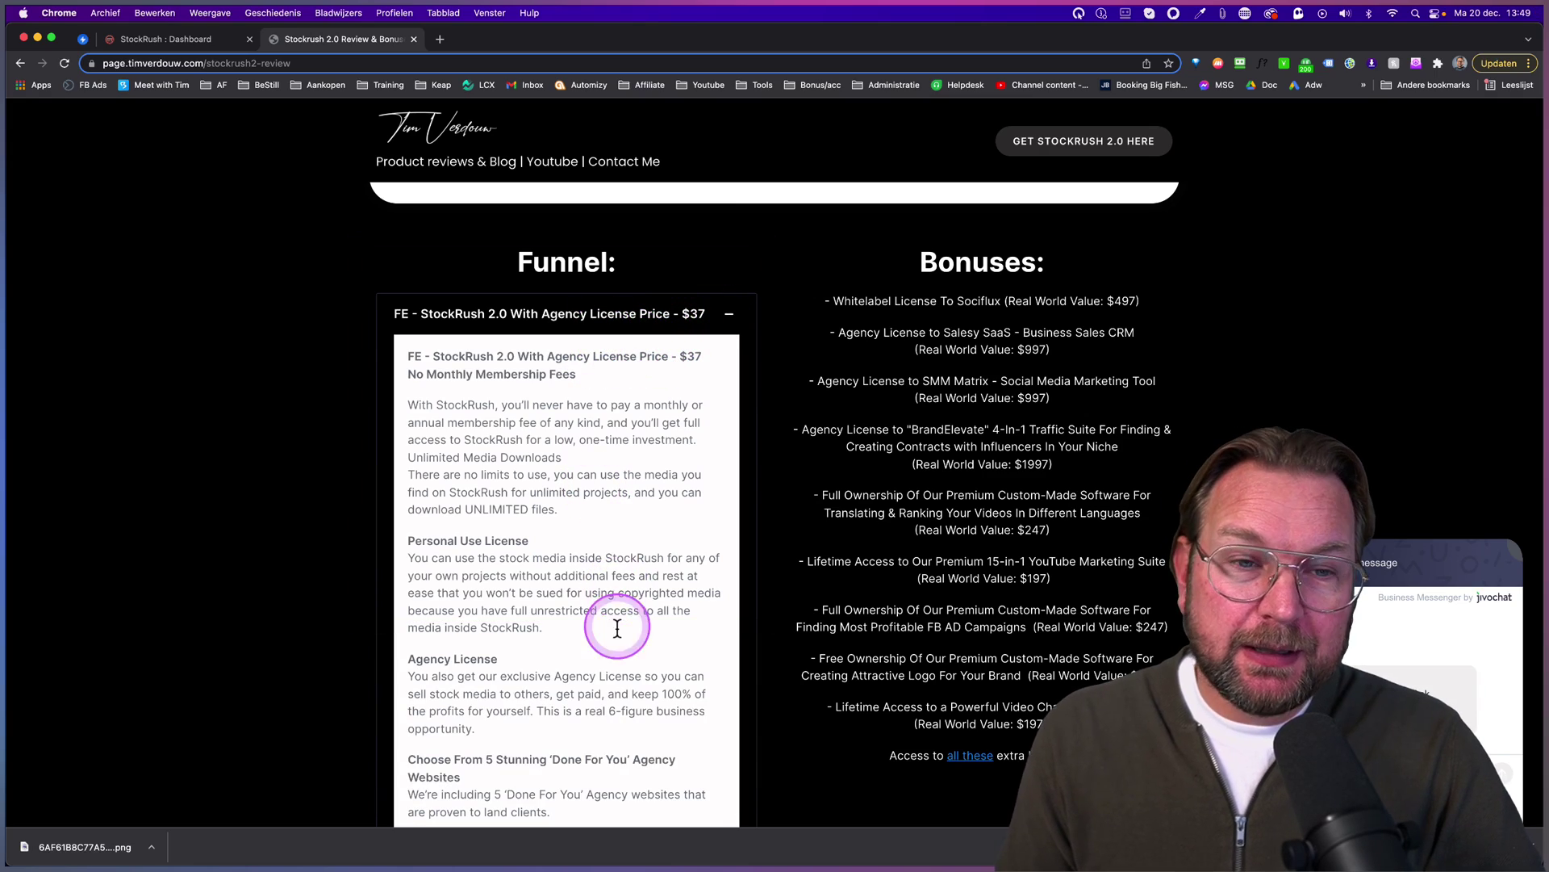
scroll(632, 588, down, 5)
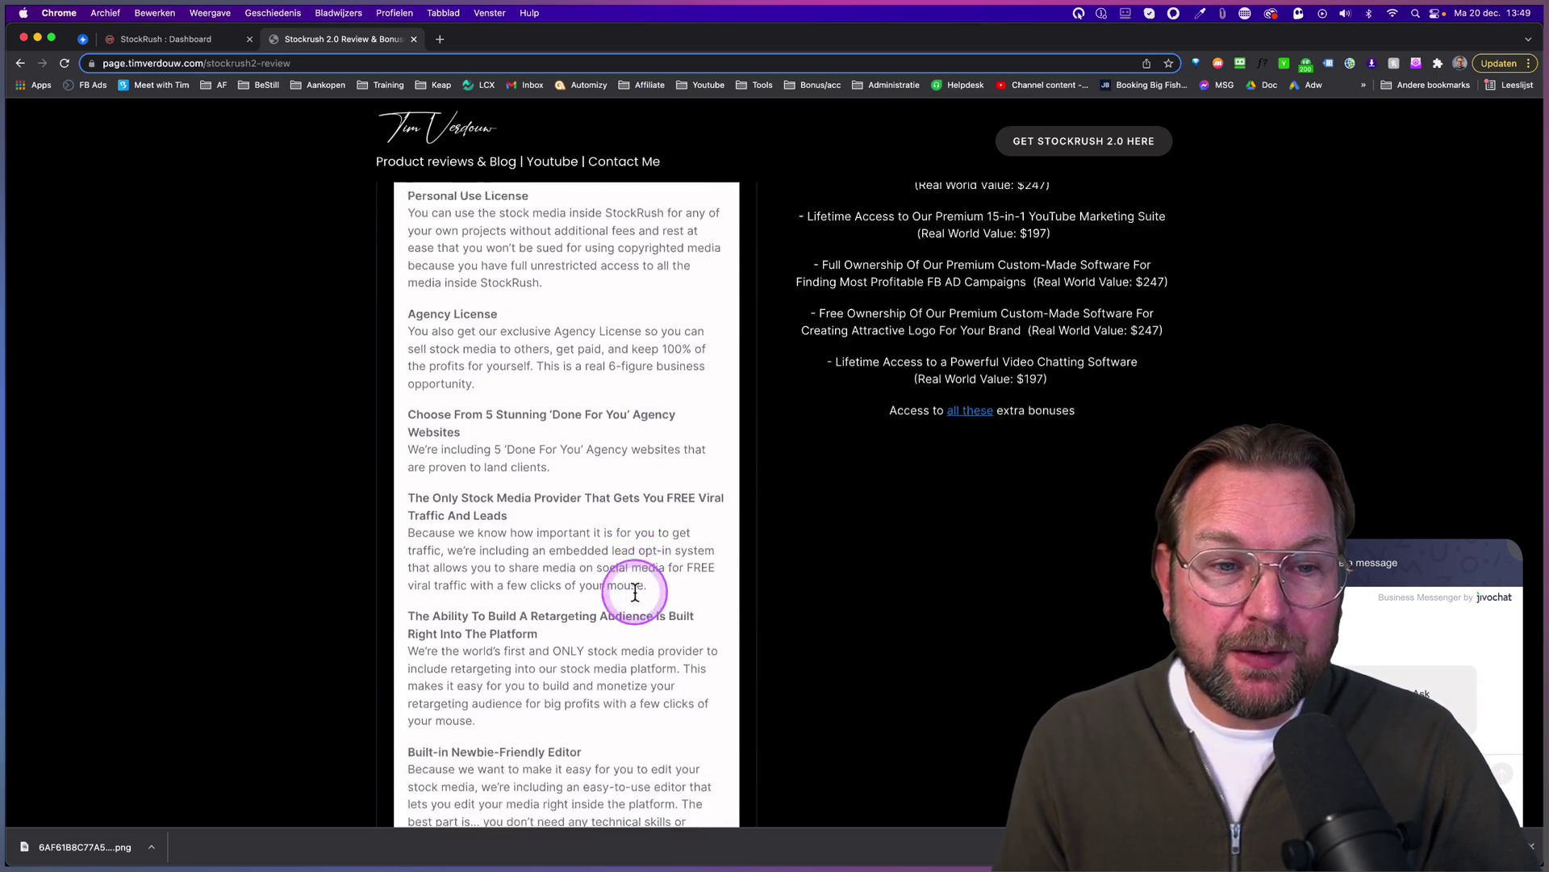
scroll(635, 591, down, 10)
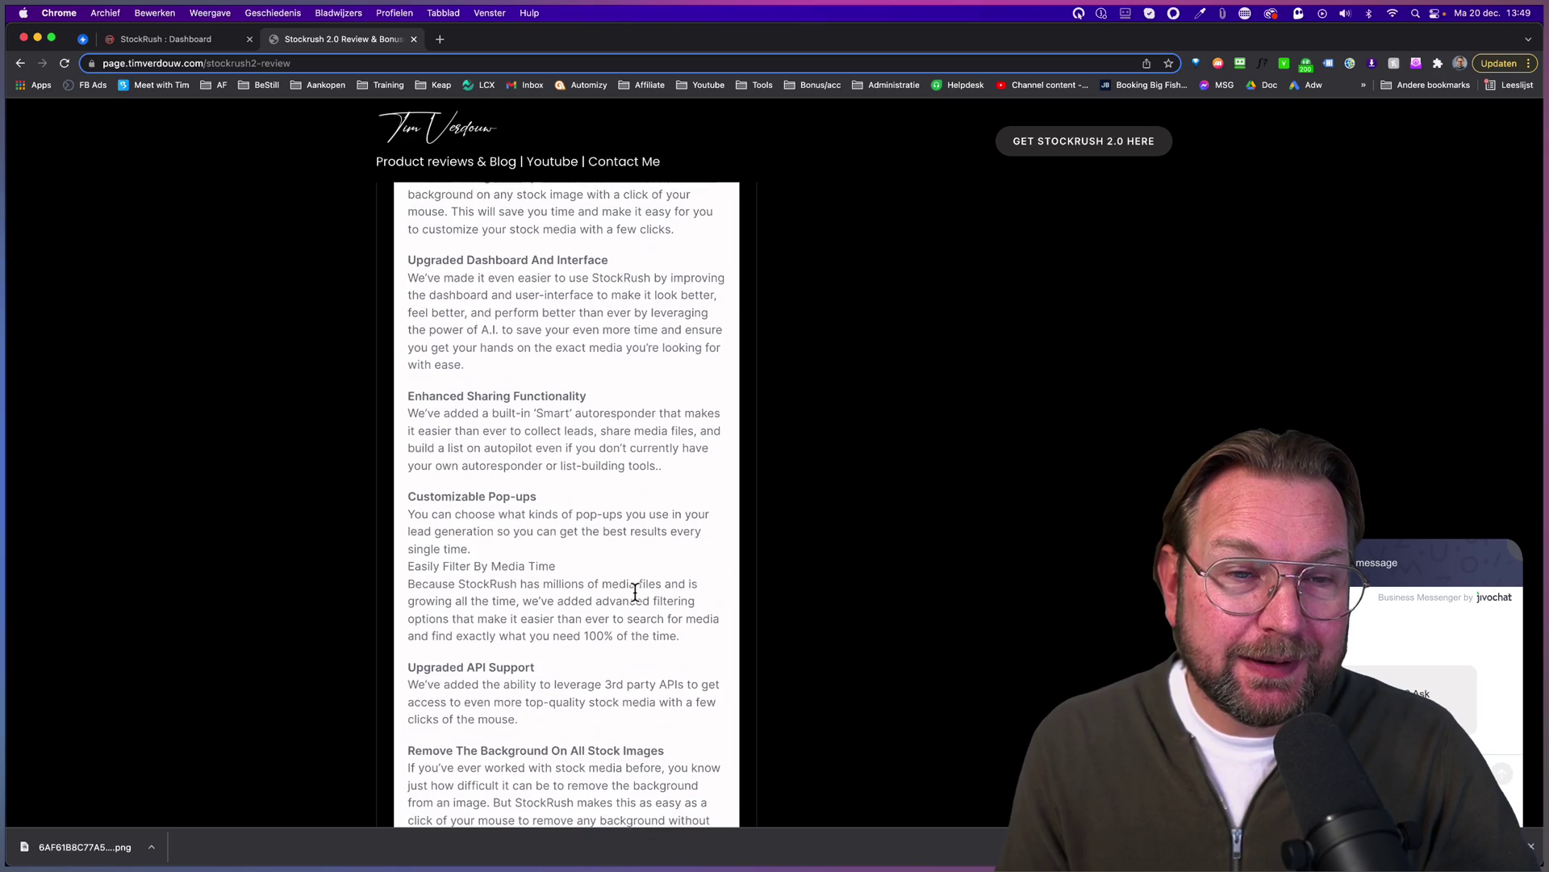
scroll(634, 591, up, 15)
click(757, 342)
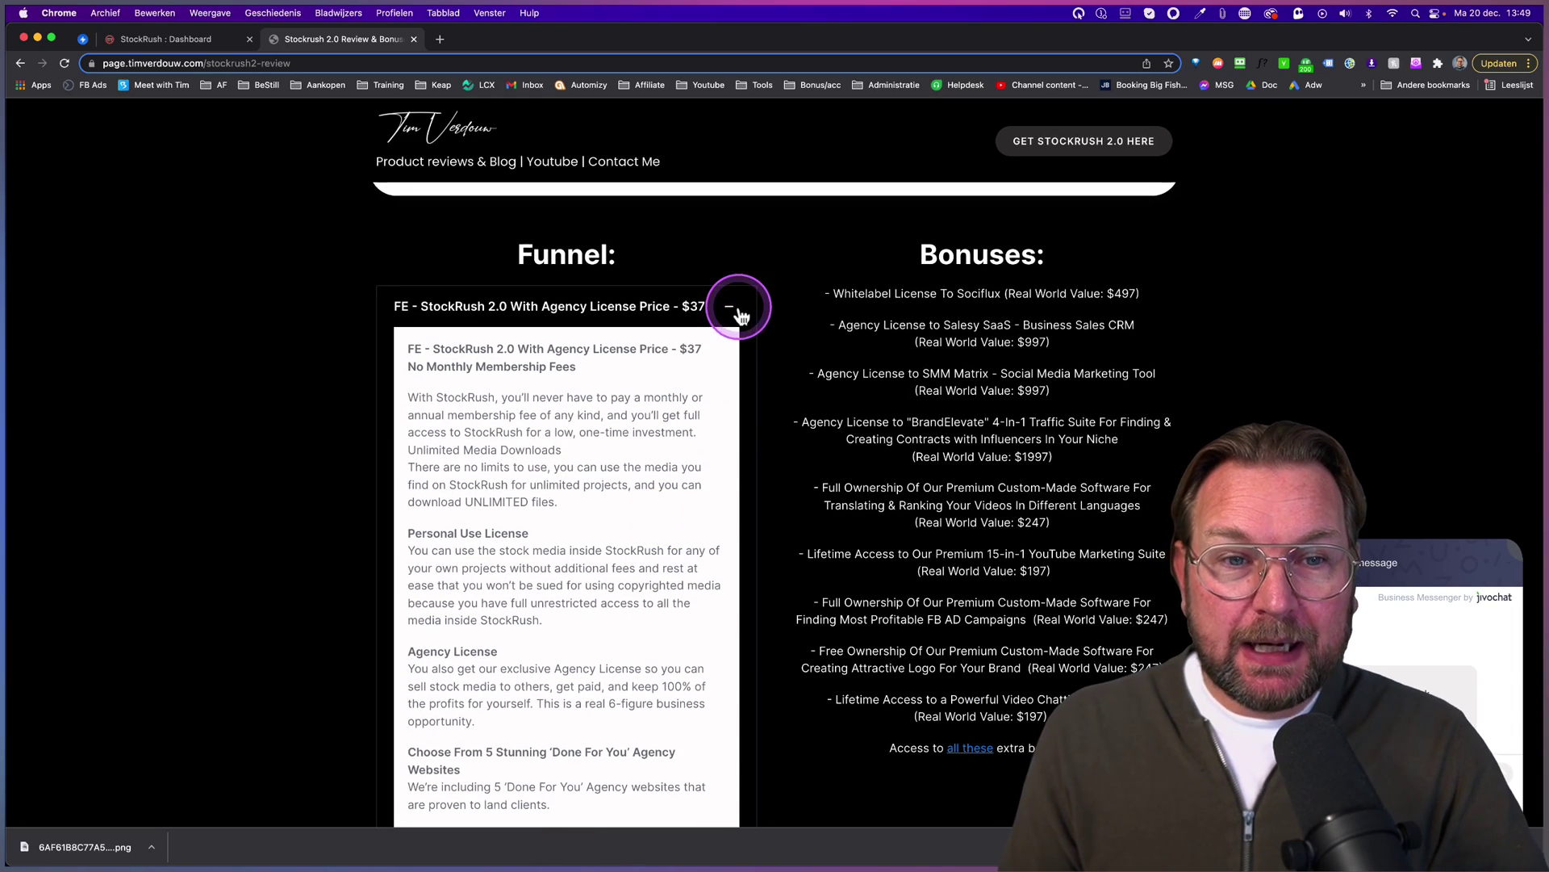
click(724, 359)
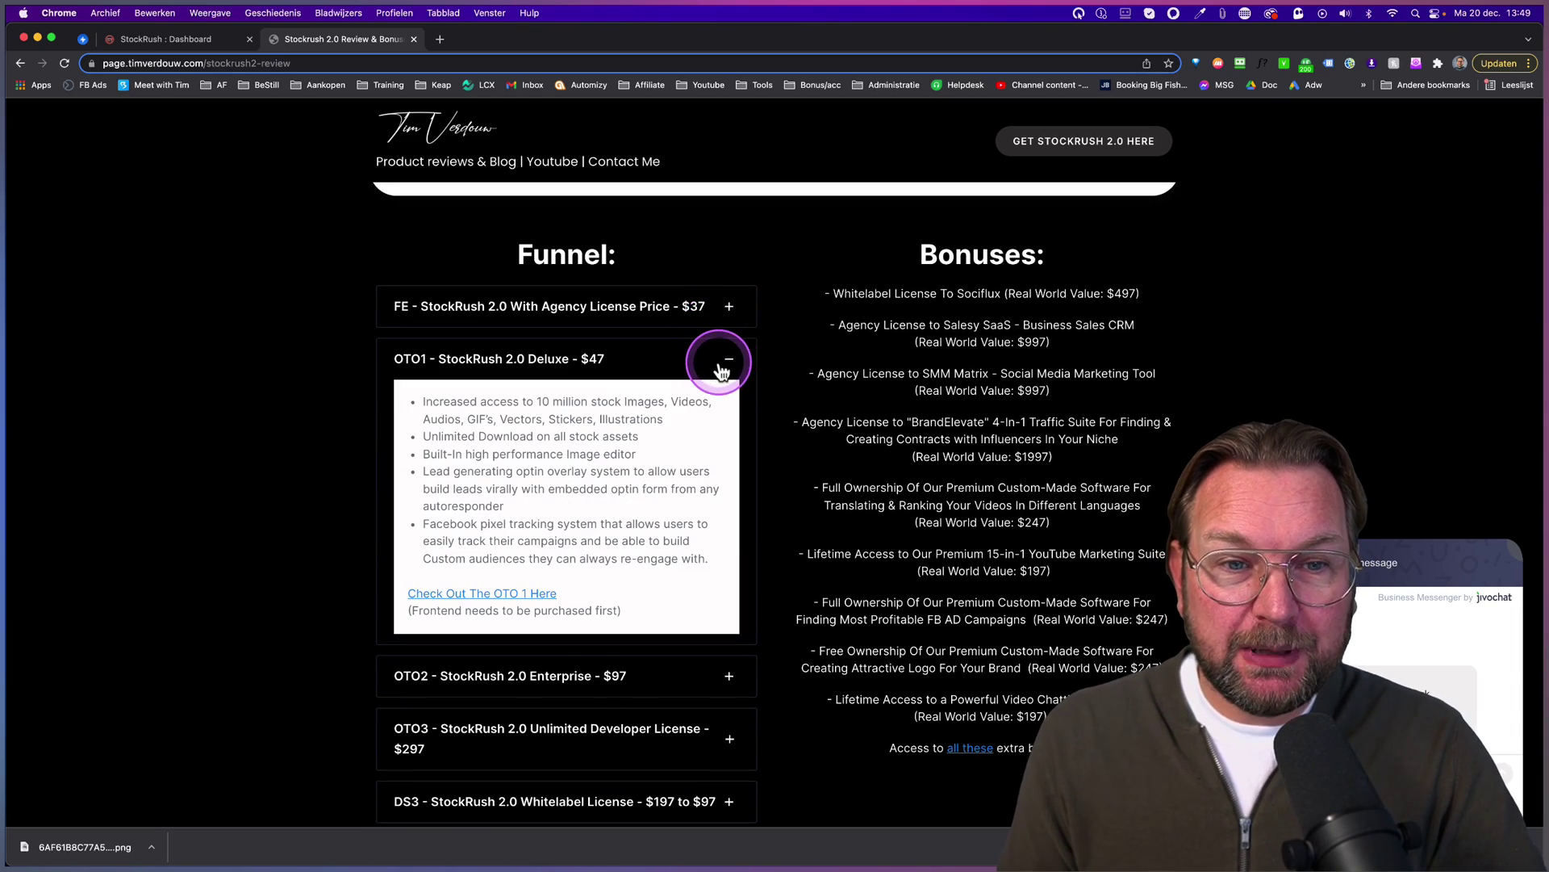
click(726, 365)
- Expand the Special Bundle Deal $247, highlight its contents paragraph, then collapse it
click(723, 424)
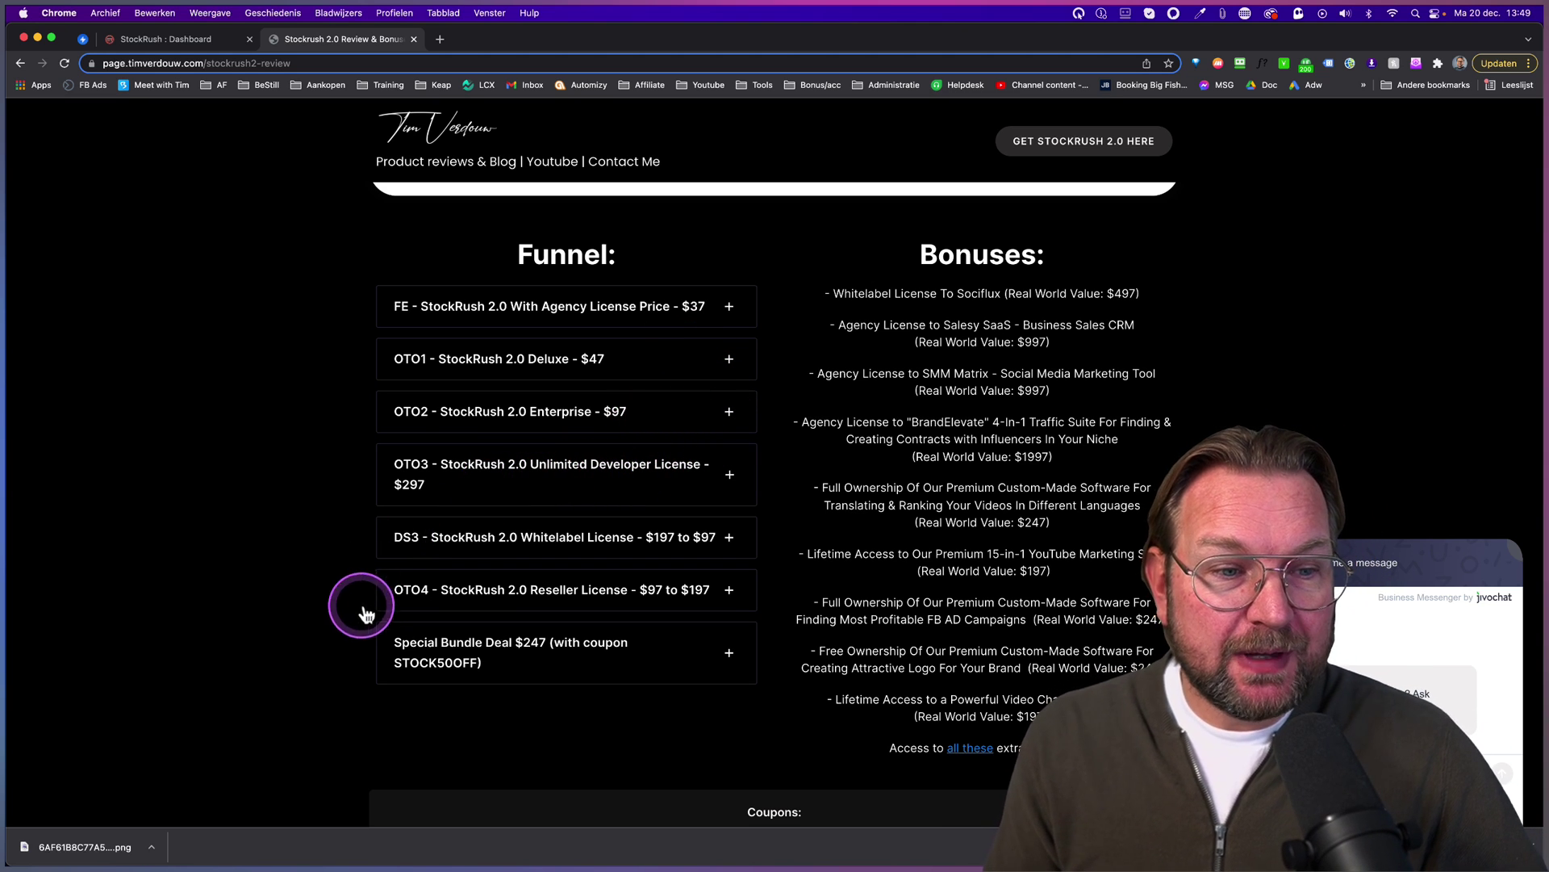
scroll(451, 521, down, 3)
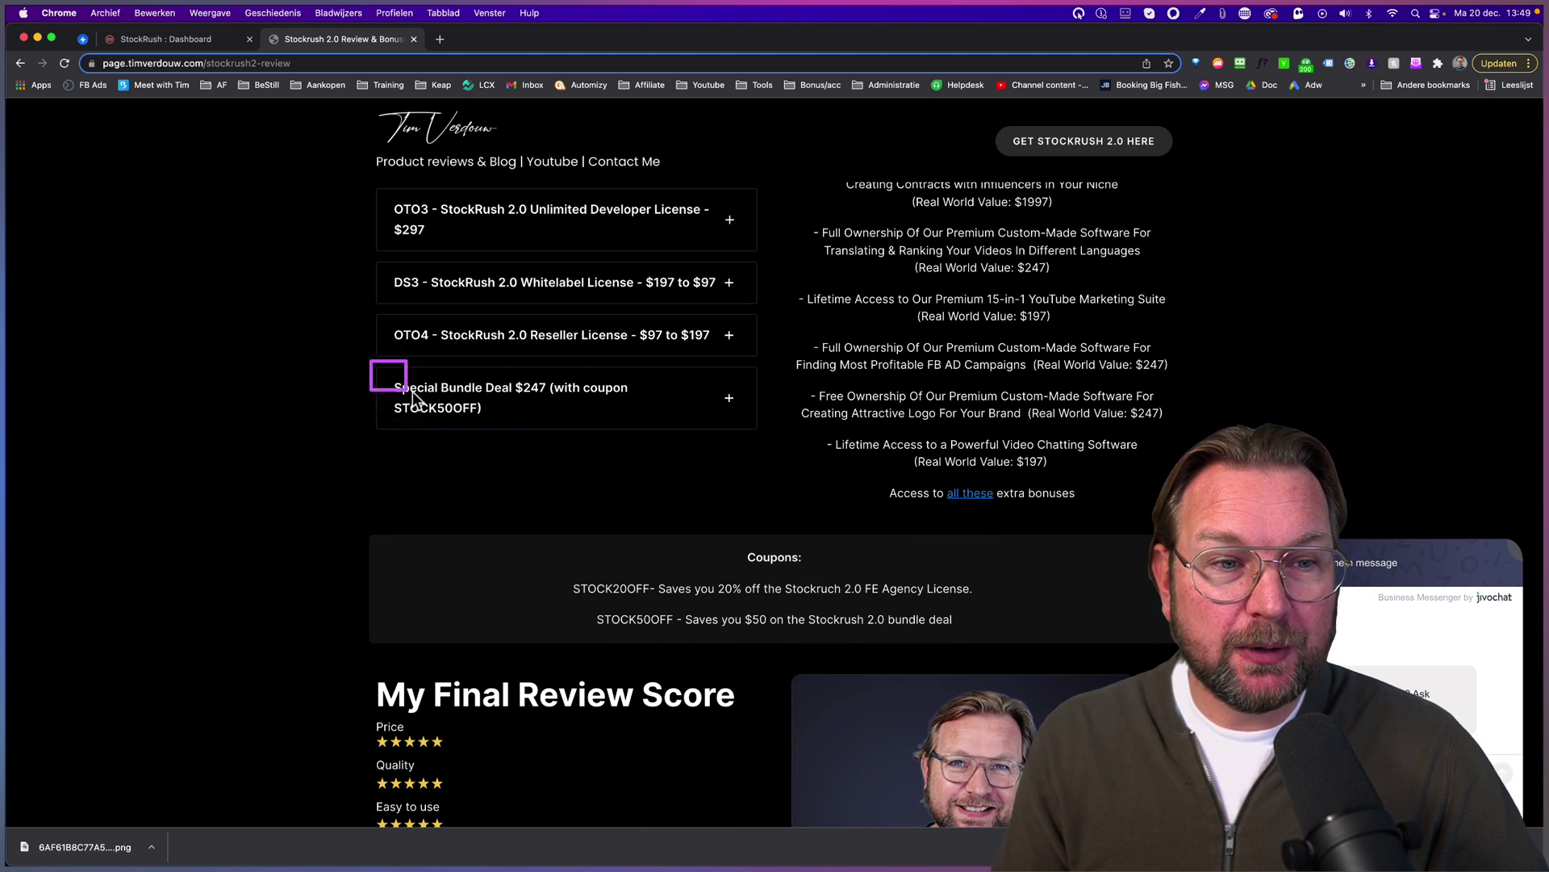
drag(410, 391, 770, 448)
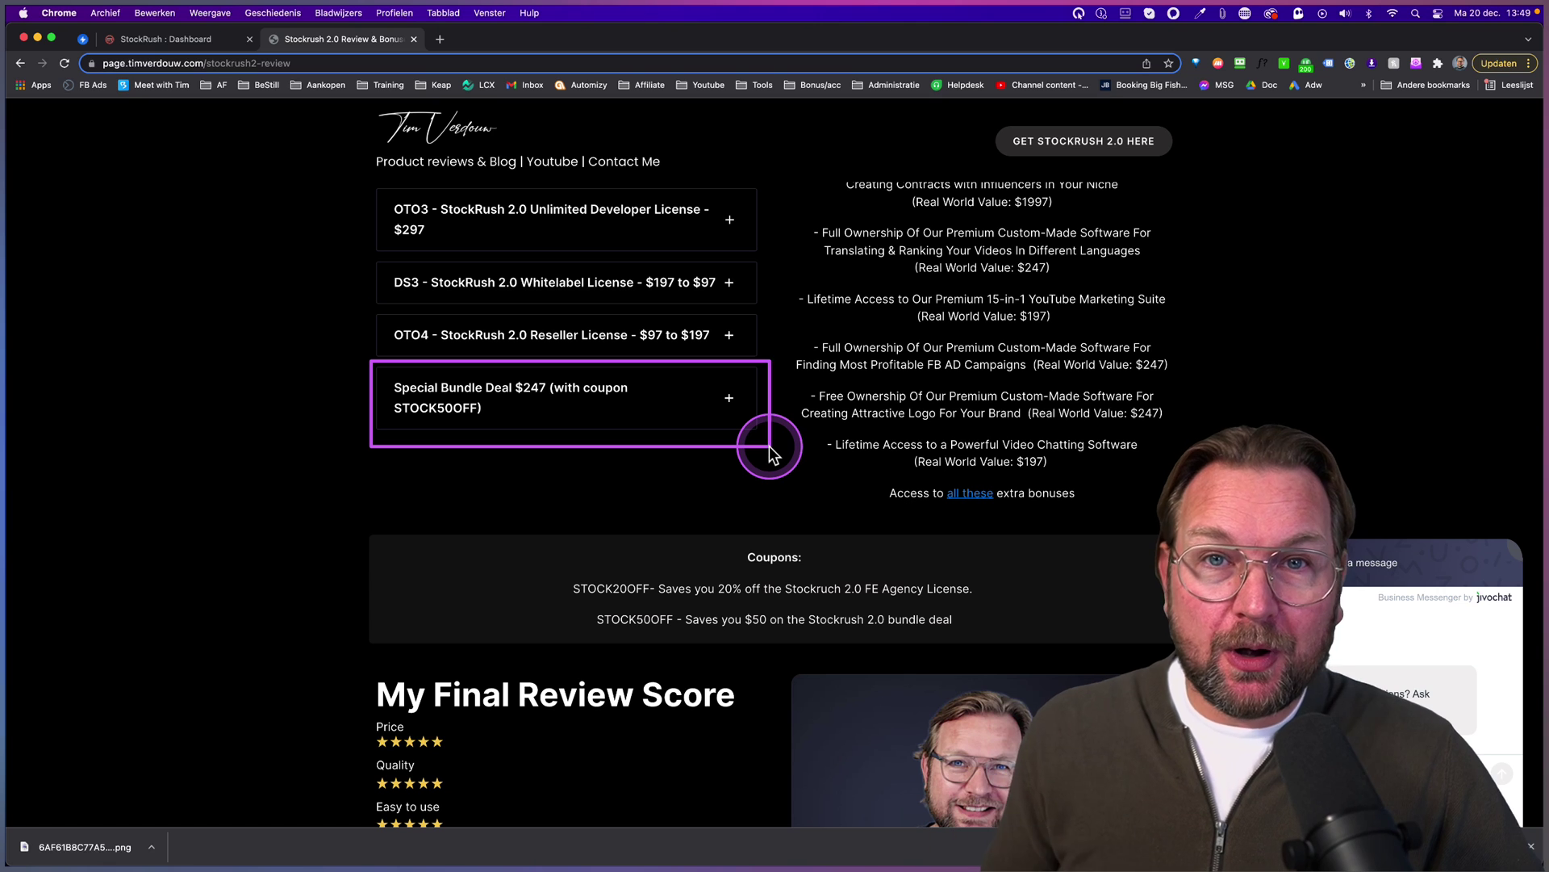
click(729, 397)
scroll(660, 552, down, 3)
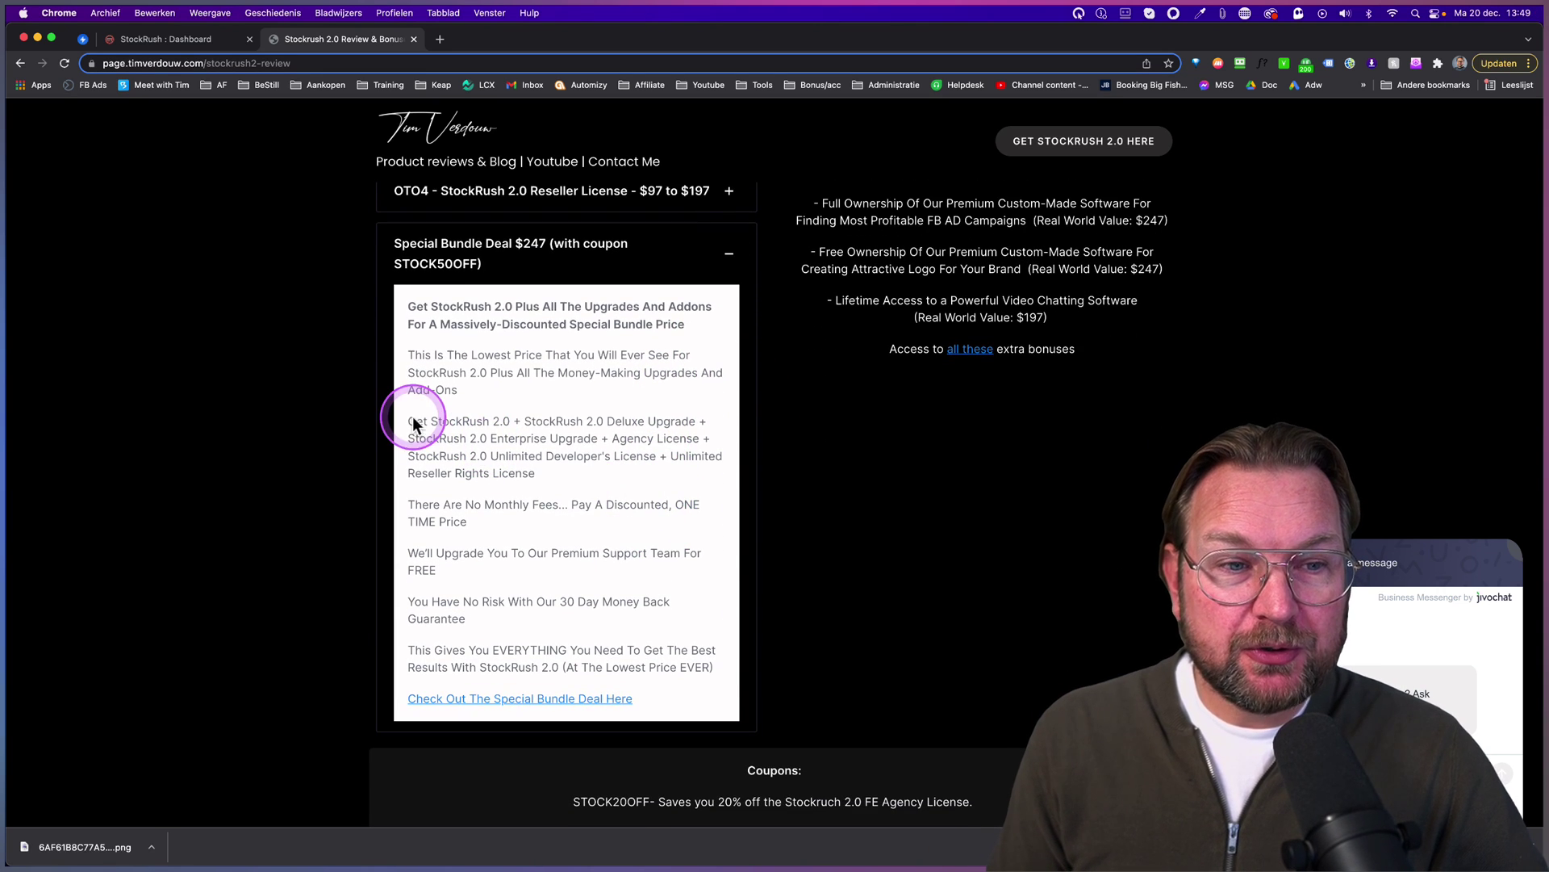
drag(410, 416, 634, 480)
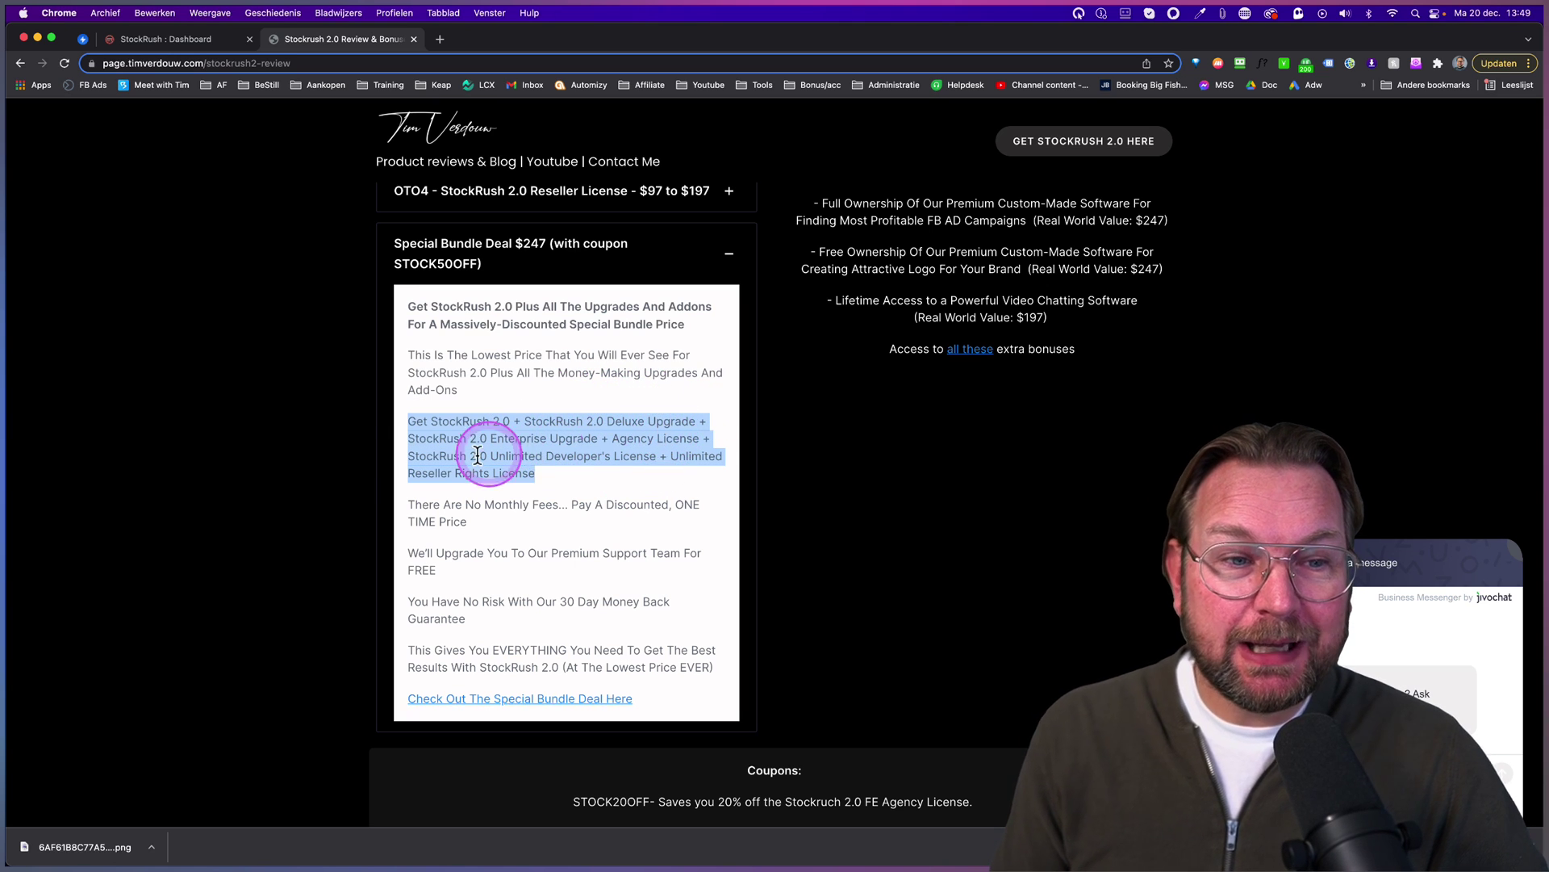
click(622, 484)
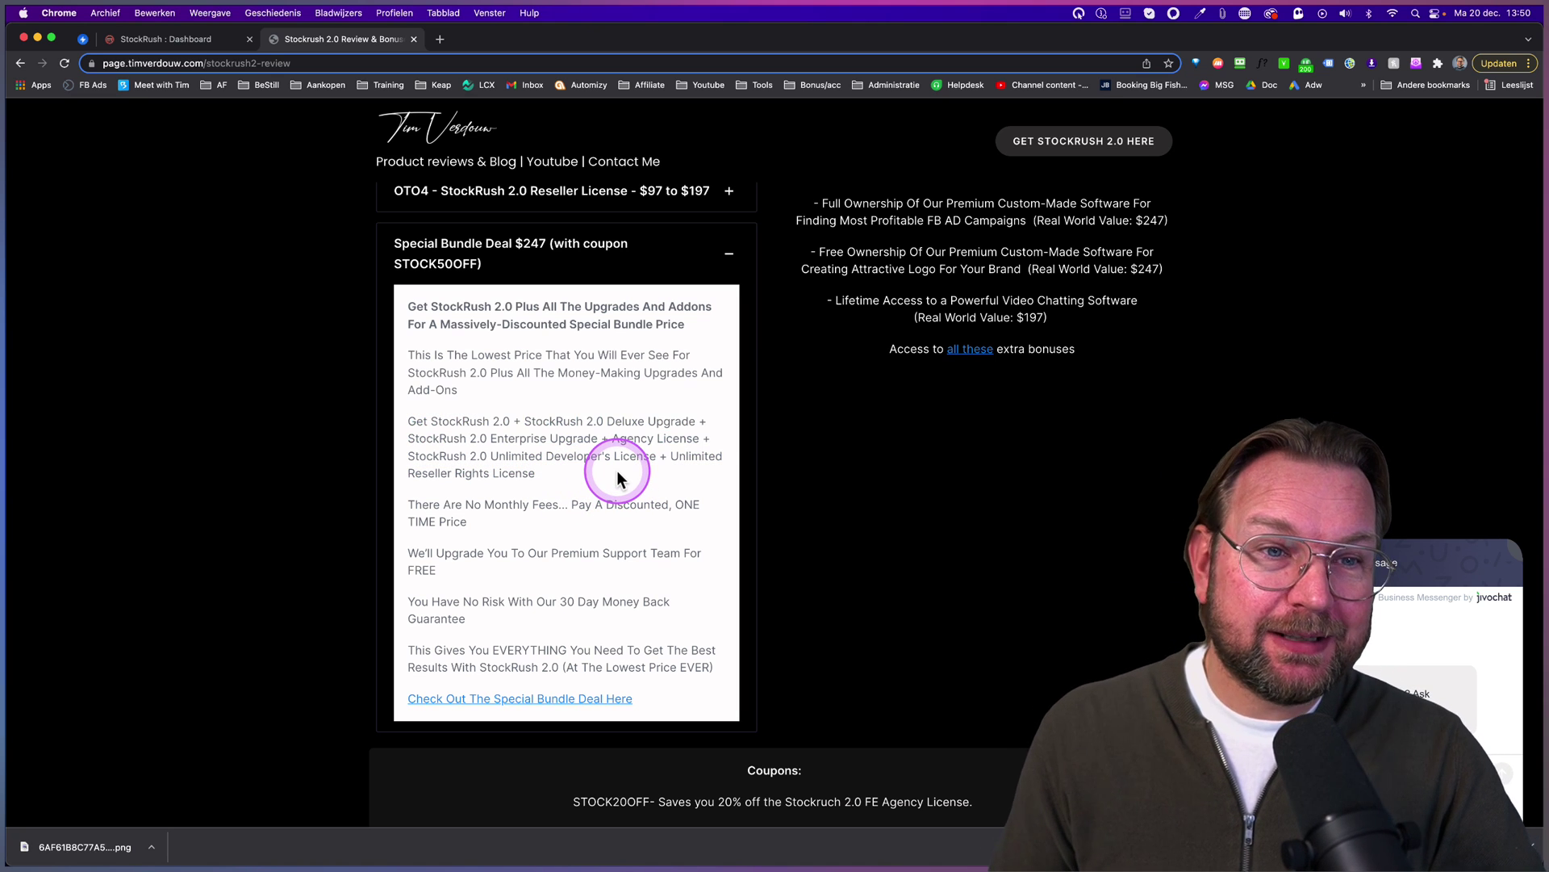
click(723, 258)
- Scroll to the purchase countdown and the green Get Stockrush 2.0 Here button
scroll(649, 311, up, 5)
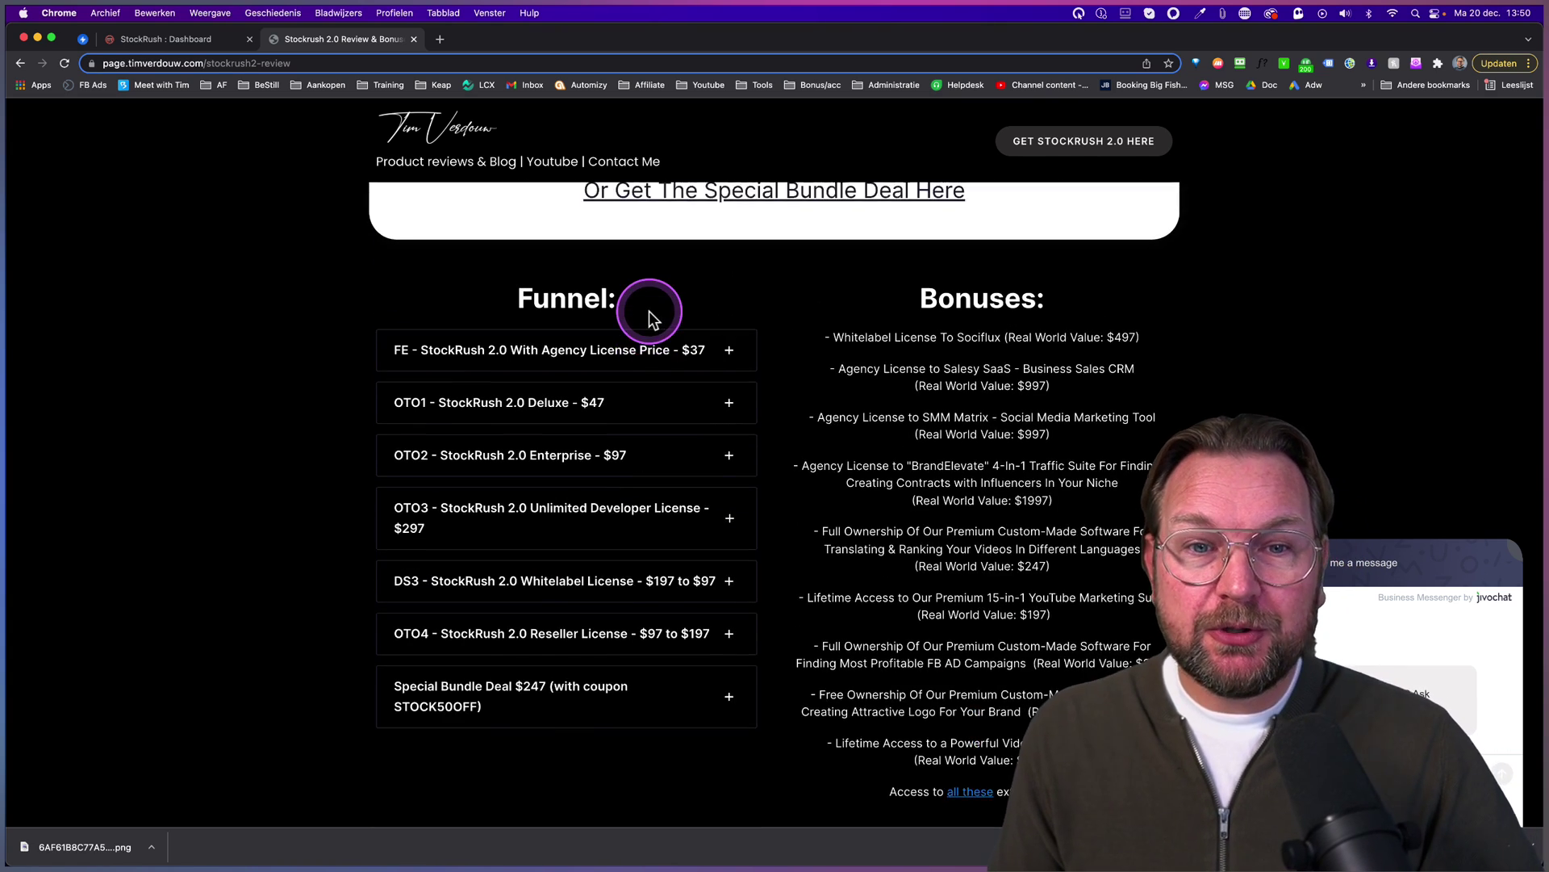
scroll(649, 311, down, 2)
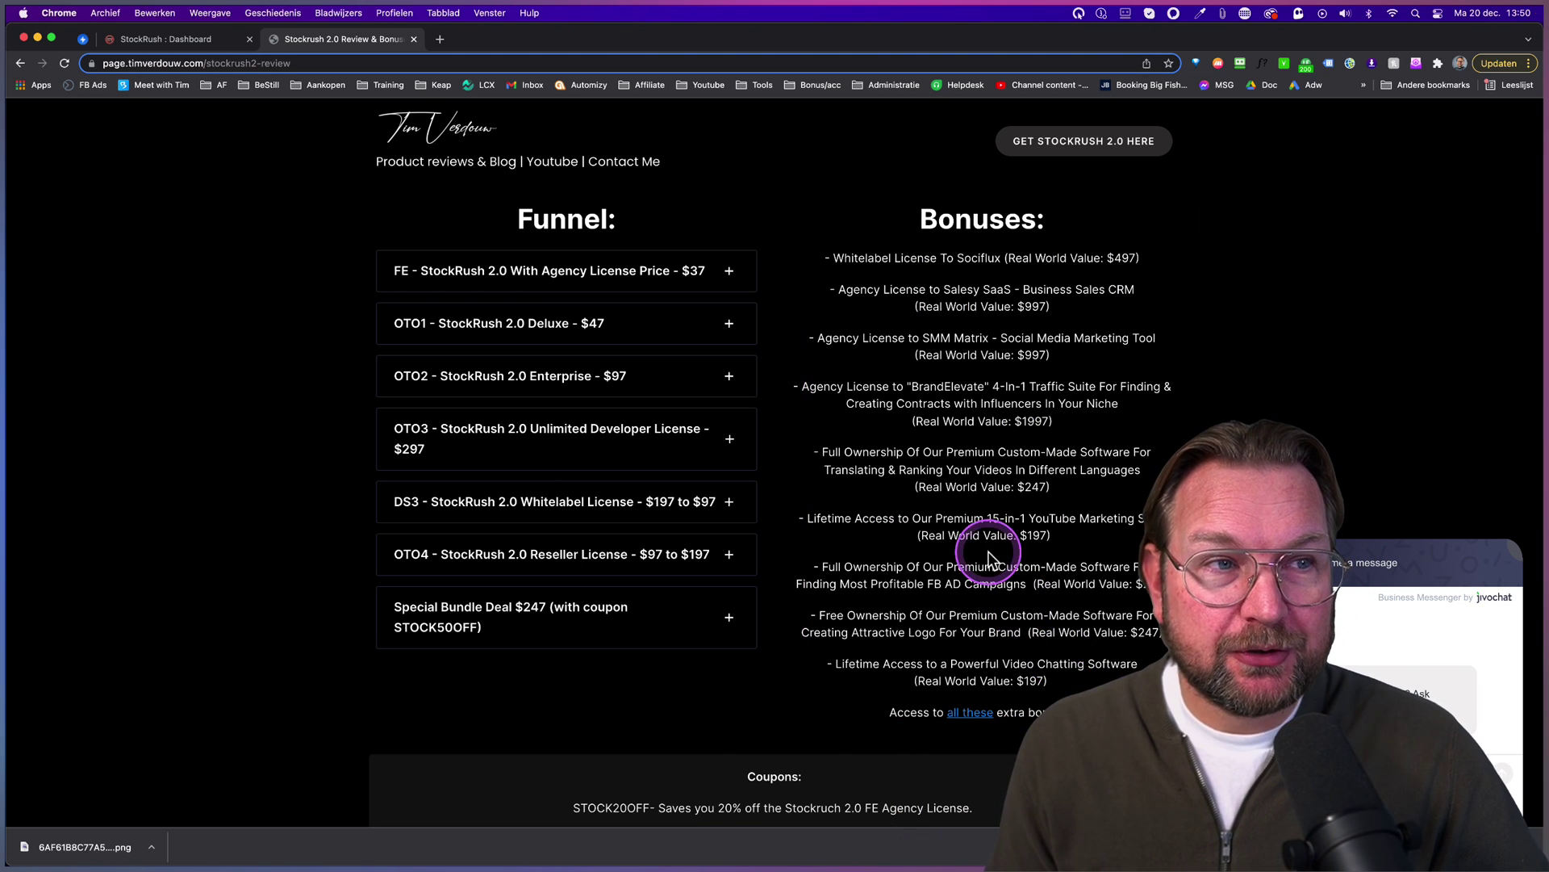
scroll(976, 492, up, 6)
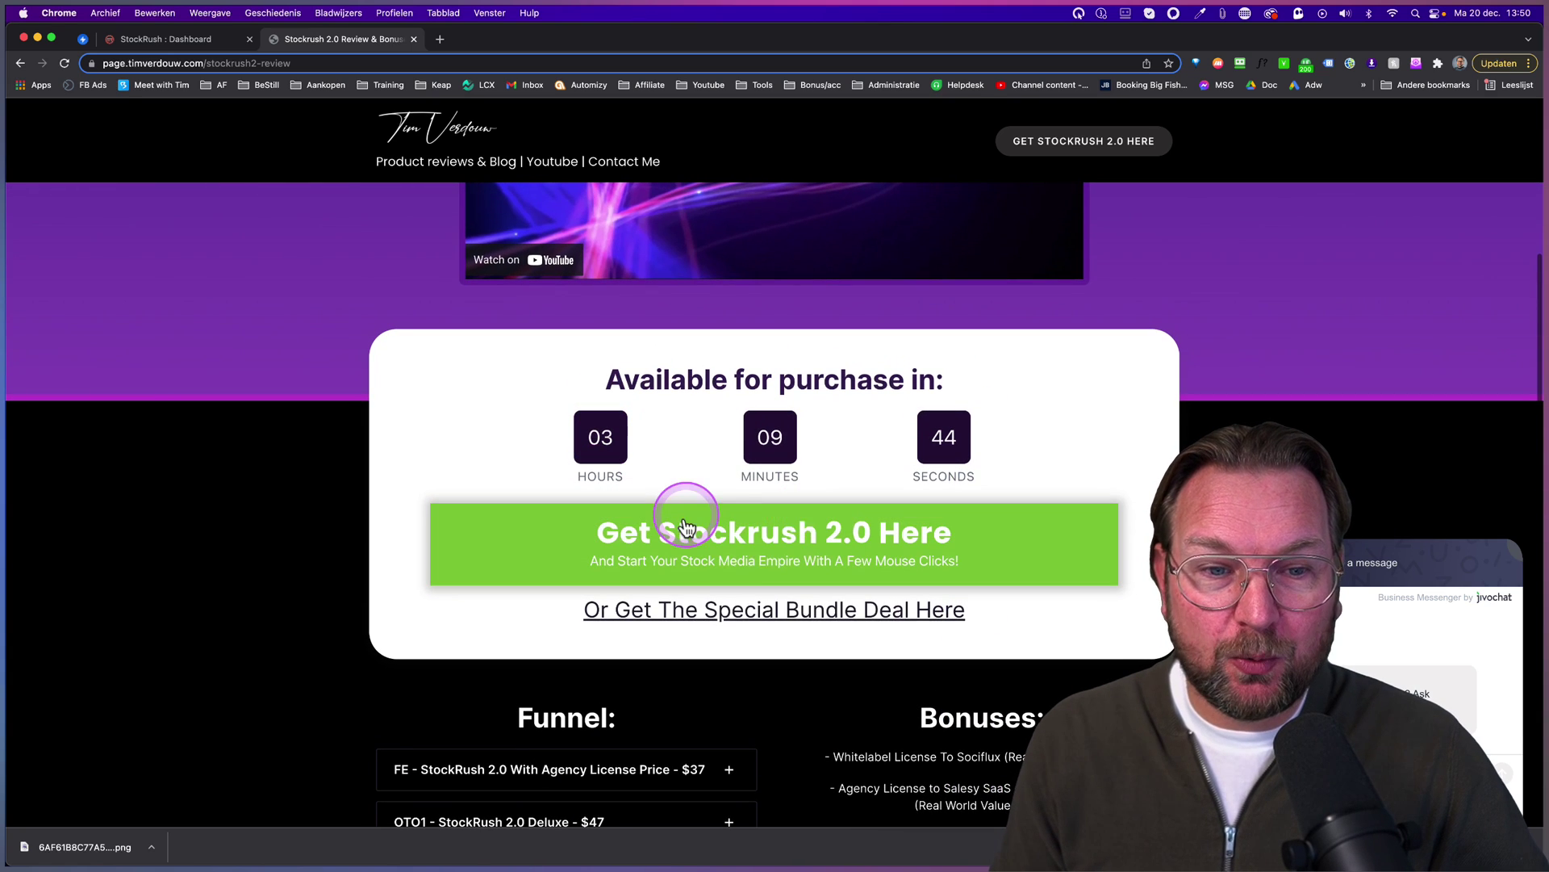
scroll(829, 506, down, 3)
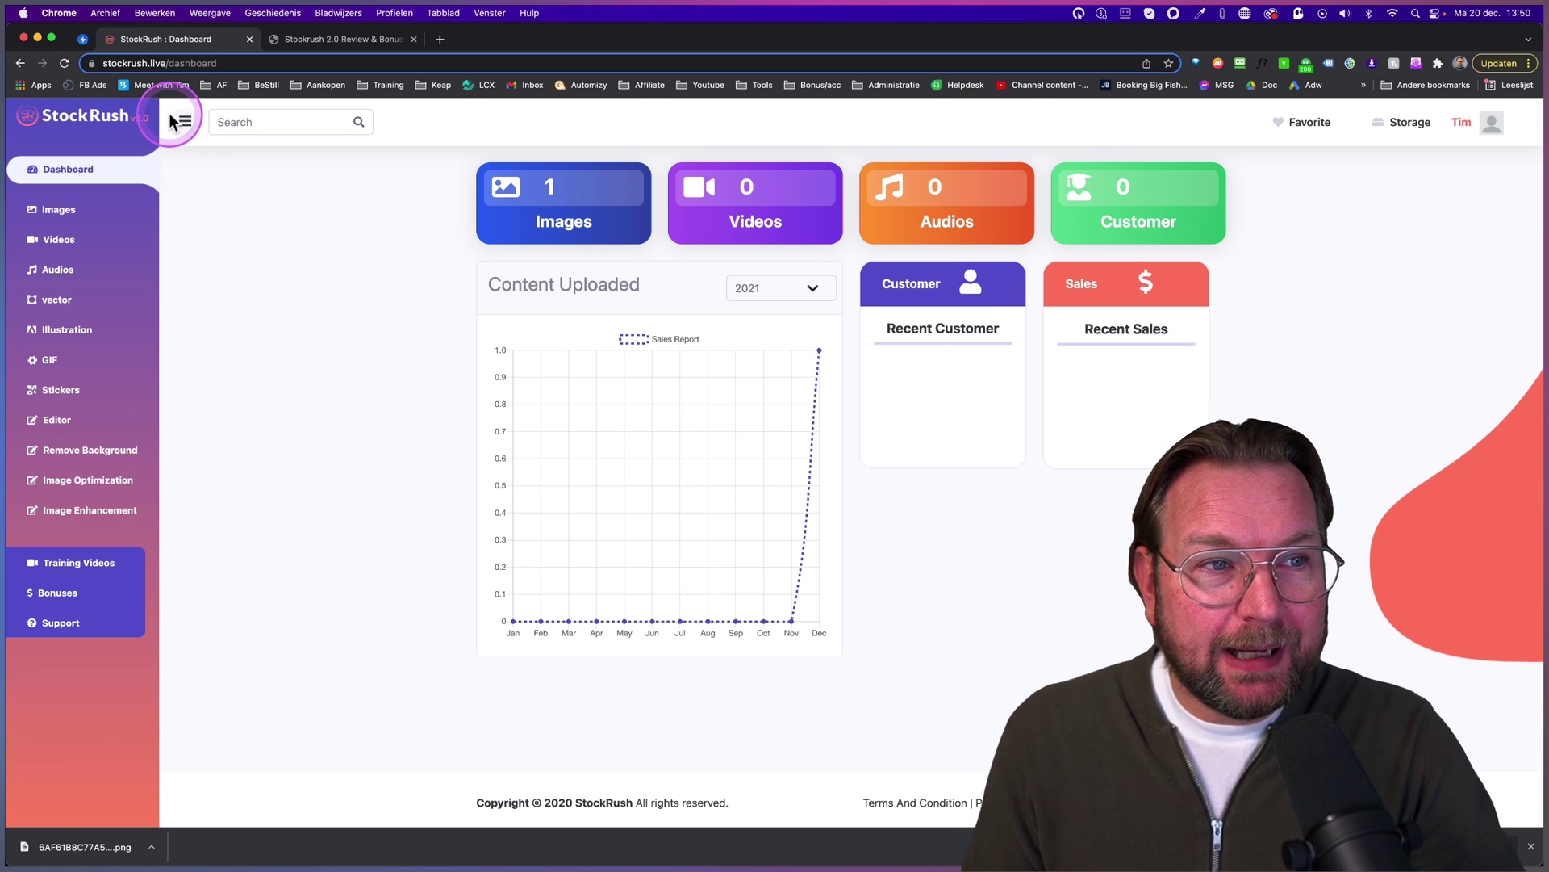
- Show the StockRush Storage page with 1.12 GB of 15.00 GB used
drag(120, 226, 10, 546)
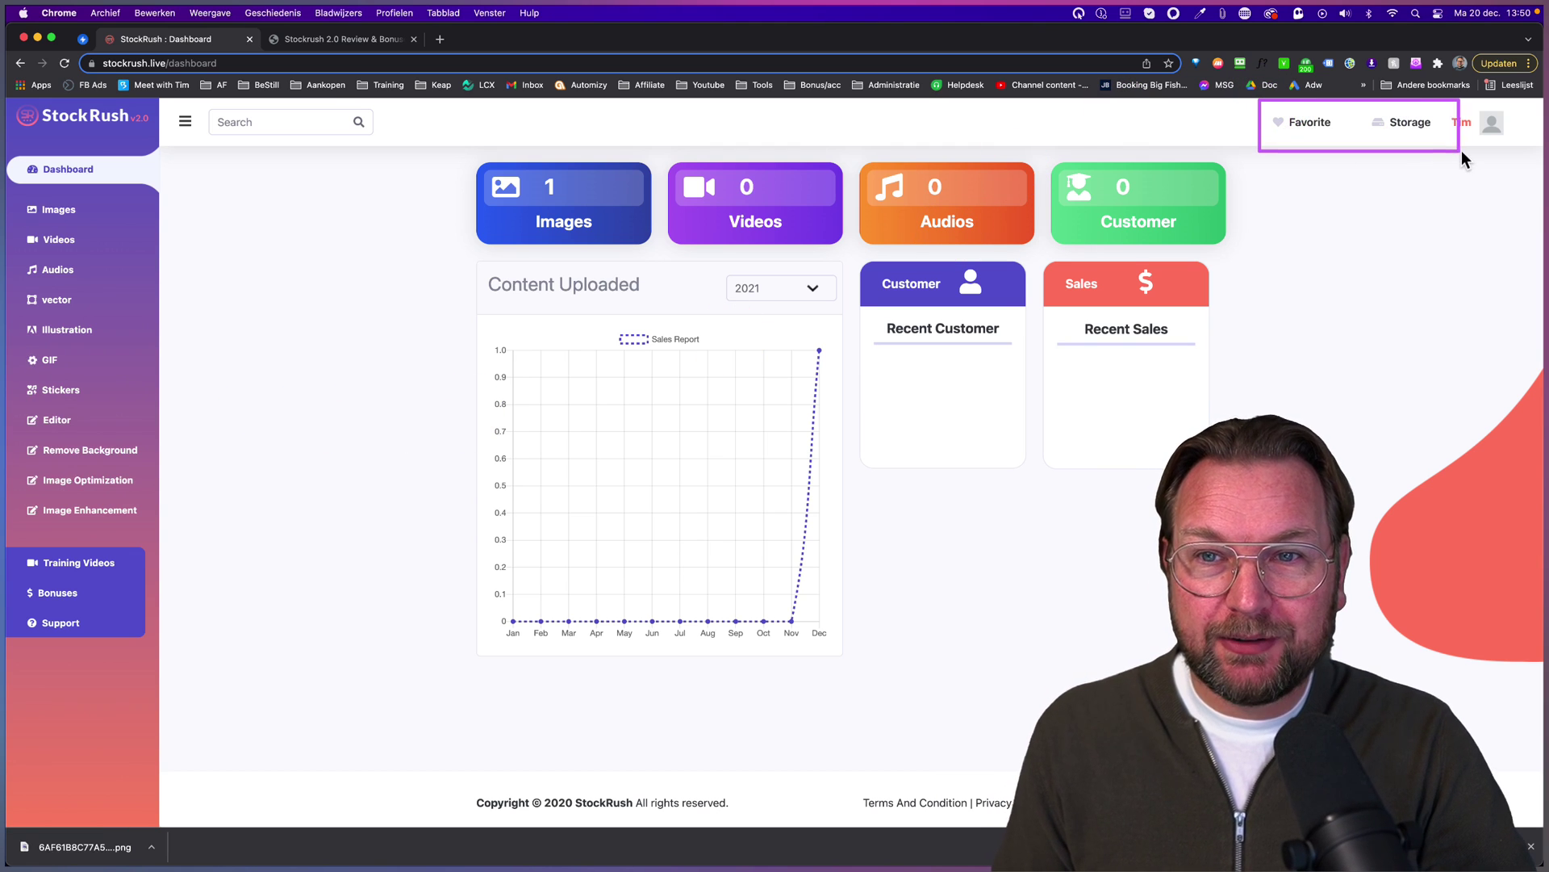
click(1409, 122)
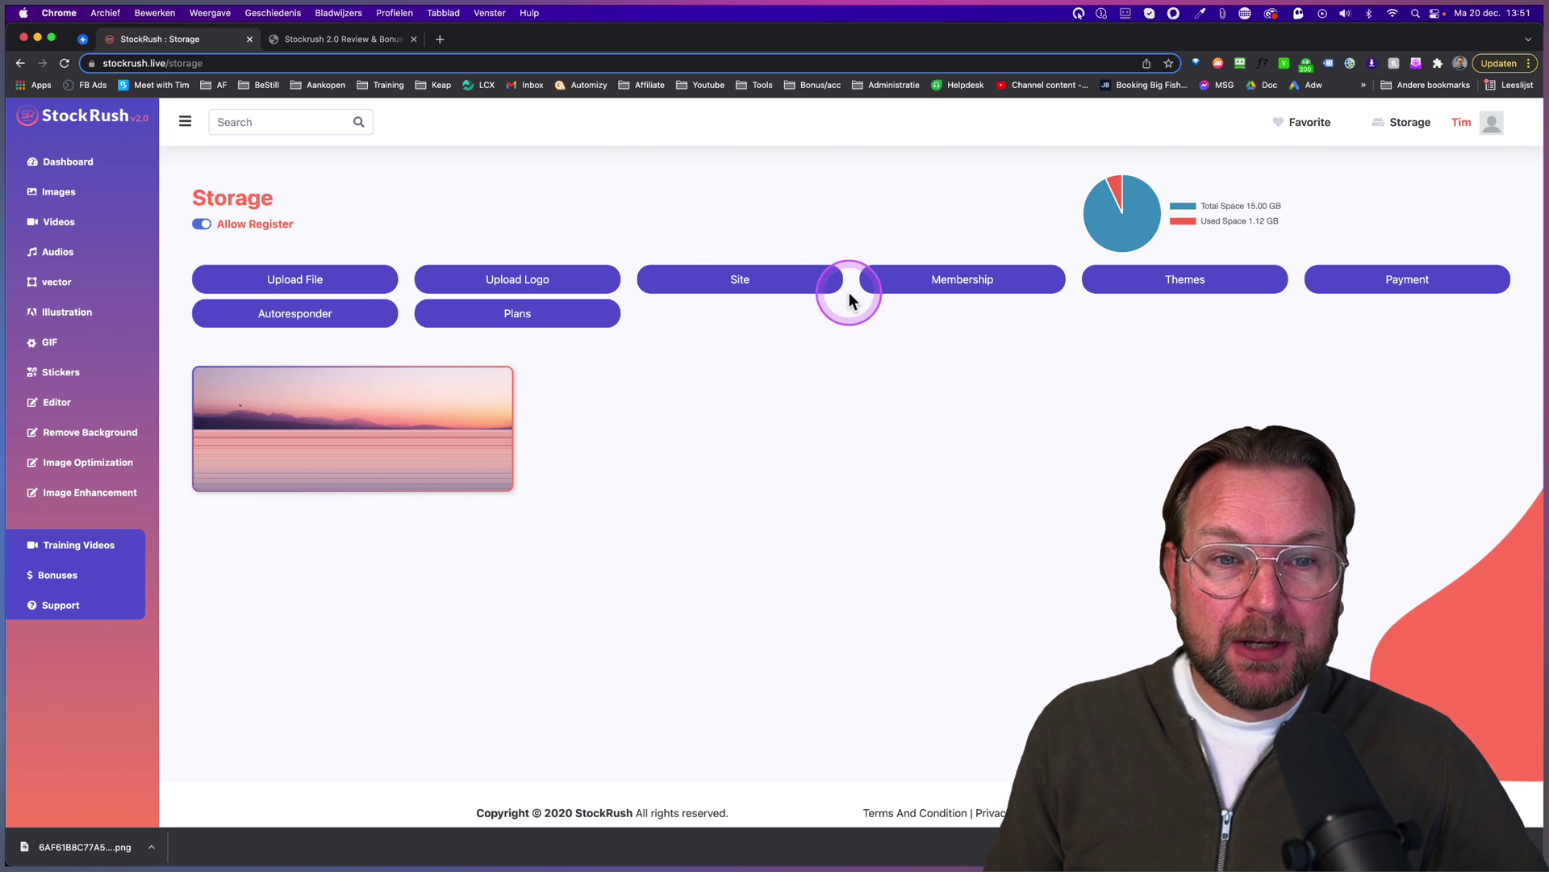
- Open the public Images / Videos Bucket site and load more gallery images
click(743, 283)
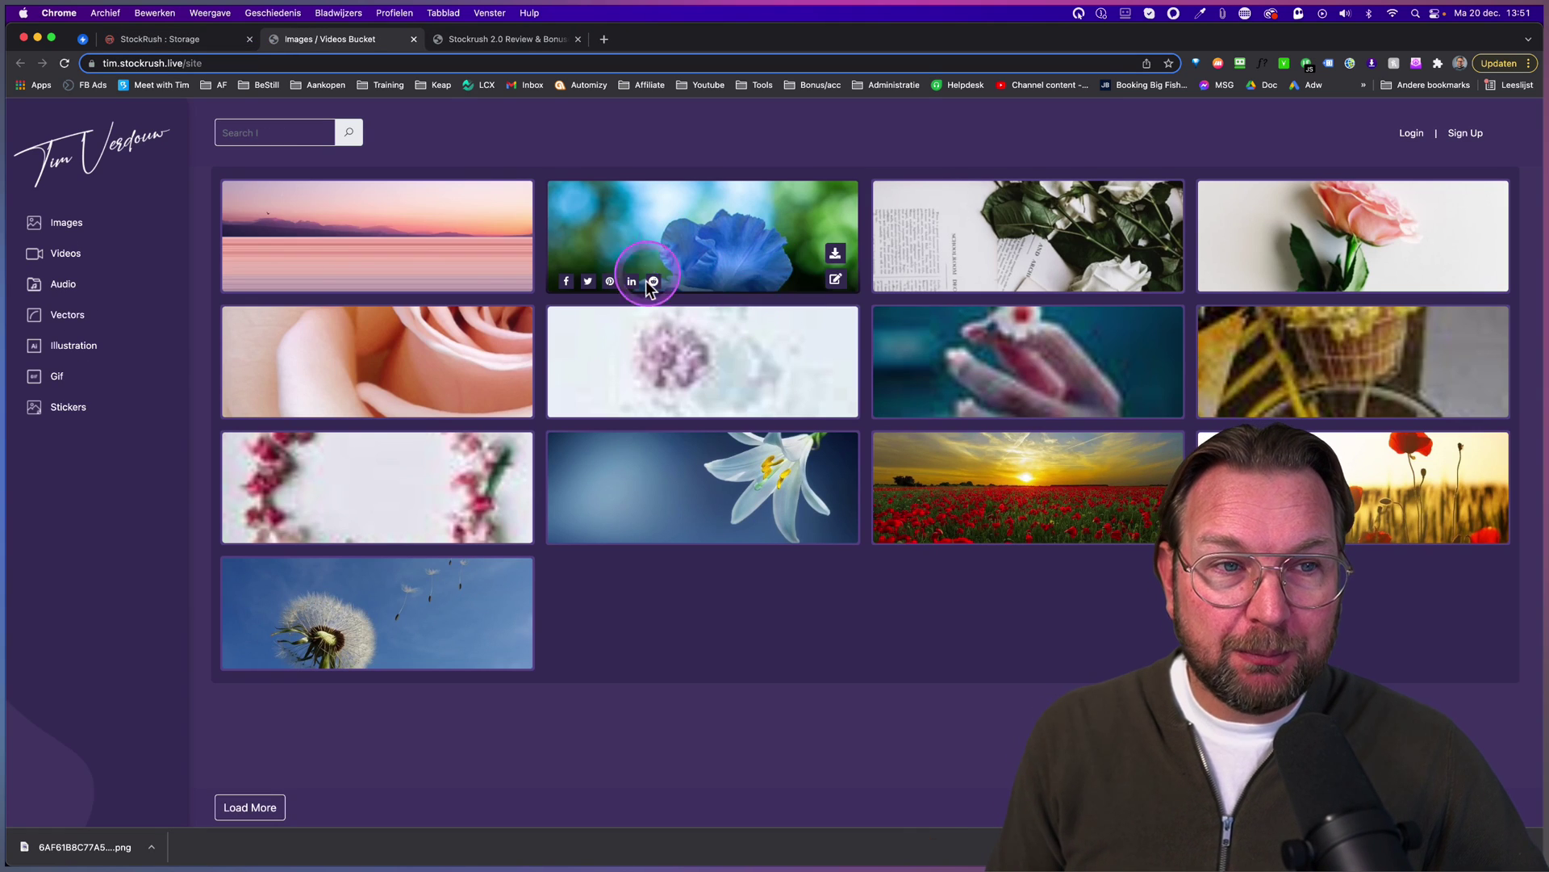
scroll(60, 149, up, 5)
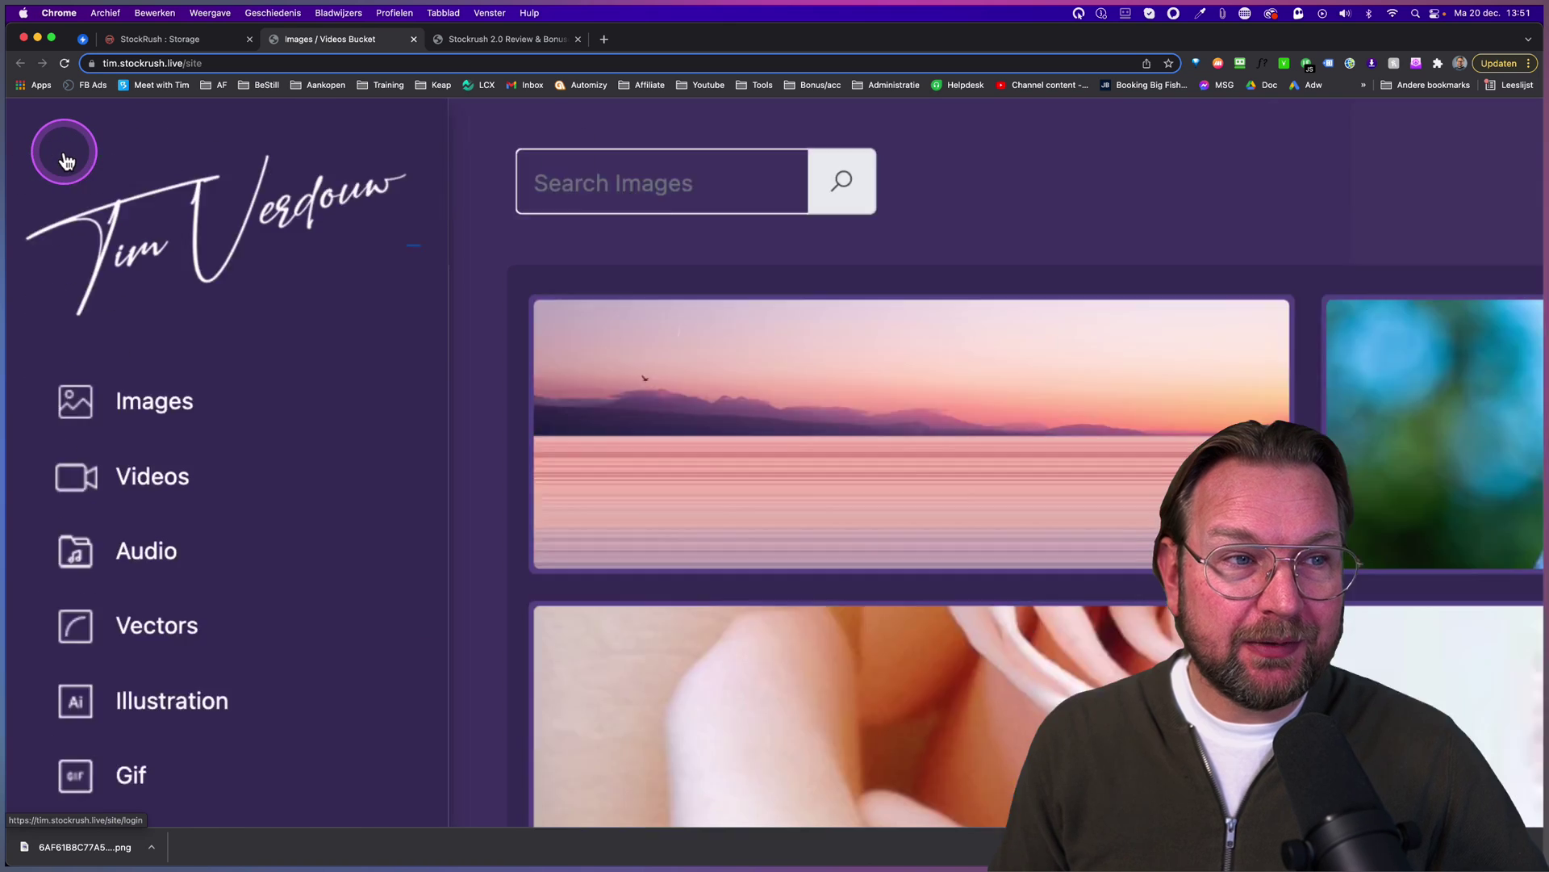
scroll(181, 277, down, 5)
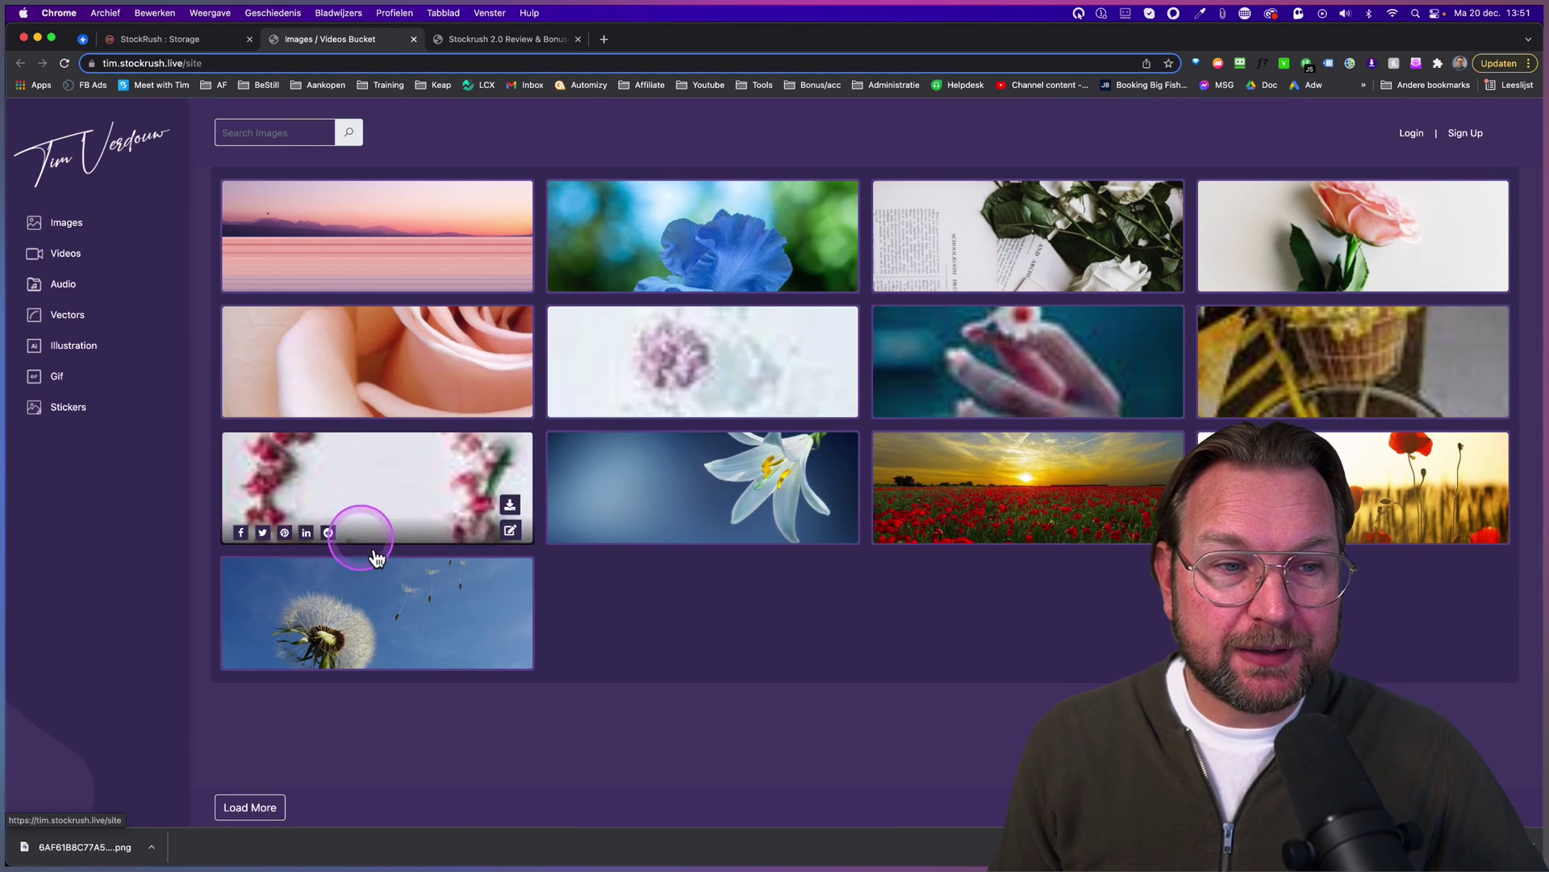
click(254, 812)
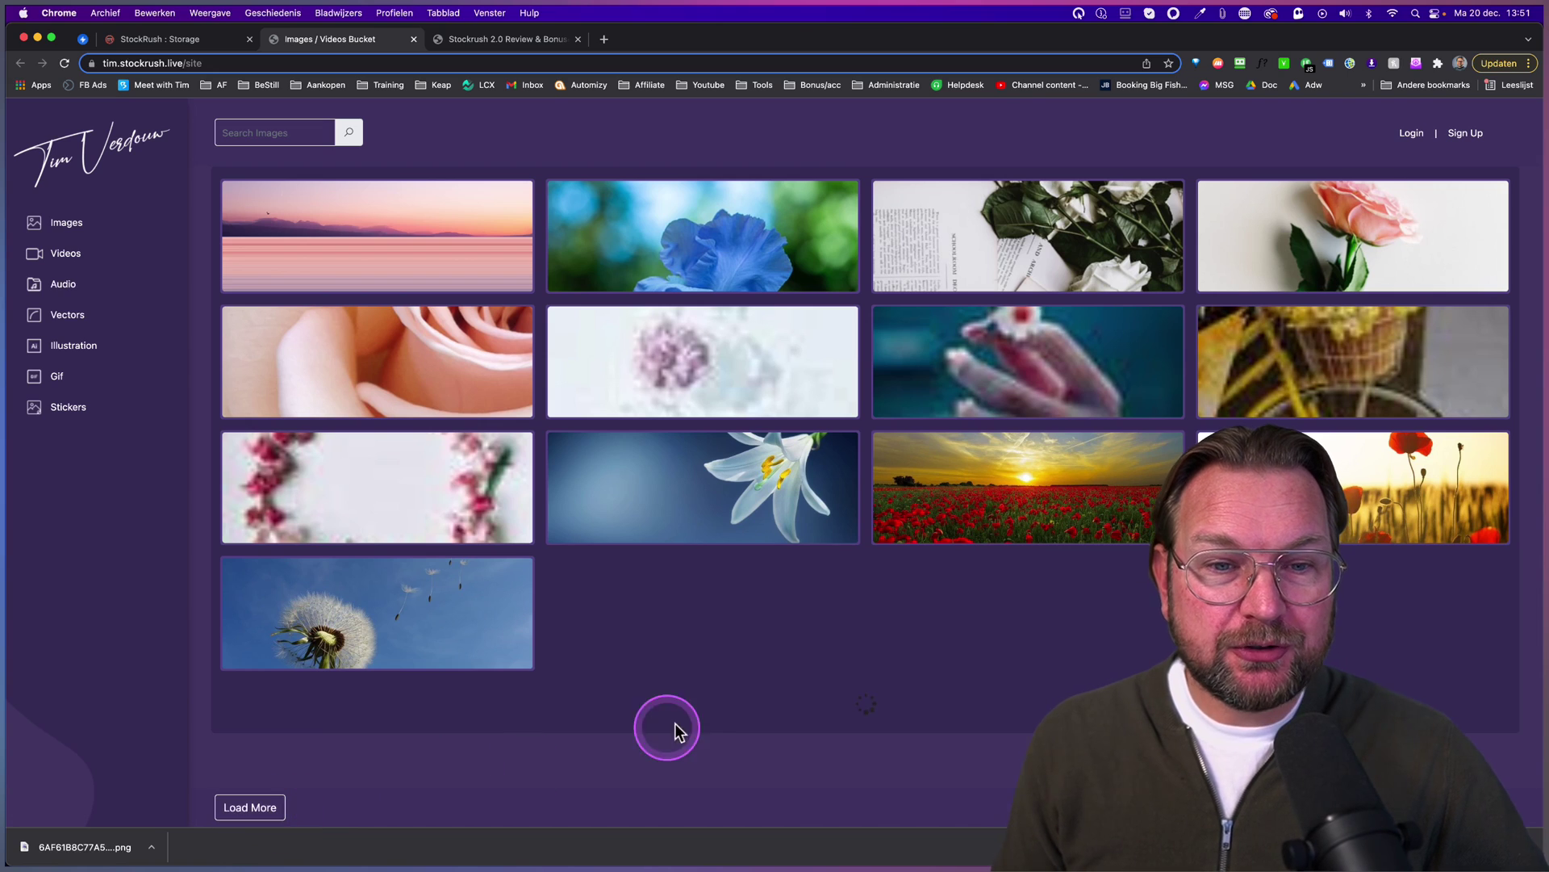
- Try downloading the lily image at a chosen size, triggering the Login Required prompt
scroll(769, 641, down, 3)
scroll(768, 641, up, 2)
scroll(769, 641, up, 1)
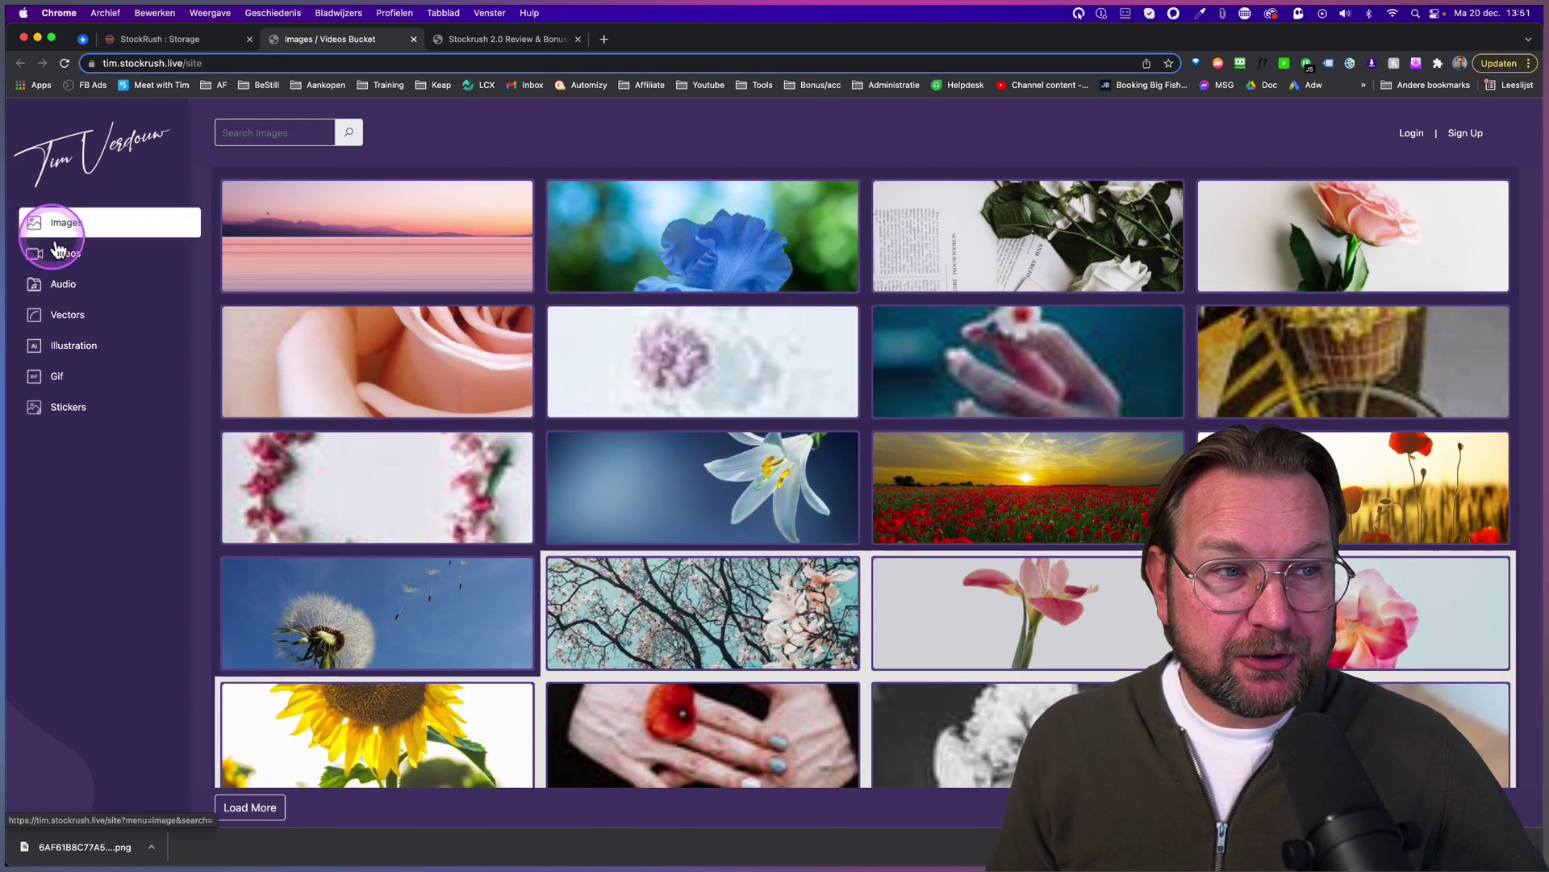
click(835, 503)
click(830, 478)
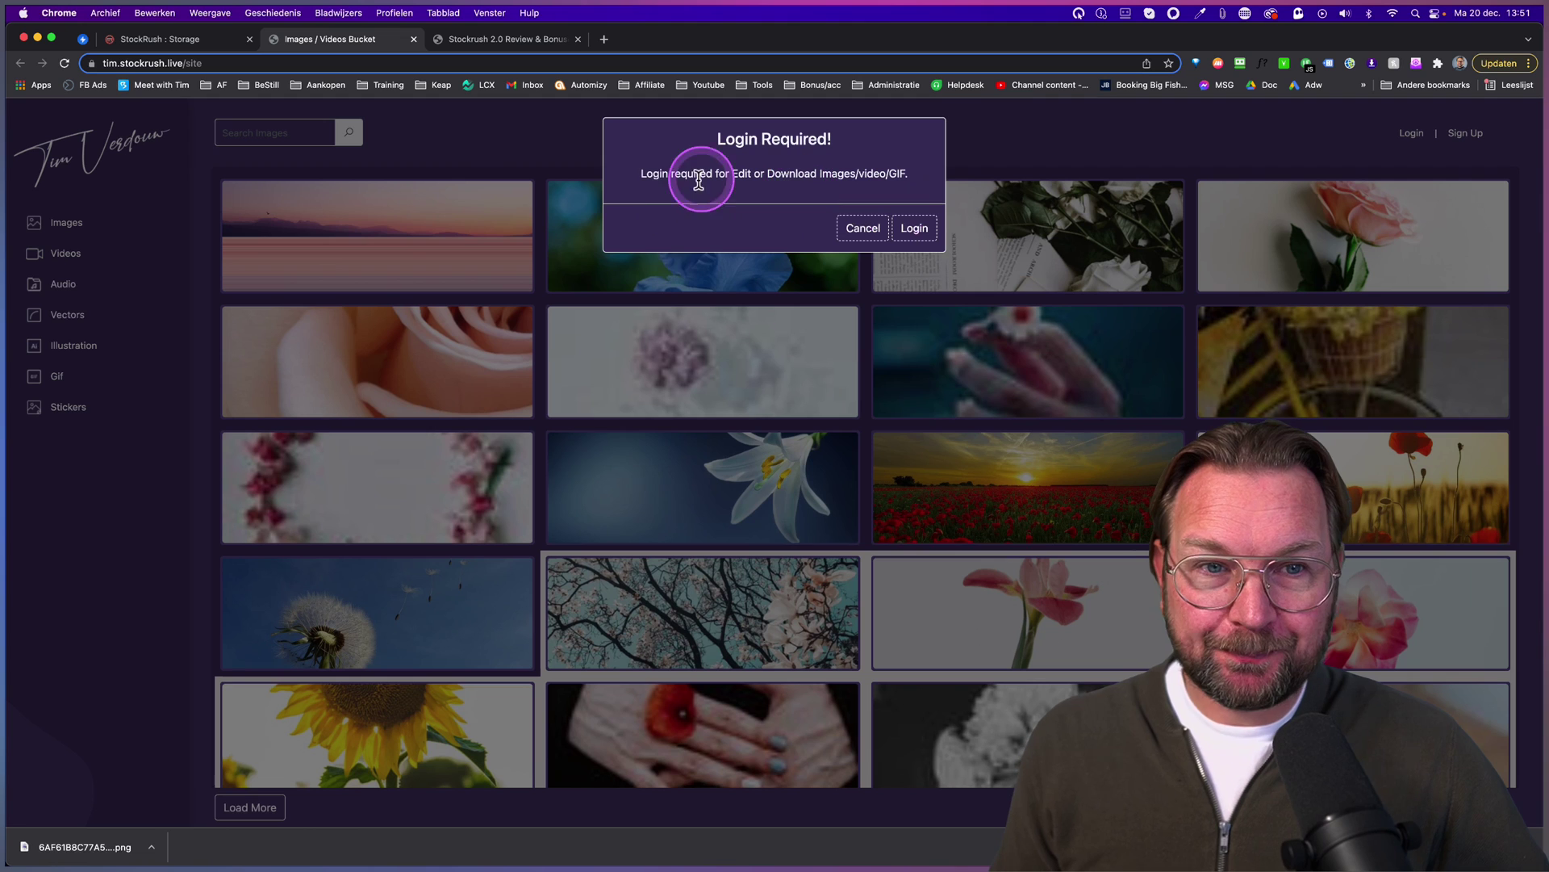
- Dismiss the login prompt and choose the $27 yearly plan on the Sign Up page
click(863, 228)
click(1460, 142)
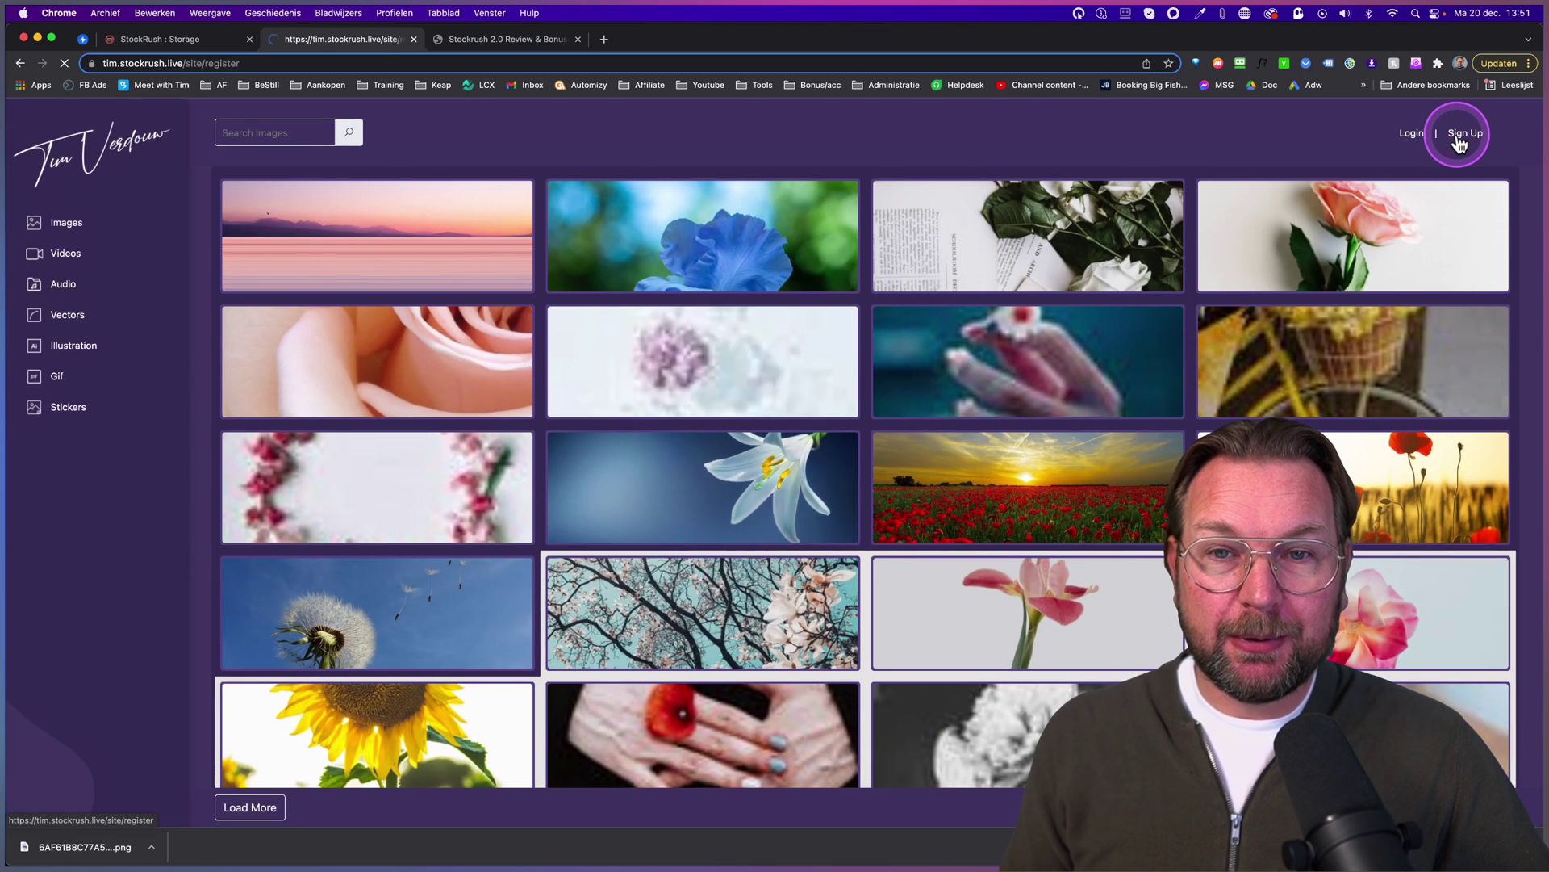
scroll(968, 621, up, 5)
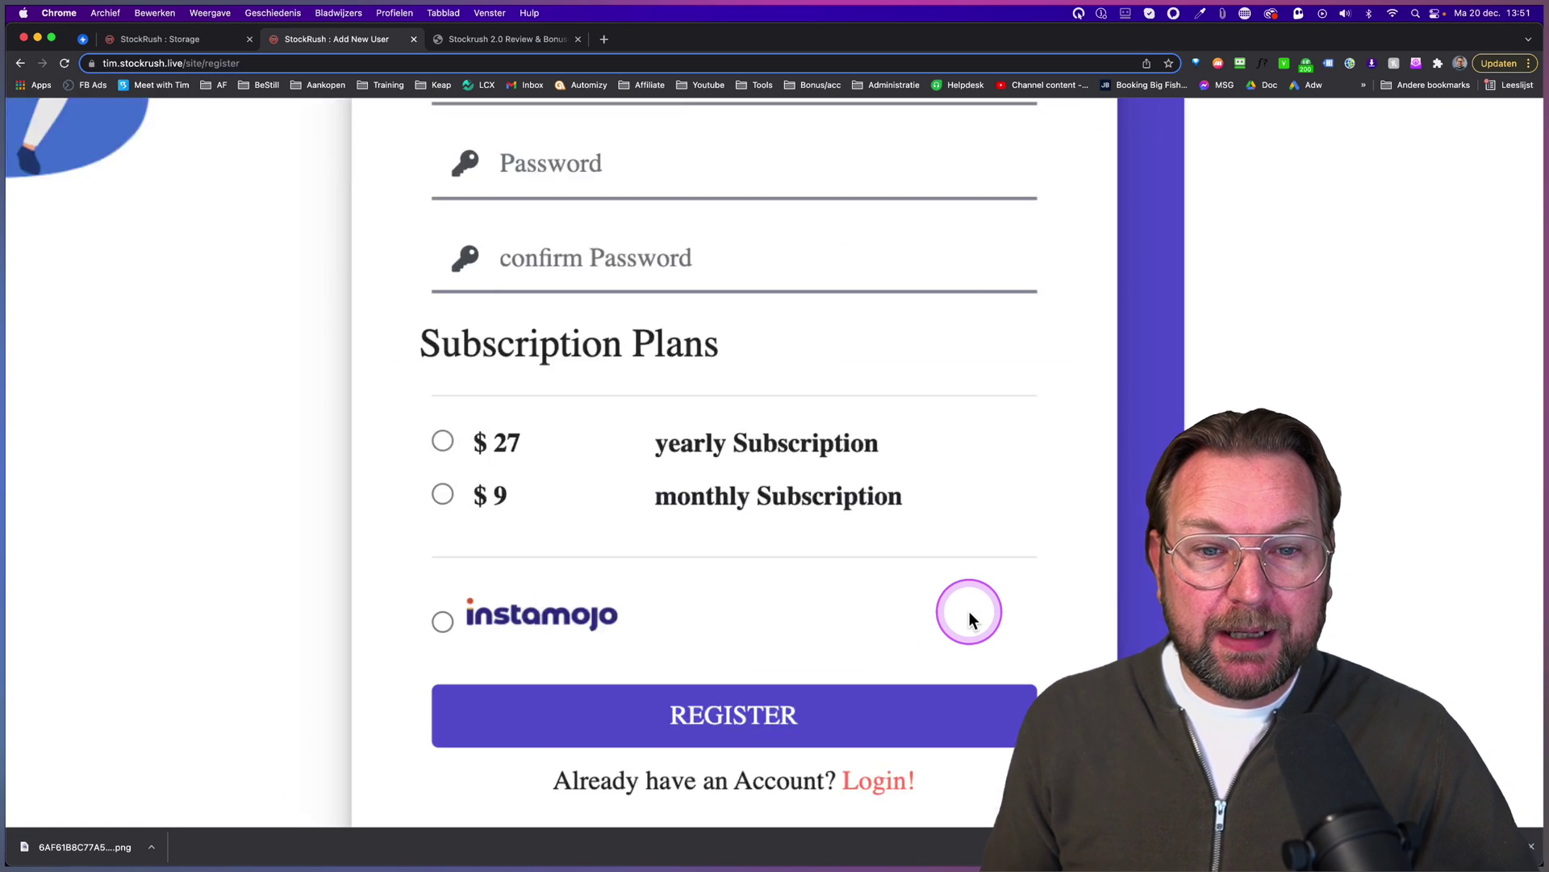
scroll(969, 617, up, 3)
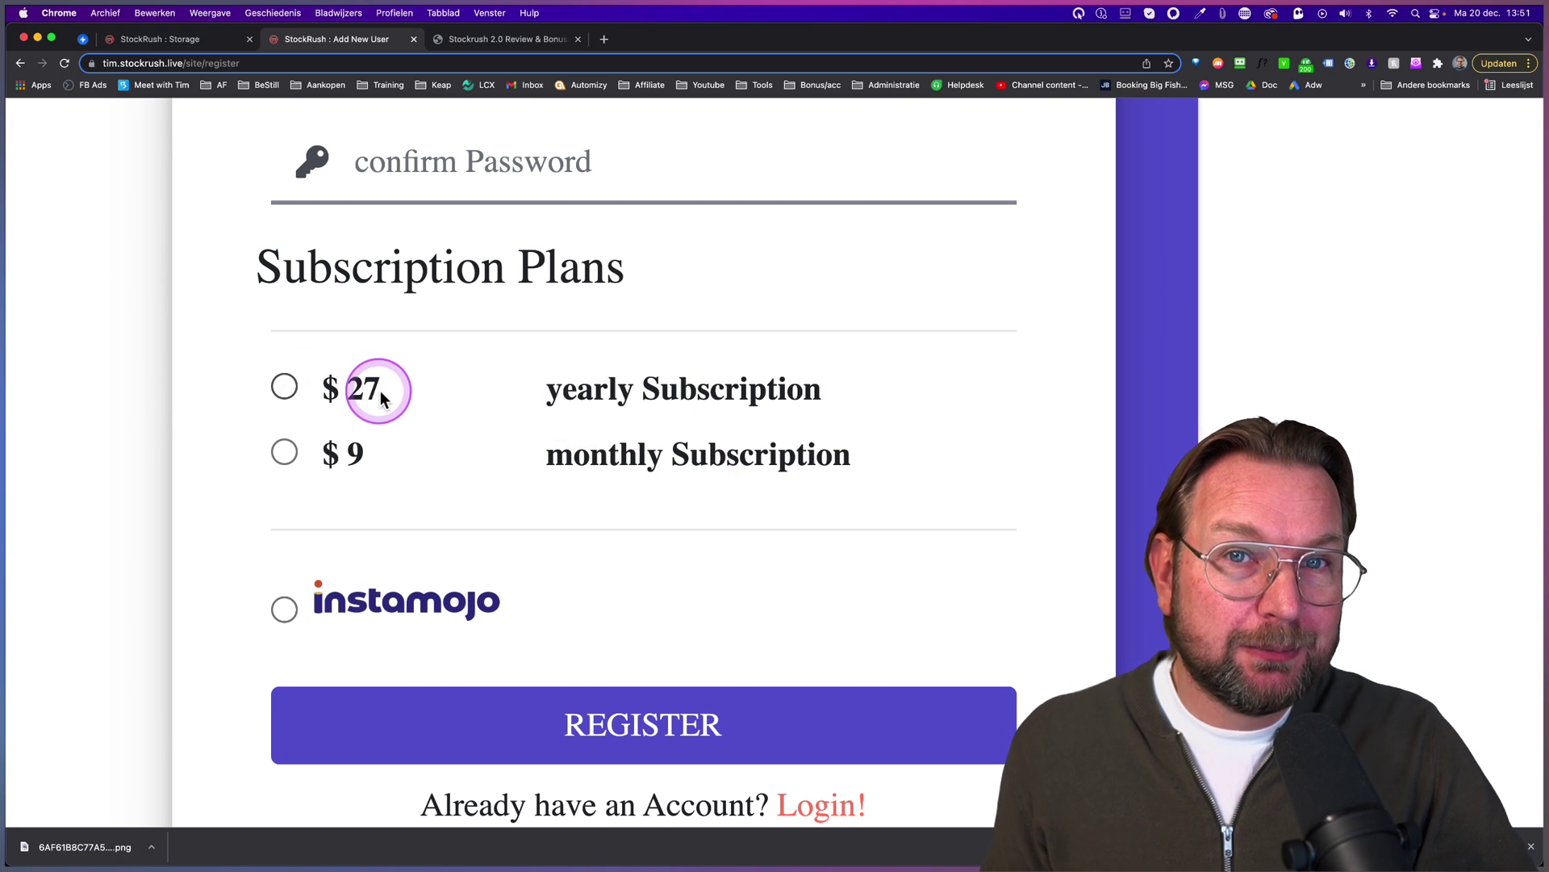
click(284, 386)
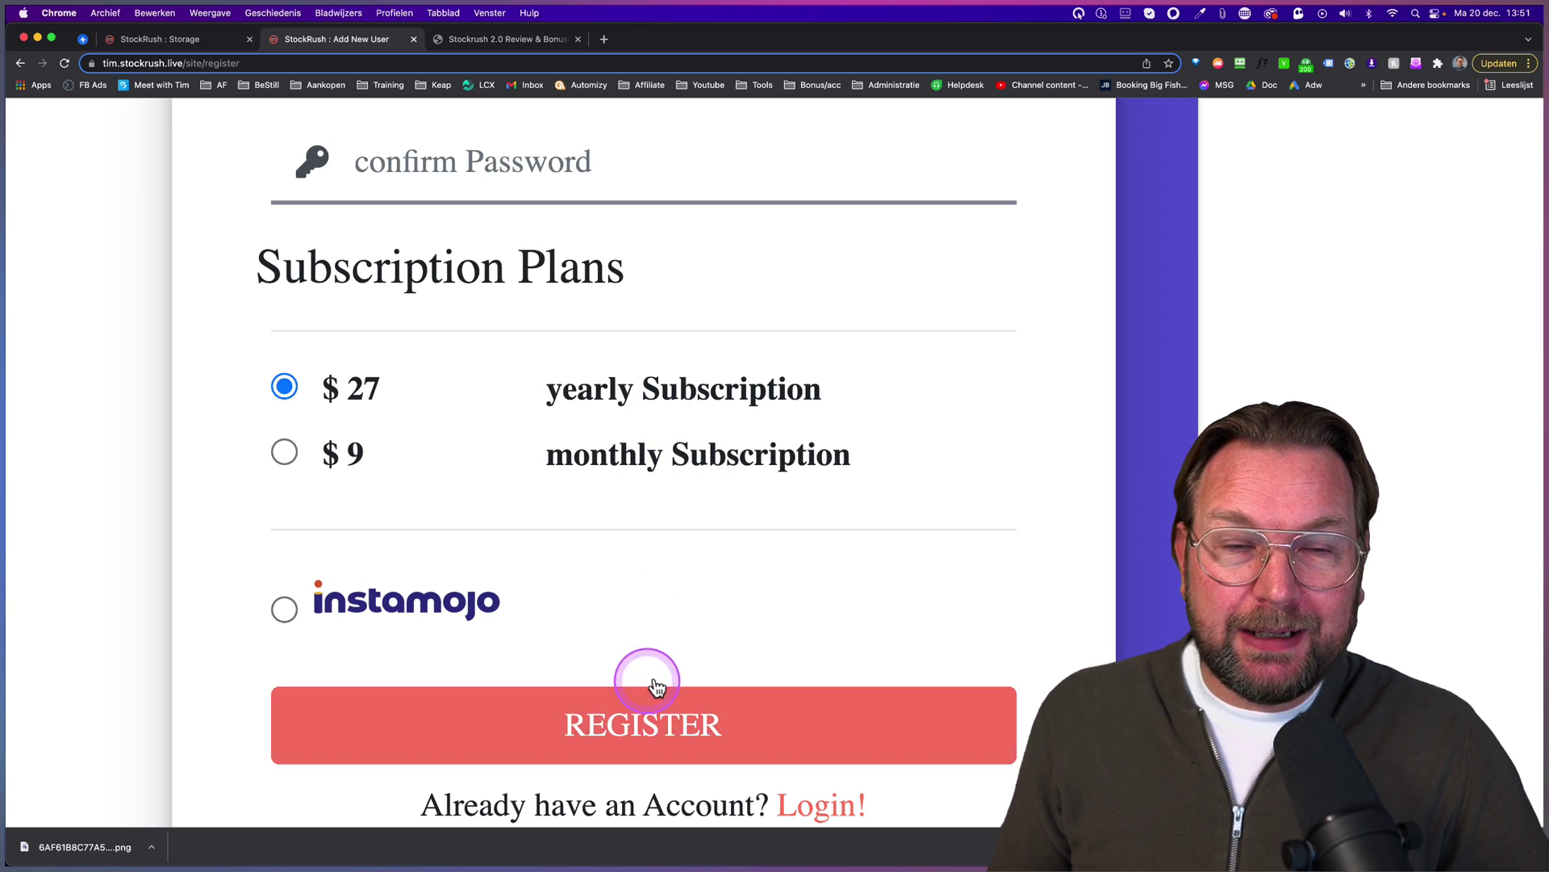
key(super+0)
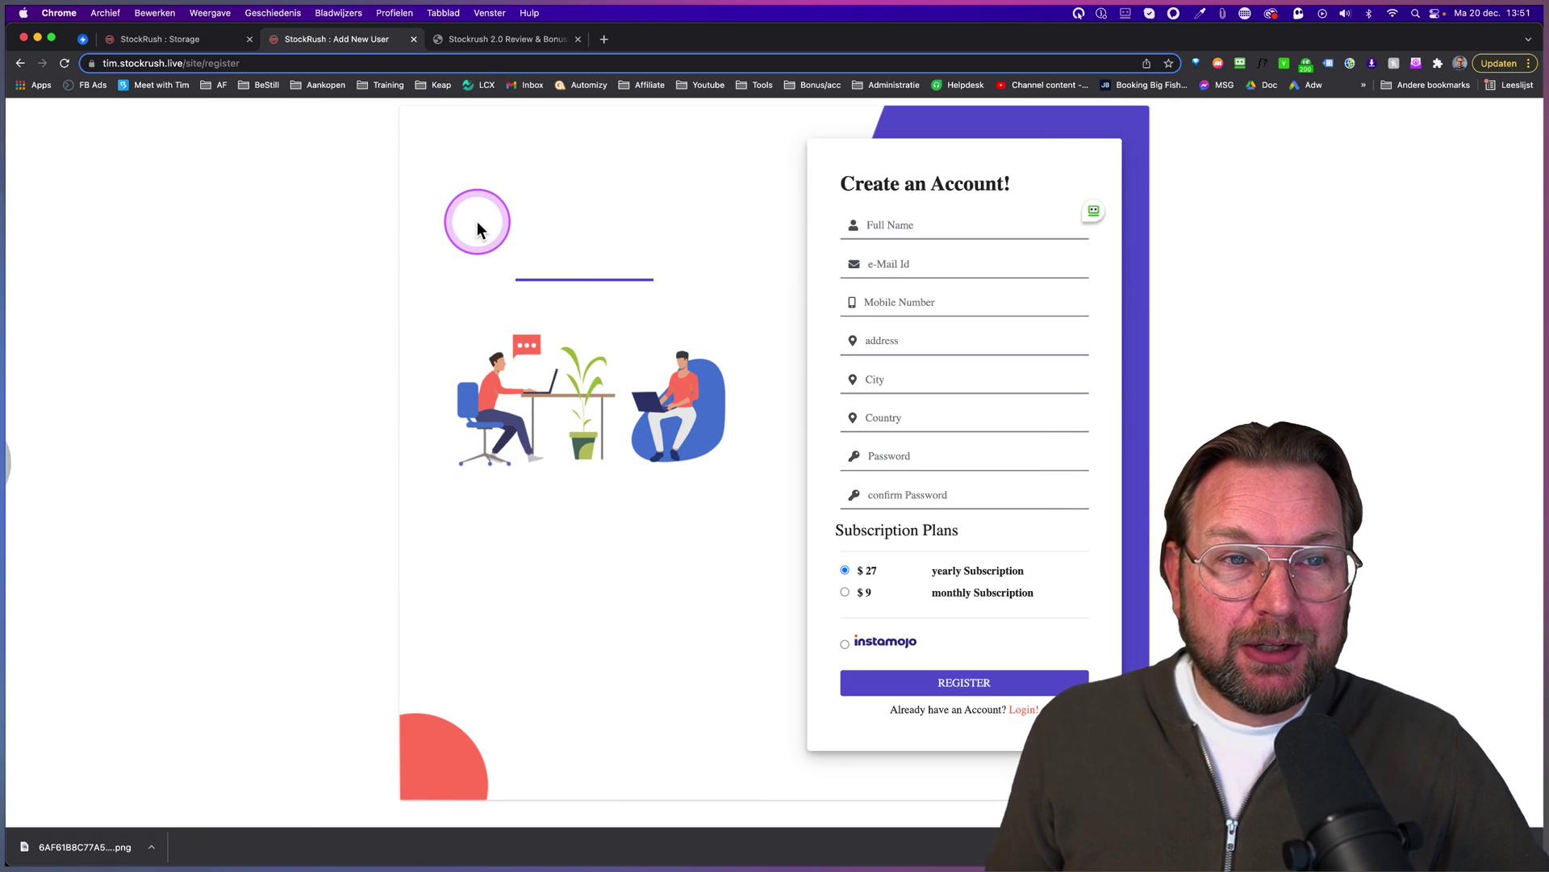
- Return to the member gallery, try buying the sunset image, and cancel the login prompt
click(482, 226)
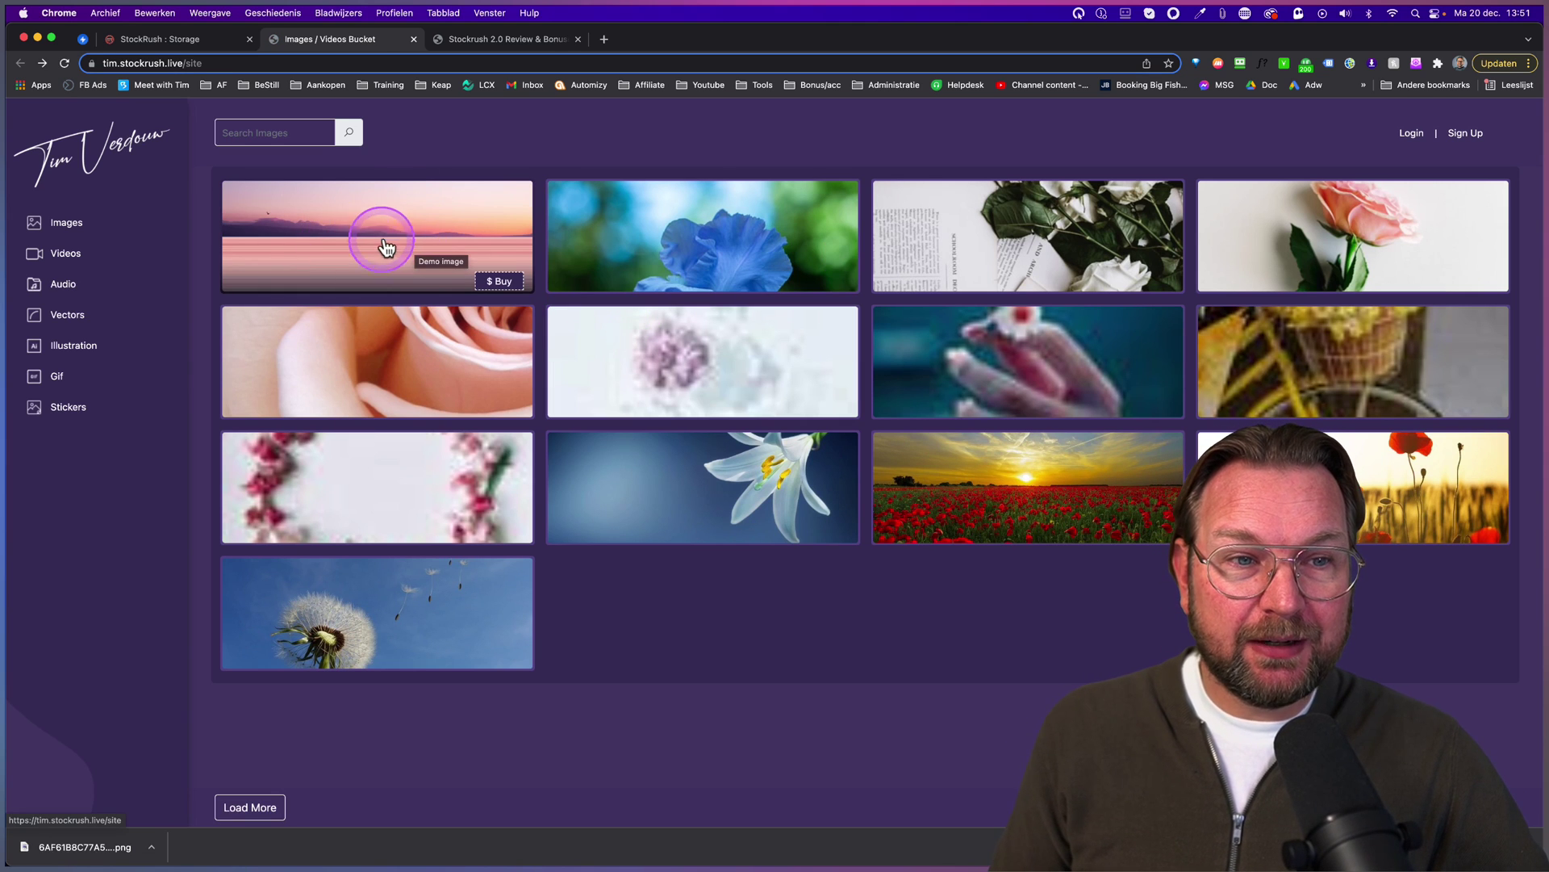
click(500, 281)
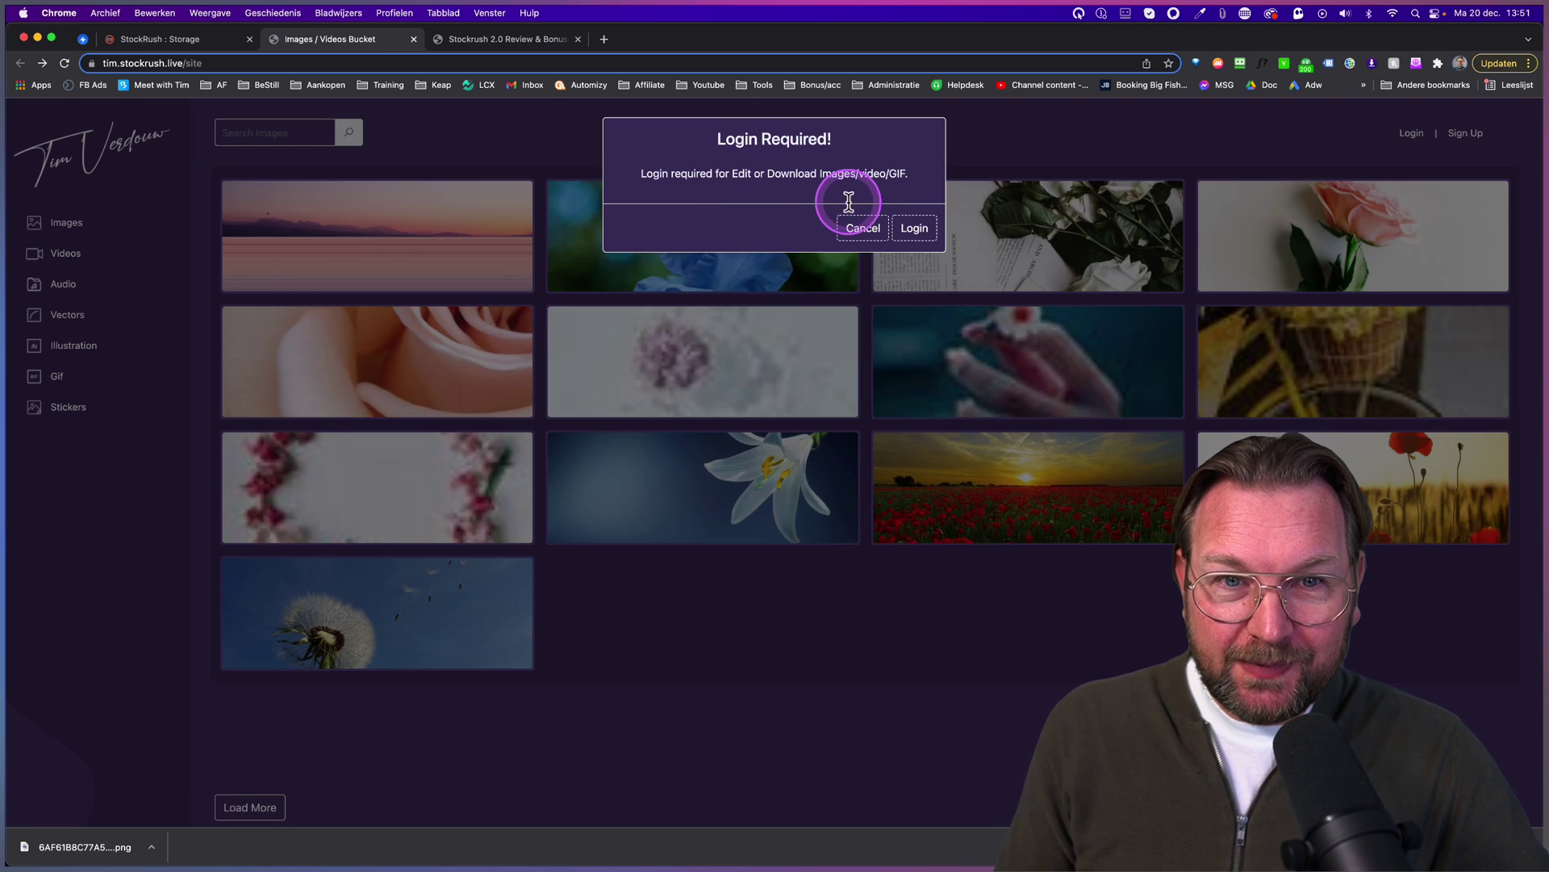
click(856, 231)
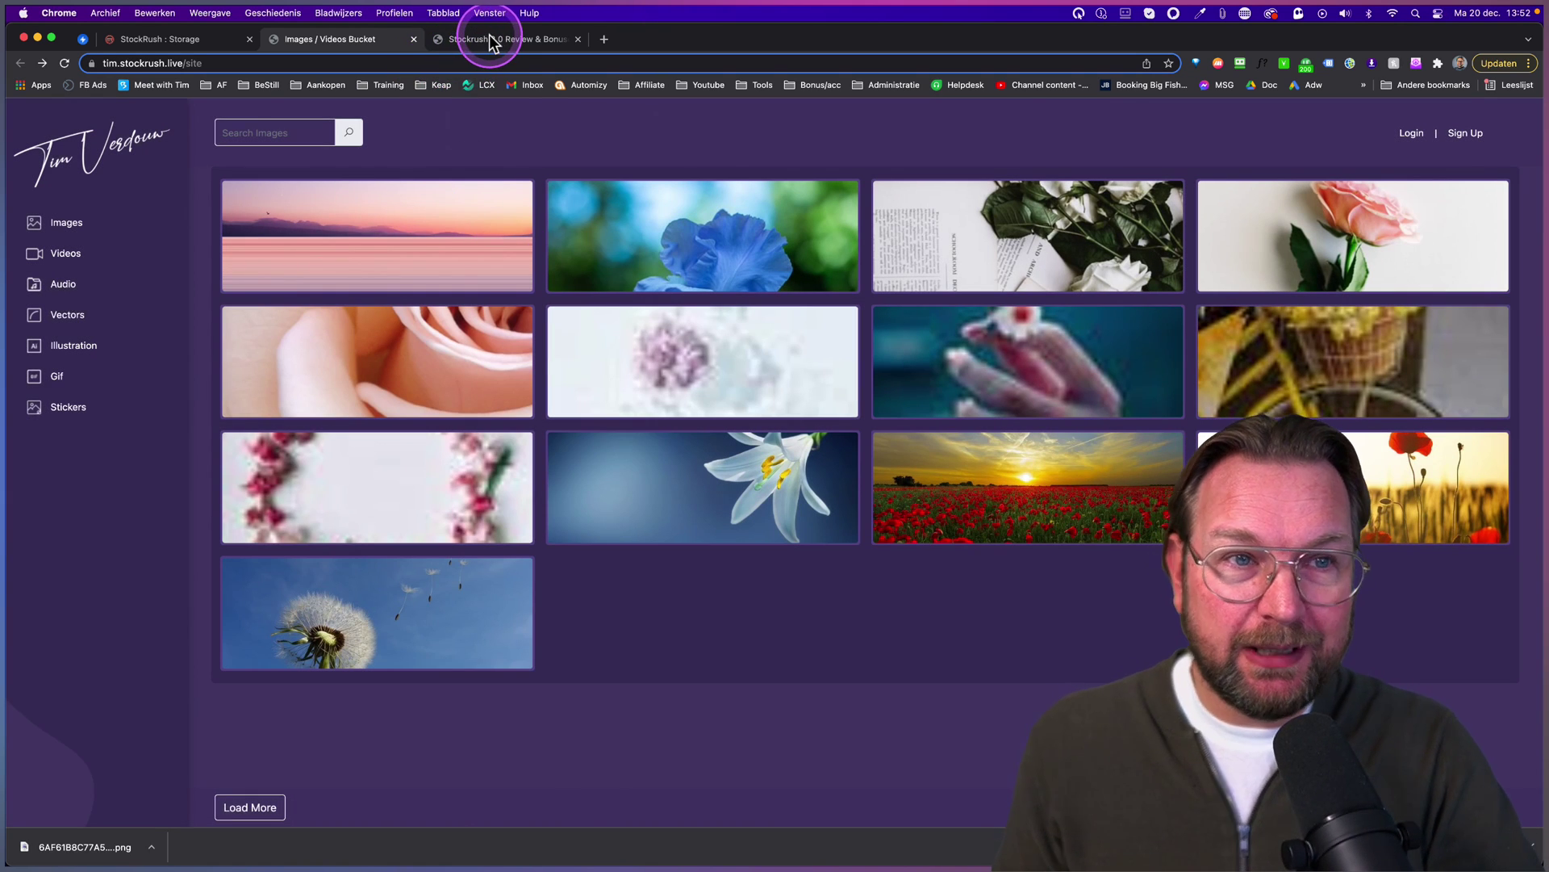
click(203, 39)
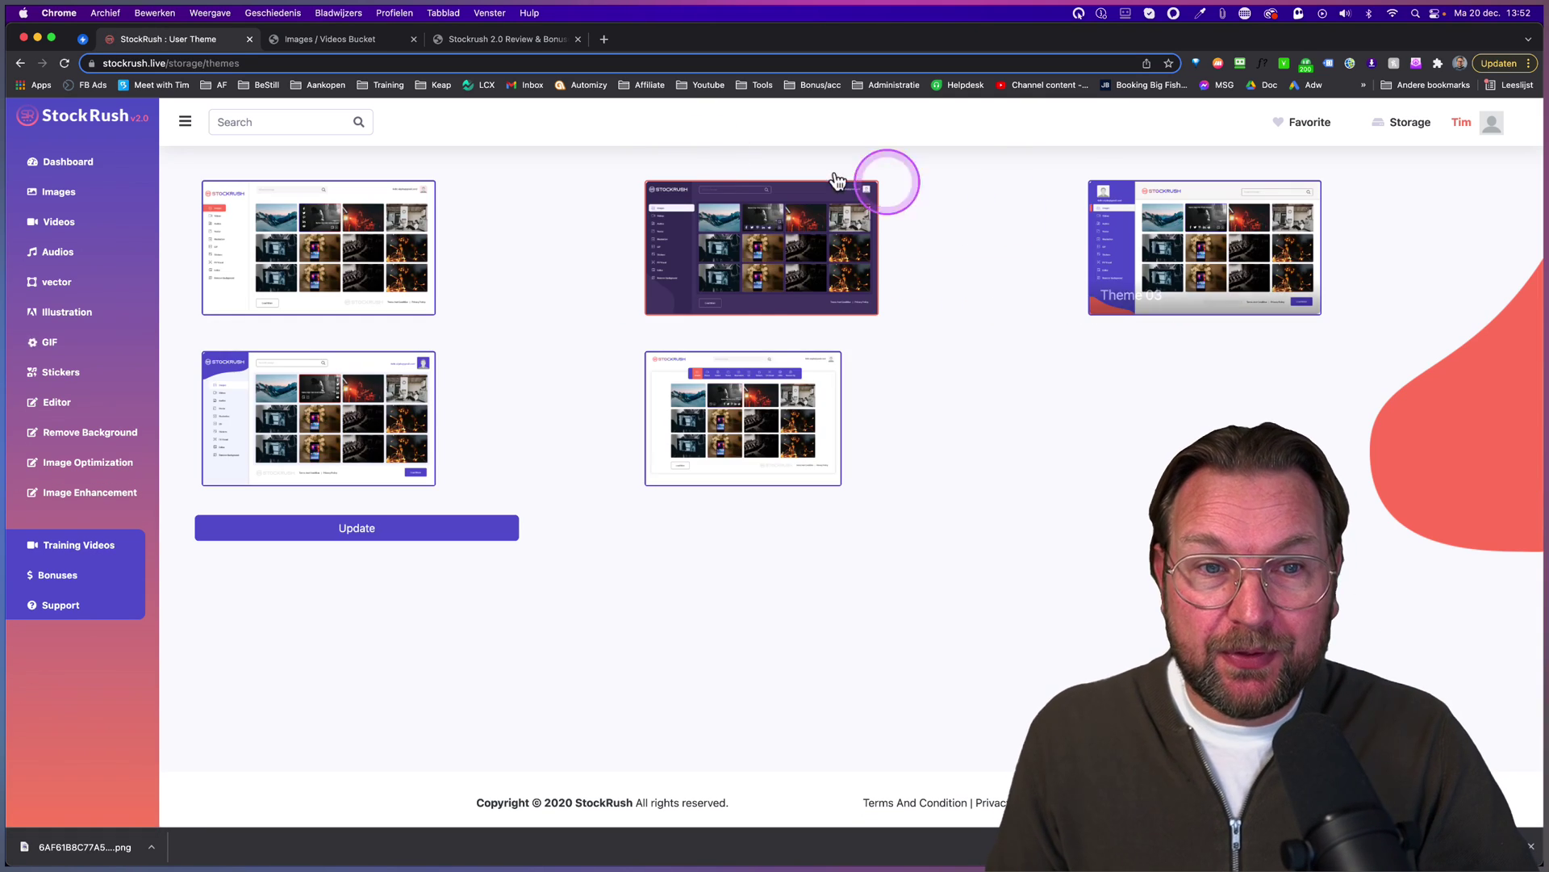
- Scroll through the five User Theme layouts, including the dark purple Theme 02
scroll(831, 259, up, 5)
scroll(813, 369, down, 3)
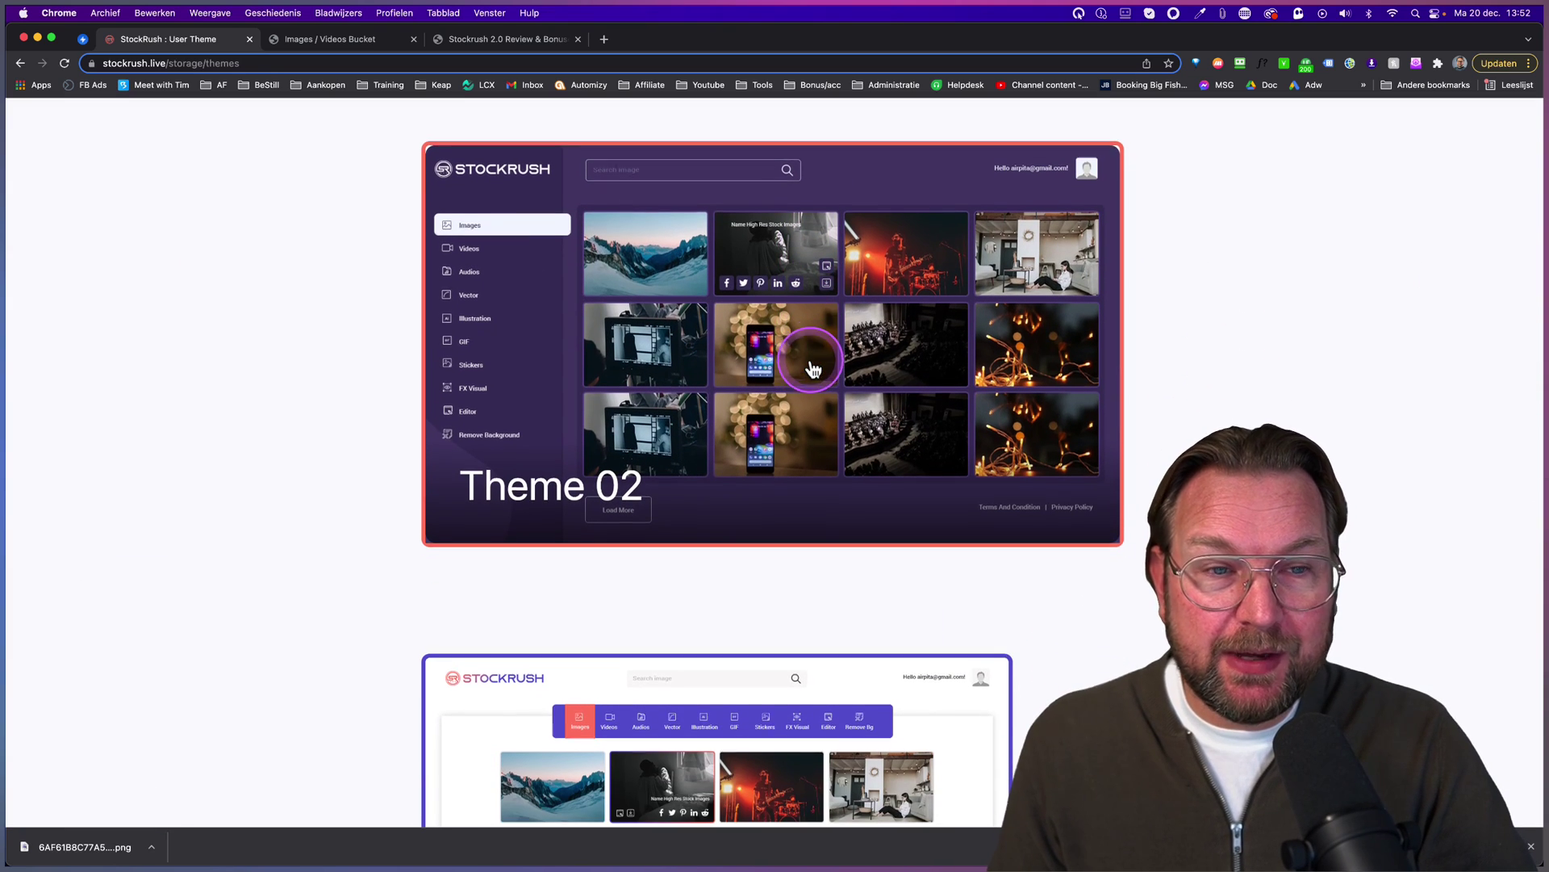
scroll(787, 277, left, 12)
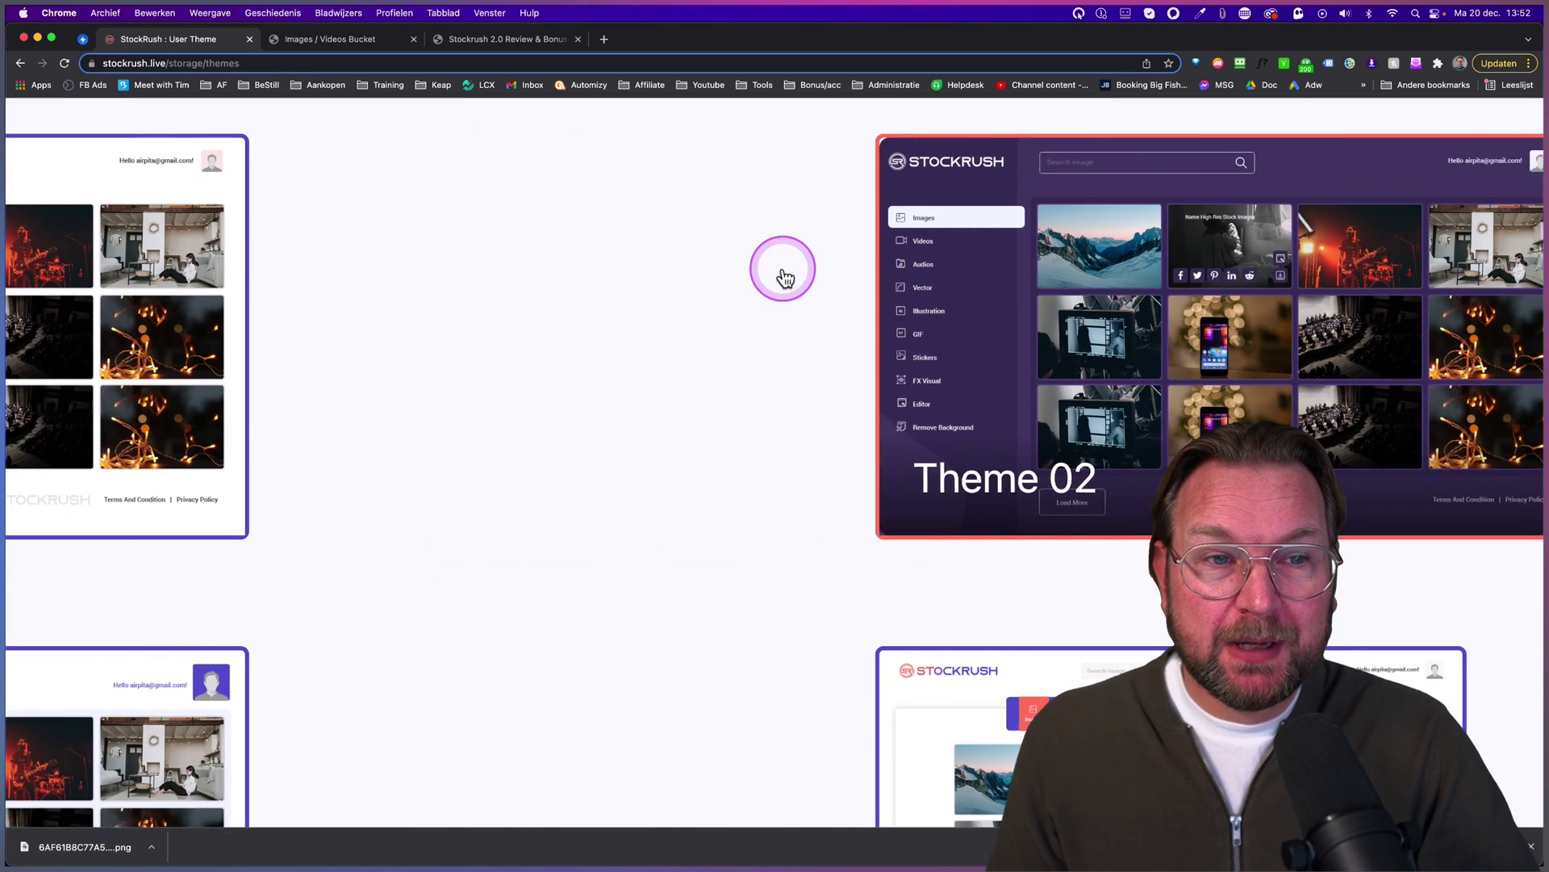
scroll(778, 269, down, 10)
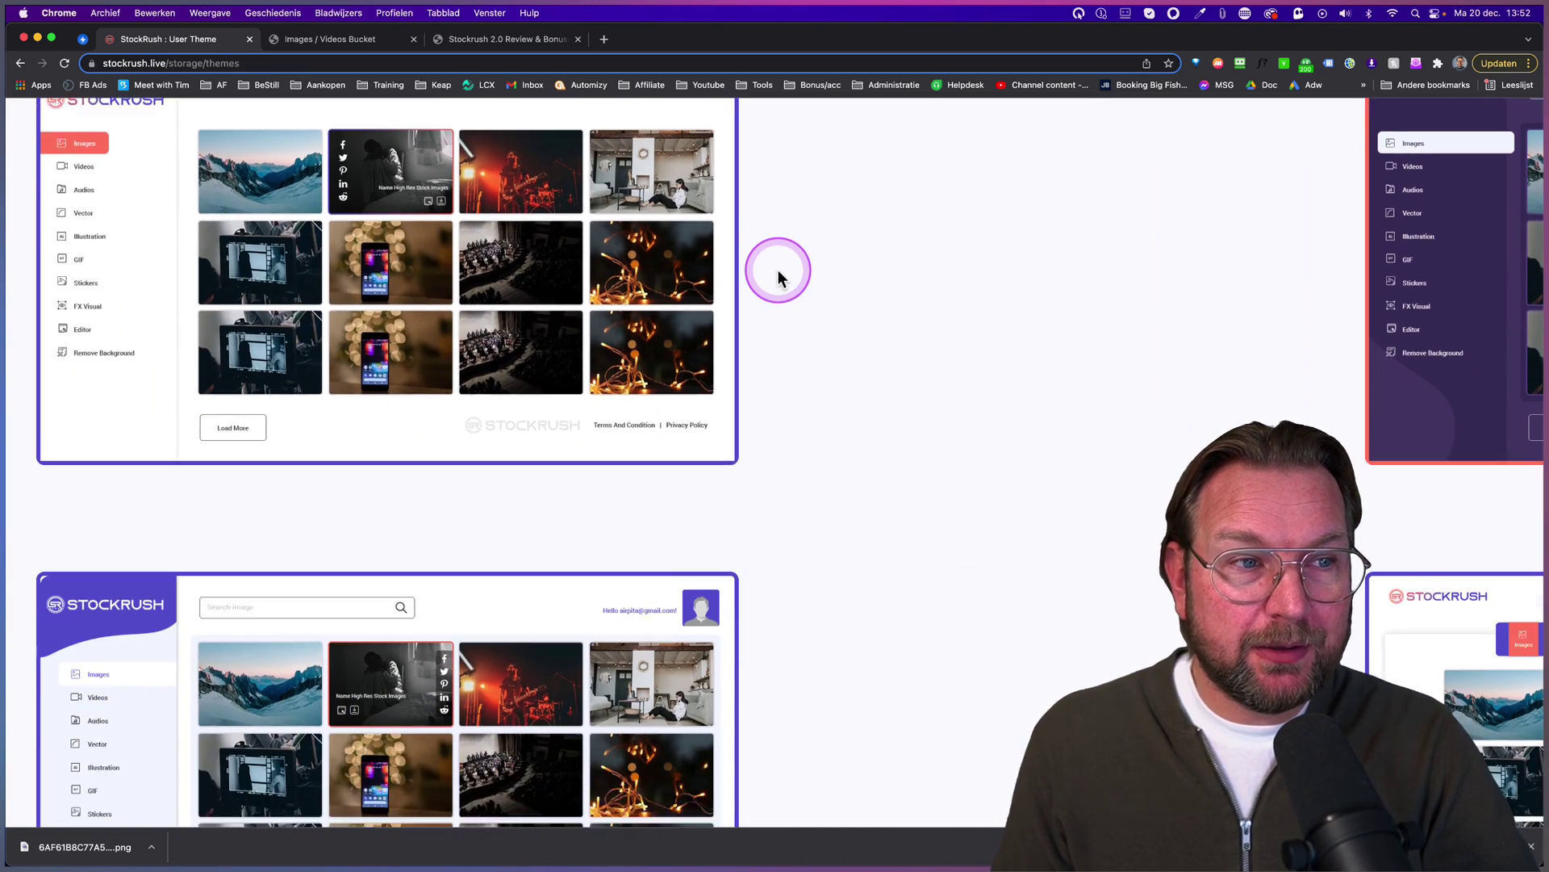
scroll(778, 270, right, 10)
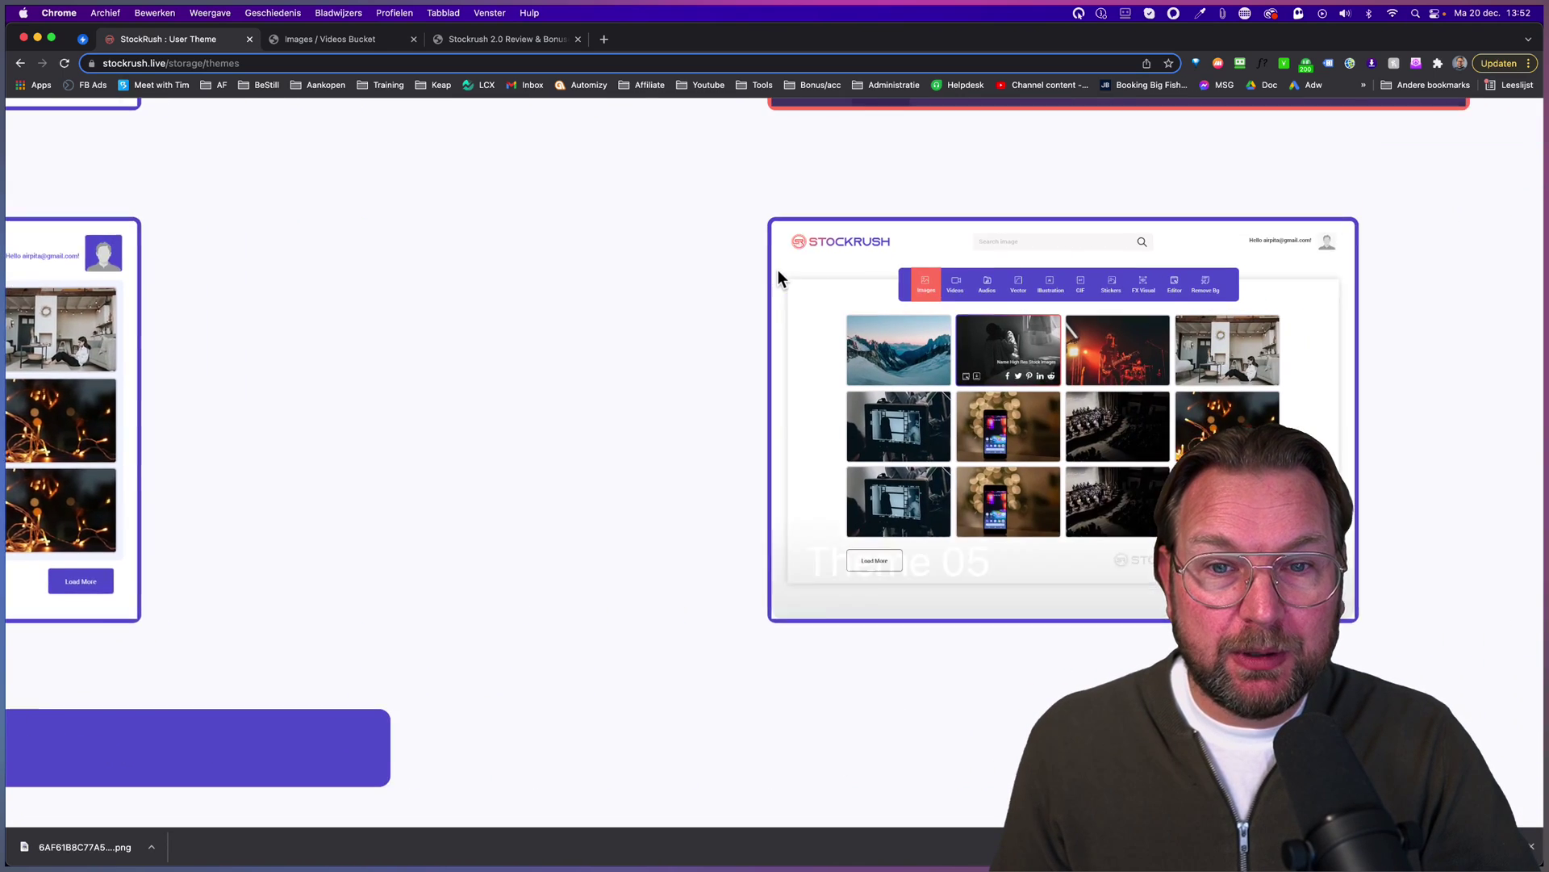
- Review the Payment gateway and Autoresponder integration settings from the Storage page
scroll(778, 269, down, 5)
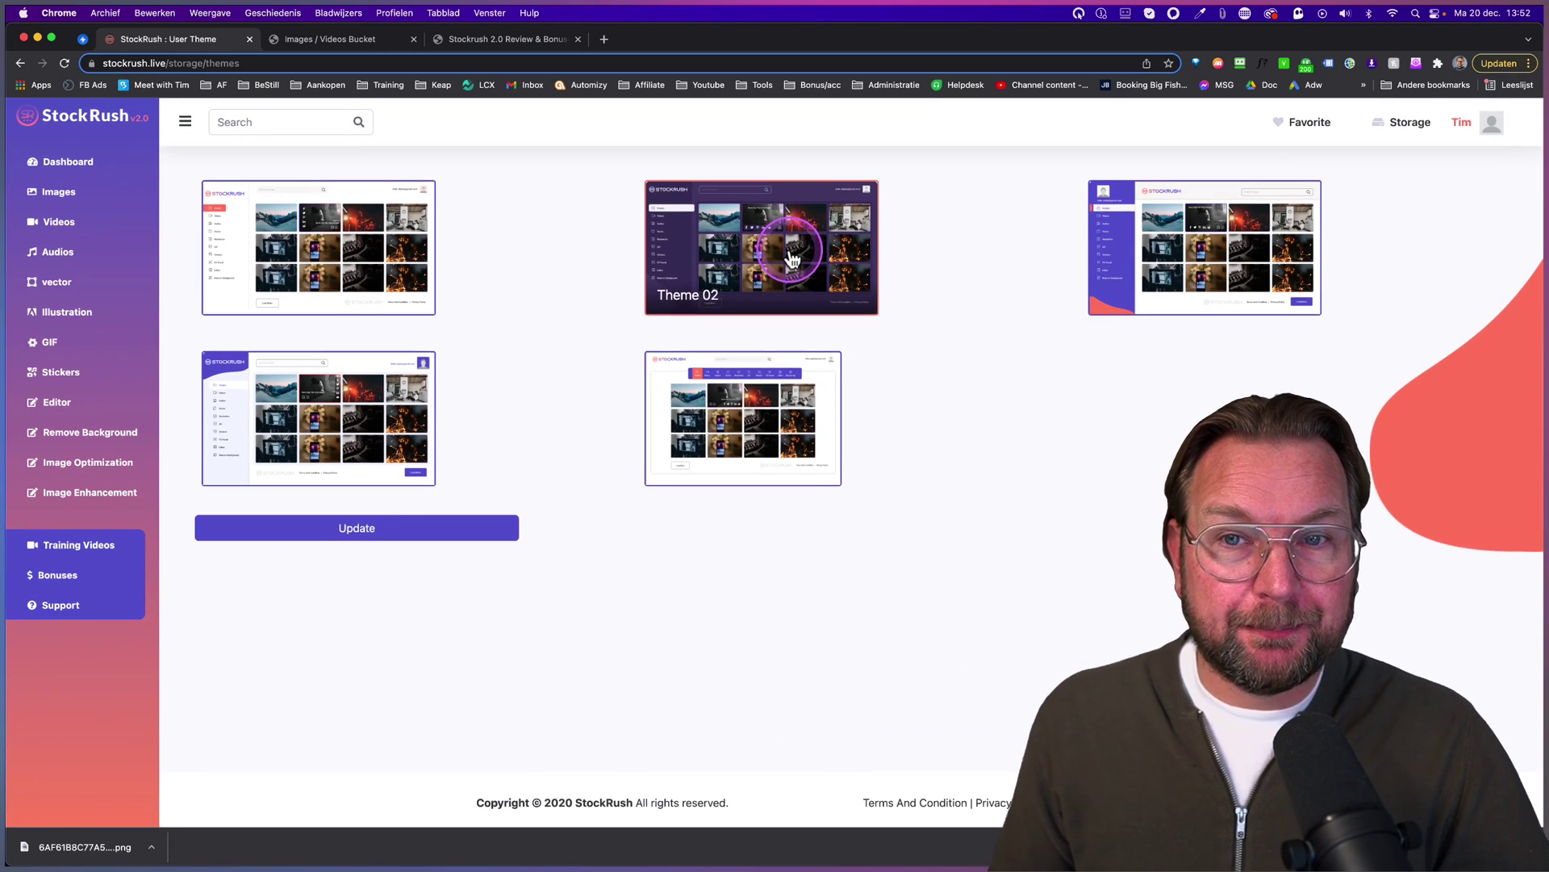
click(1398, 129)
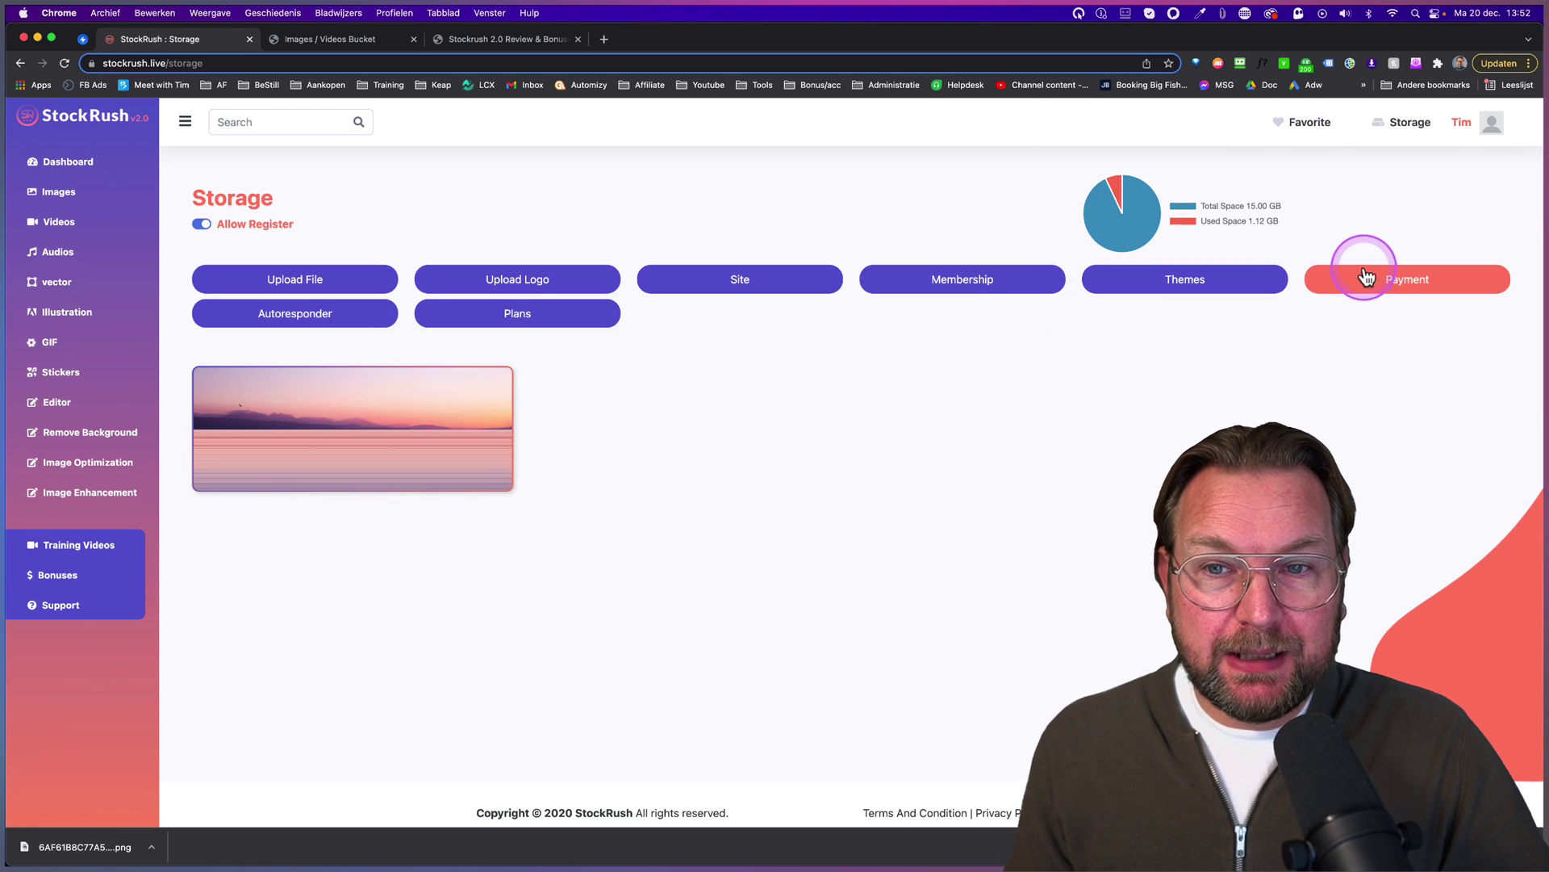
click(1382, 282)
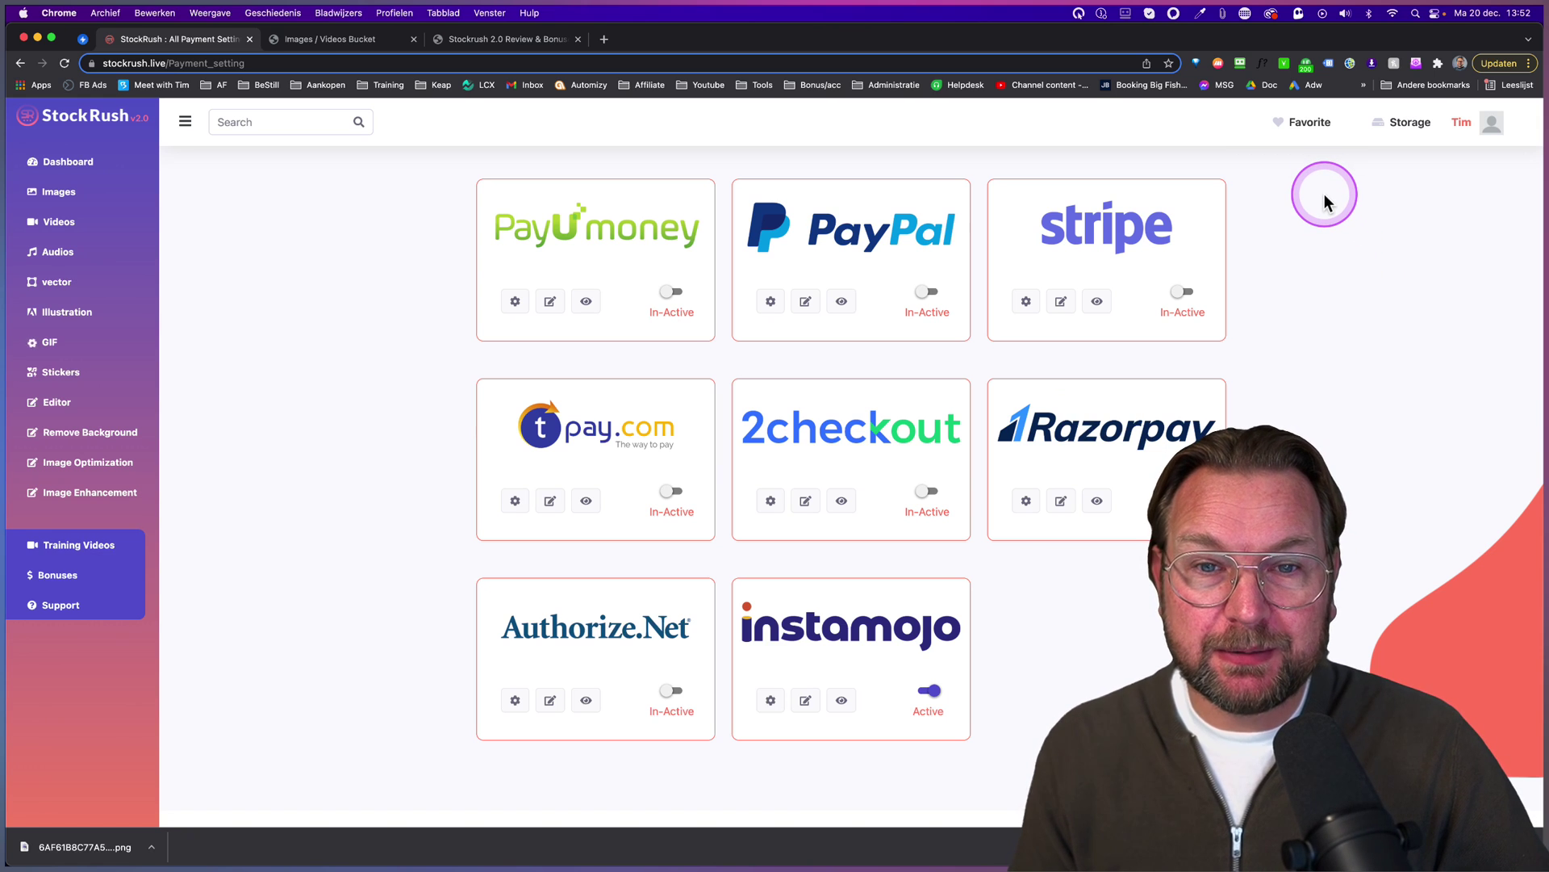
scroll(1327, 202, left, 5)
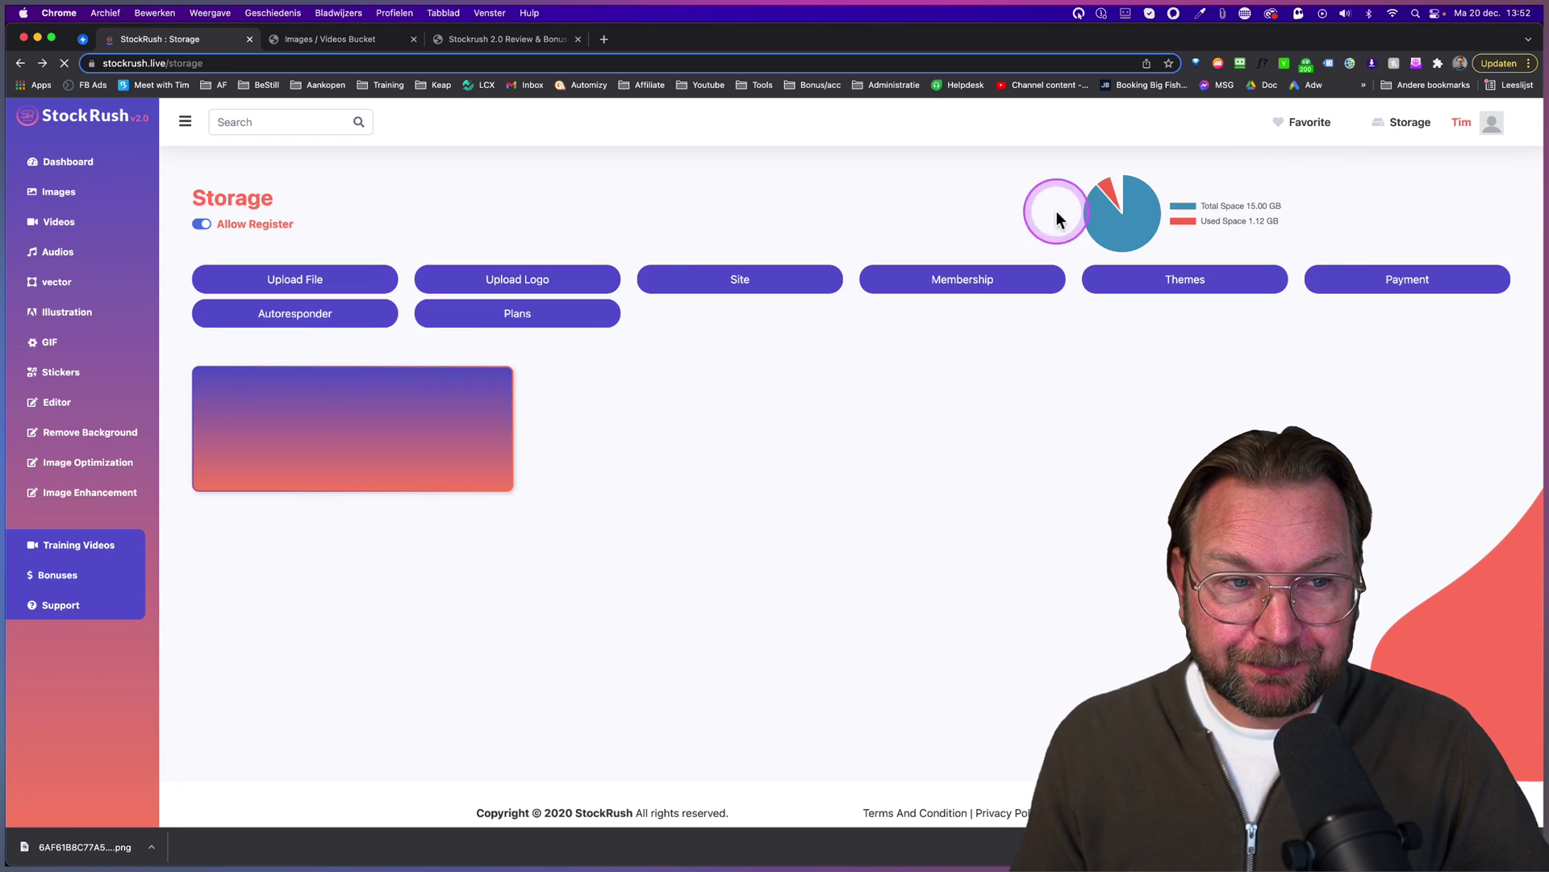
click(281, 323)
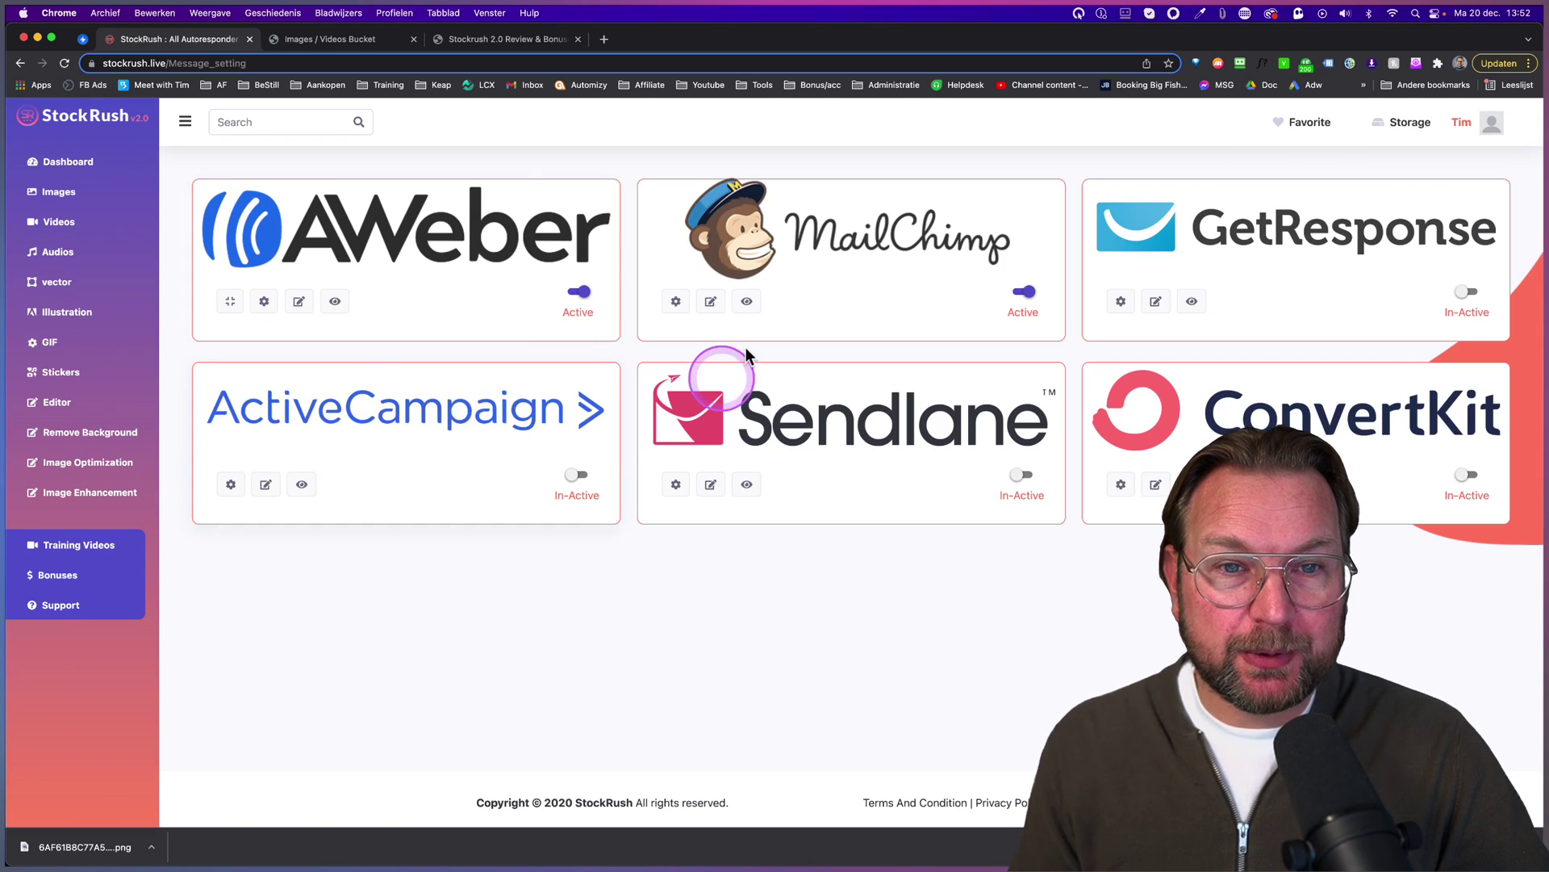
scroll(758, 248, left, 5)
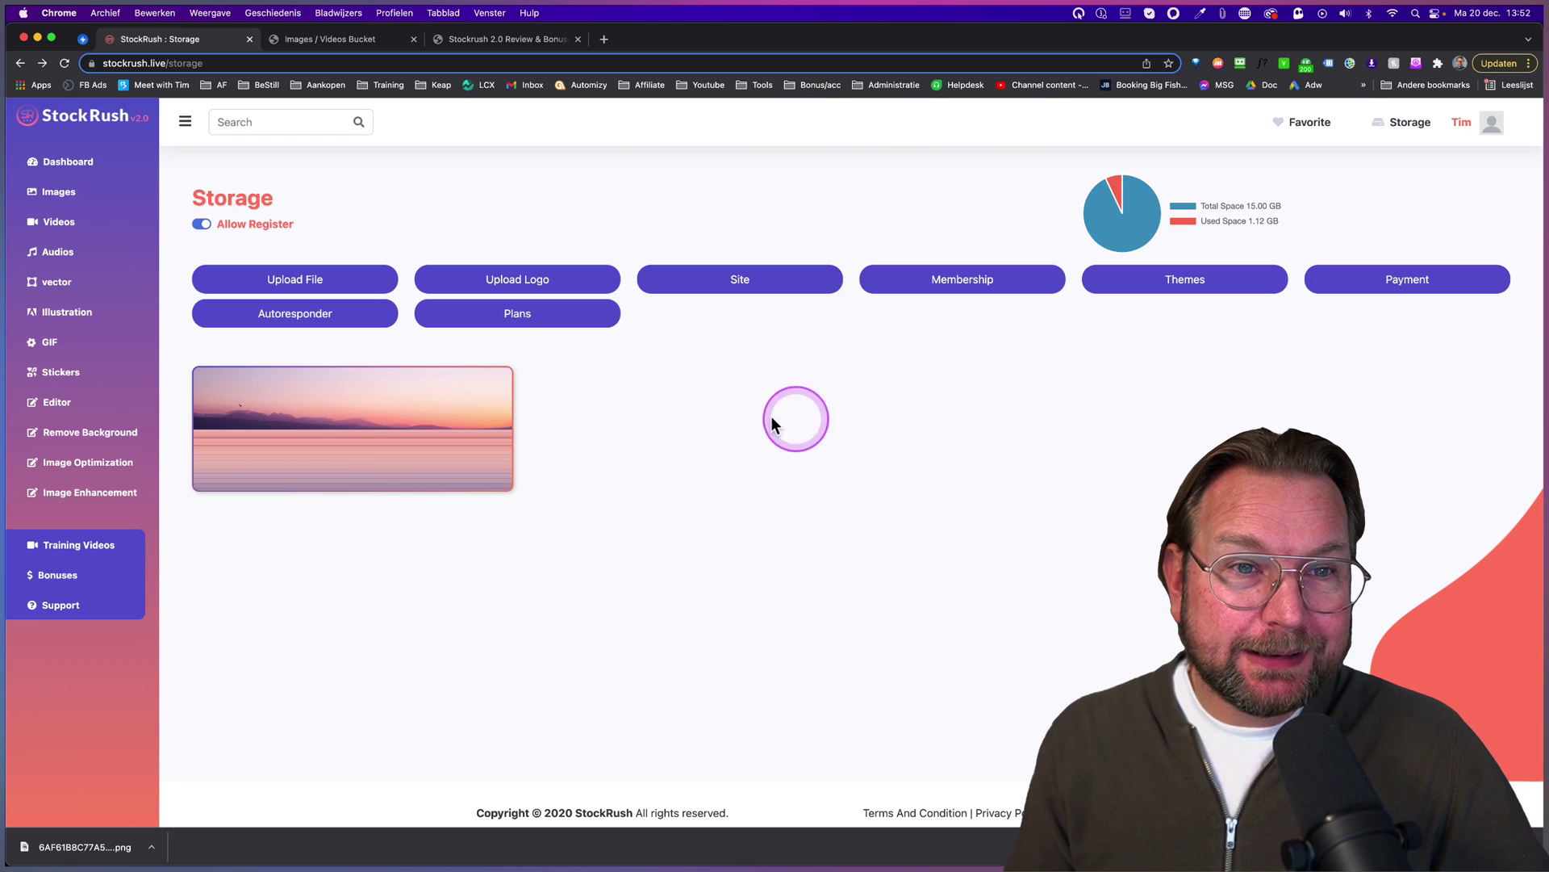
- Open the membership plans list and start a new plan
click(510, 319)
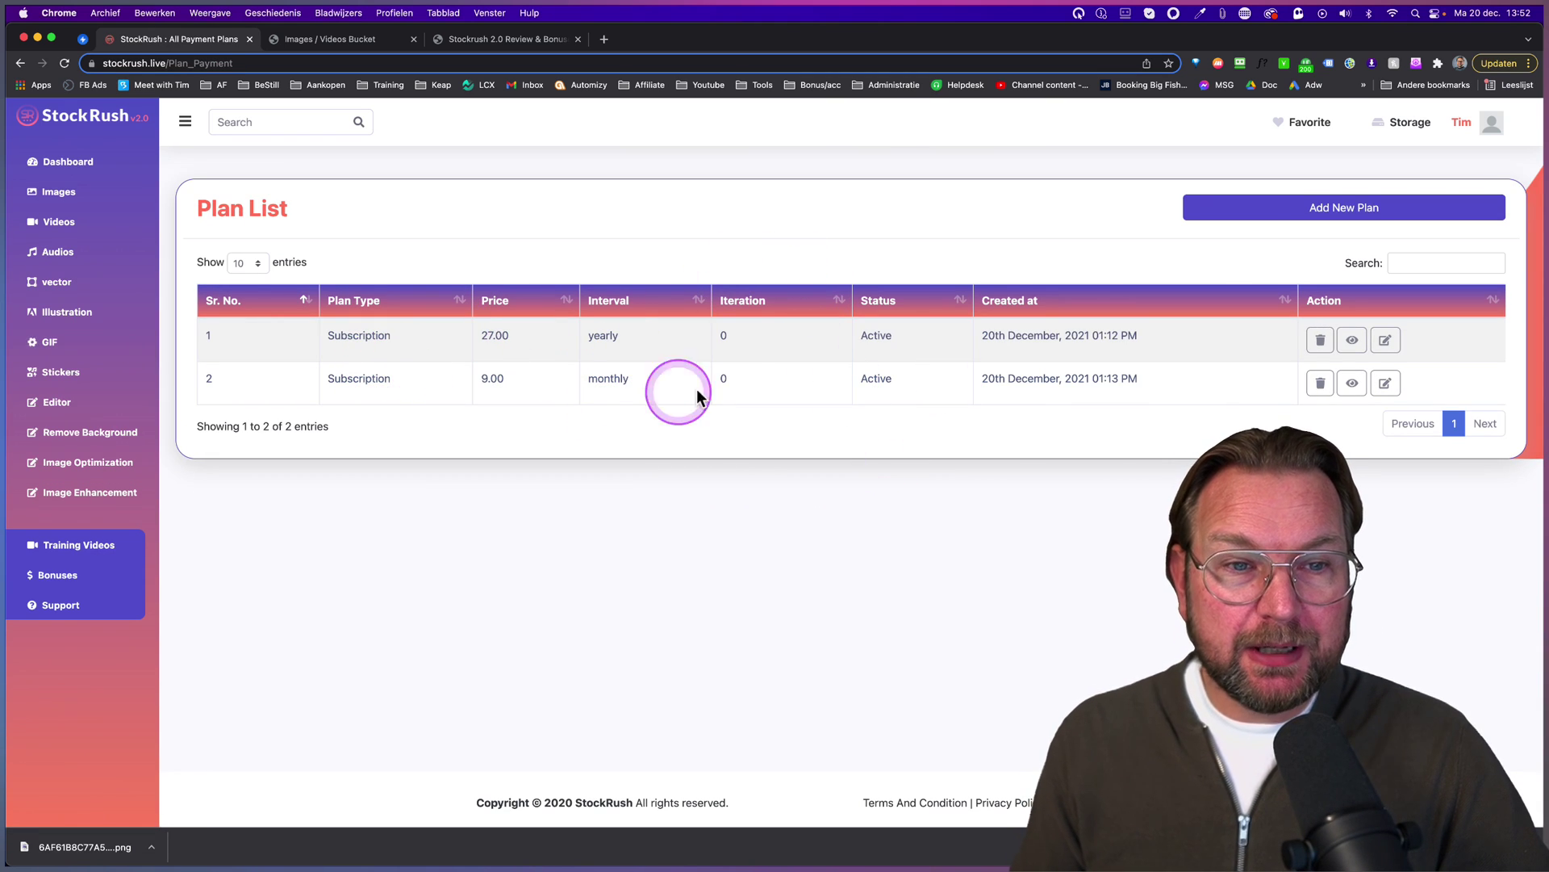
scroll(595, 374, up, 5)
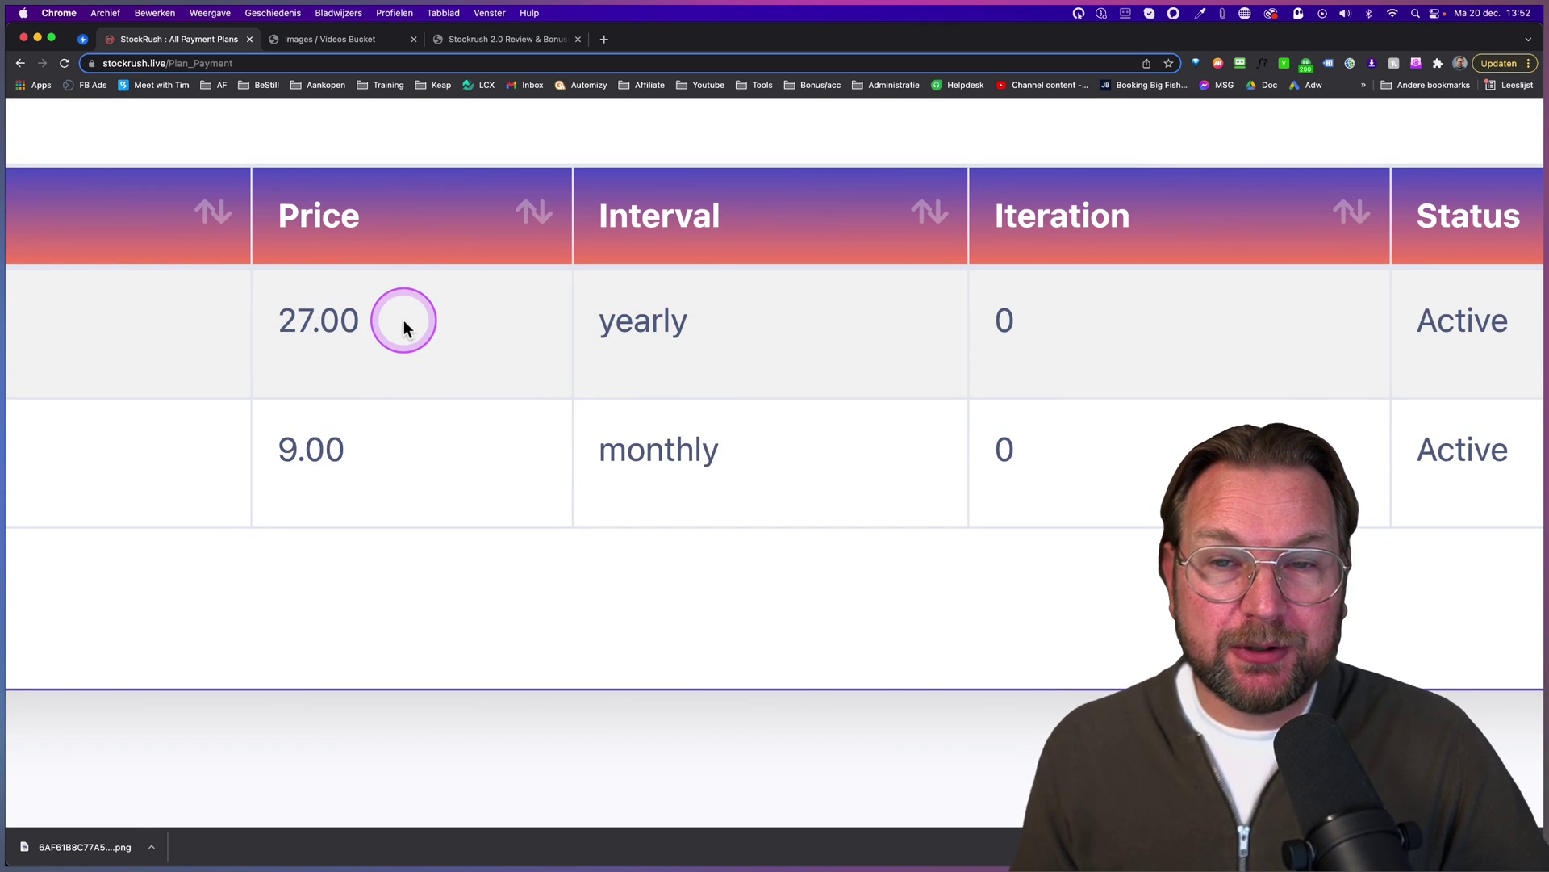
scroll(403, 320, down, 5)
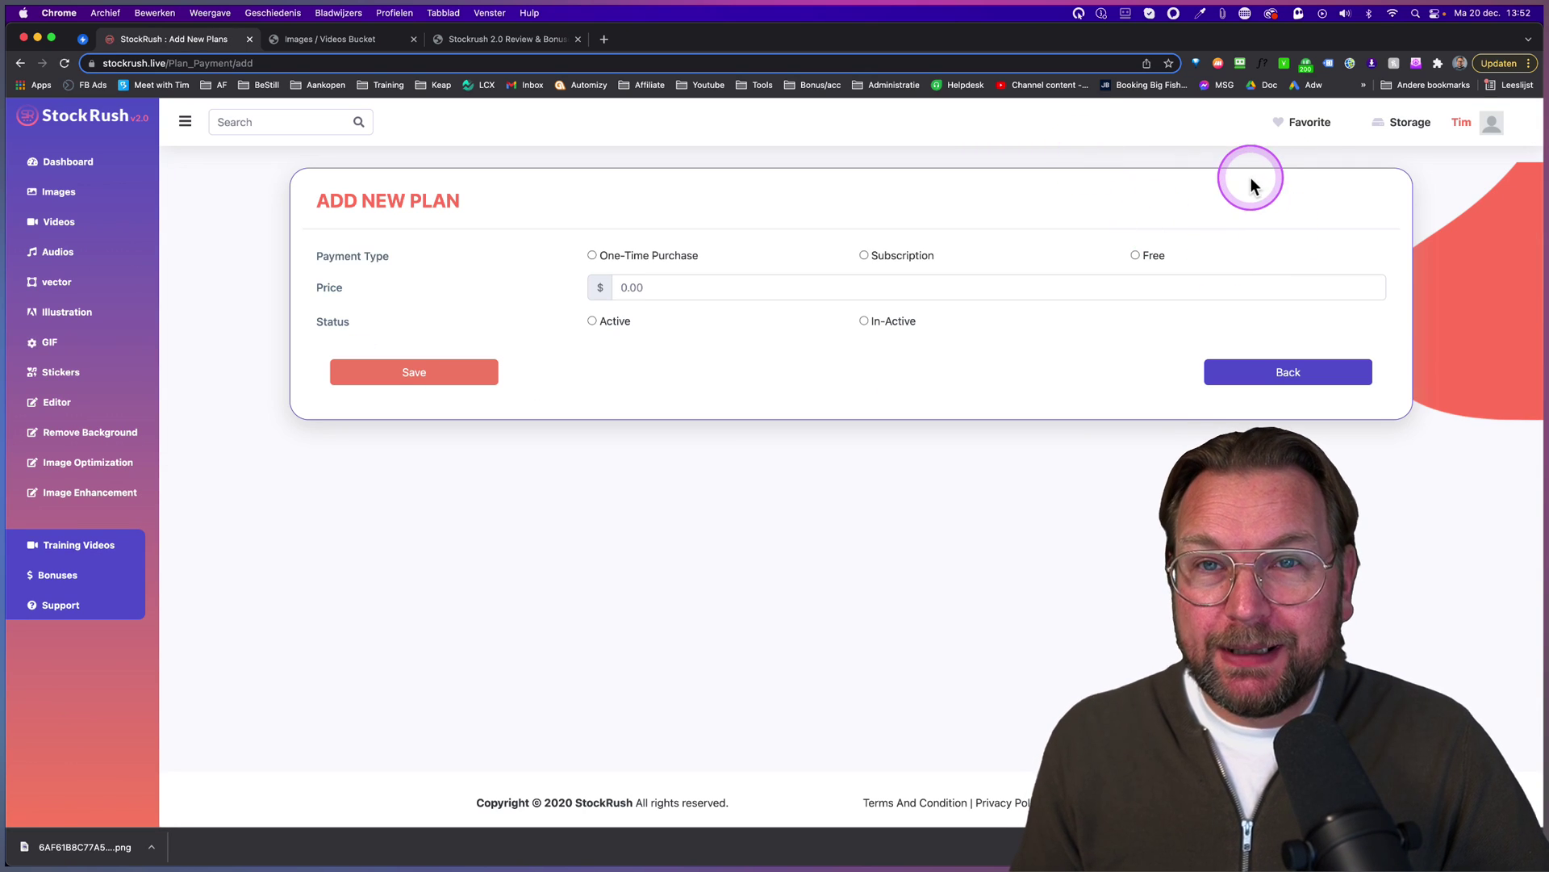
- Save a new active One-Time Purchase plan priced at 27
click(593, 255)
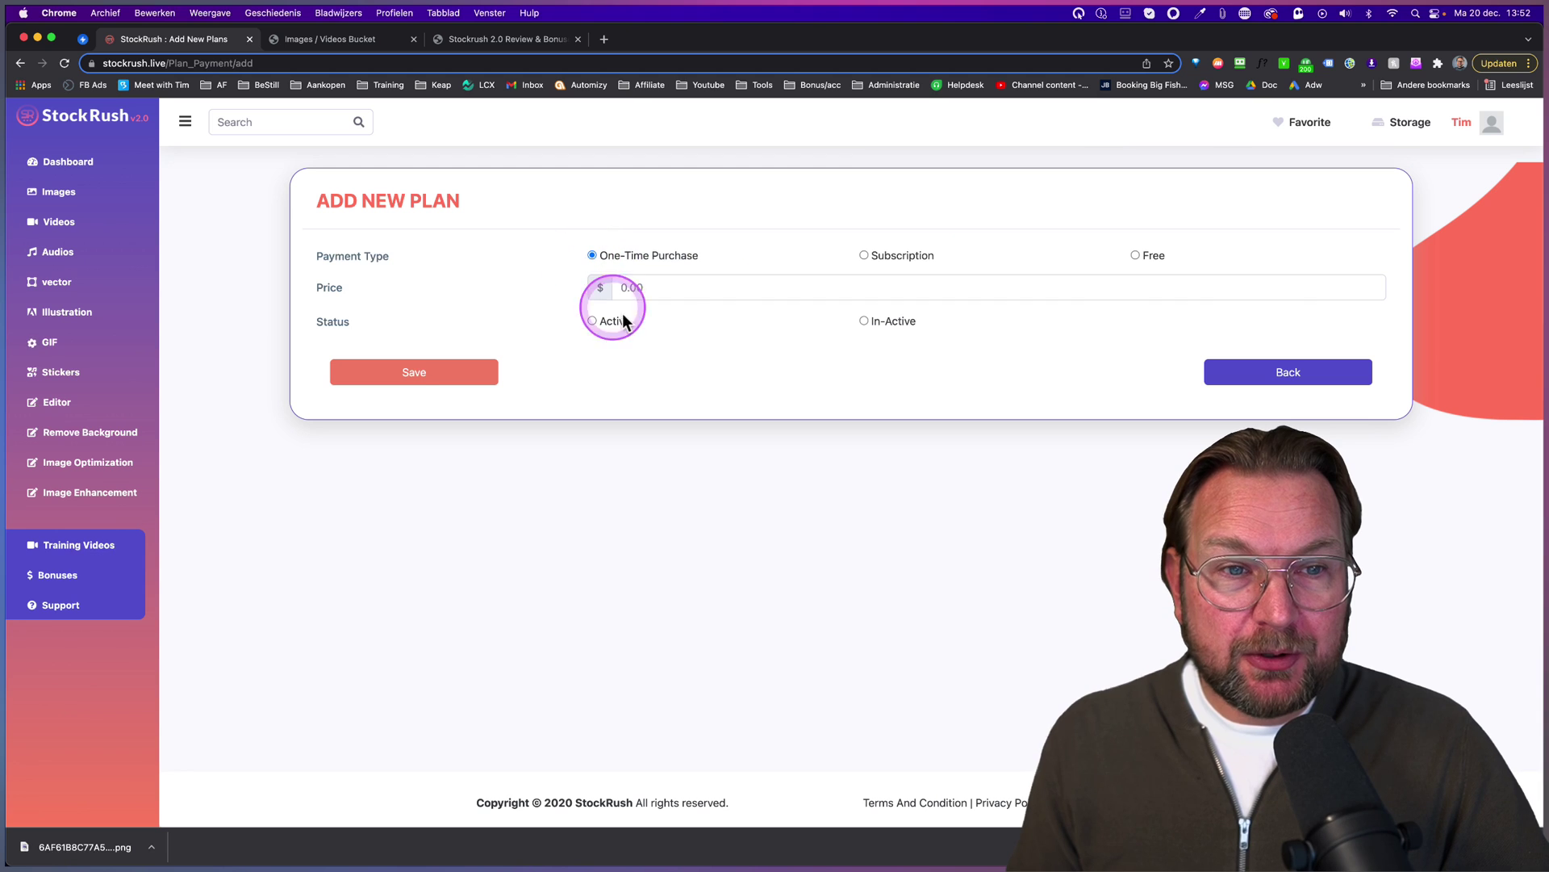
click(674, 289)
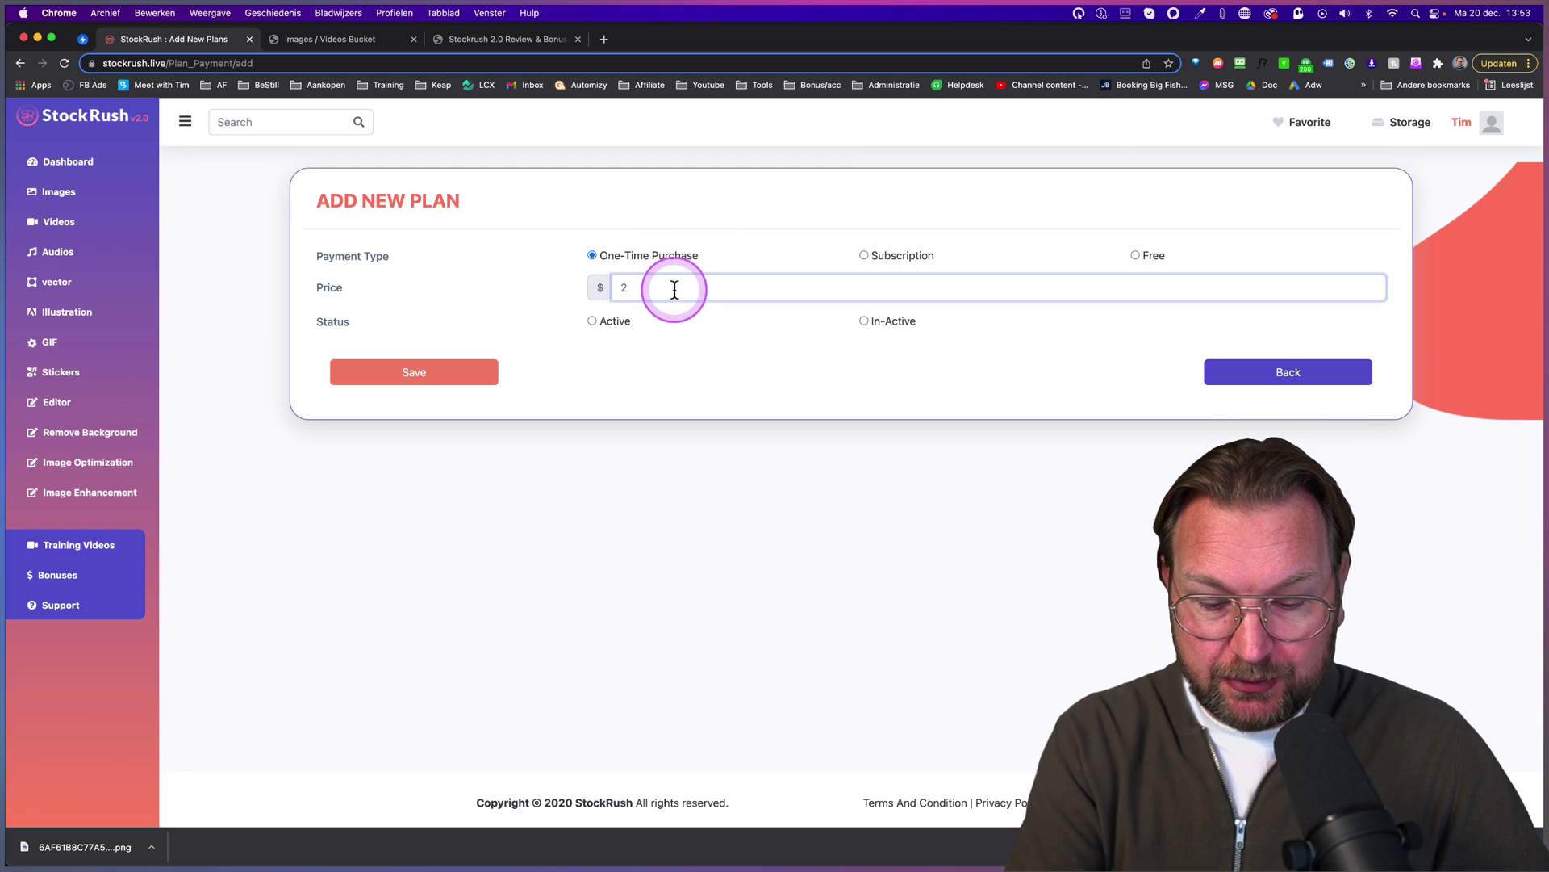
click(685, 322)
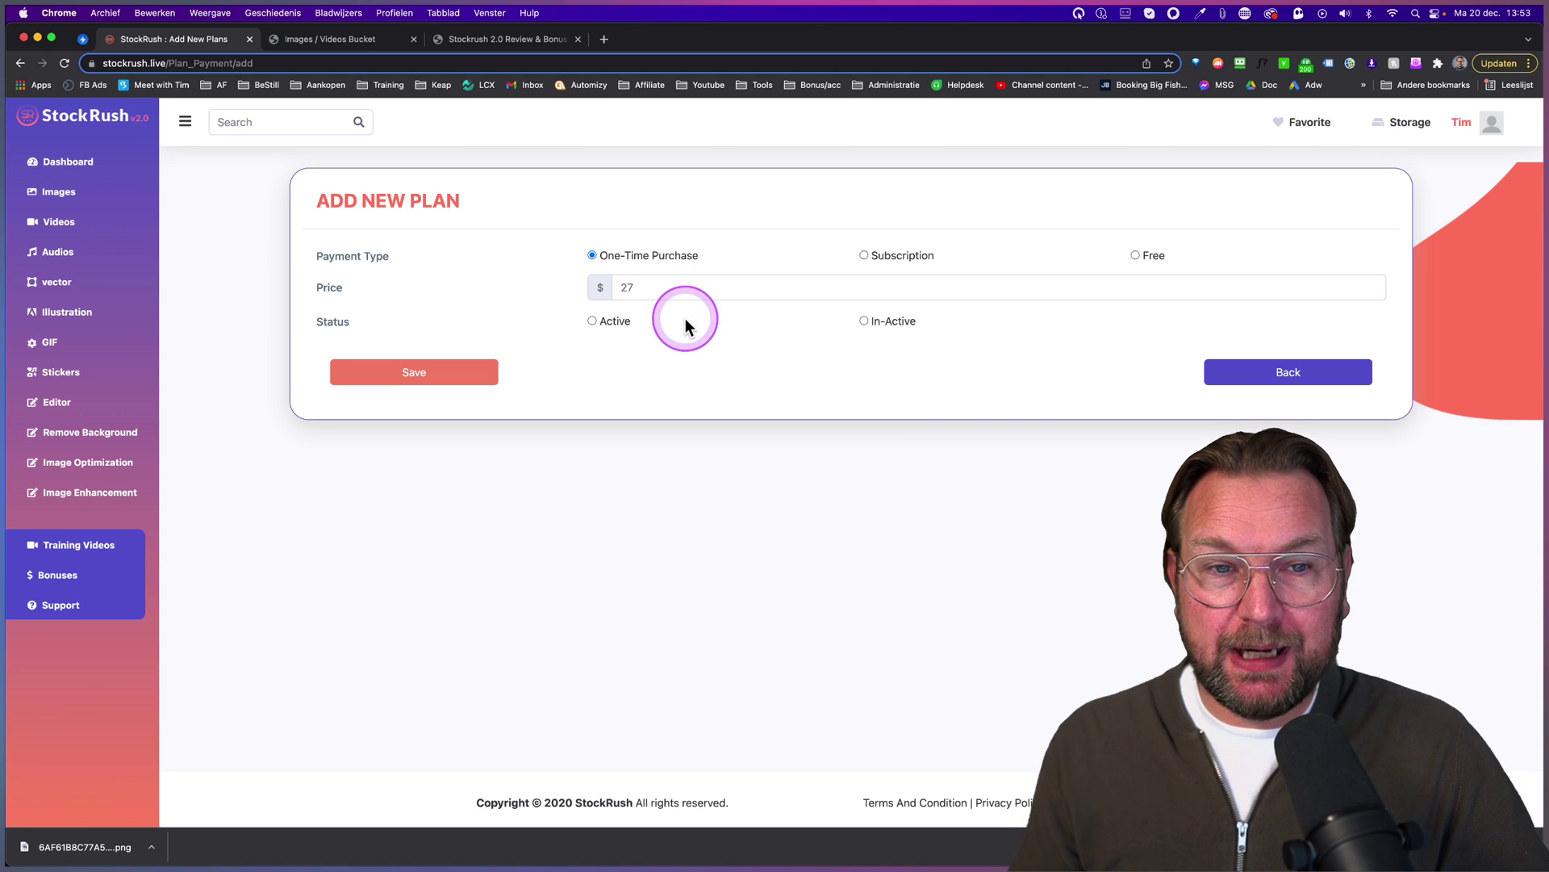
click(592, 320)
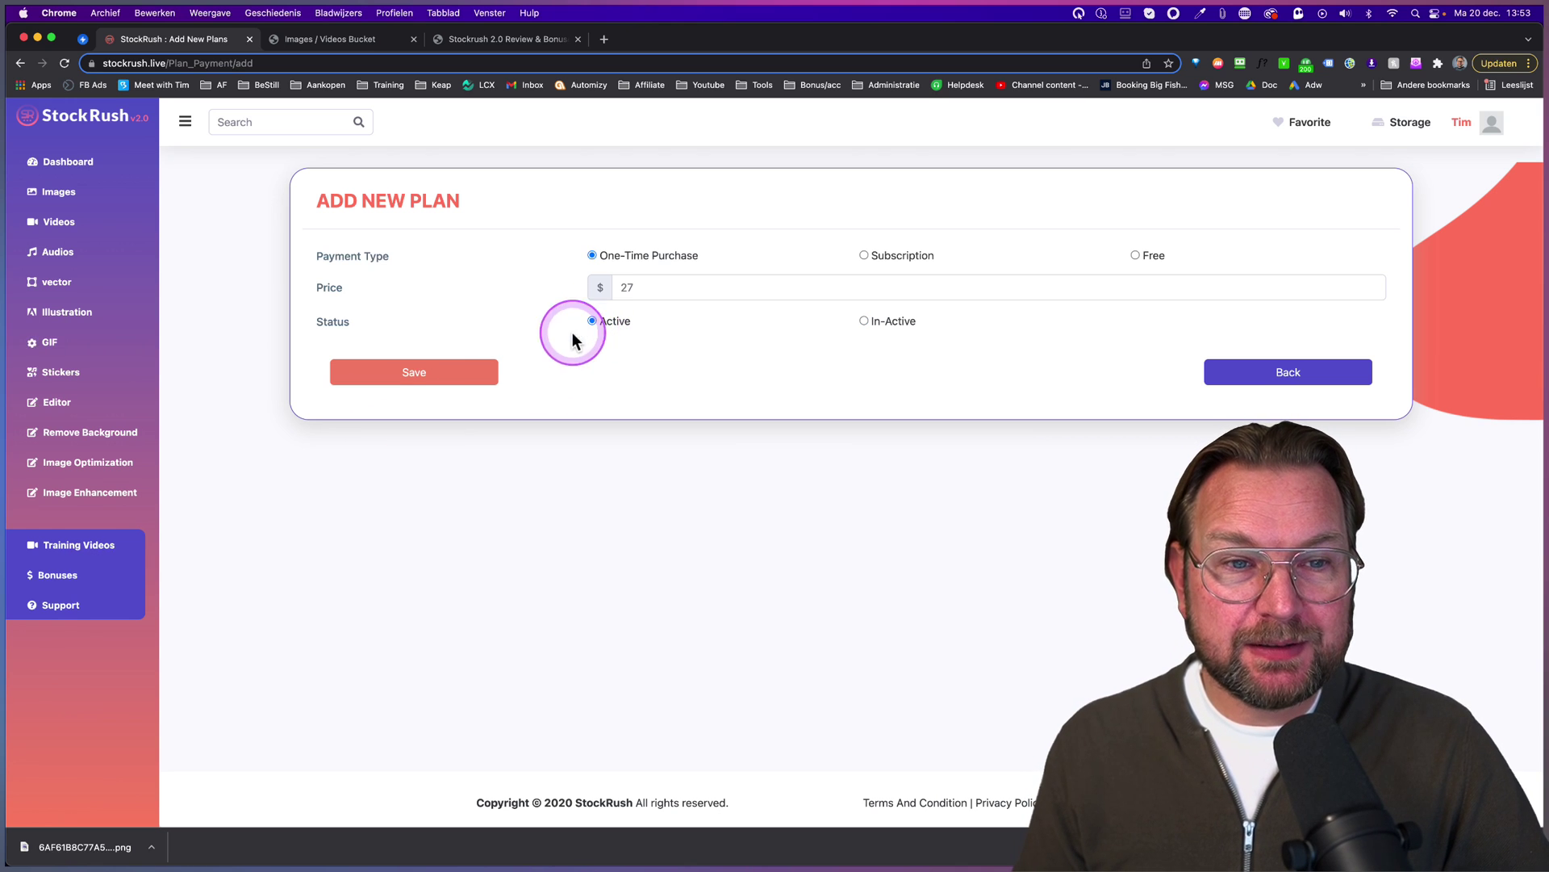
click(457, 373)
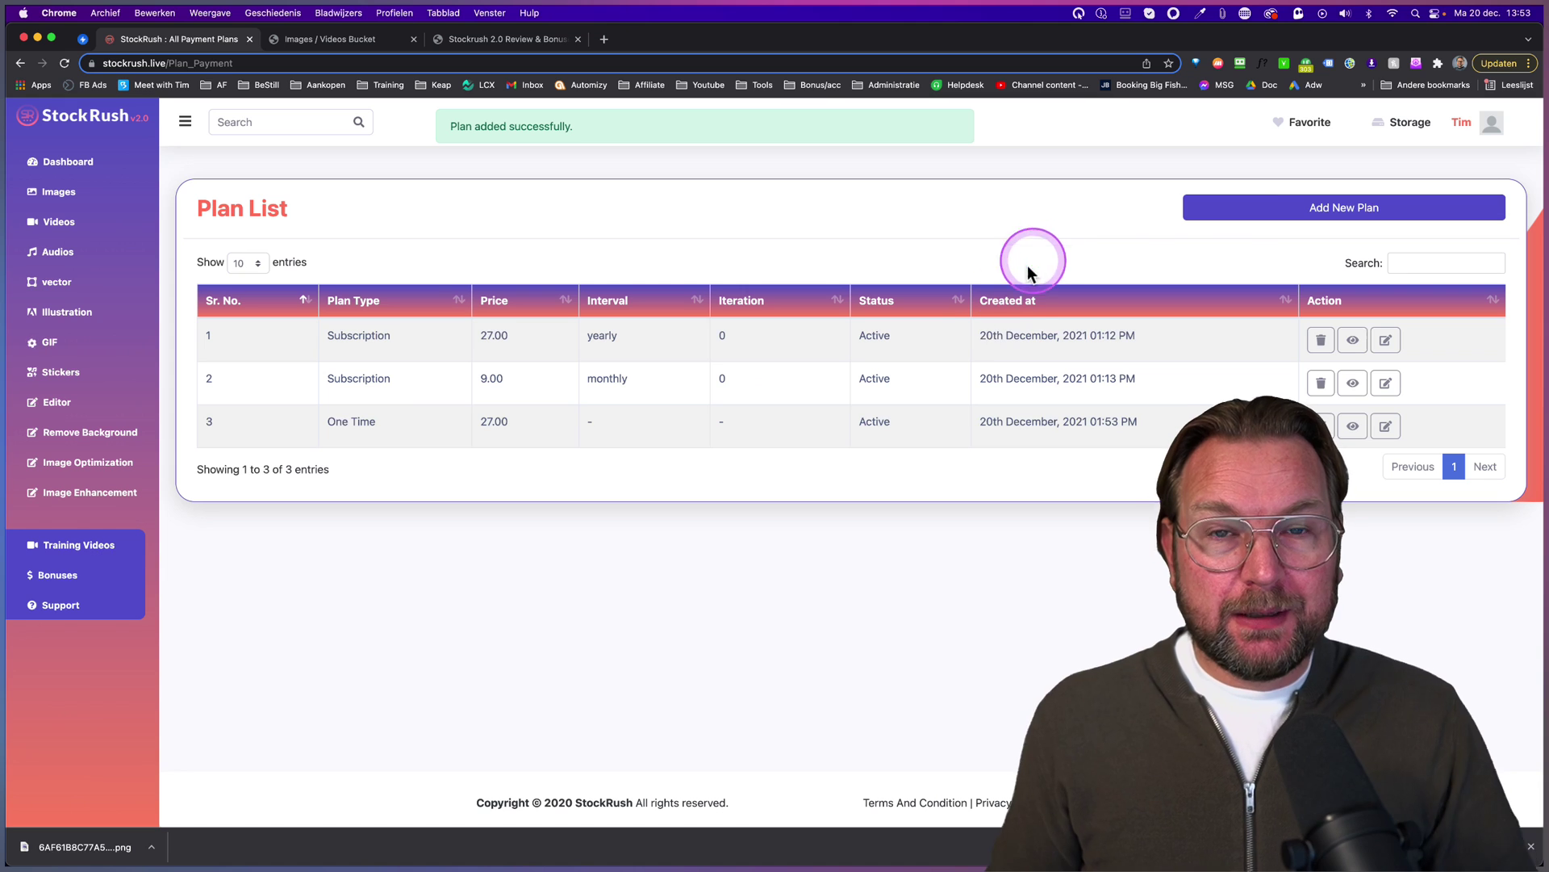
click(502, 41)
- Glance at the member image gallery, then return to the StockRush payment Plan List
click(304, 39)
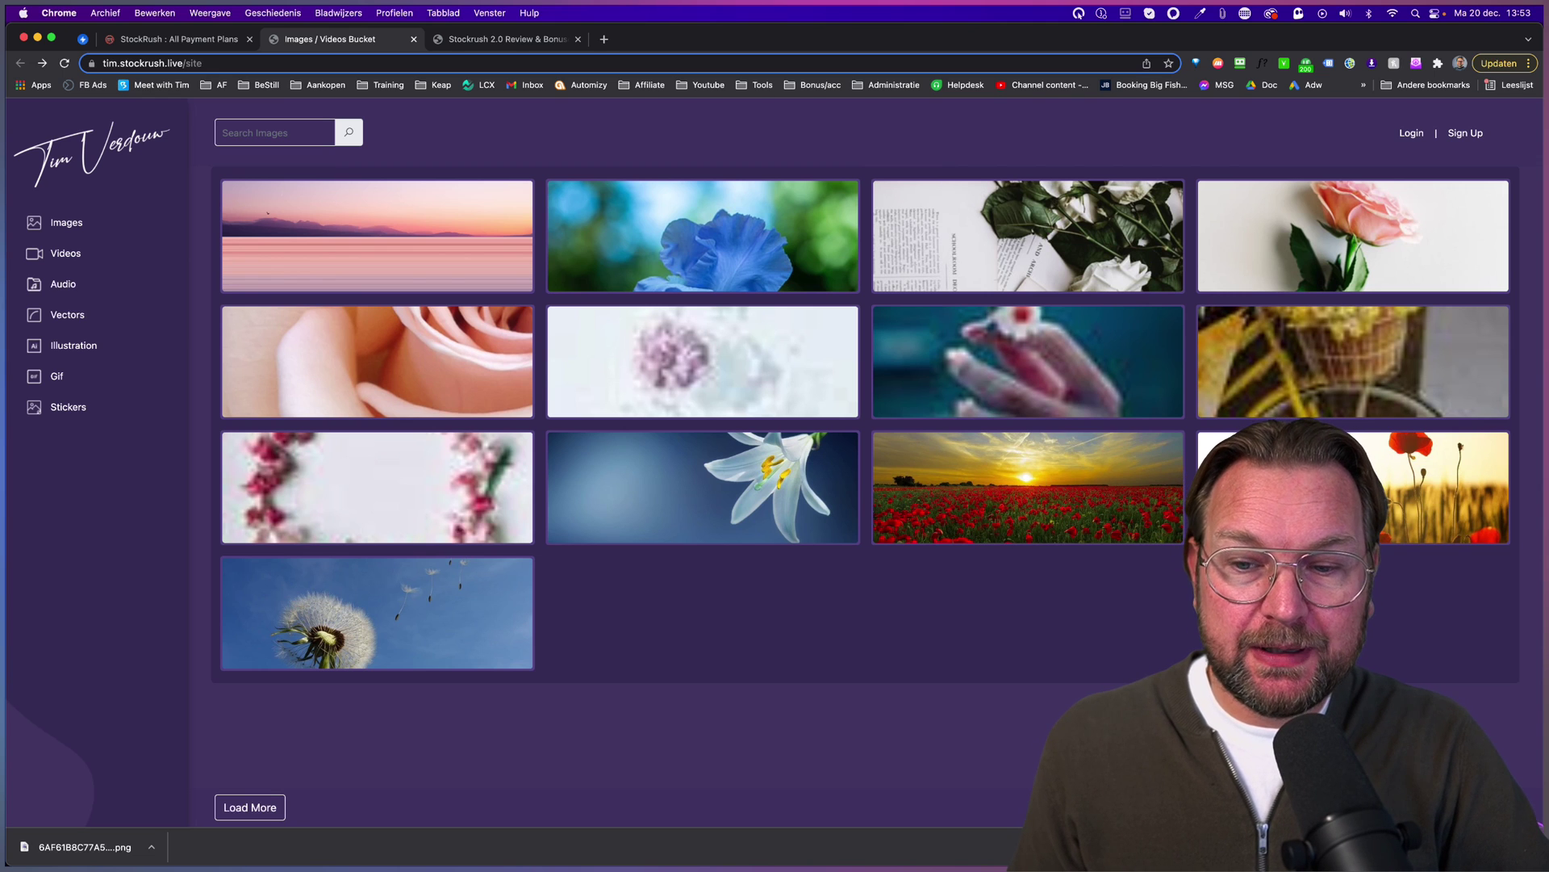
click(172, 35)
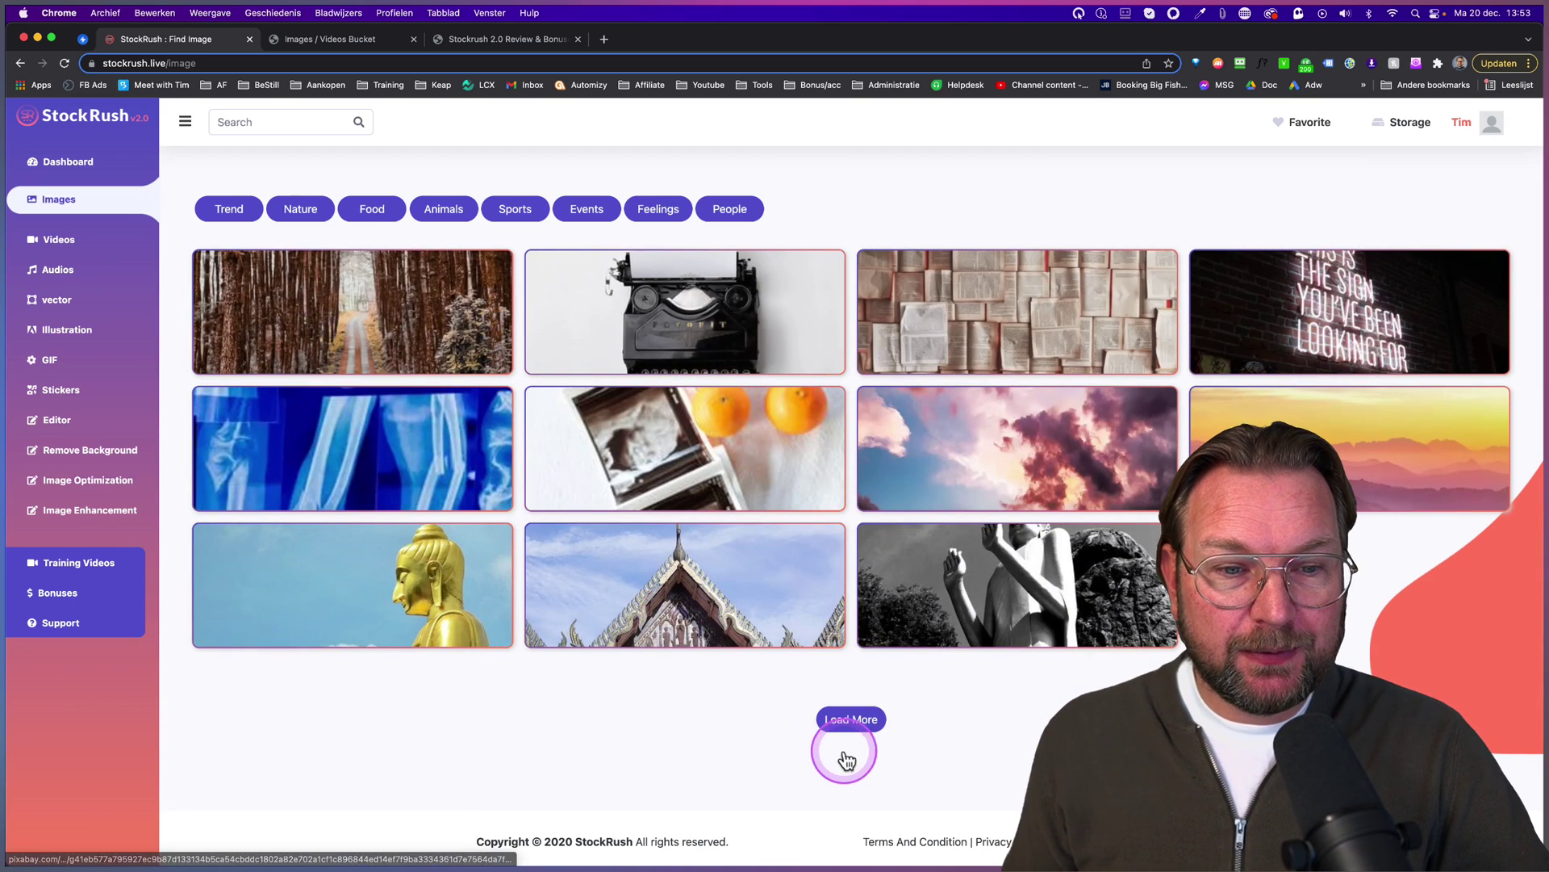
- Load more stock images and filter the library to the Nature category
click(845, 755)
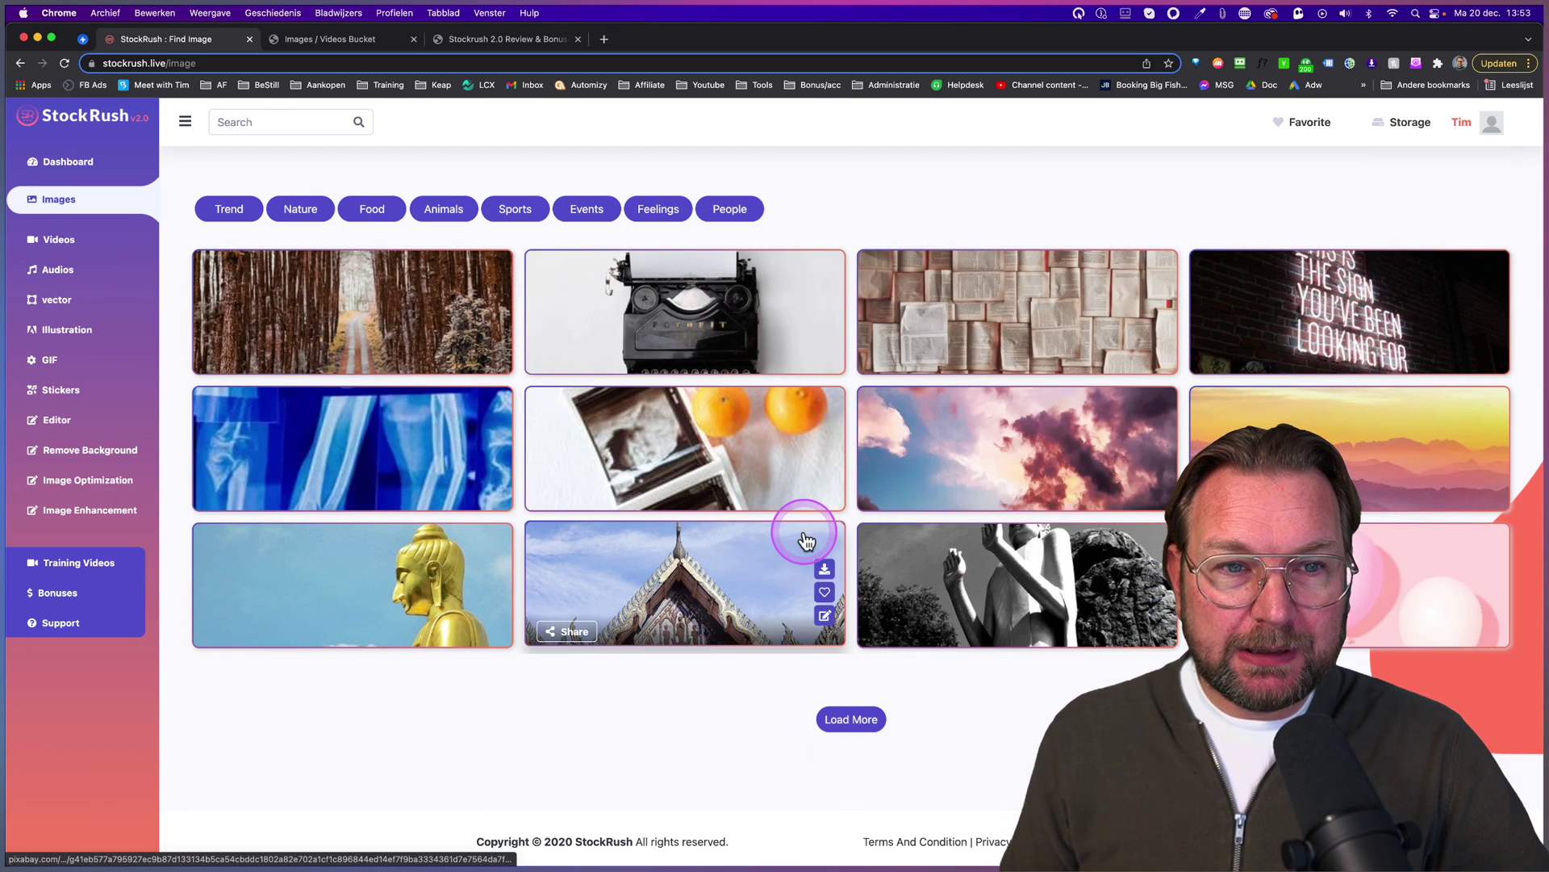
scroll(807, 540, down, 5)
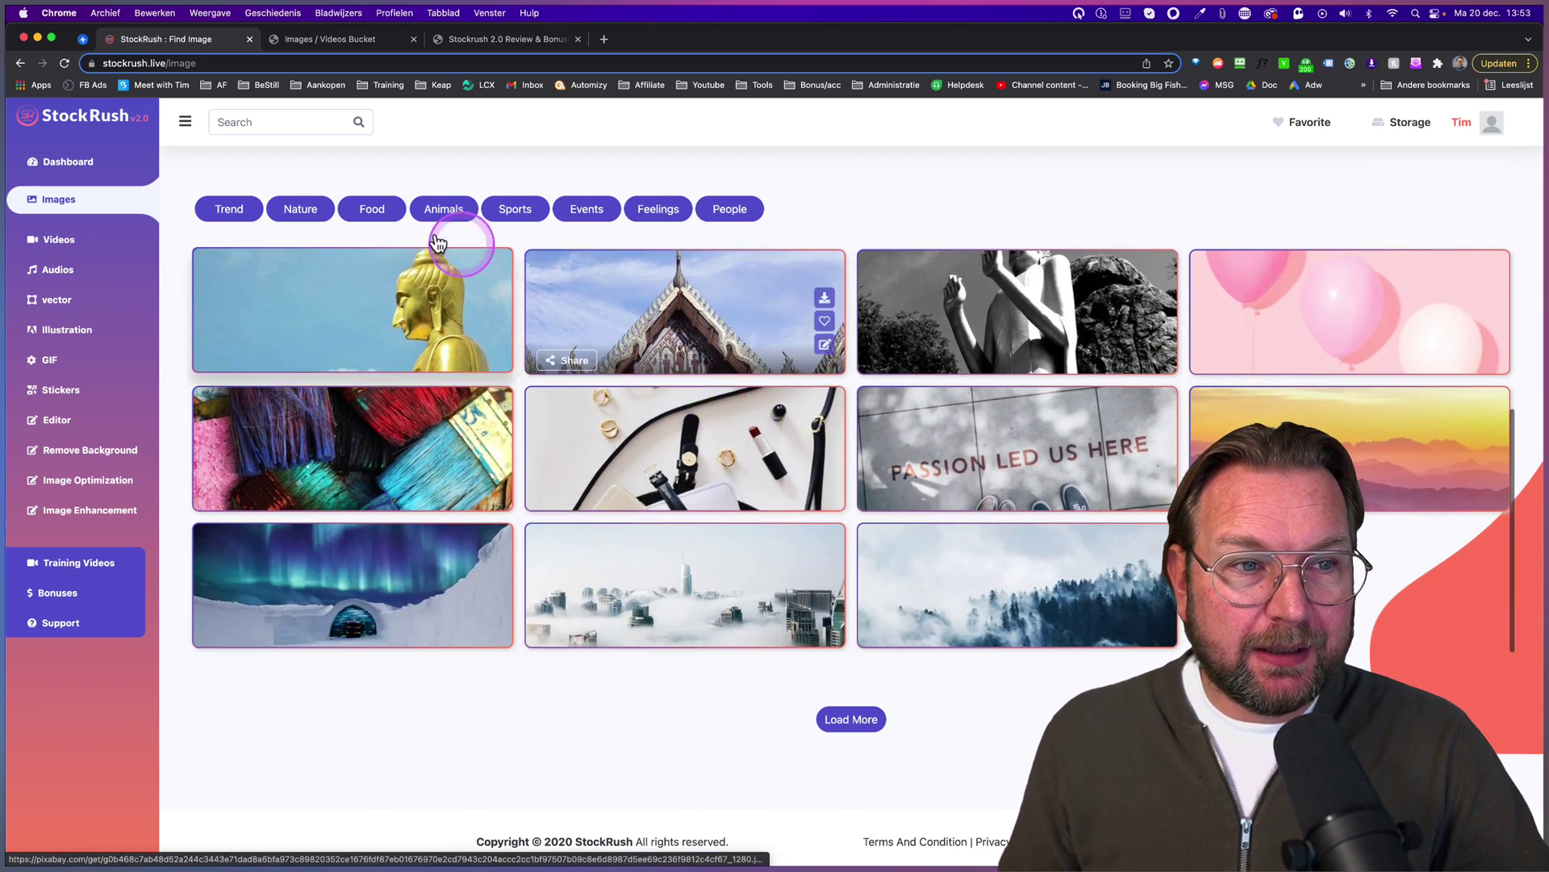
click(305, 216)
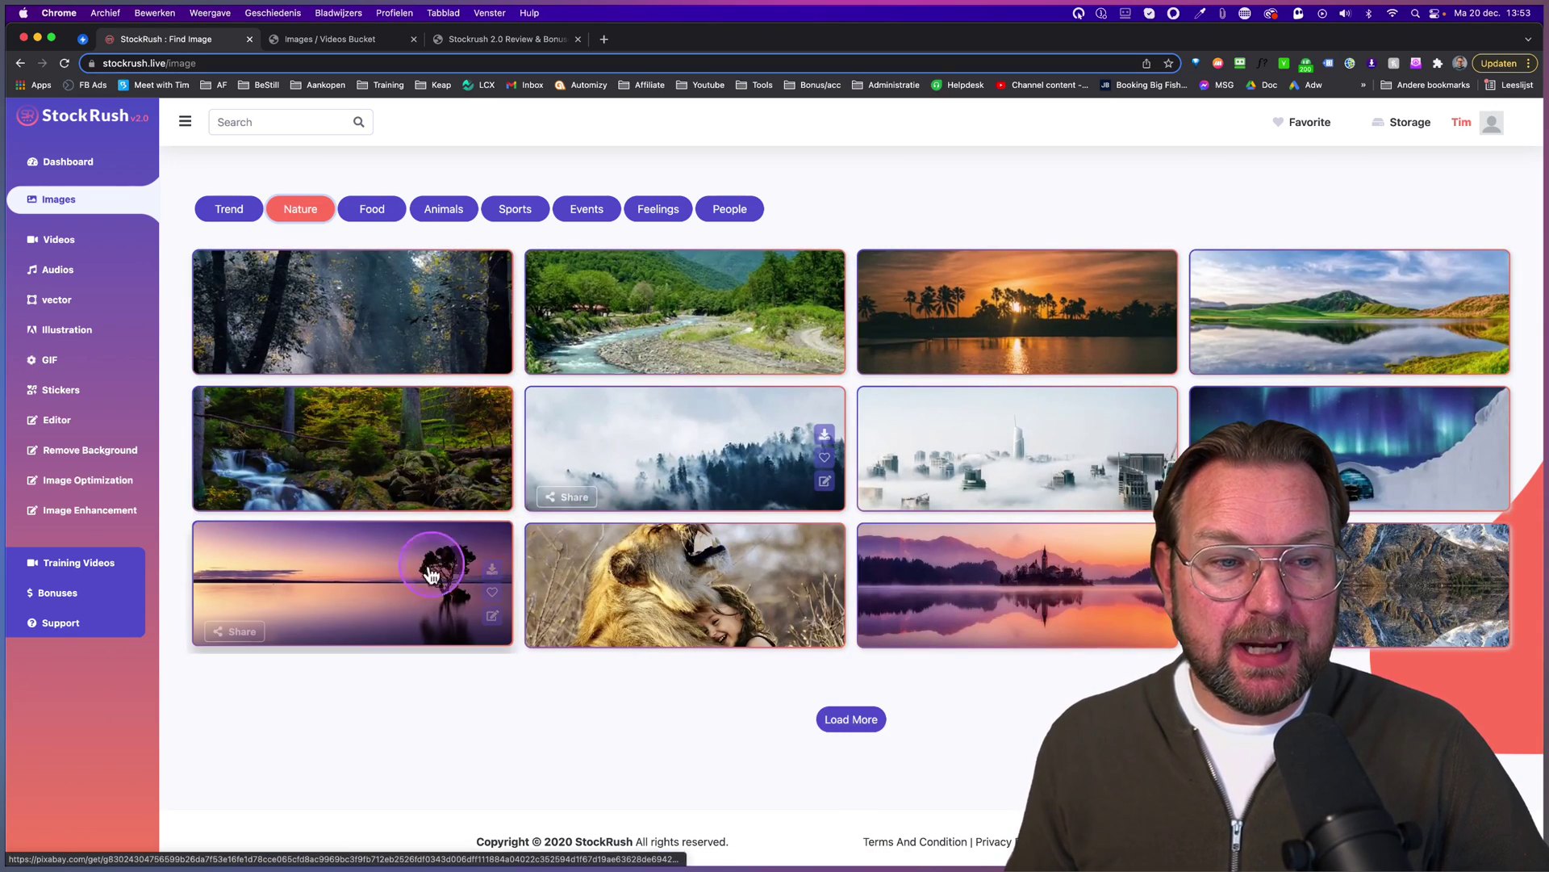
- Preview Nature photos enlarged from the sunset tree to the river valley, then close the preview
click(409, 581)
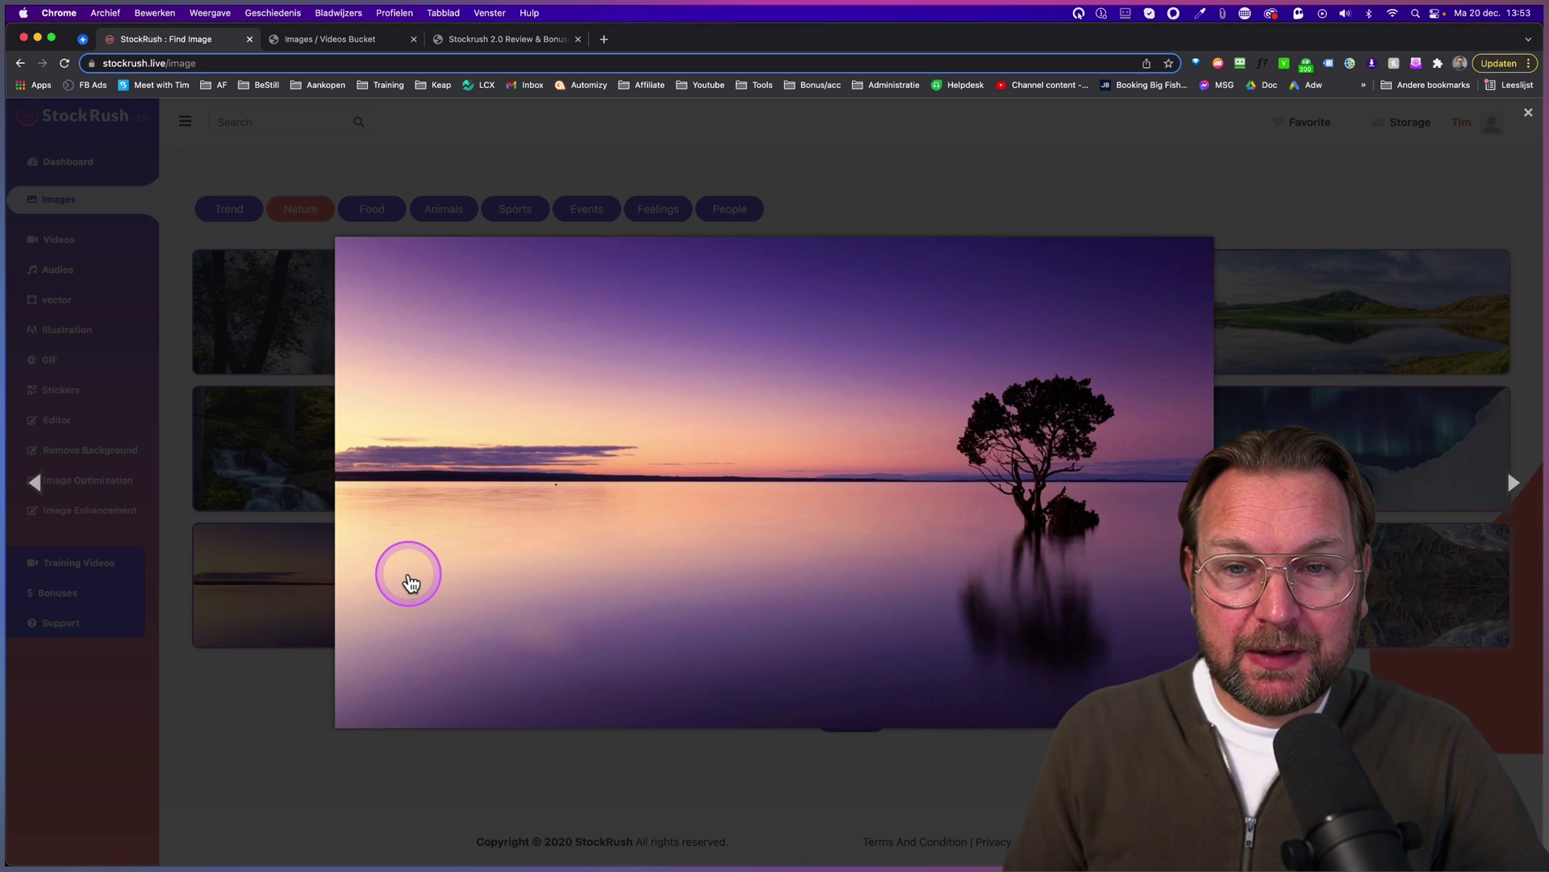
click(411, 582)
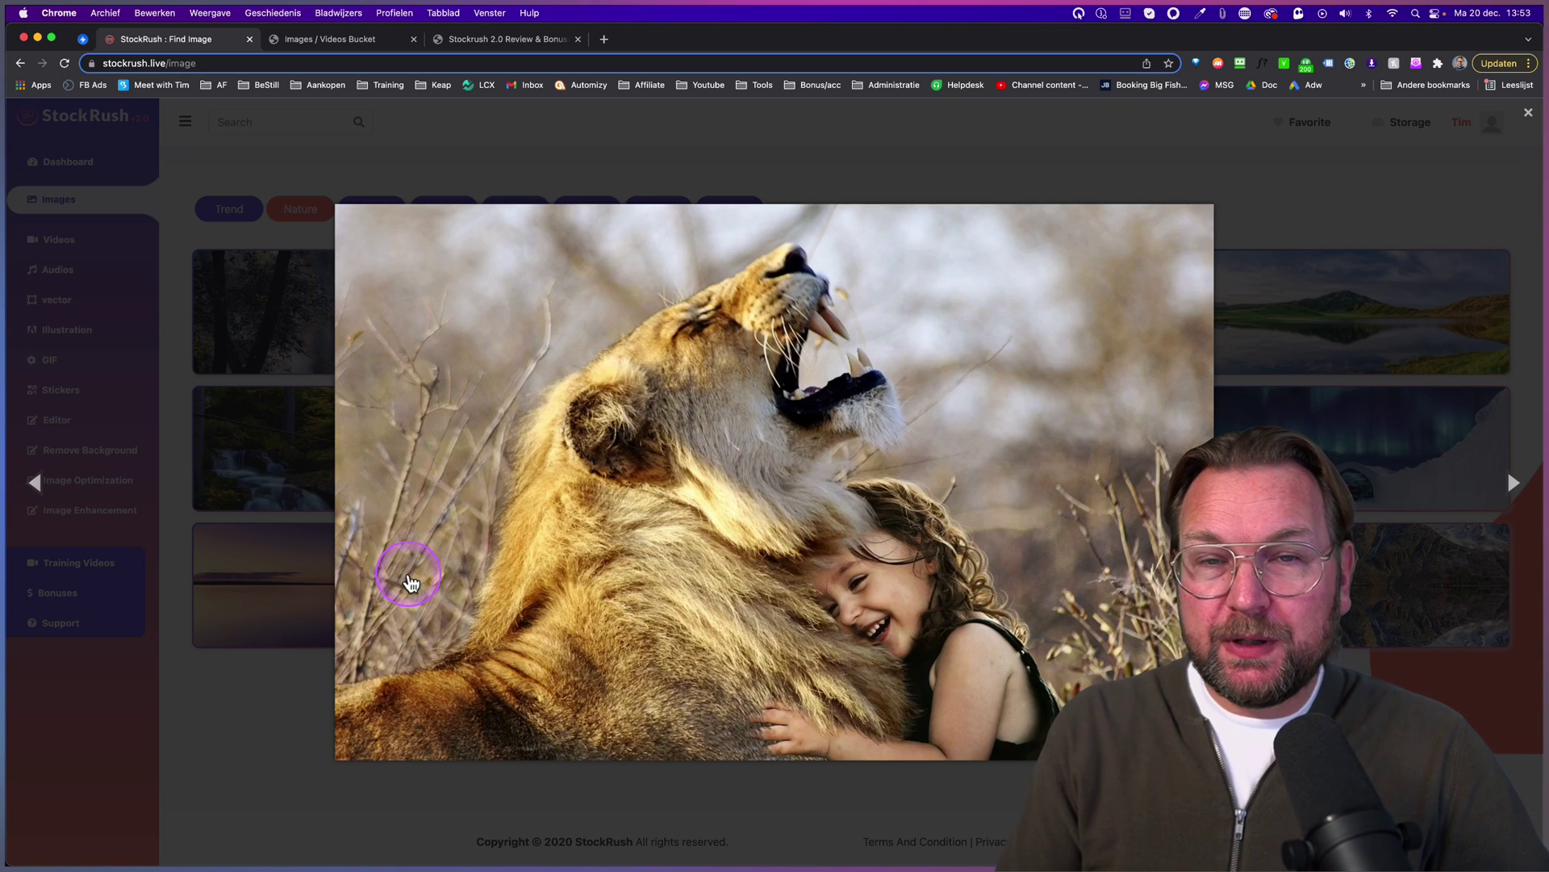
click(411, 583)
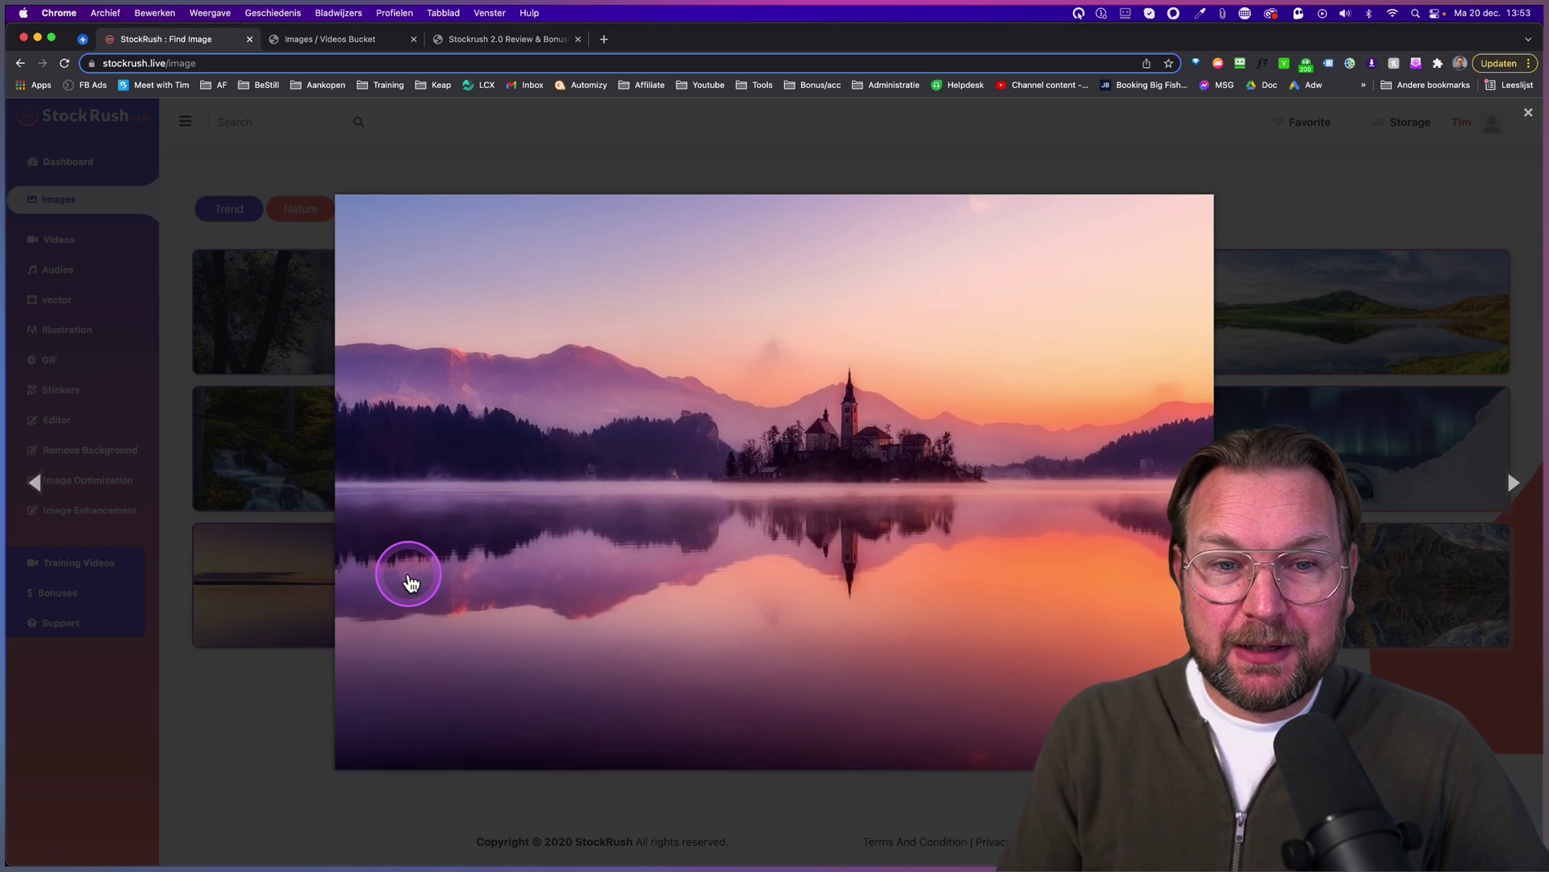
click(411, 583)
click(411, 583)
click(409, 574)
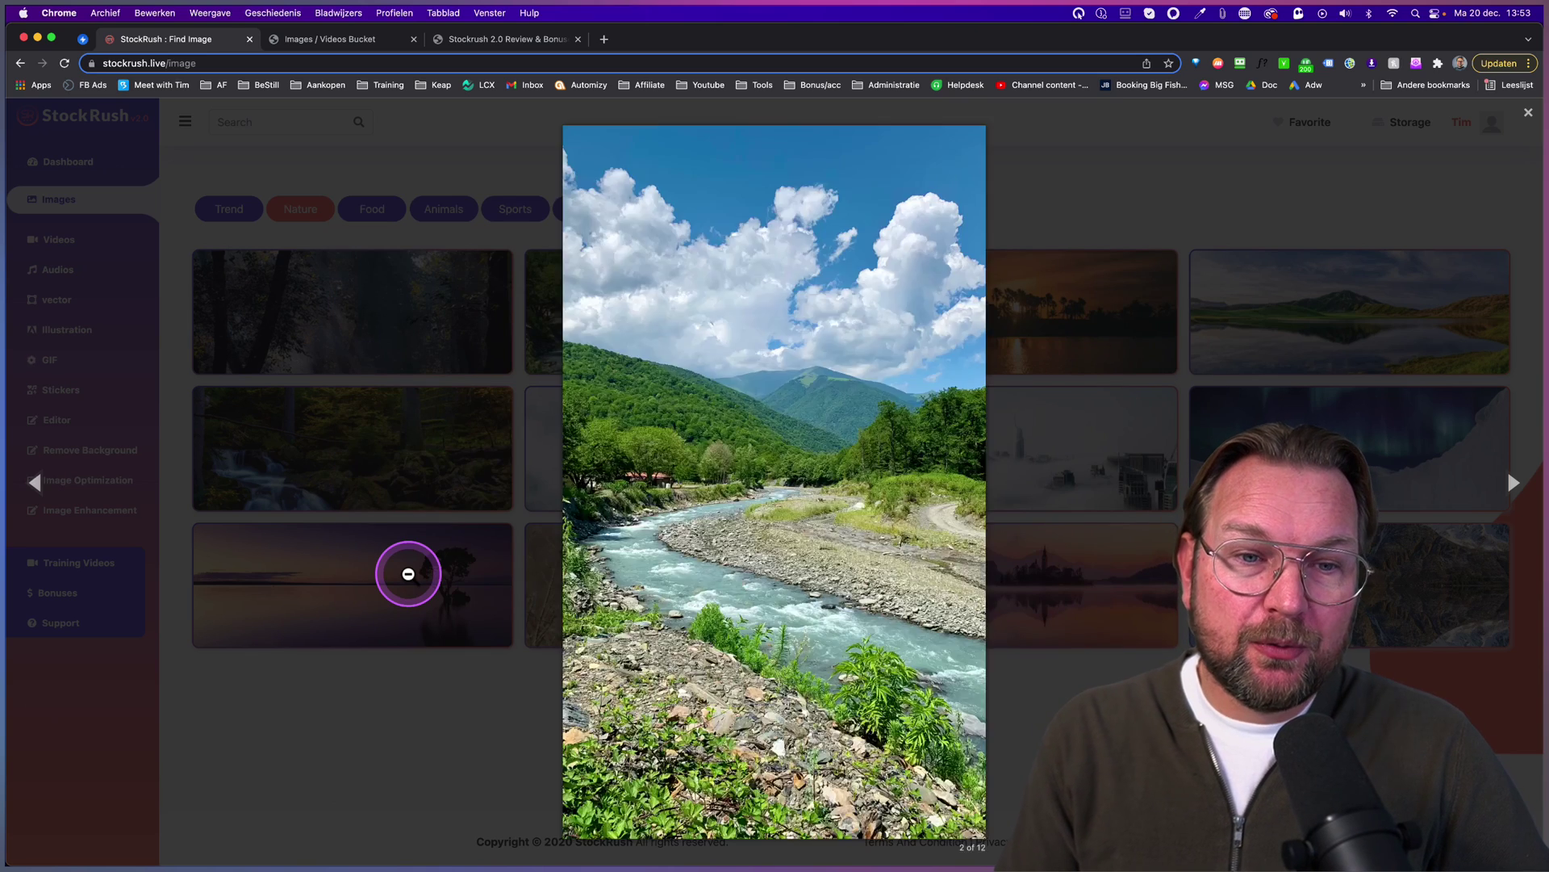
click(408, 574)
click(408, 573)
click(409, 574)
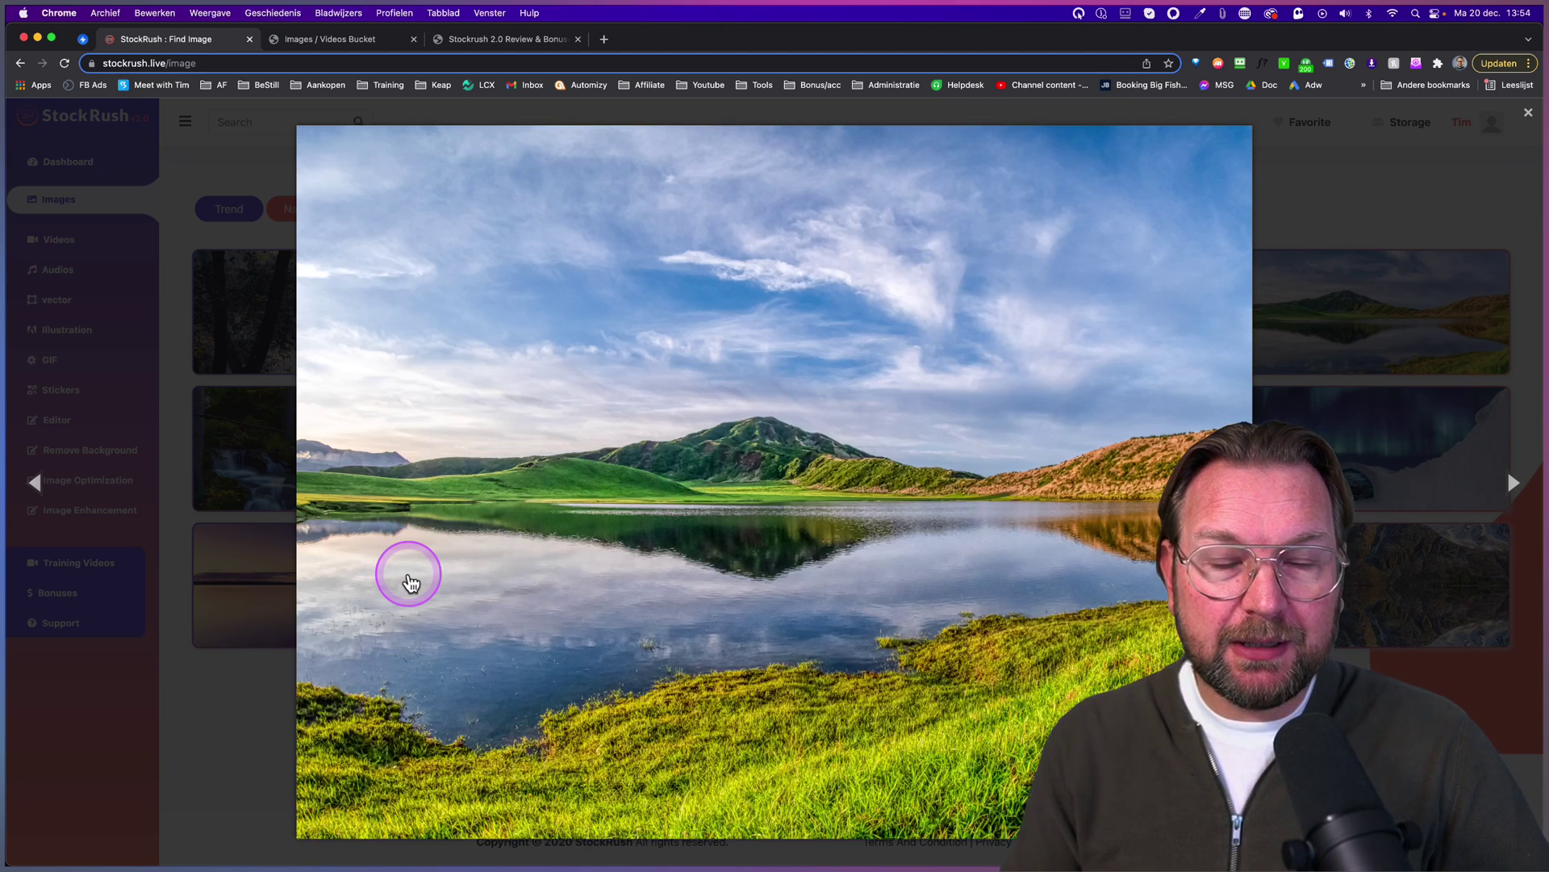
click(216, 363)
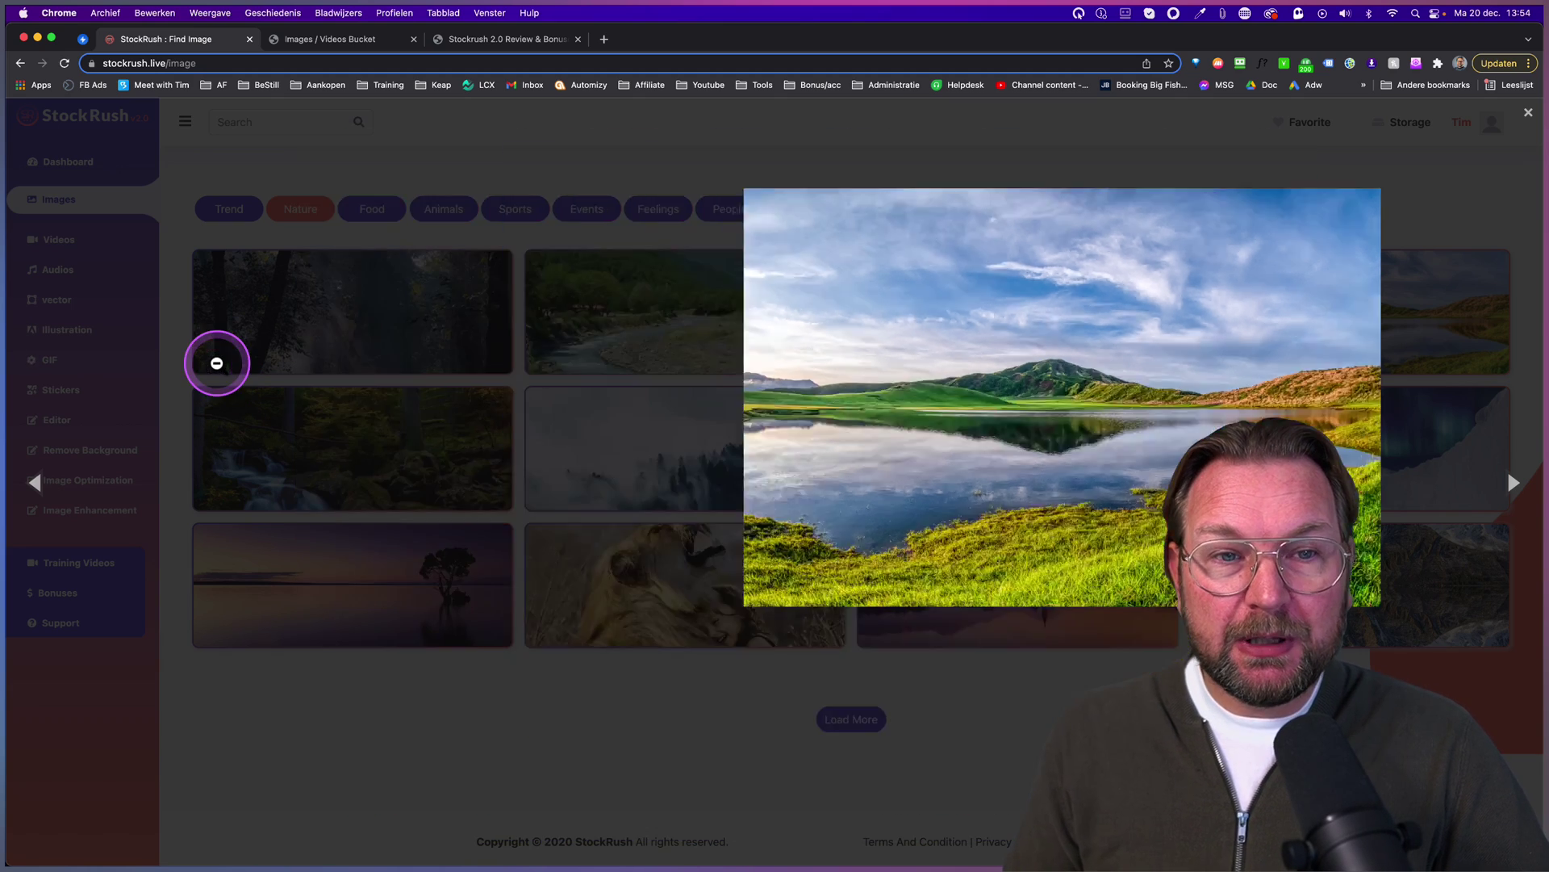
- Open the stock Videos library filtered to the Nature category
mouse_move(781, 272)
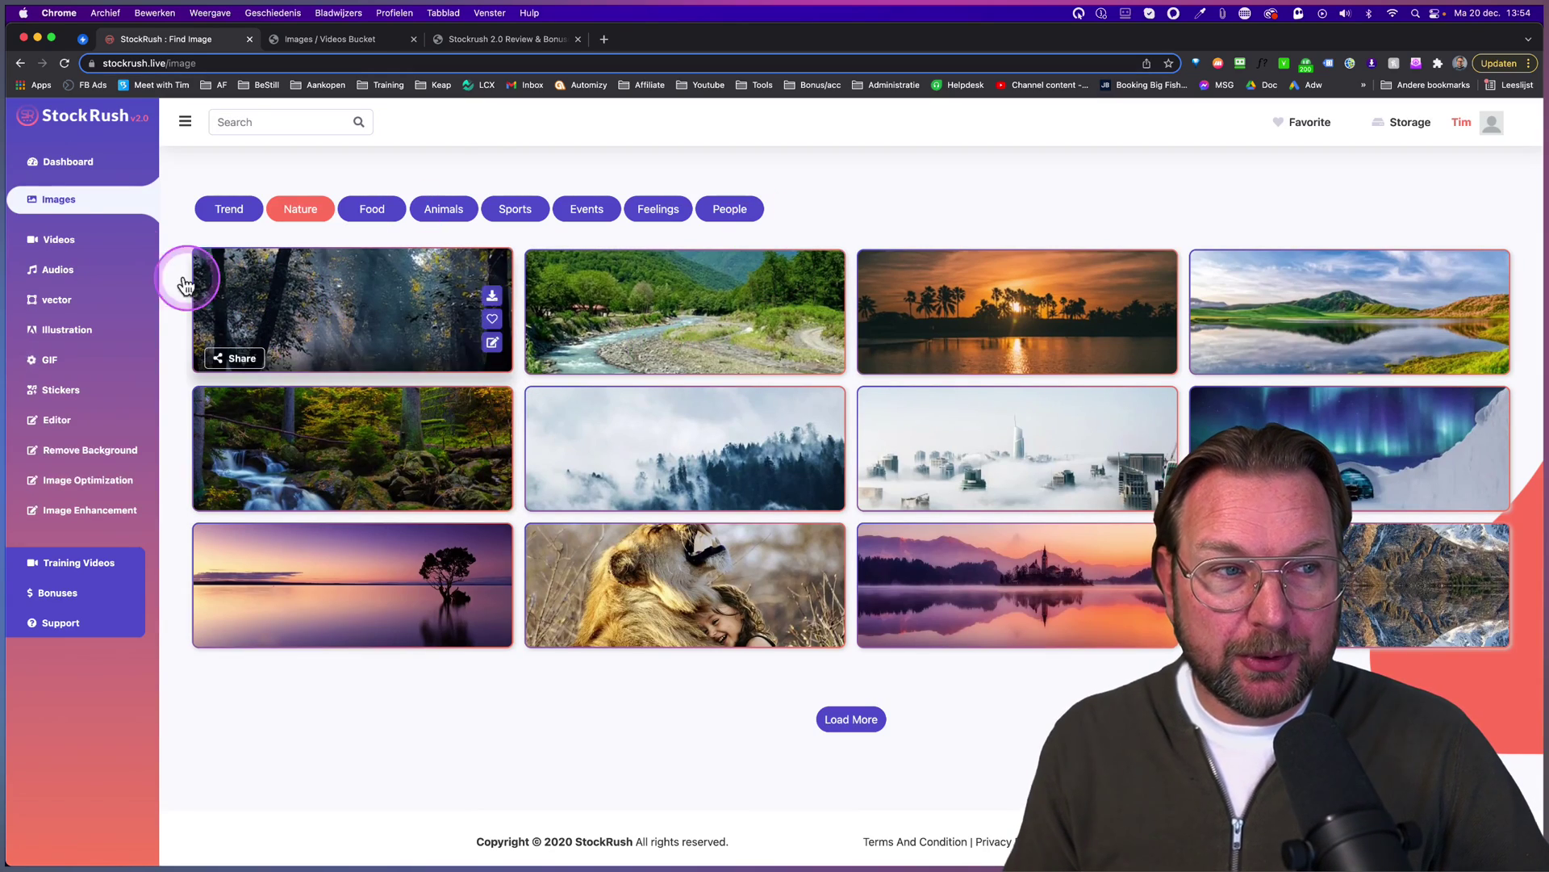
click(56, 244)
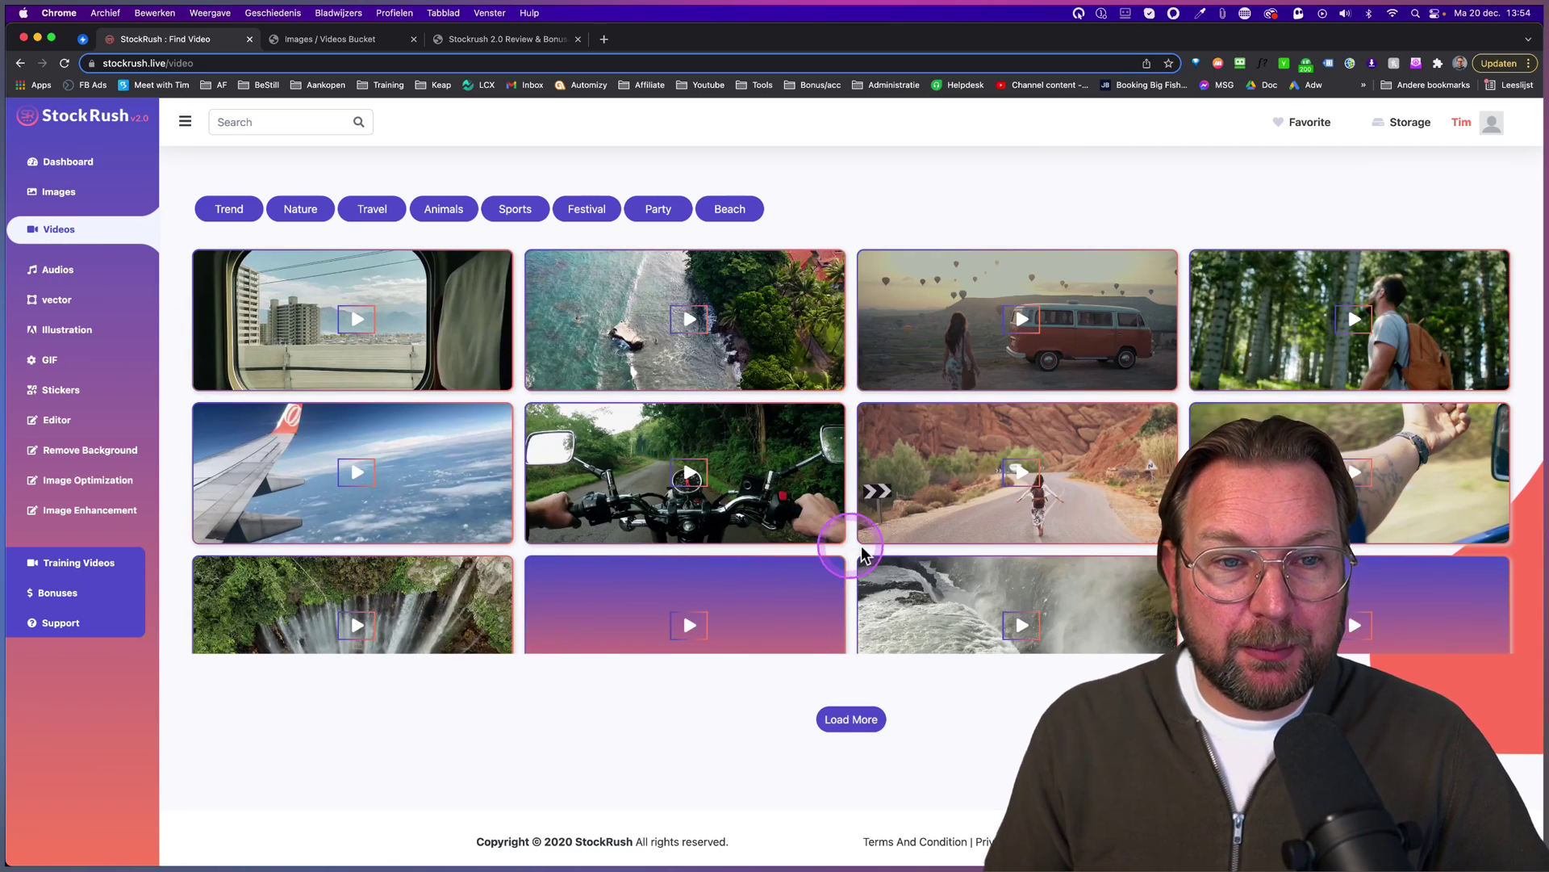
mouse_move(274, 351)
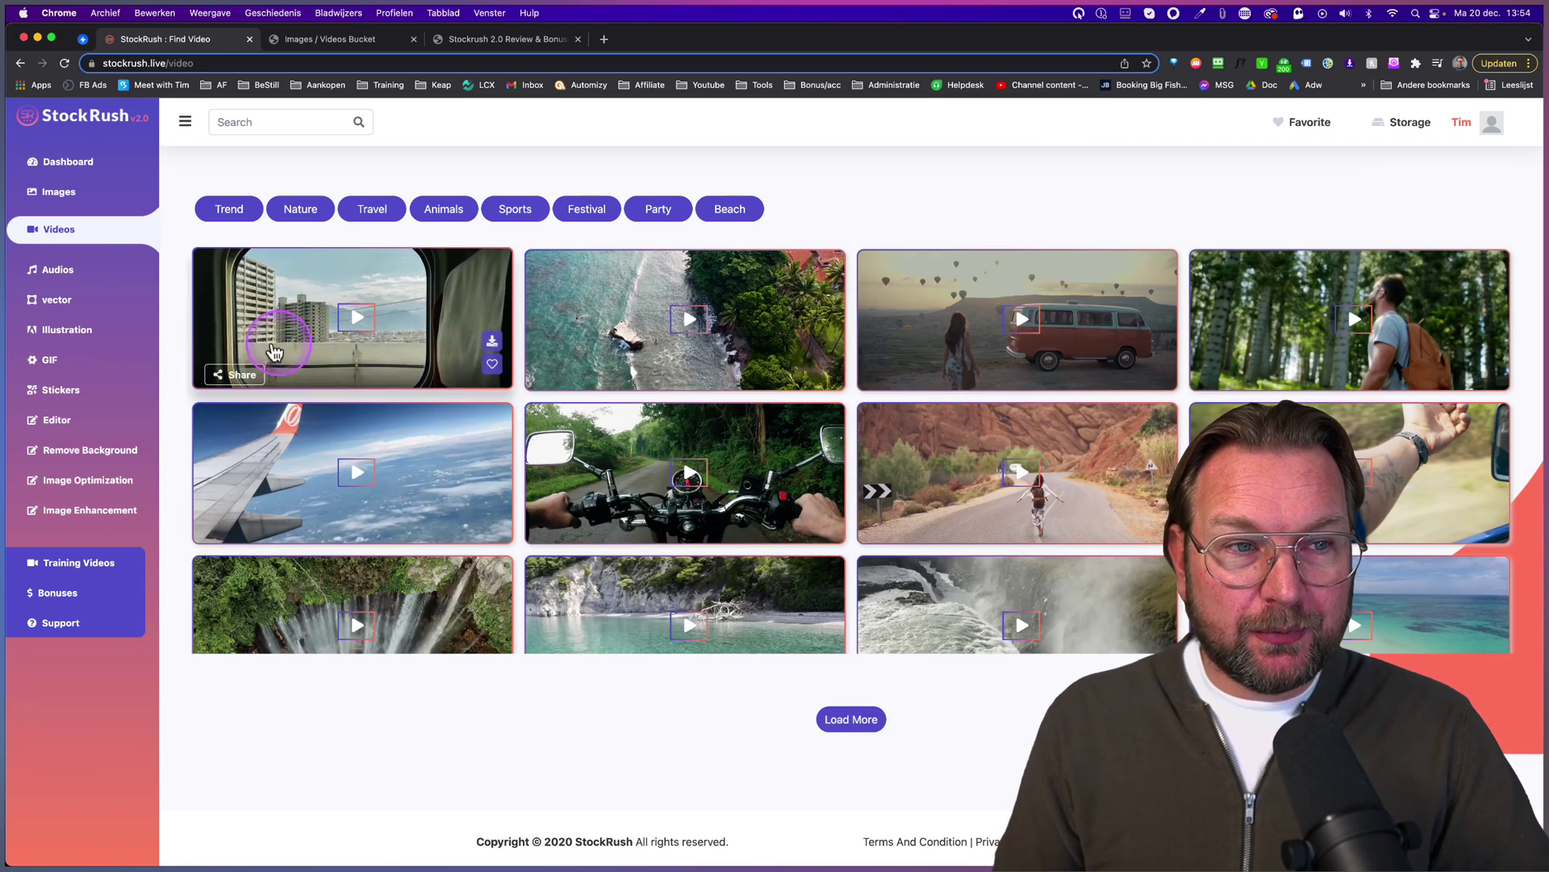
click(300, 208)
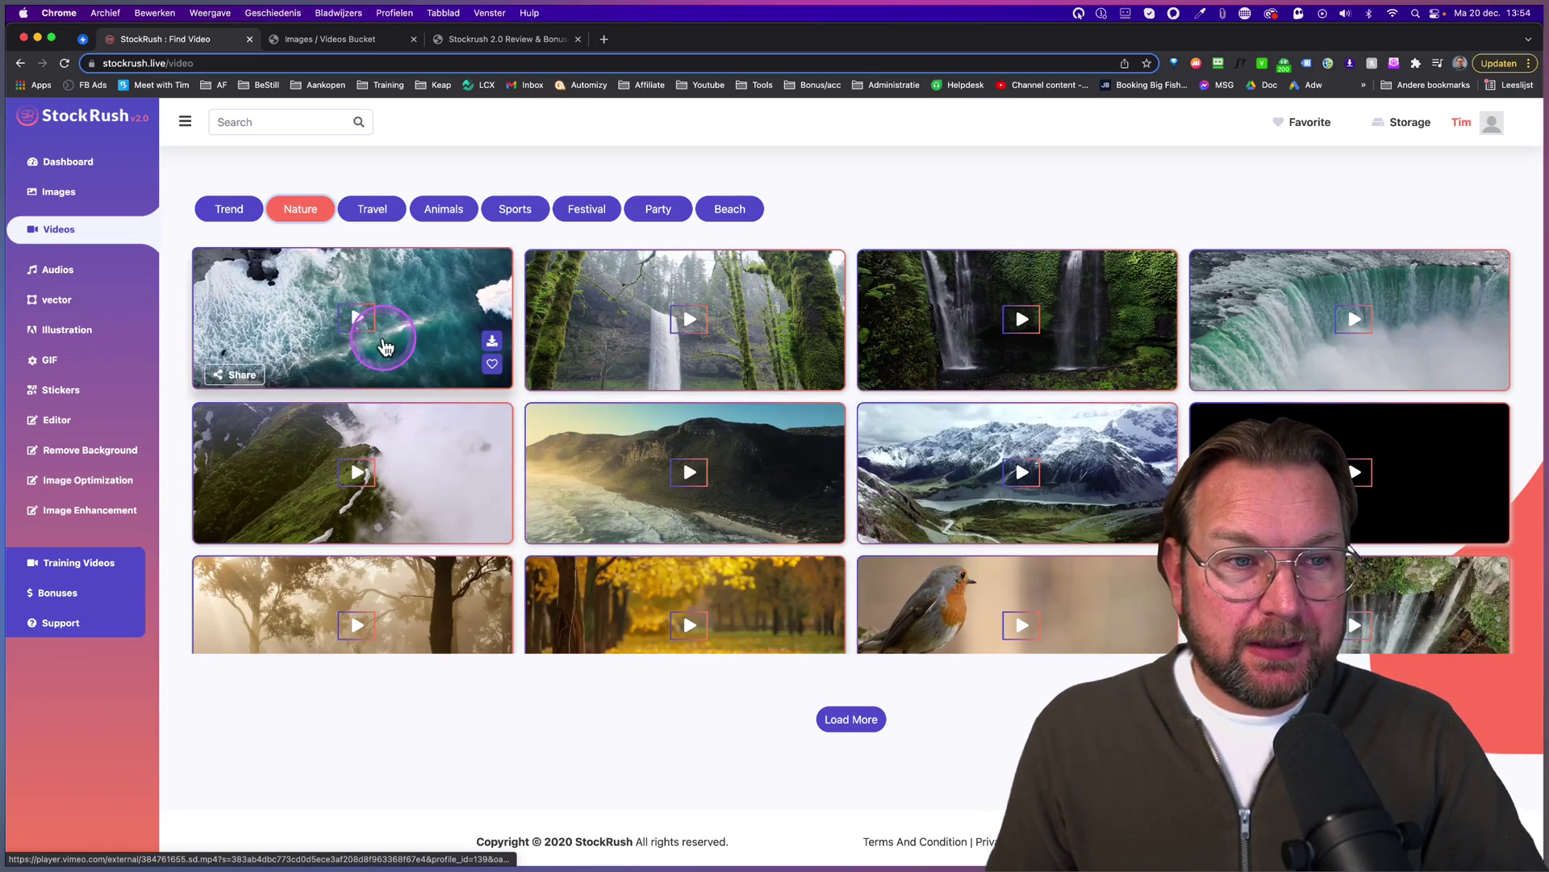
scroll(387, 339, up, 5)
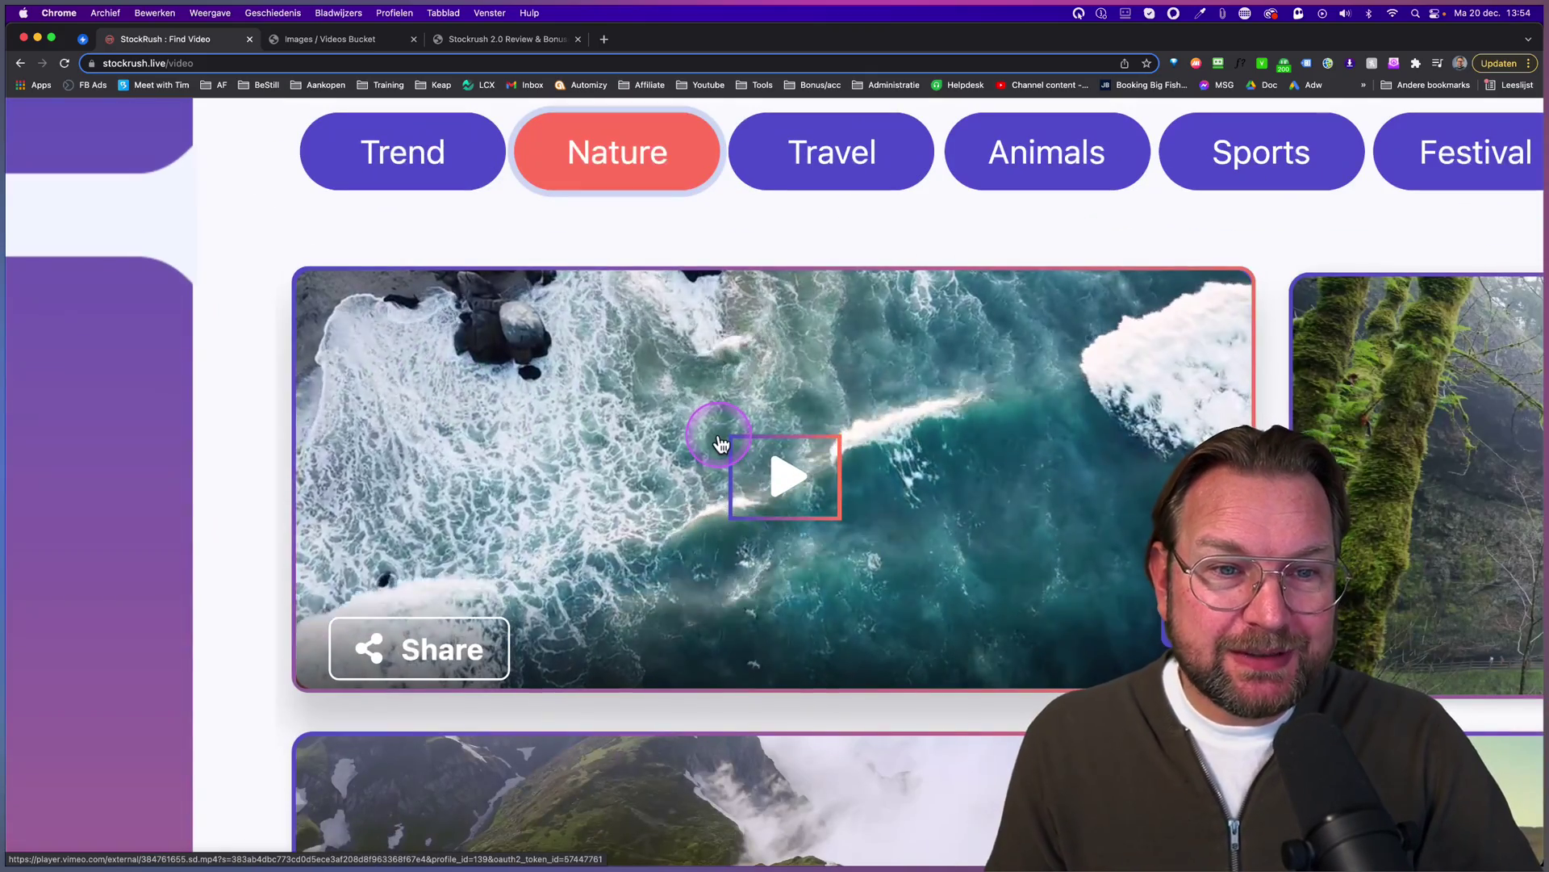
scroll(721, 442, right, 10)
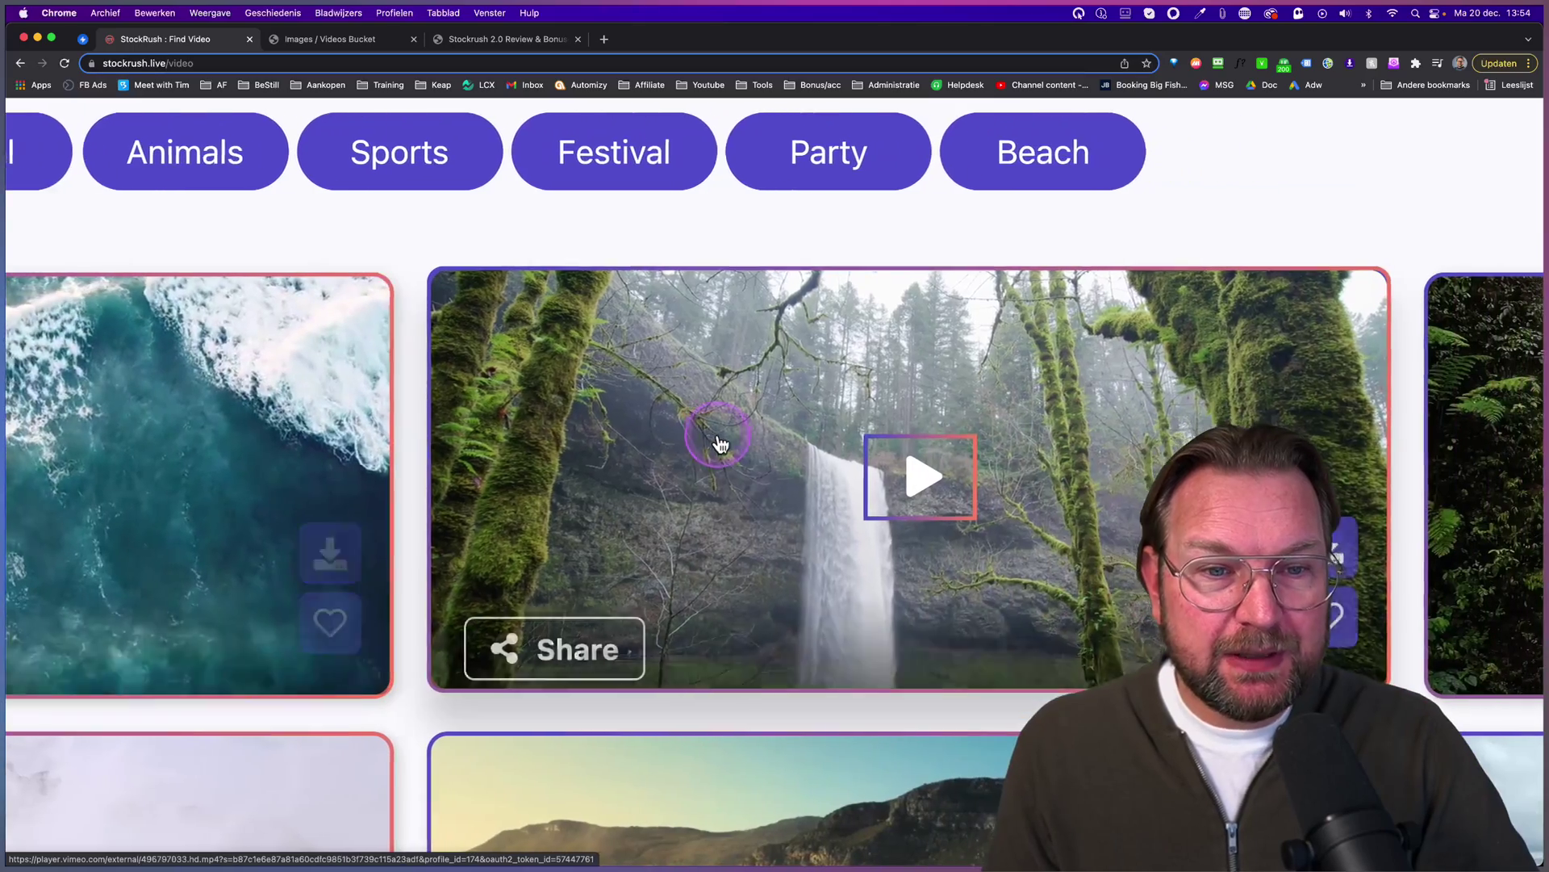
- Preview the waterfall and beach clips and view the beach clip's download resolutions
click(721, 442)
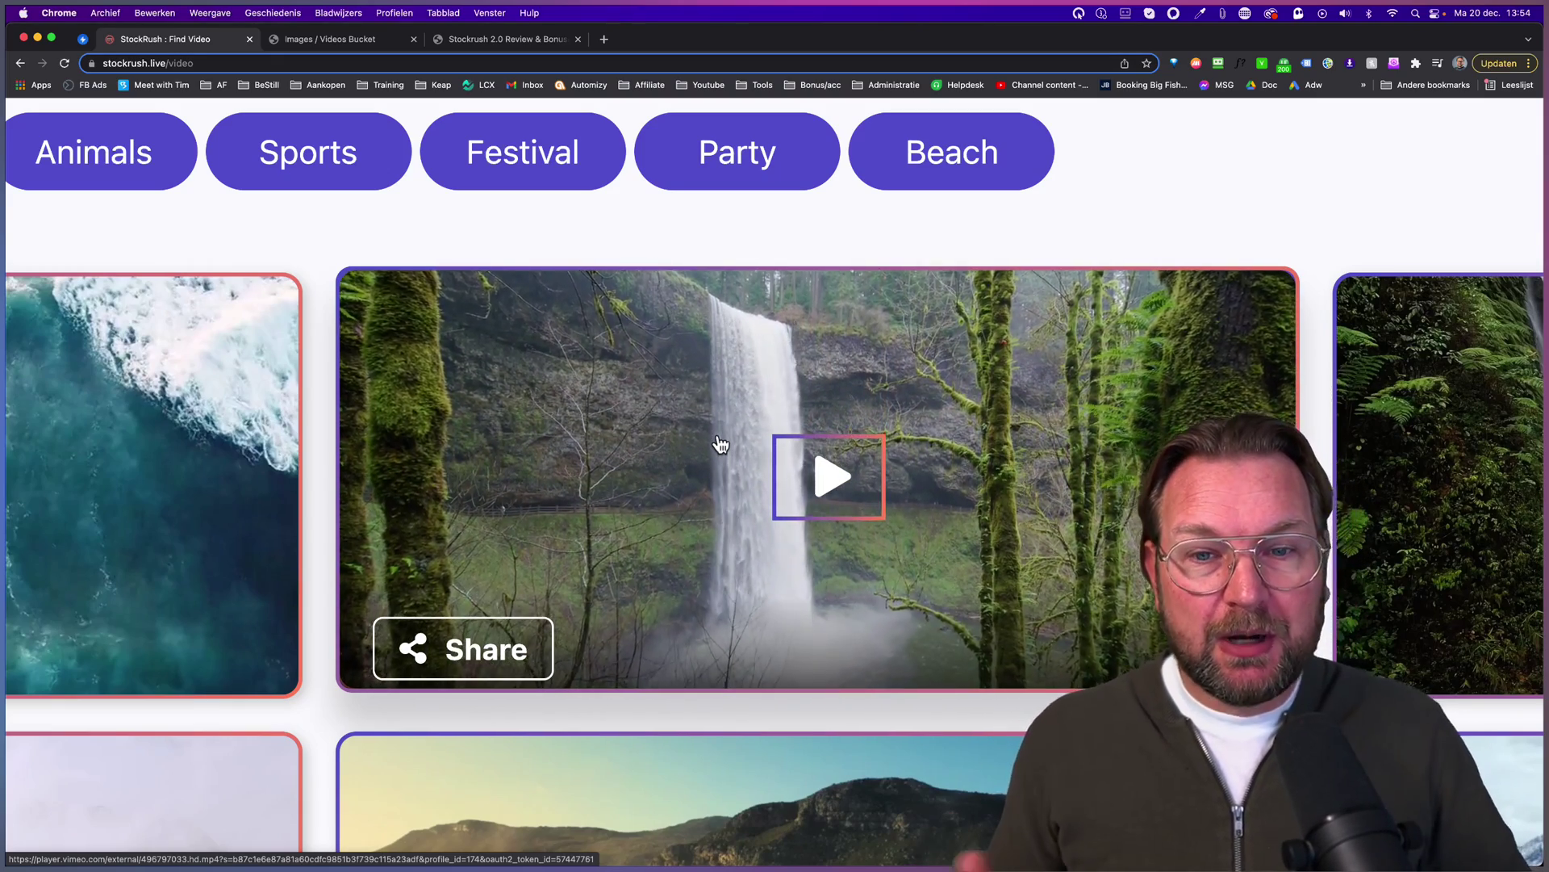
click(719, 444)
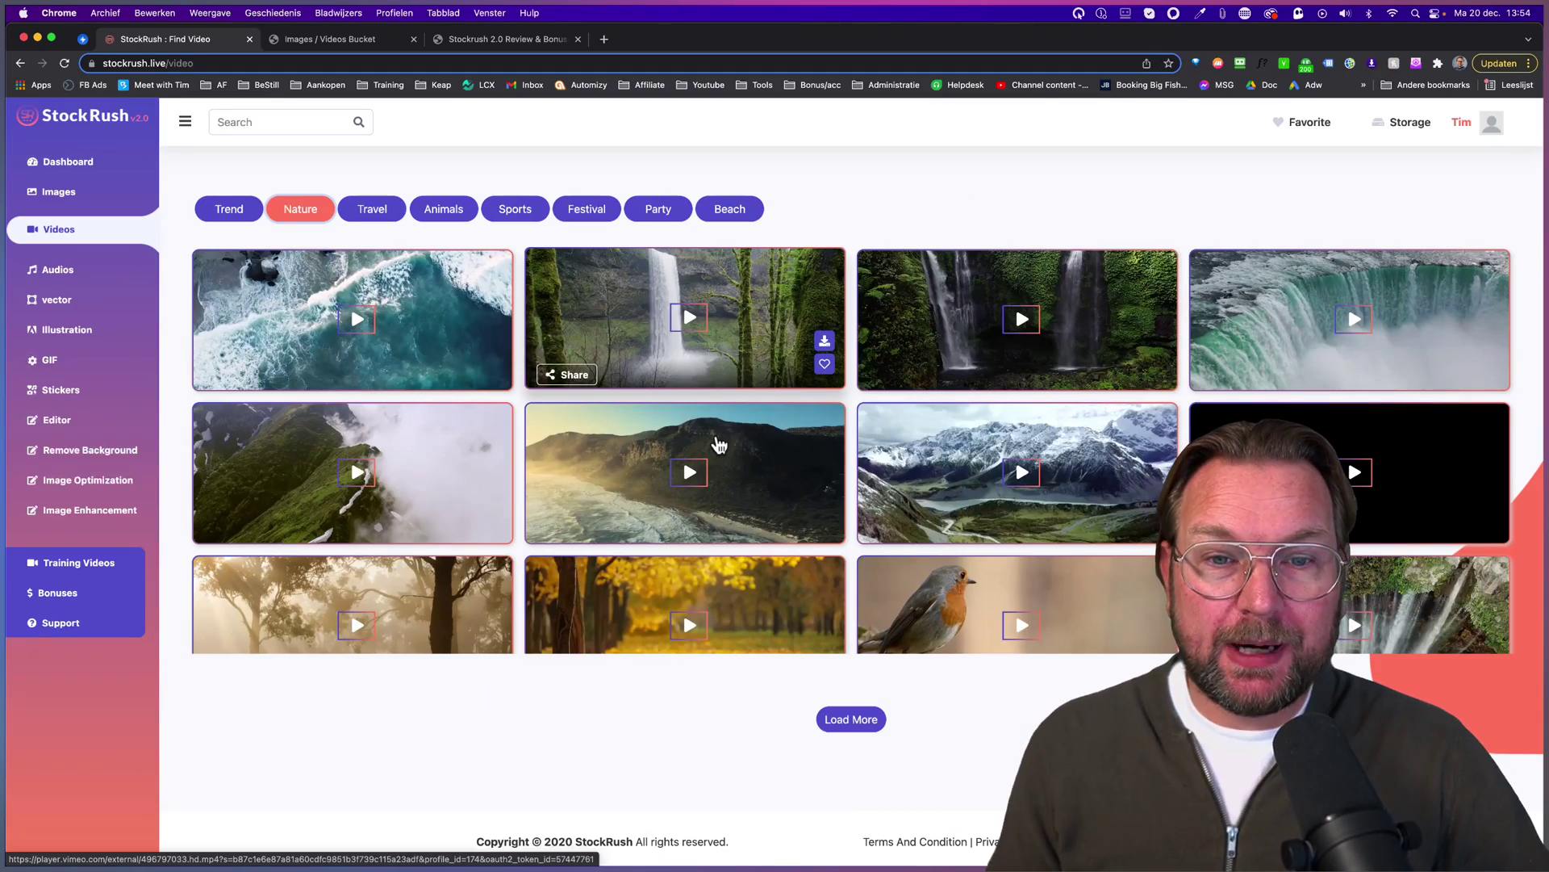
click(698, 476)
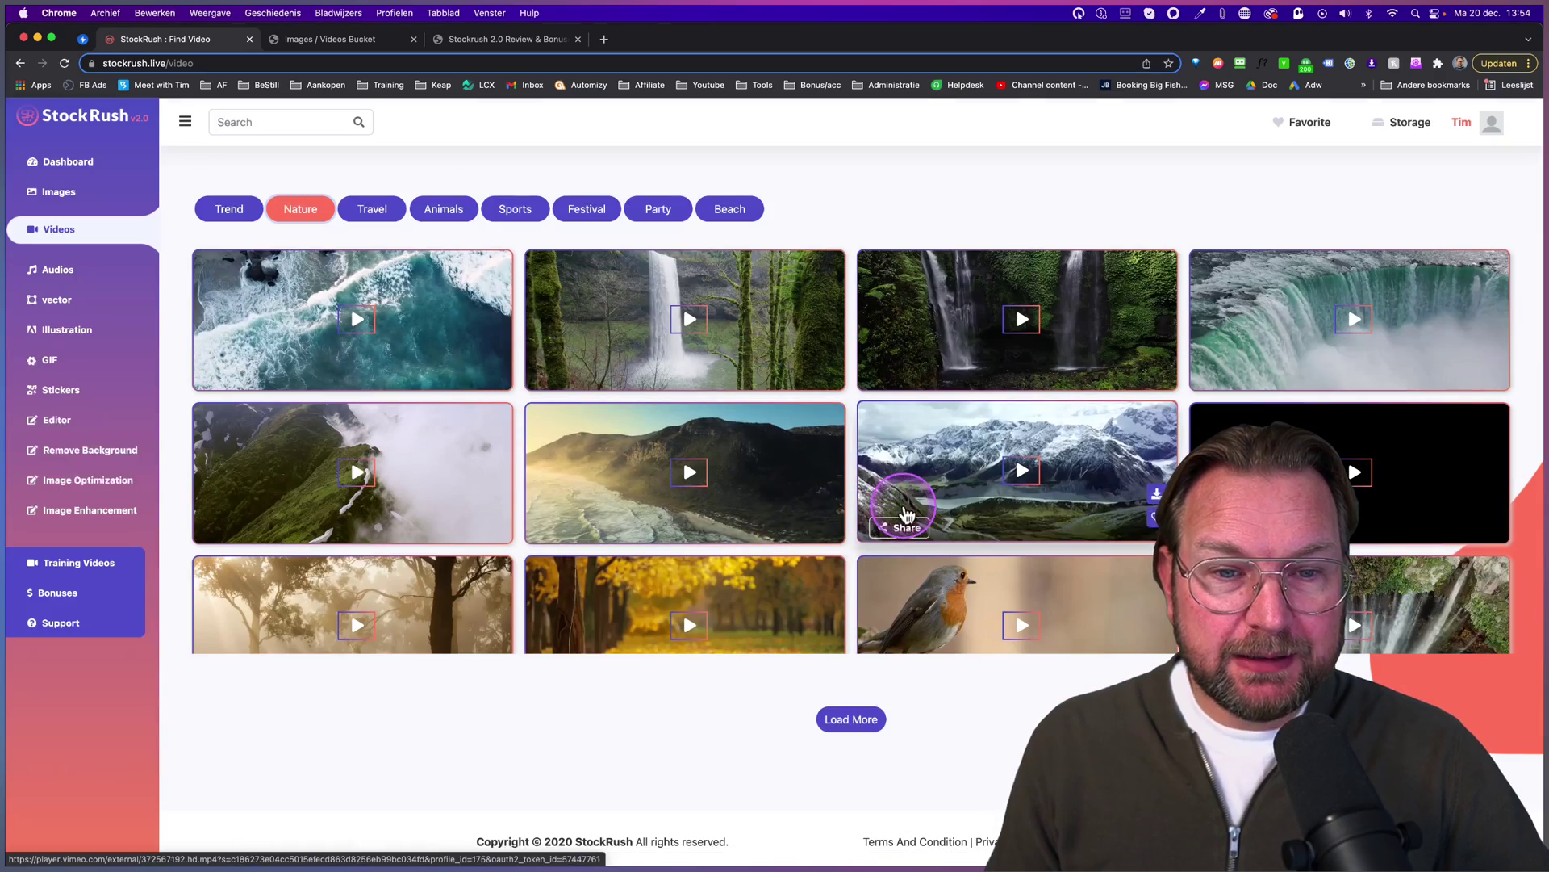
click(823, 494)
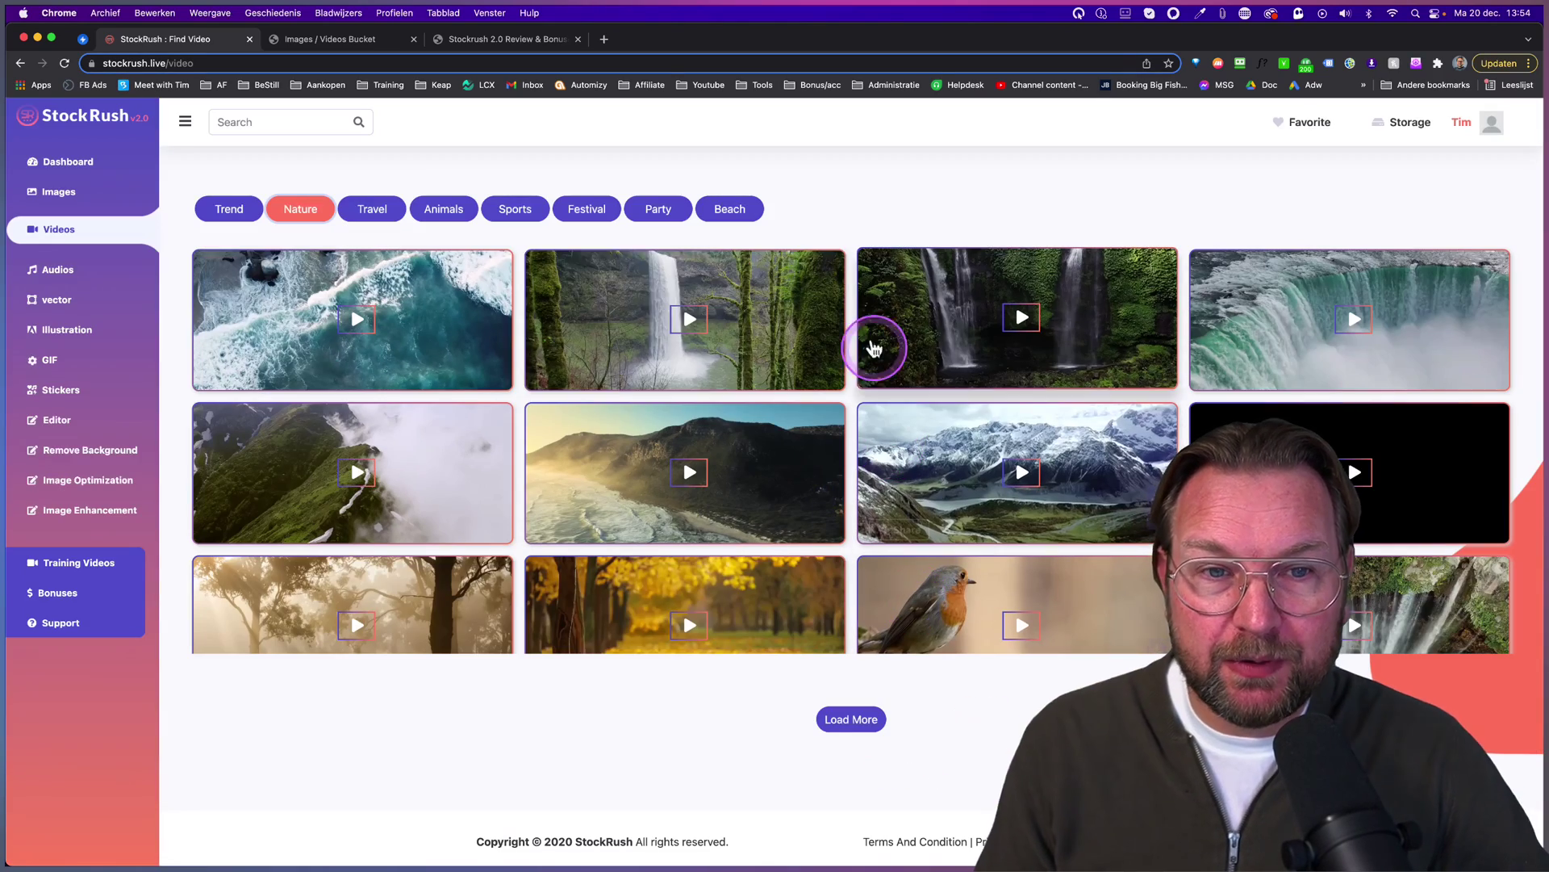
- Play the 44 Magnum sound from the Audios library, then close the player
click(49, 274)
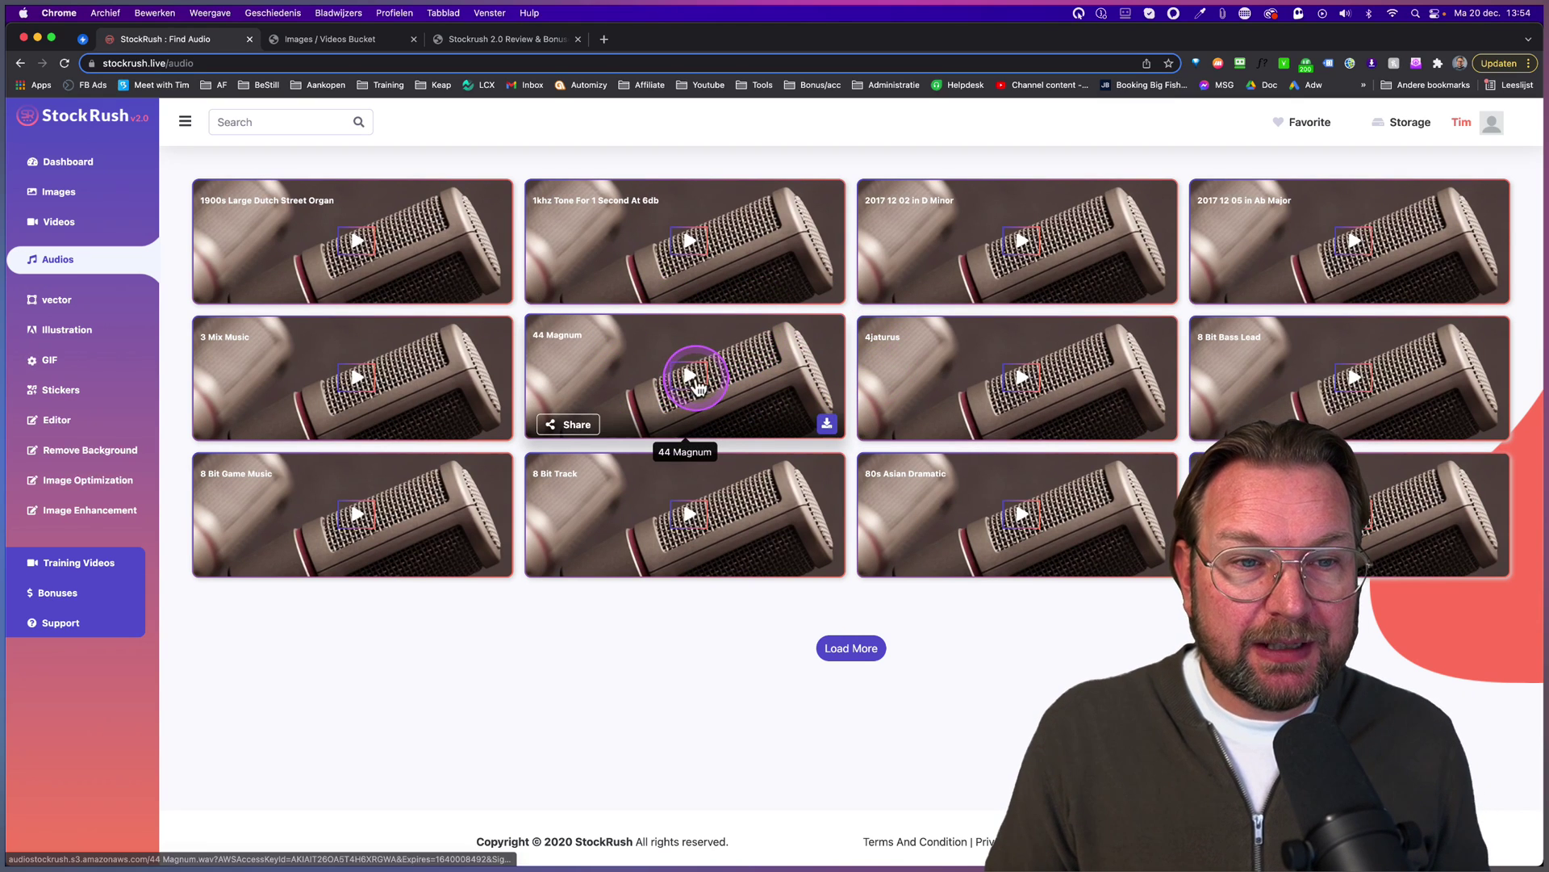
click(672, 373)
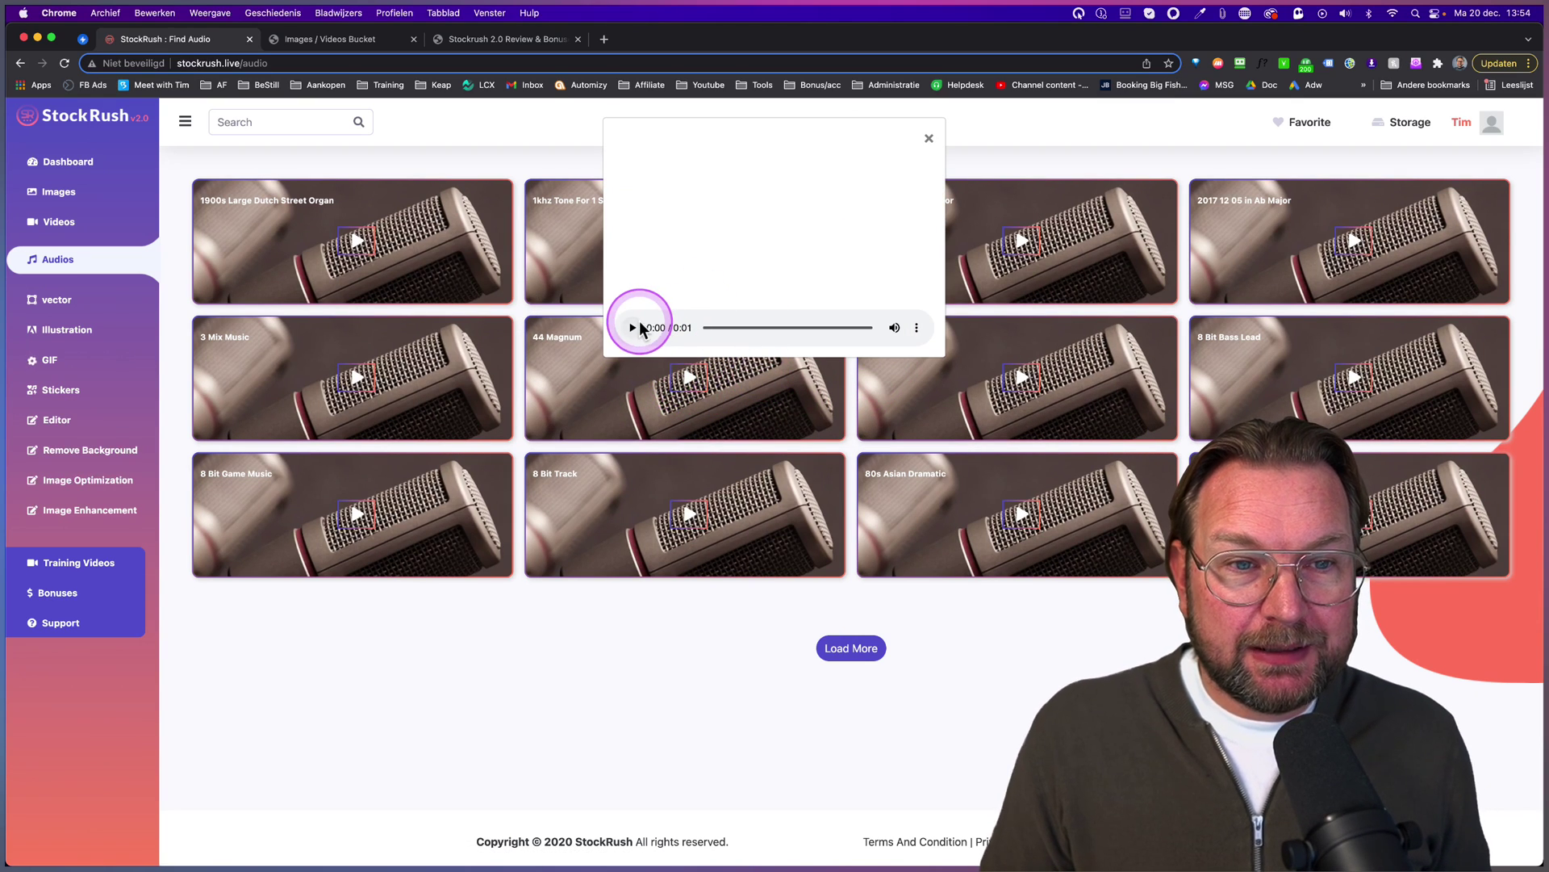
click(634, 328)
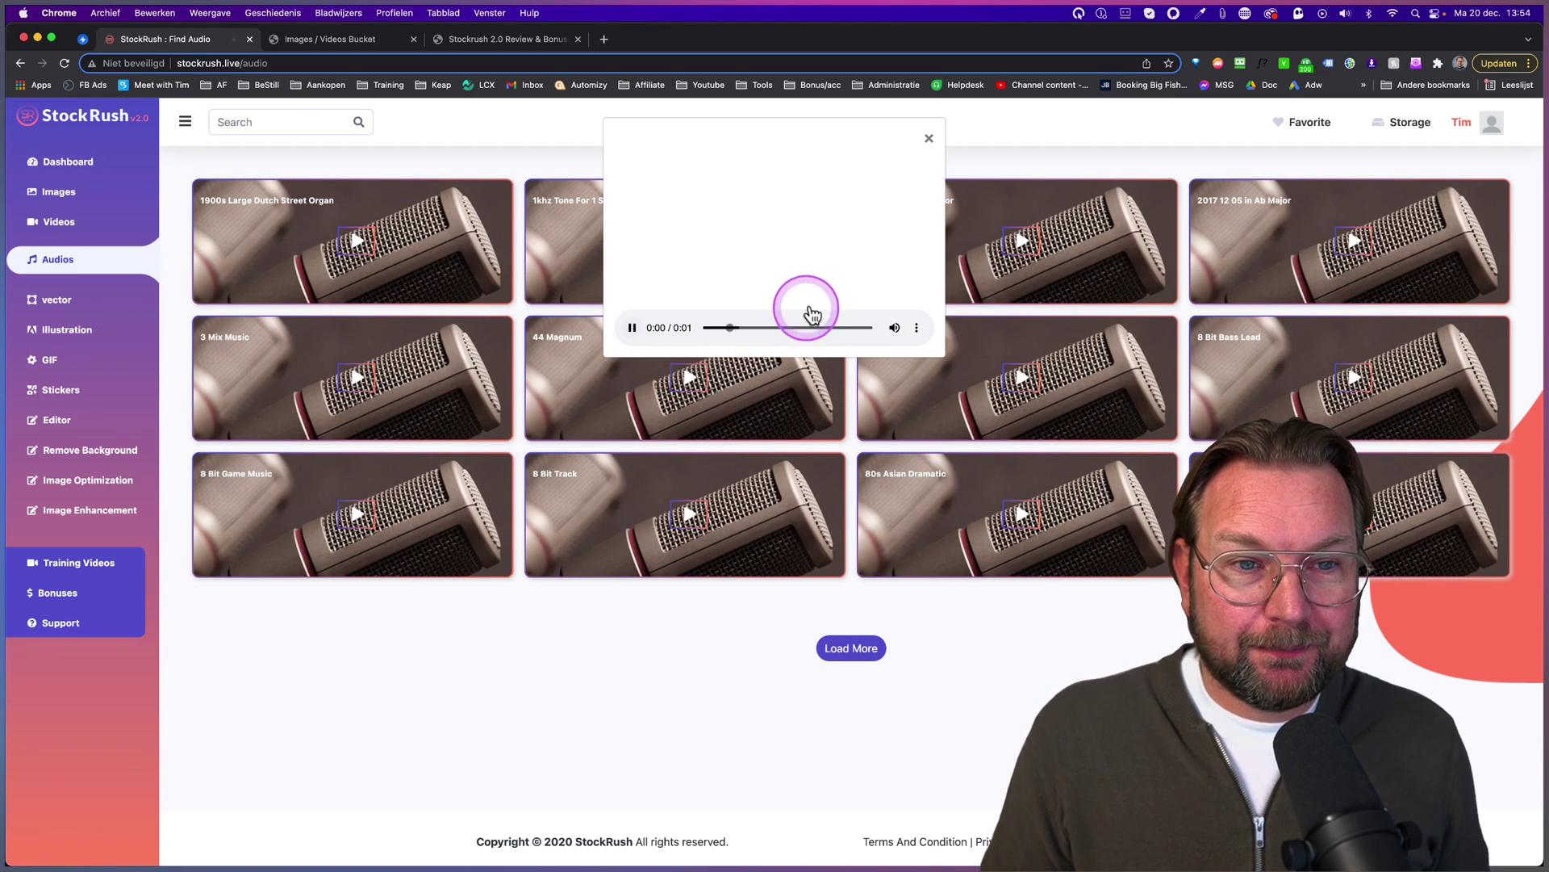
click(928, 139)
- Load more audio tracks, scroll through them, and go to the Vector library
click(270, 122)
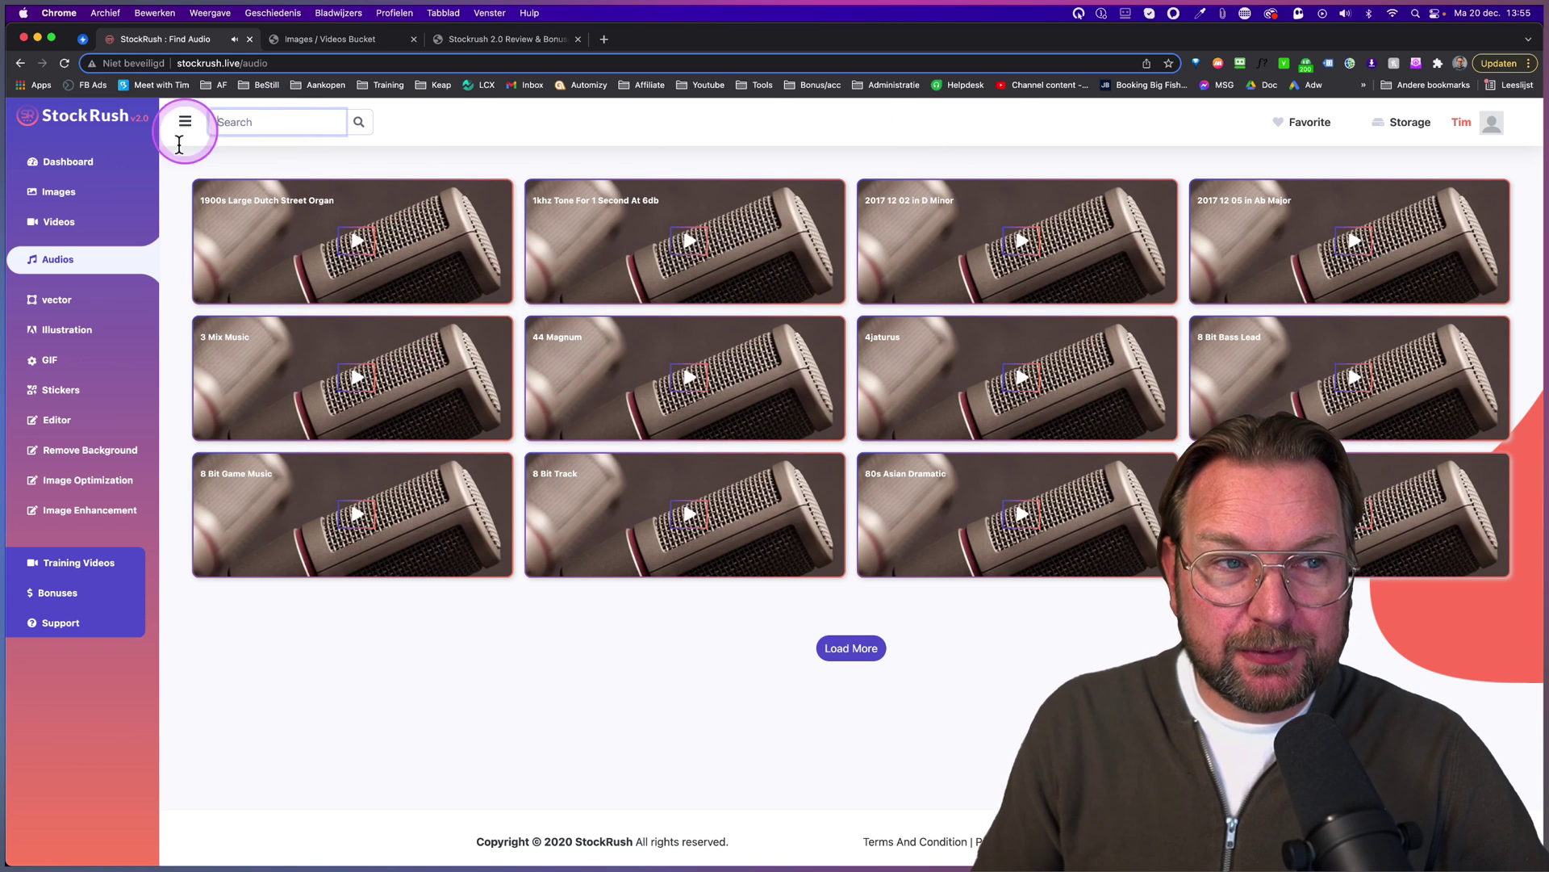
click(855, 648)
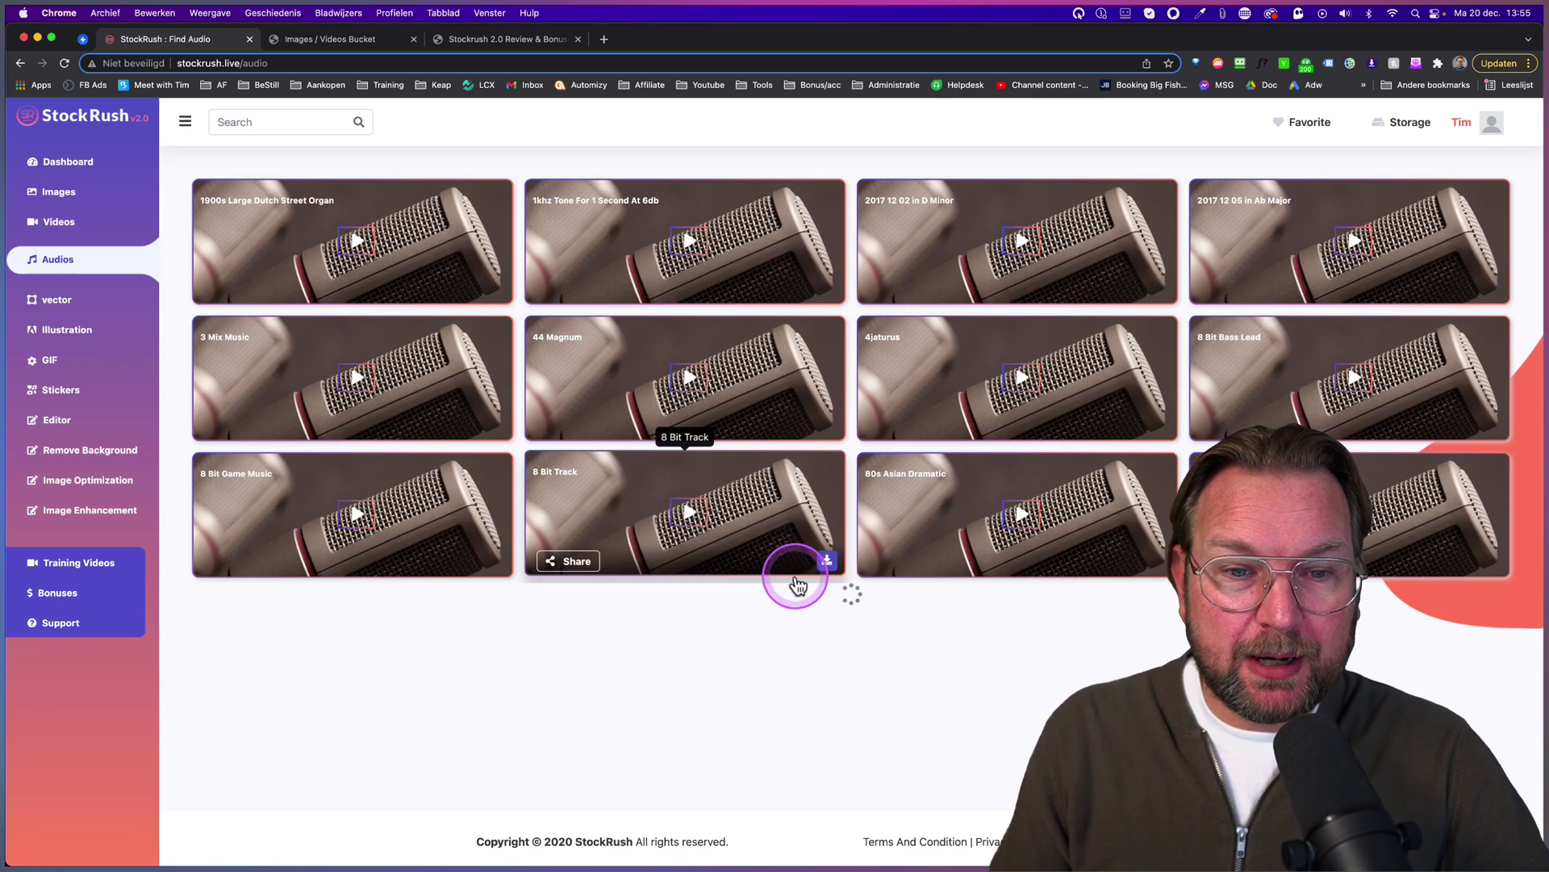
scroll(739, 468, down, 5)
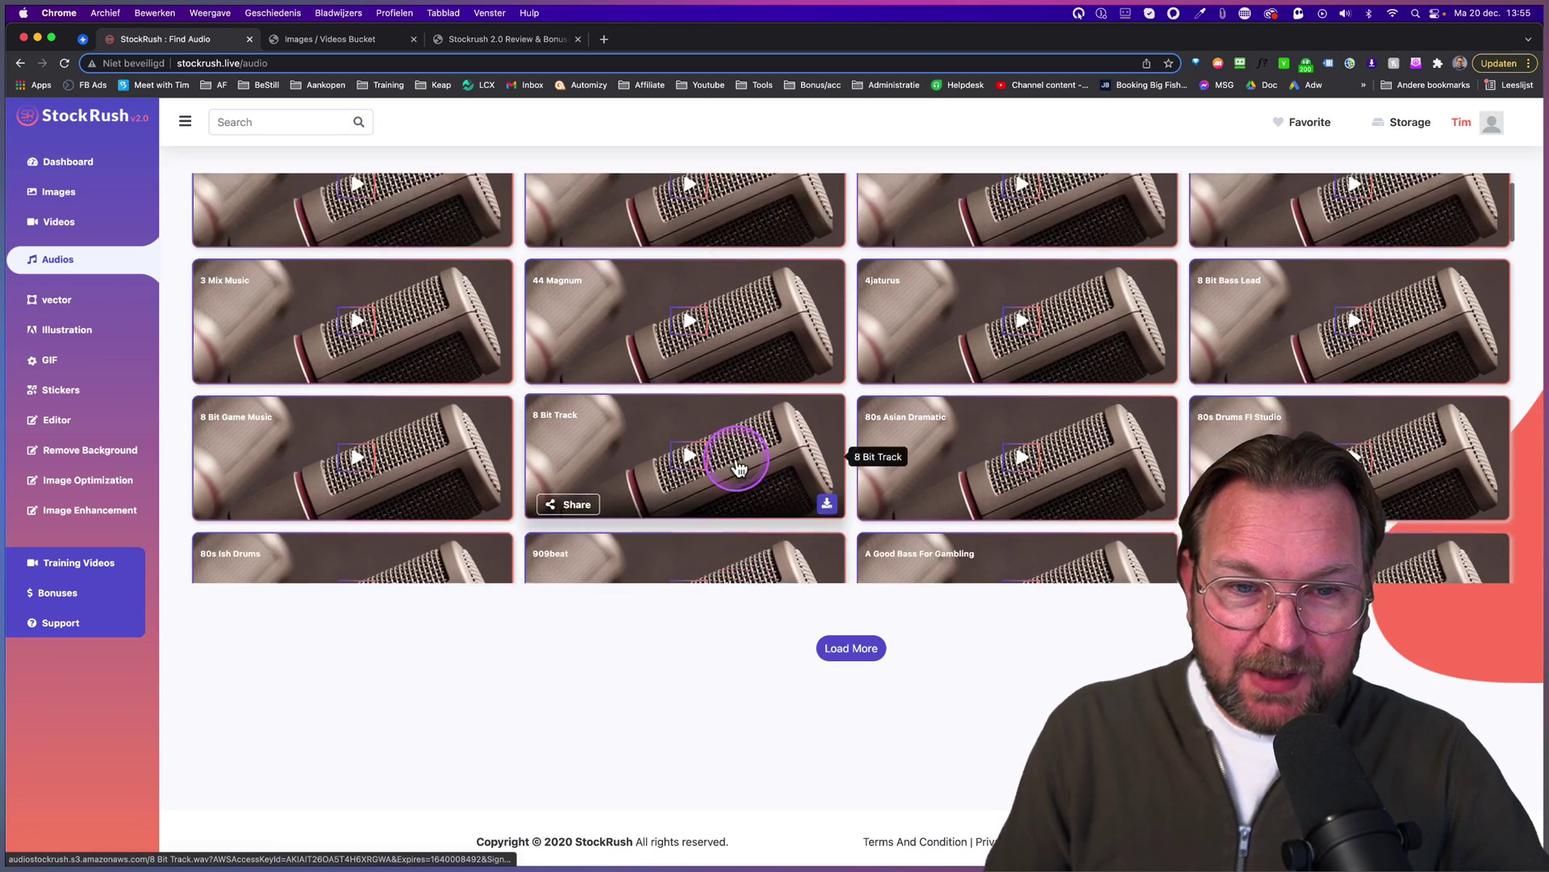
scroll(739, 468, down, 5)
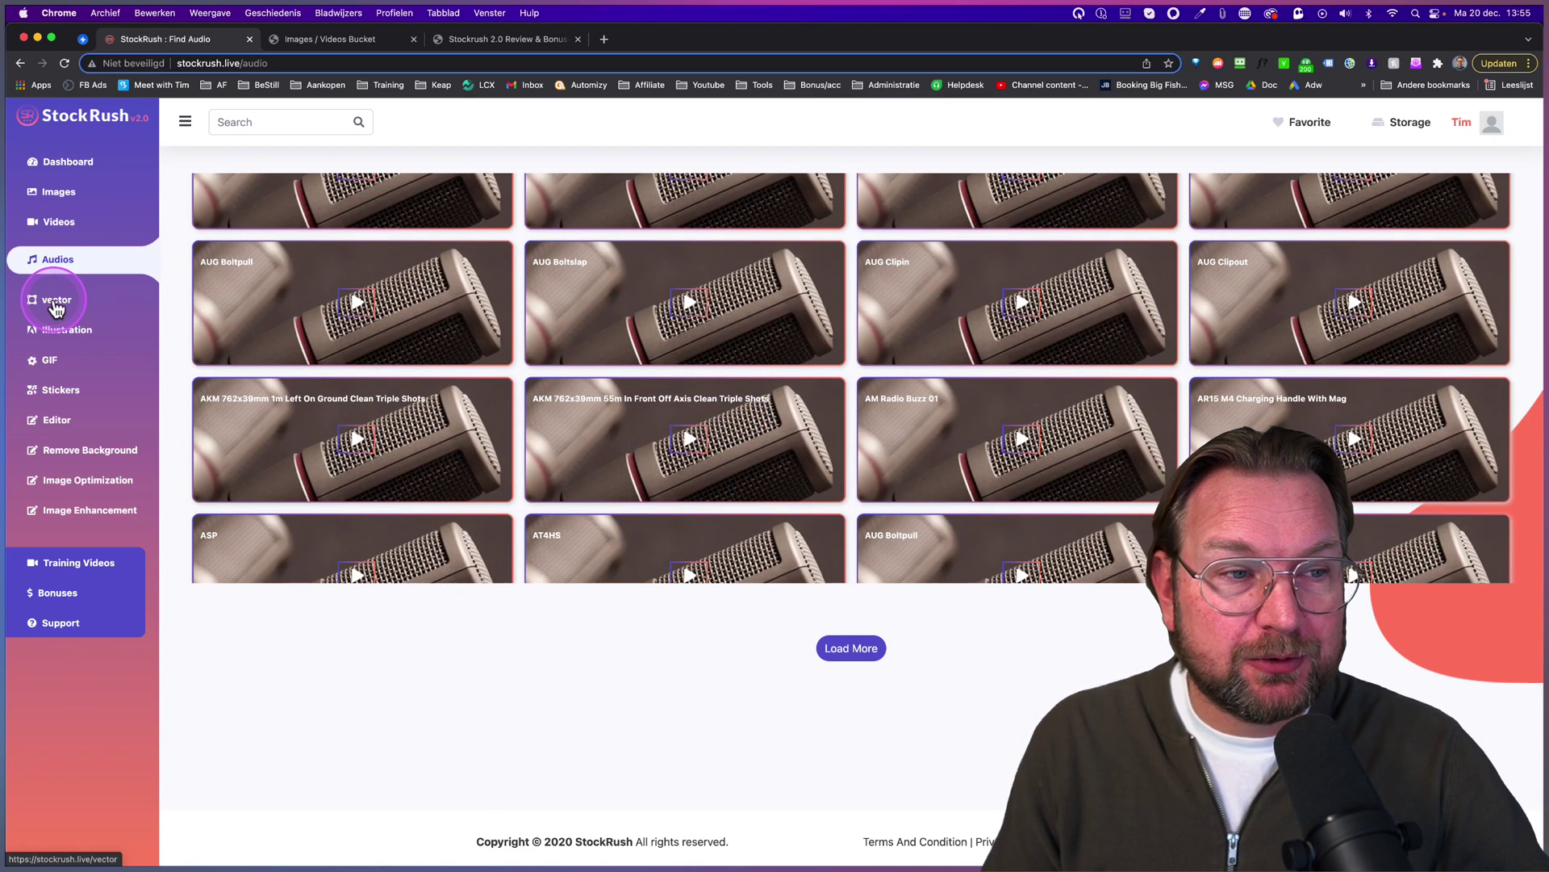
click(56, 303)
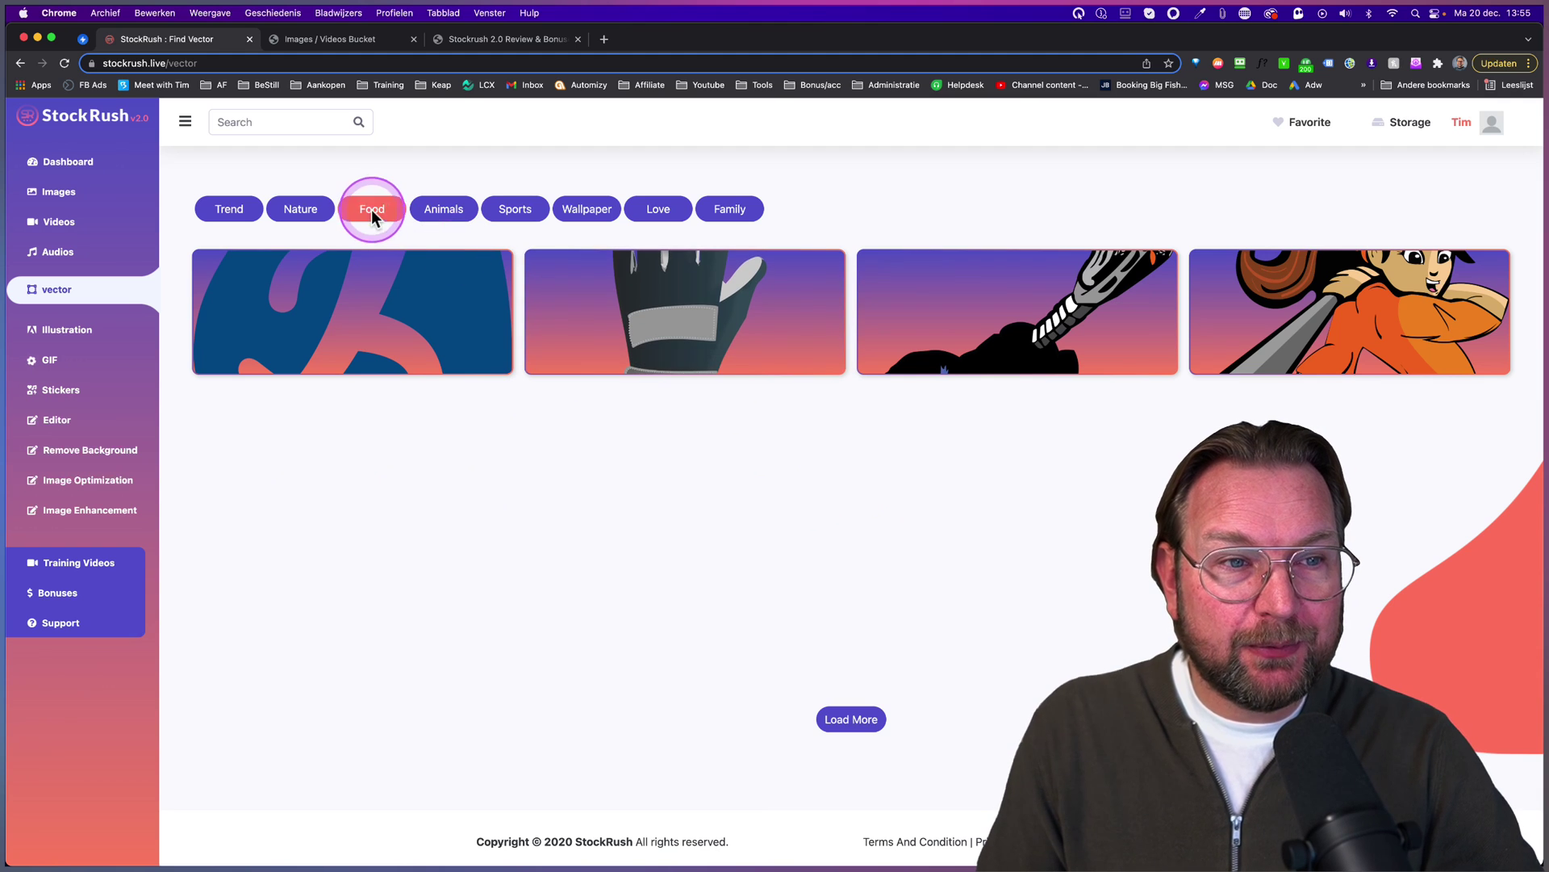
- Page through the enlarged Nature vectors from the pink mountain landscape, then go to Illustration
click(313, 210)
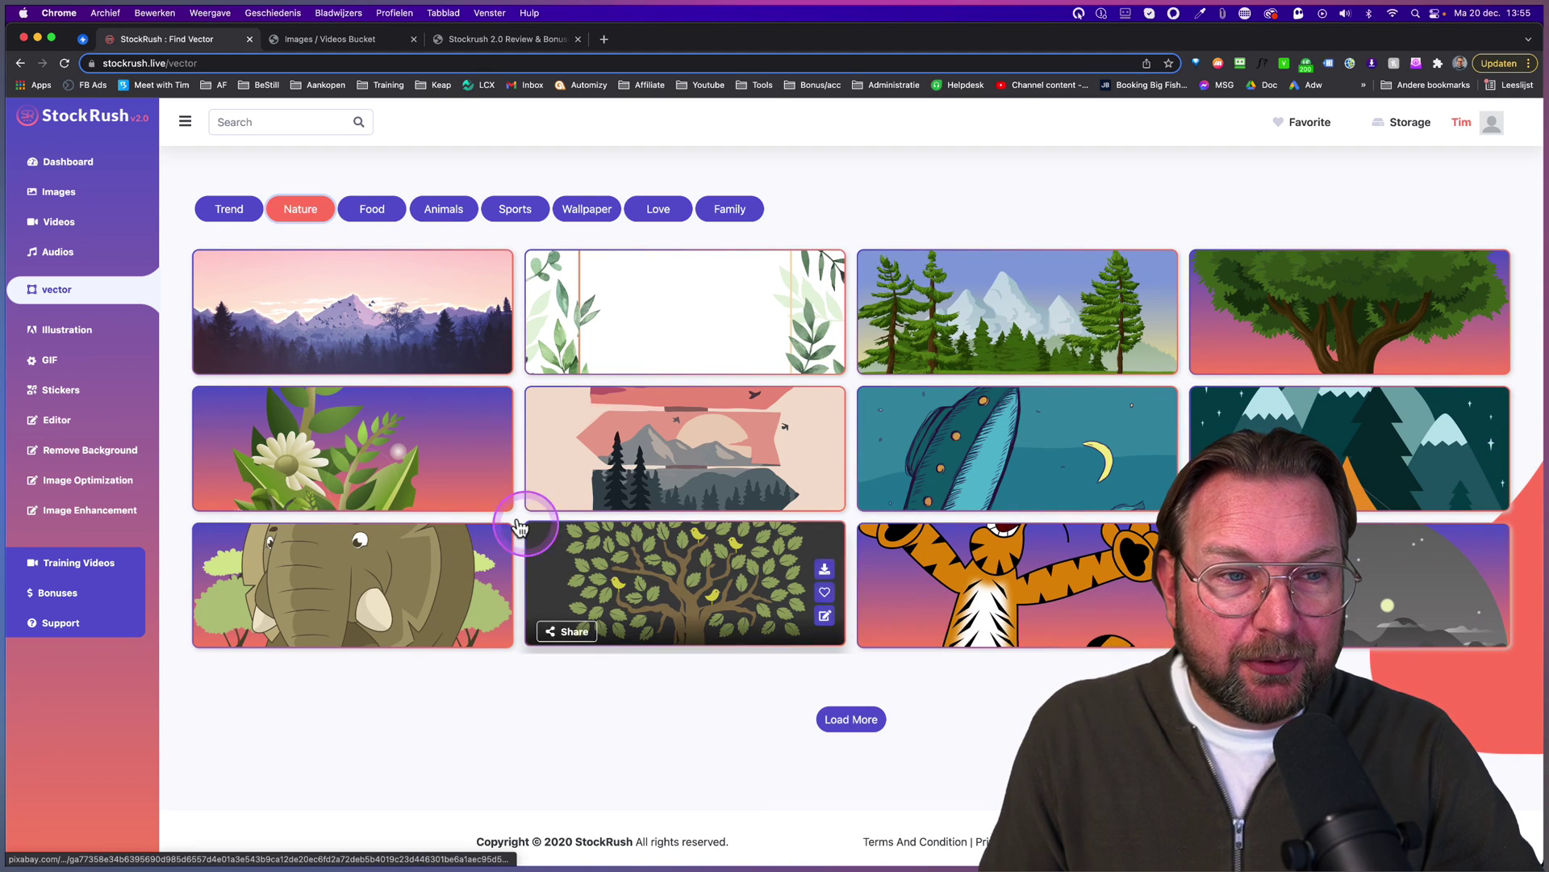
click(343, 325)
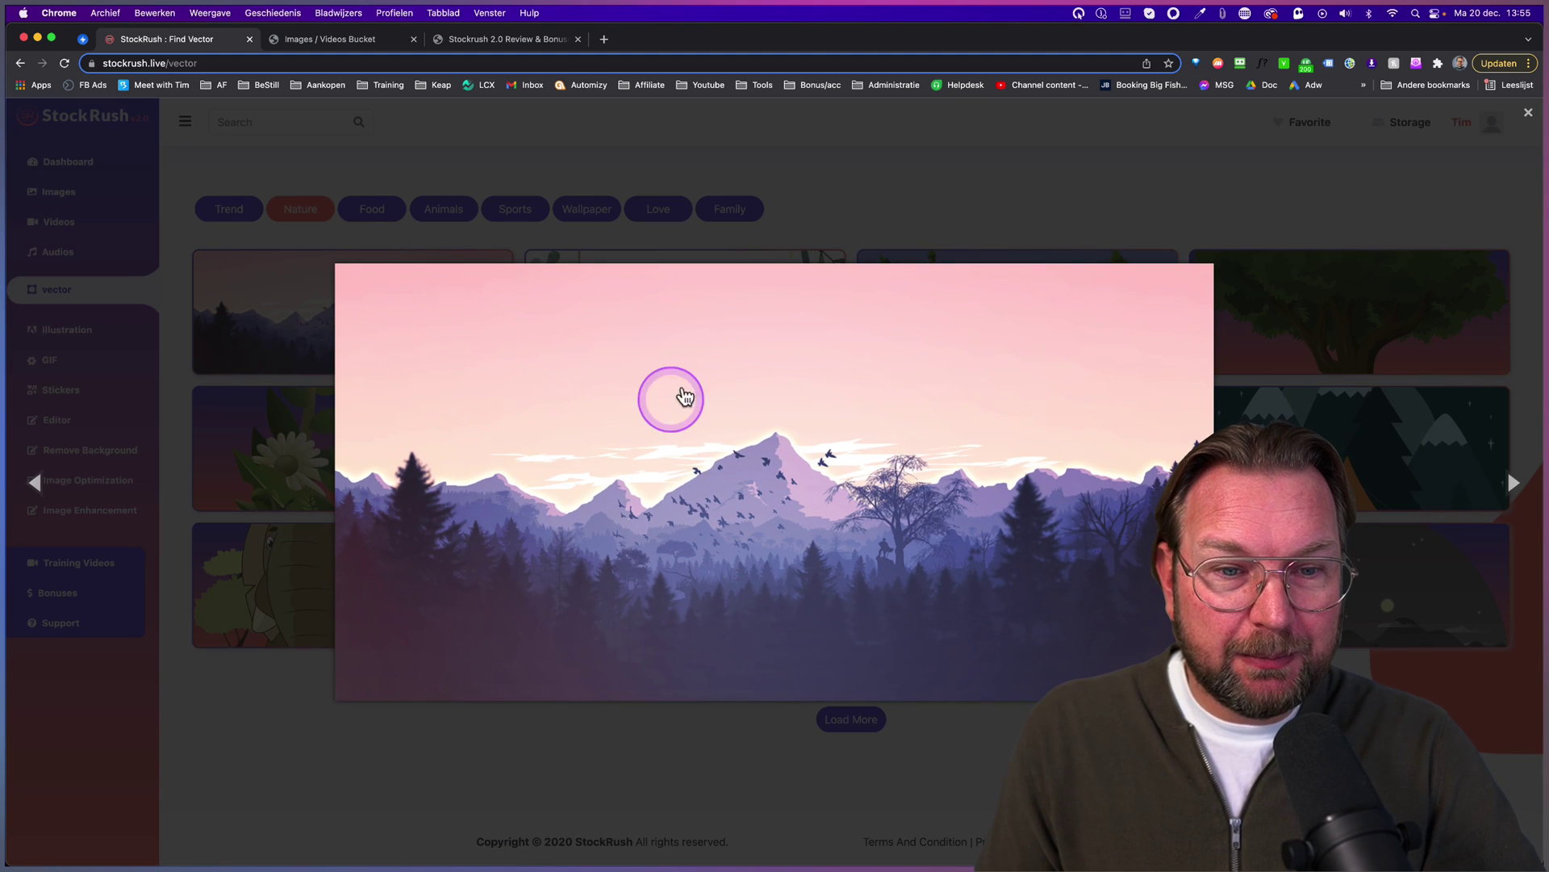
click(932, 474)
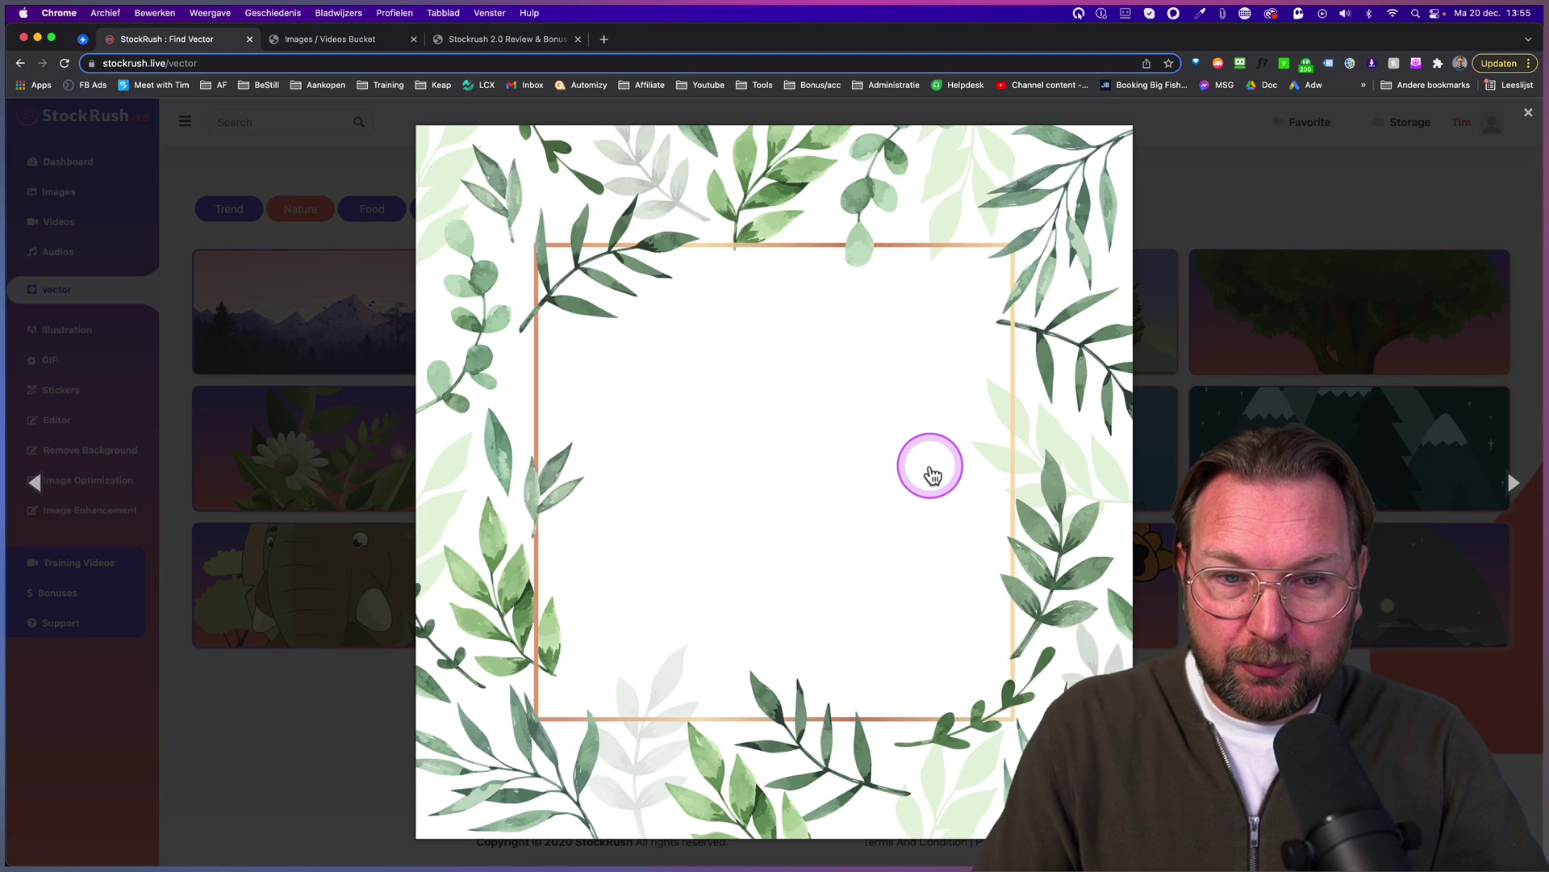
click(932, 474)
click(932, 474)
click(932, 474)
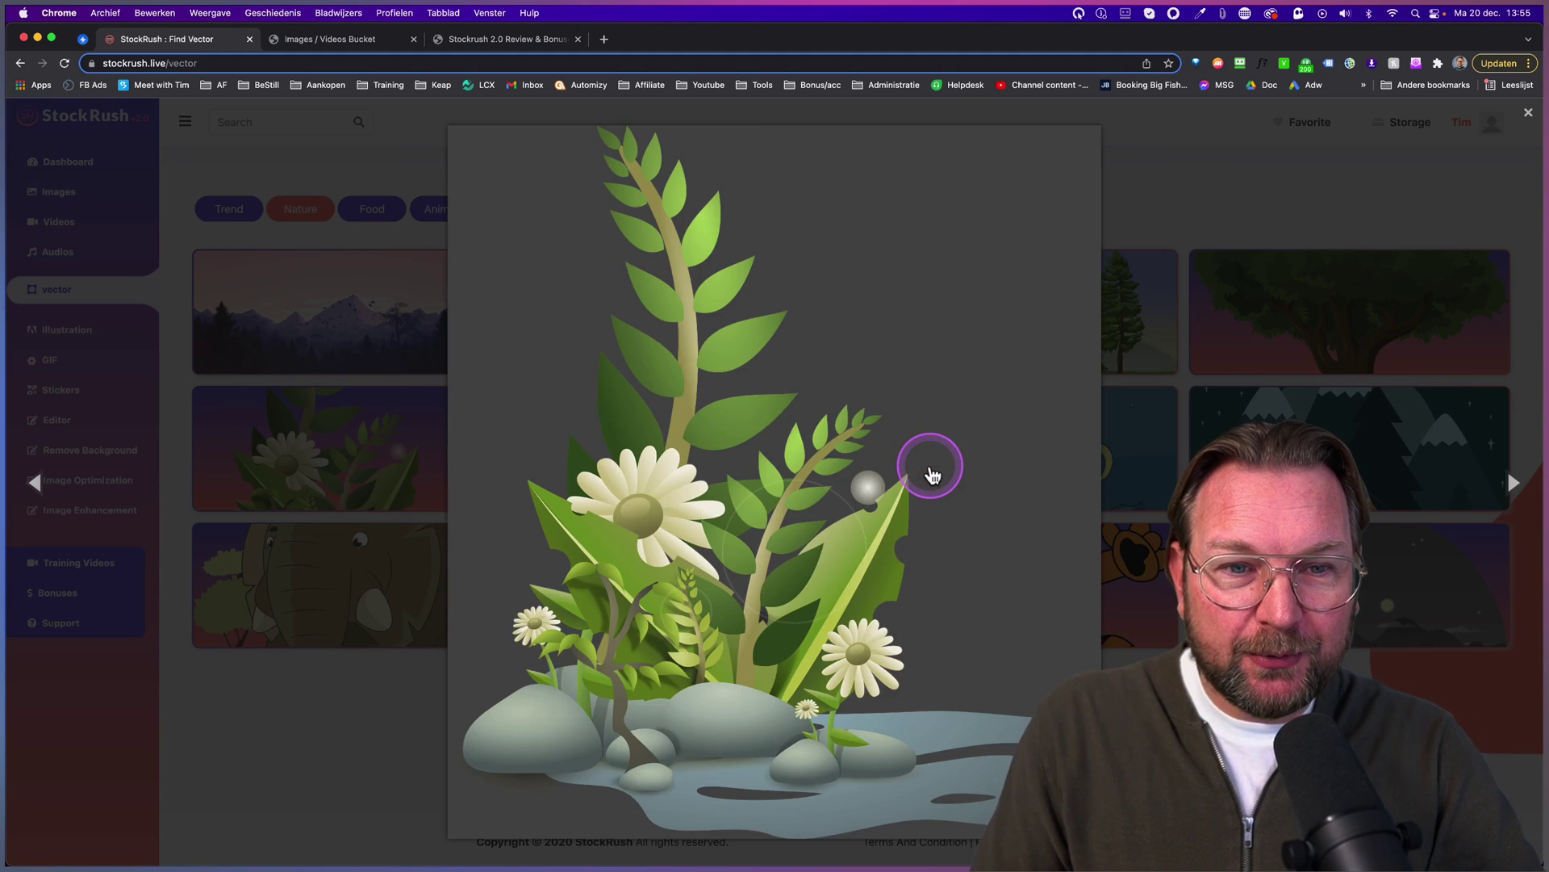
click(932, 474)
click(932, 474)
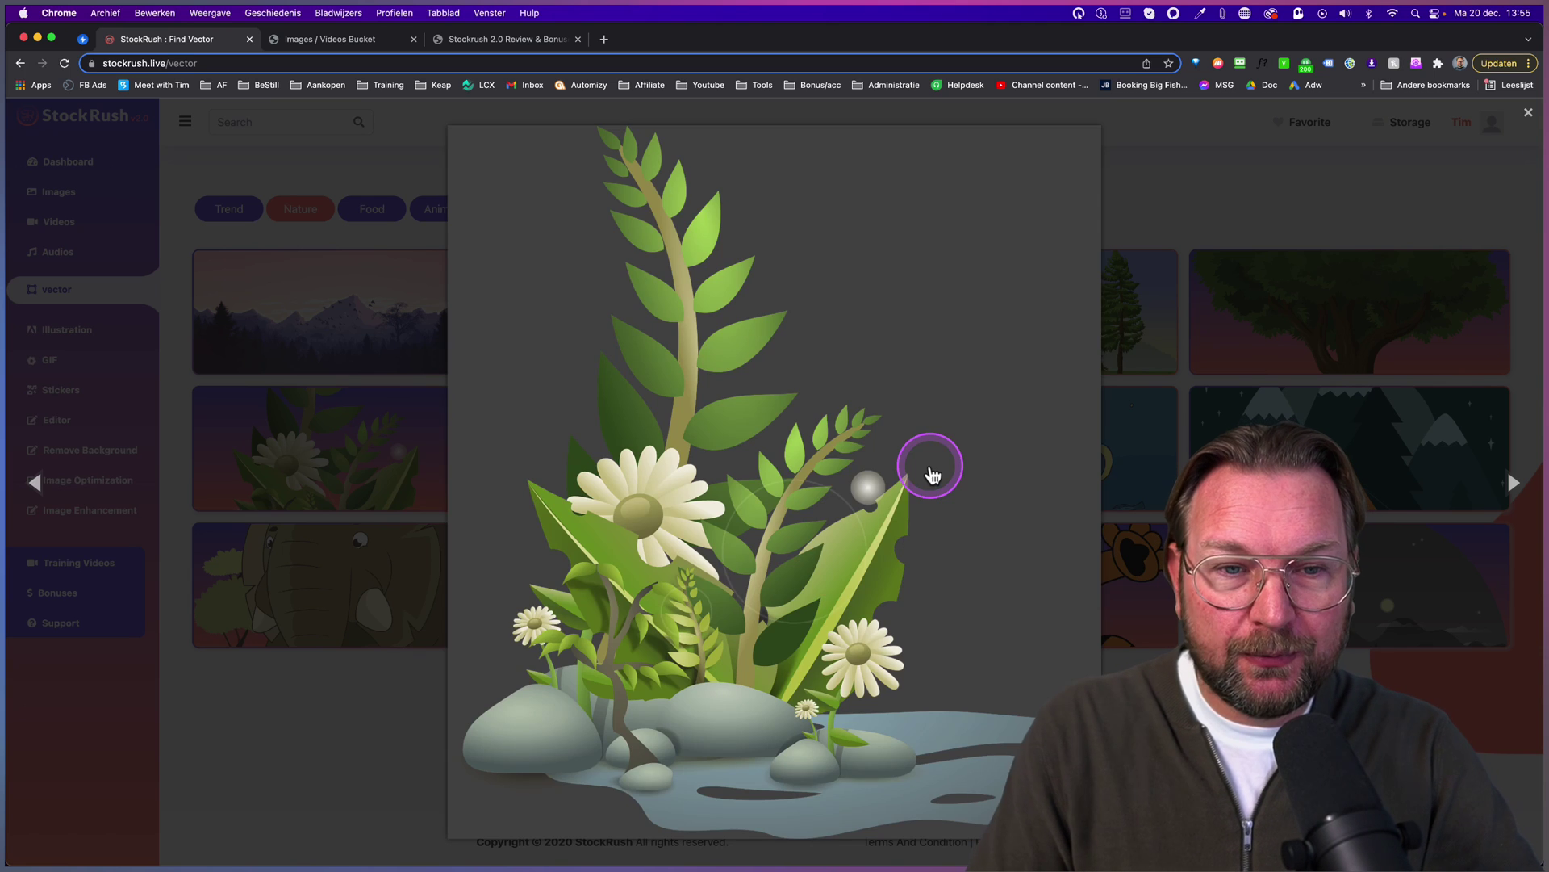
click(932, 475)
click(932, 475)
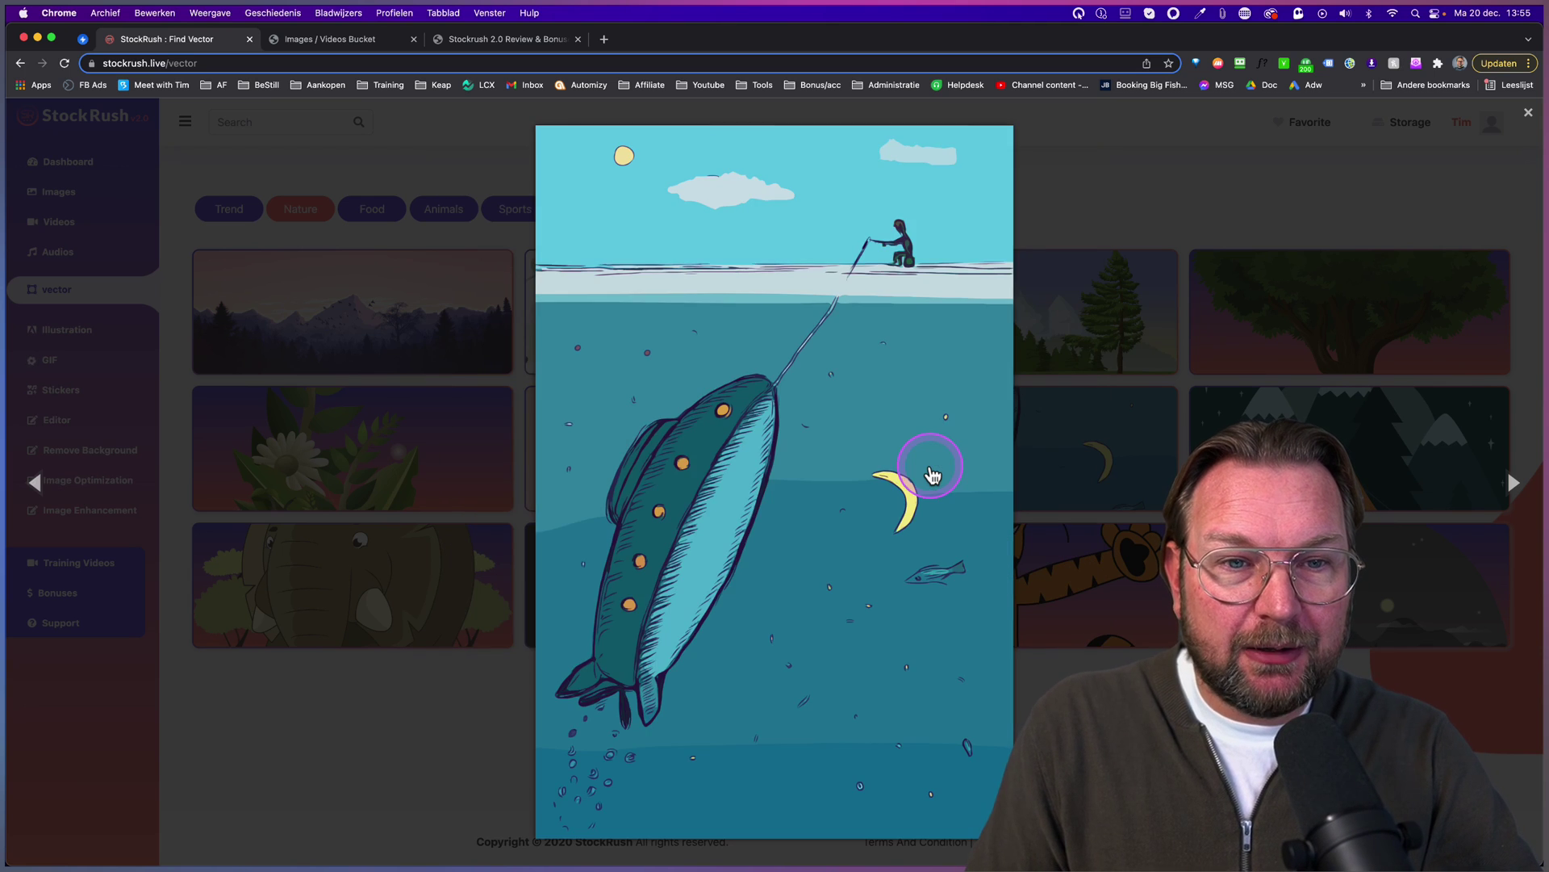
click(932, 475)
click(932, 474)
click(908, 445)
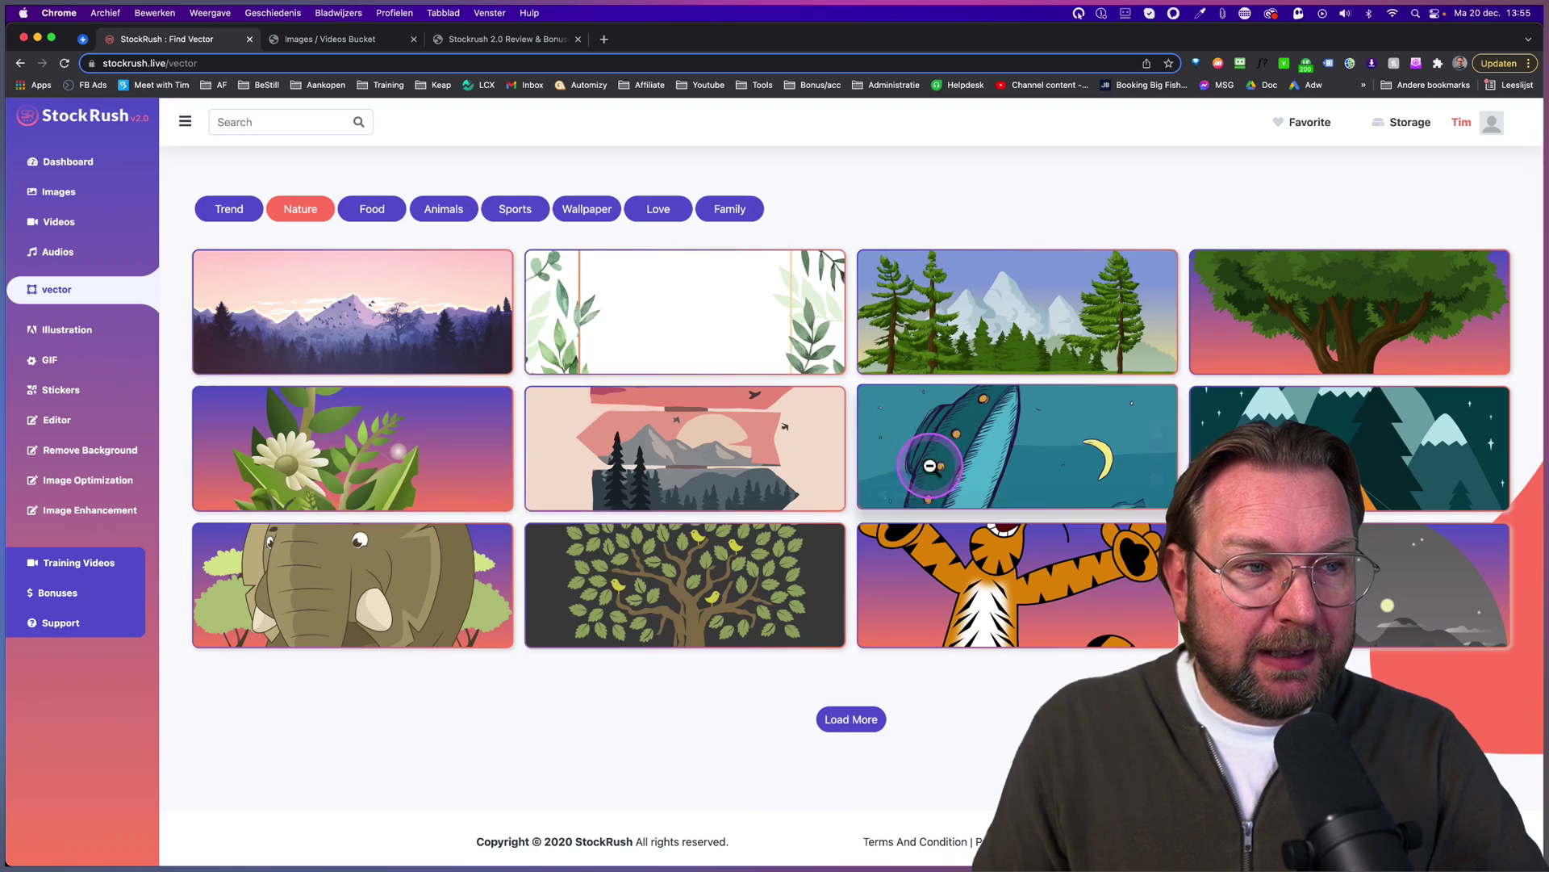
click(71, 331)
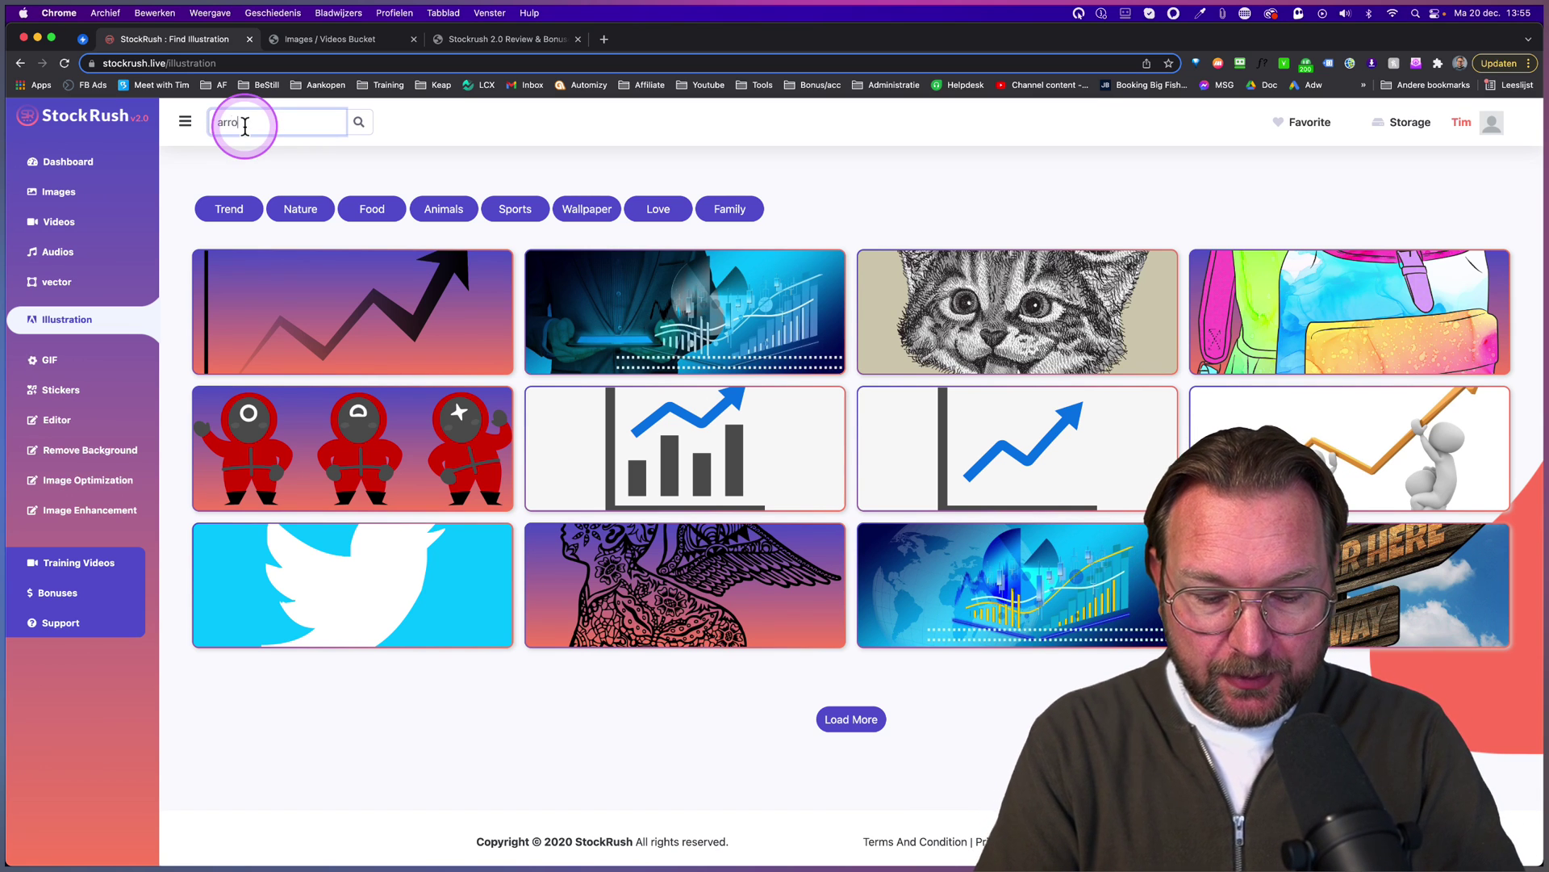
- Search illustrations for 'arrow' and browse the enlarged results from the curved black arrow
key(Return)
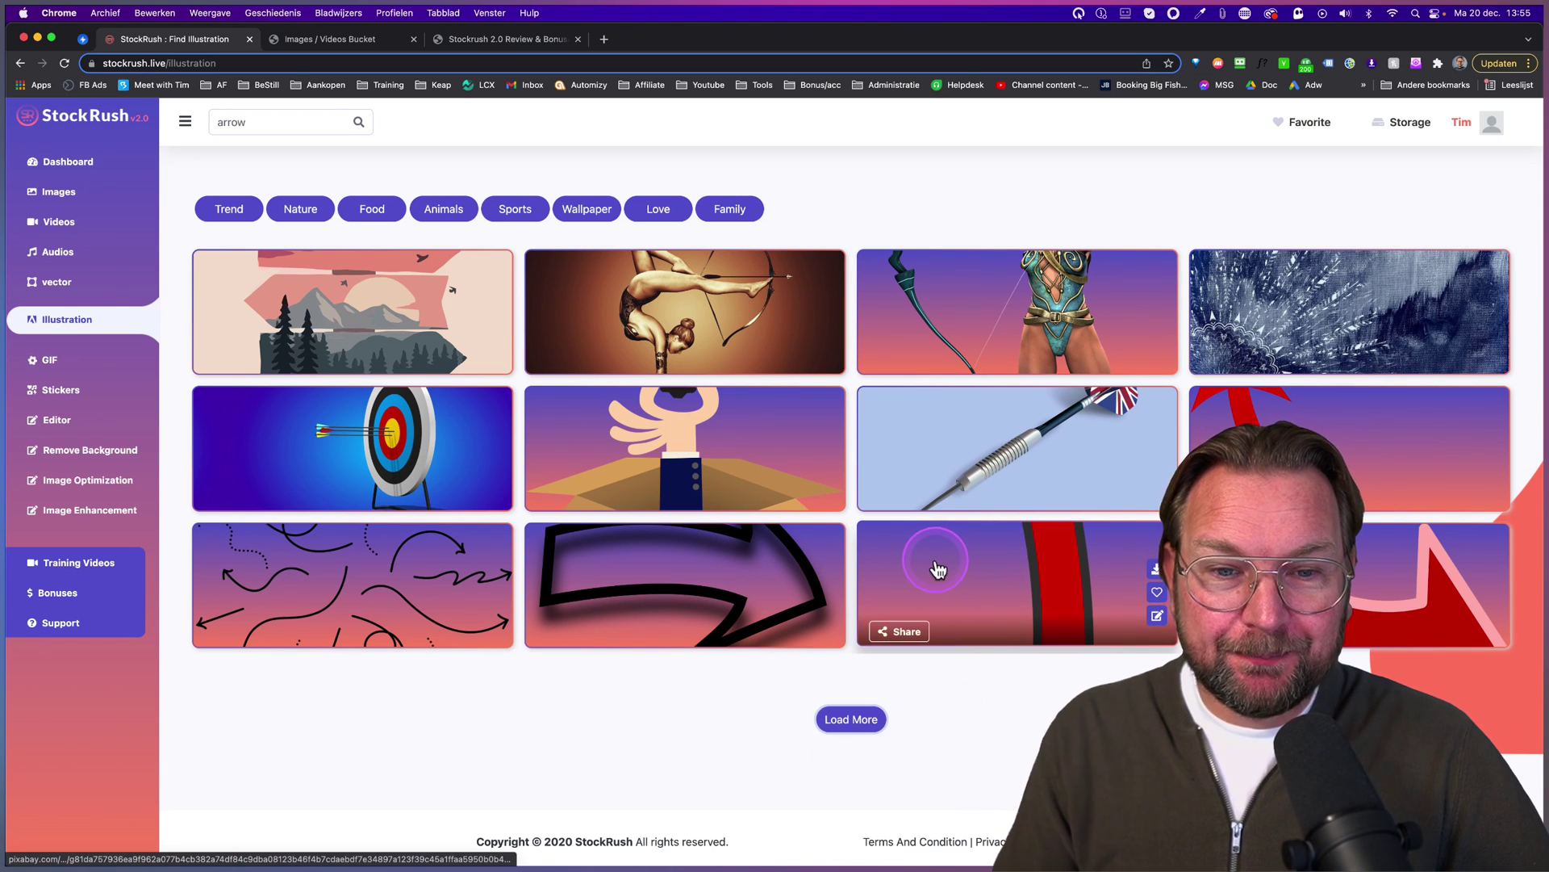
scroll(938, 570, down, 3)
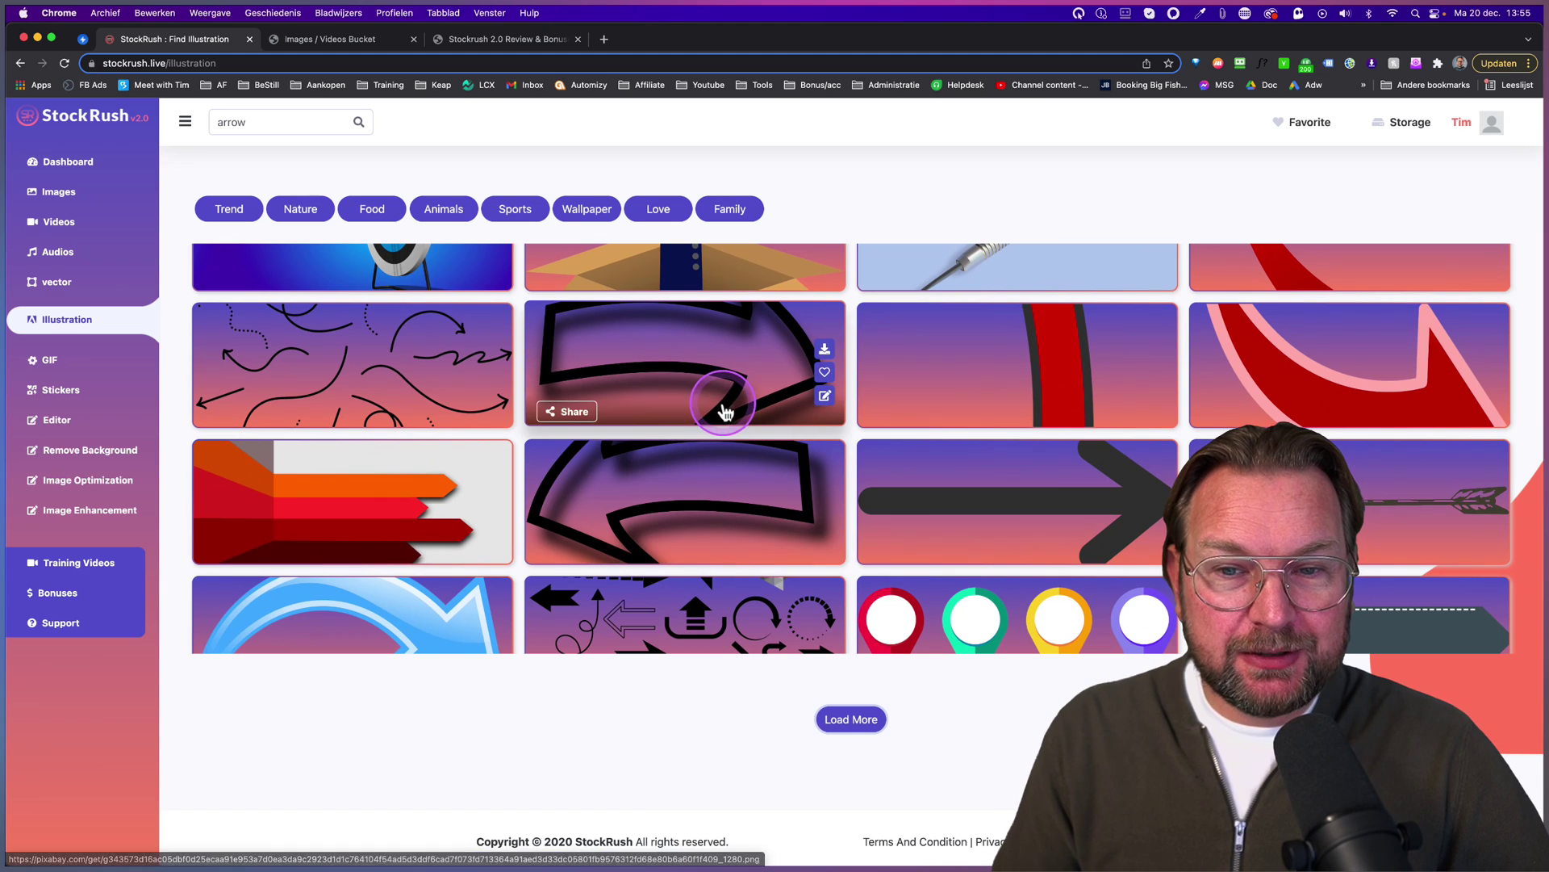
click(722, 370)
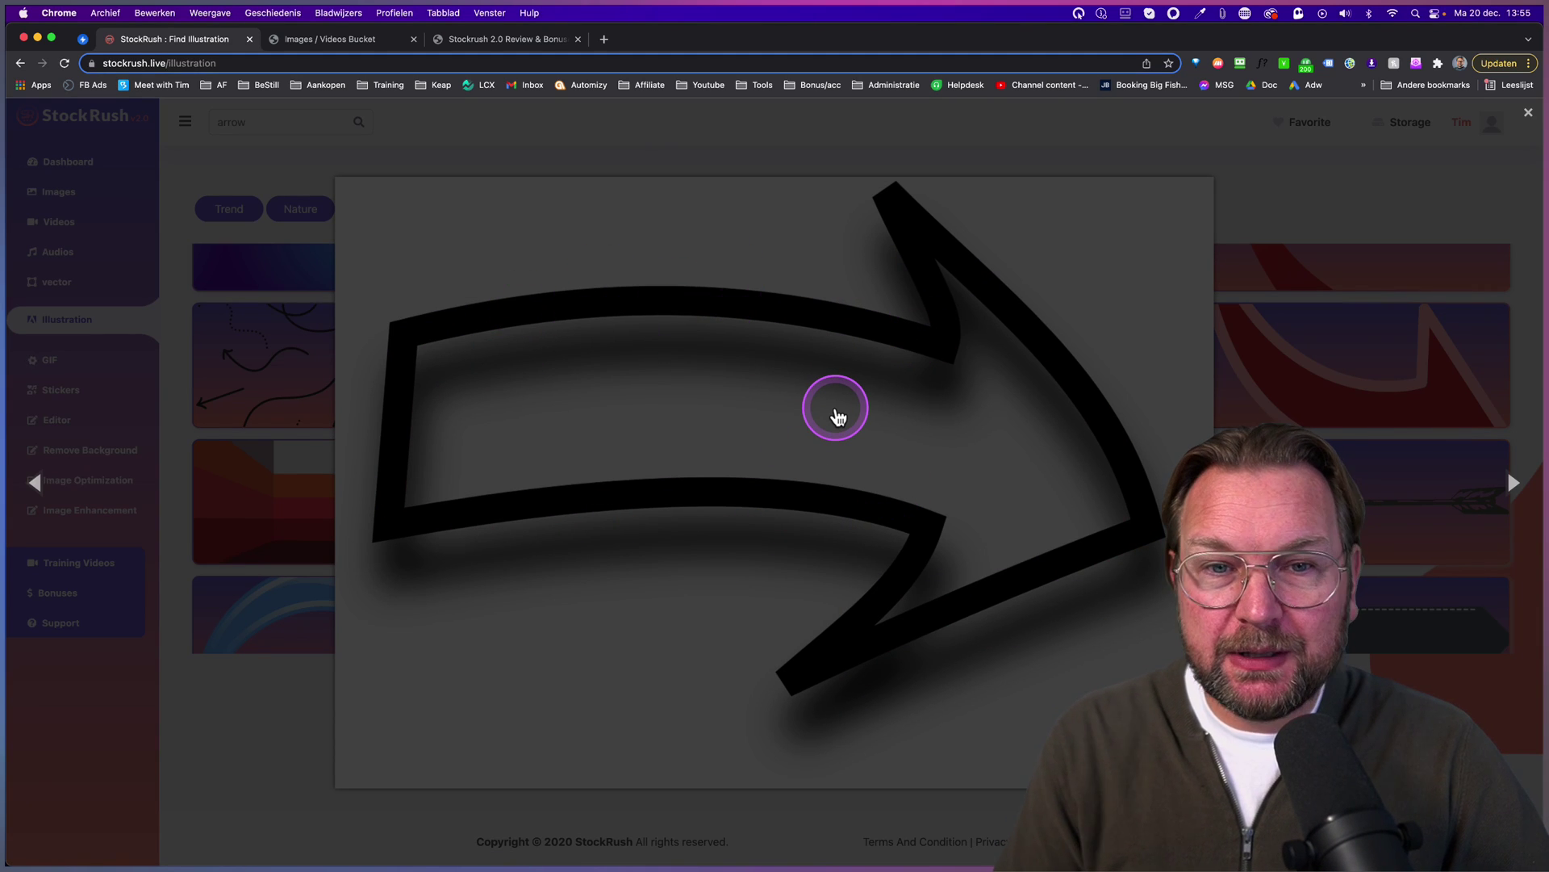
key(Right)
key(Right)
key(Right)
key(Right)
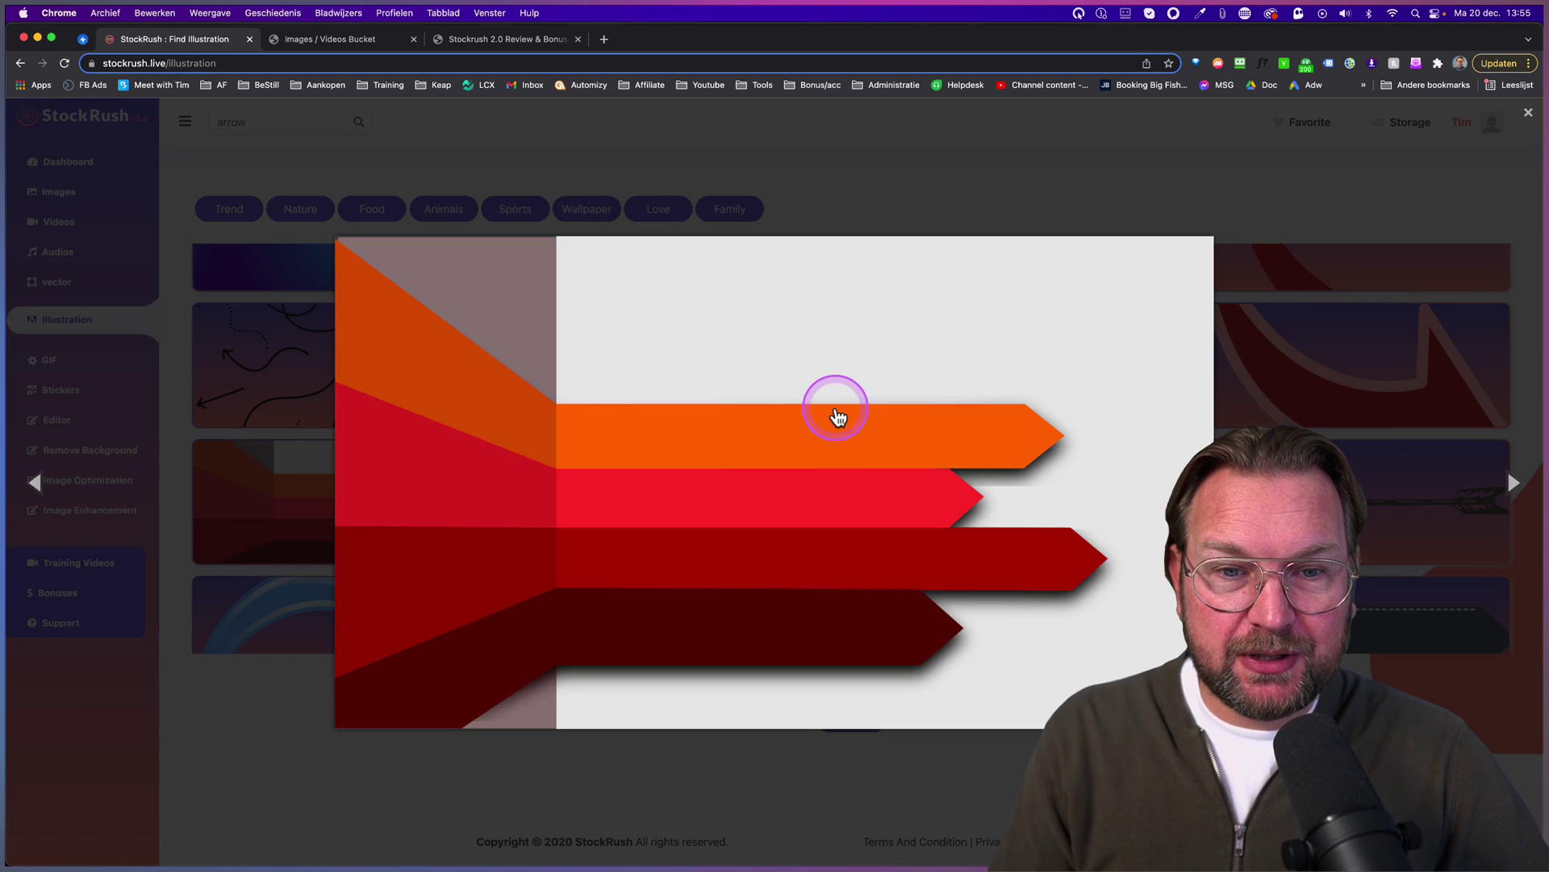
key(Right)
key(Right)
key(Right)
key(Right)
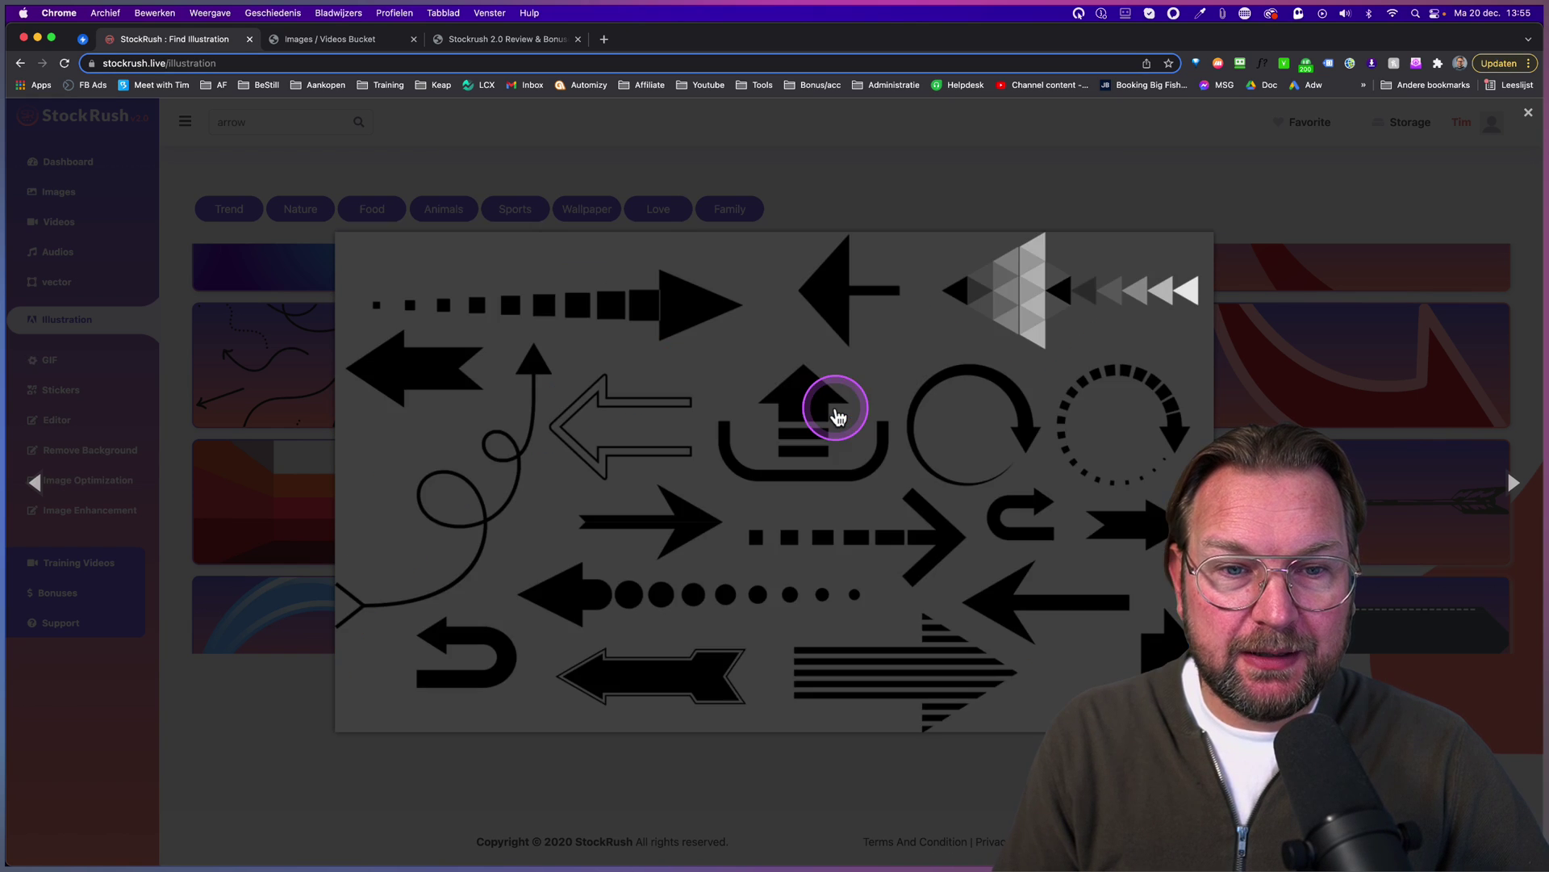
key(Left)
key(Left)
key(Left)
key(Left)
key(Left)
key(Left)
key(Left)
key(Escape)
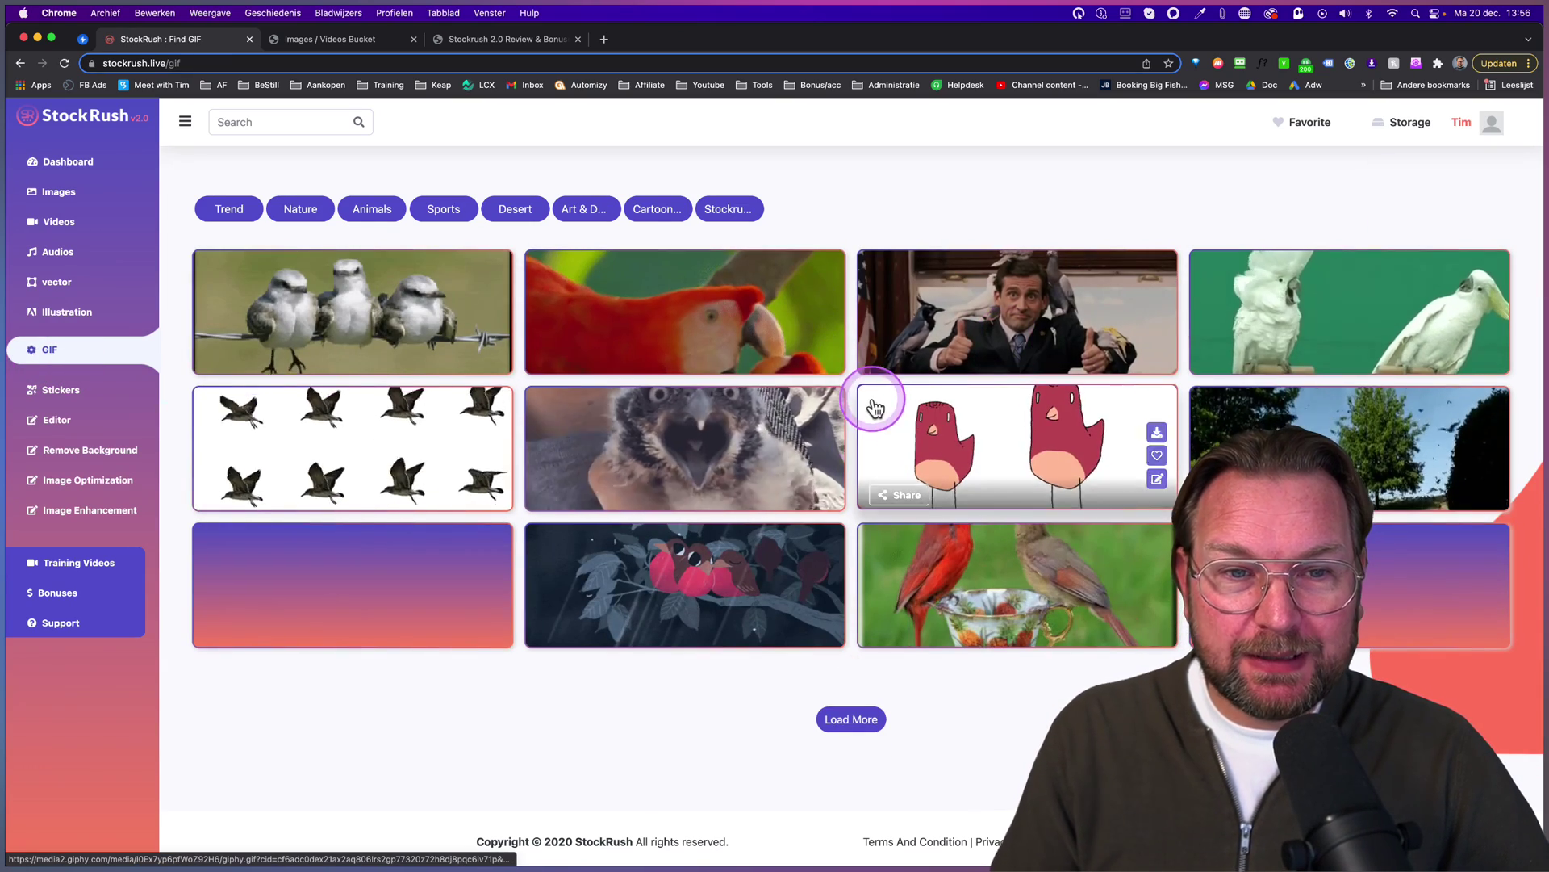
- Scroll the GIF grid and open the Share form for the angry red bird GIF
scroll(872, 412, down, 5)
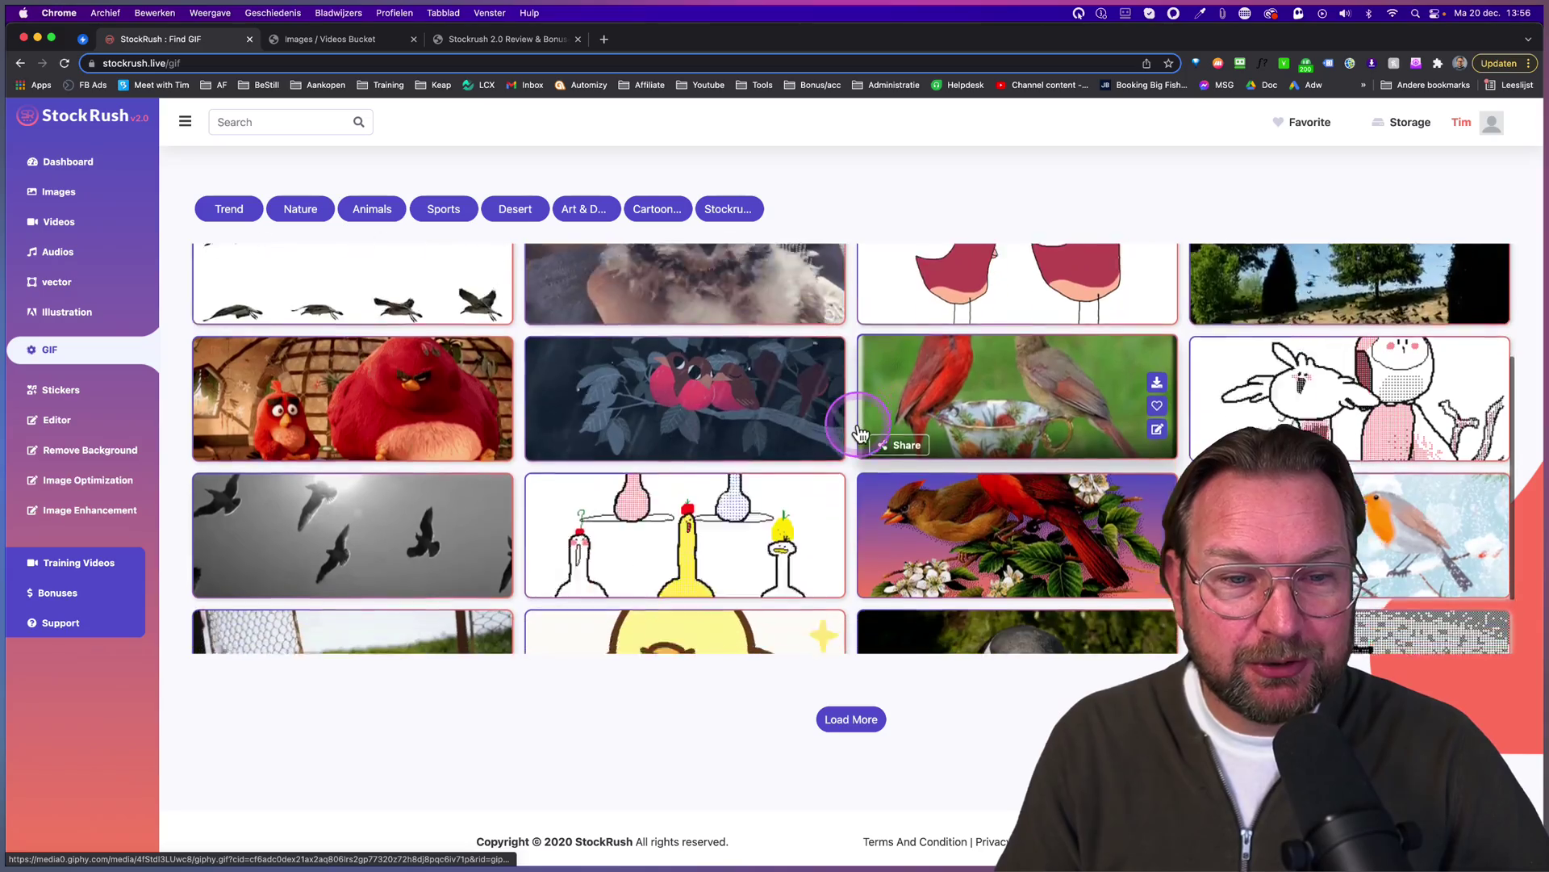
scroll(855, 439, down, 1)
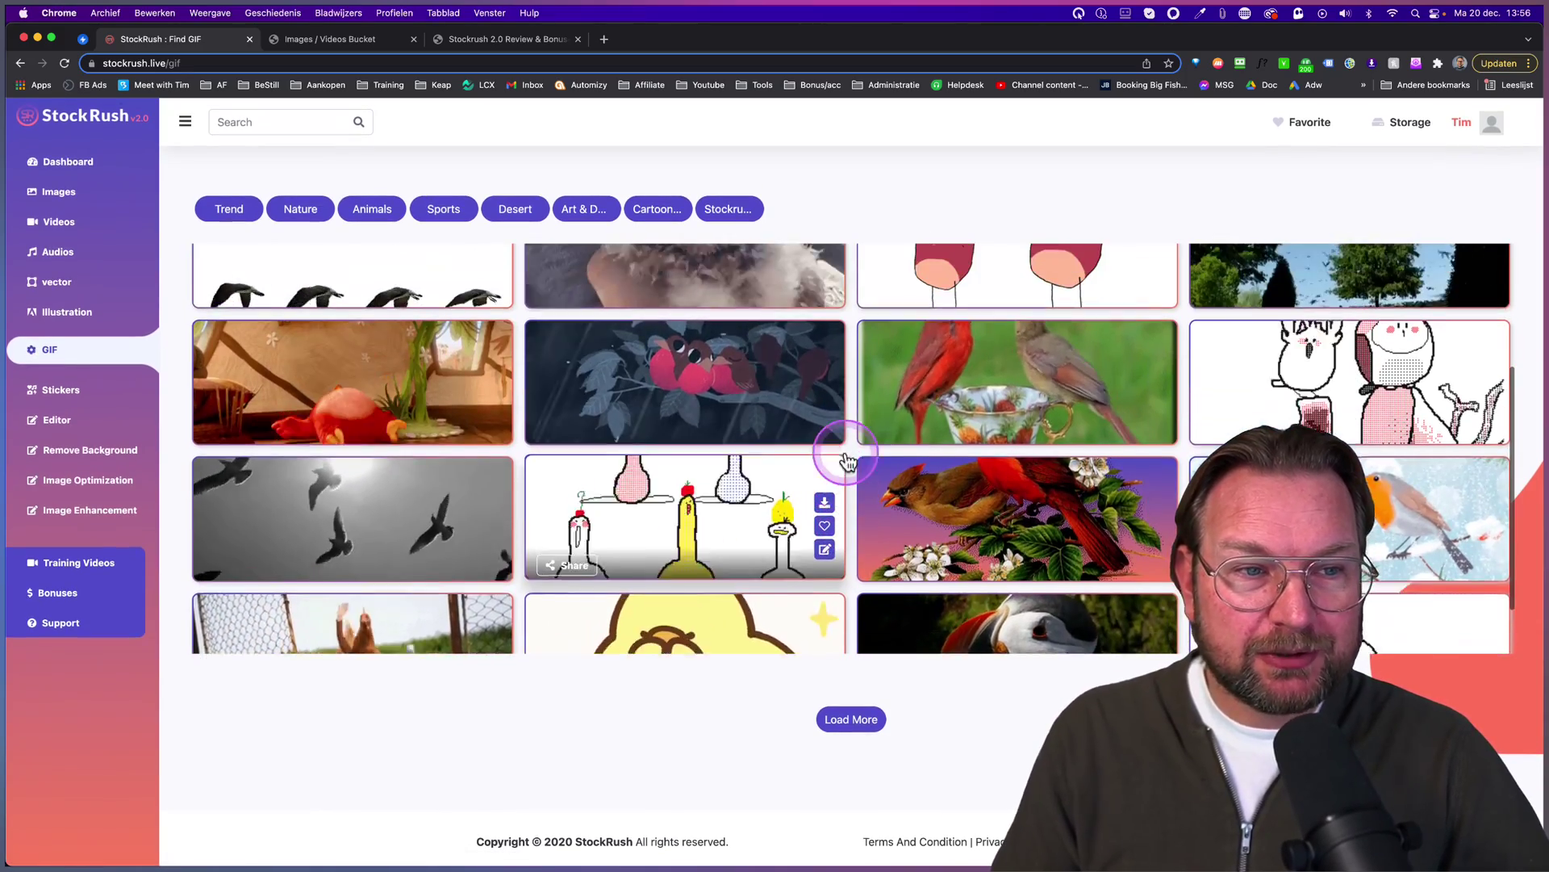
scroll(845, 459, up, 1)
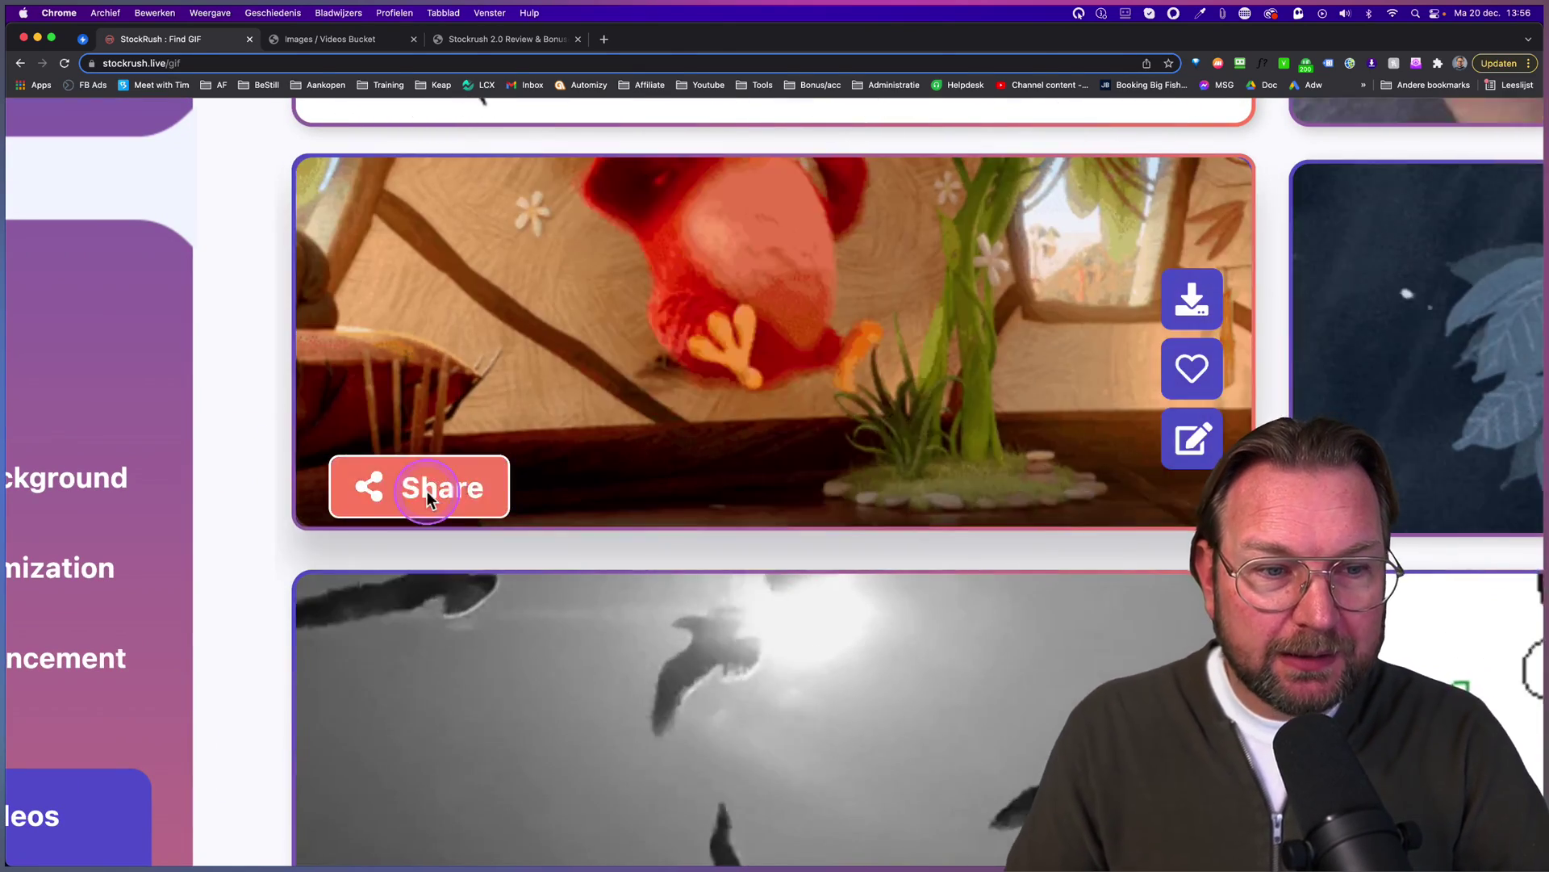
click(424, 489)
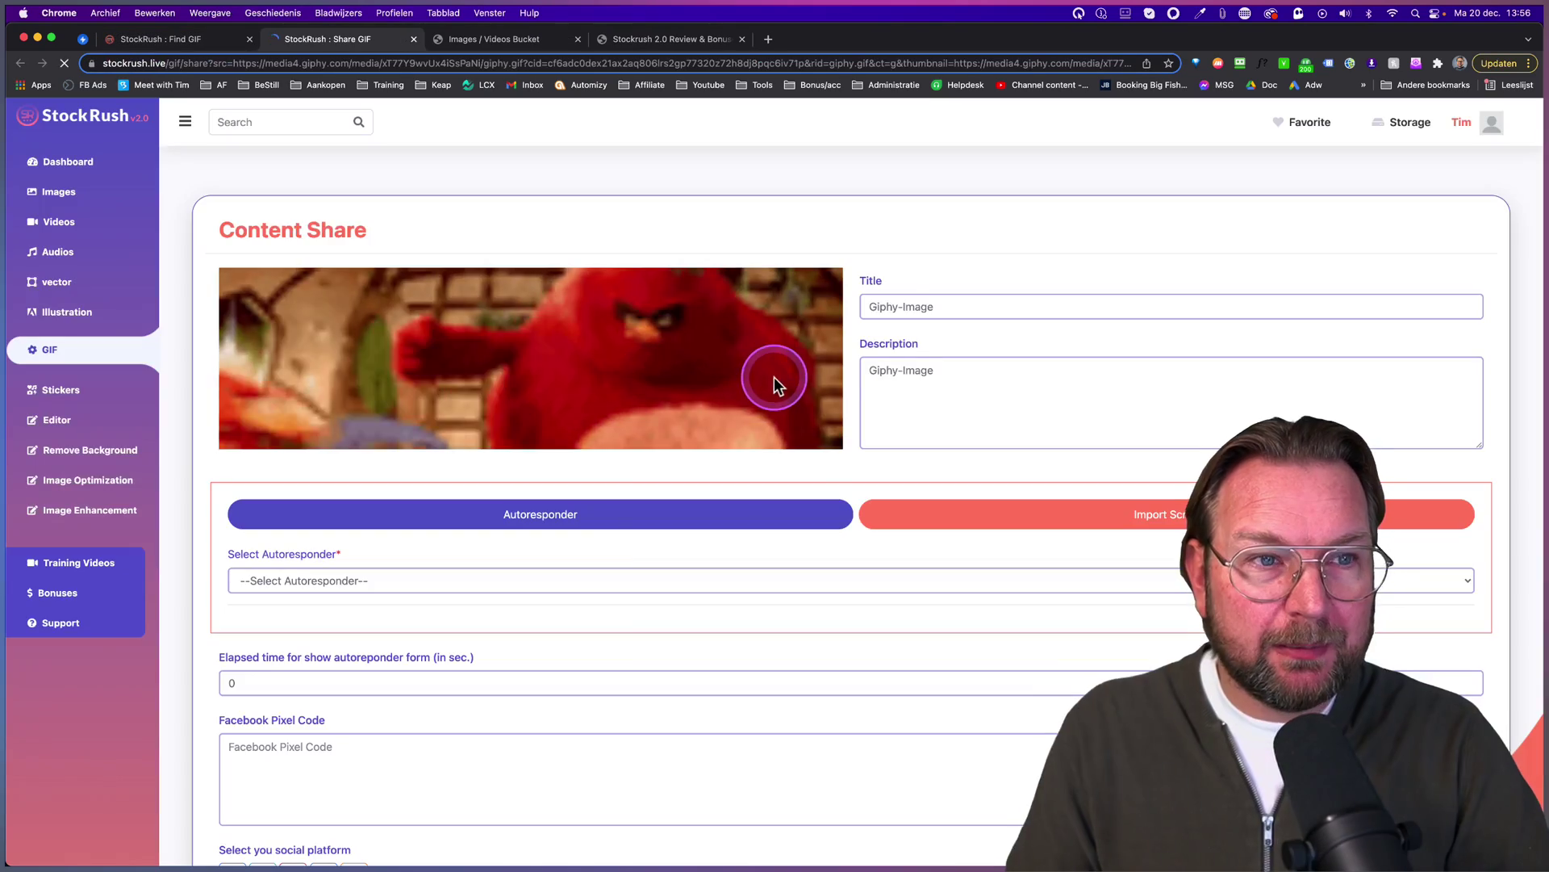
- Set the GIF's autoresponder to MailChimp after briefly choosing AWEBER
click(968, 405)
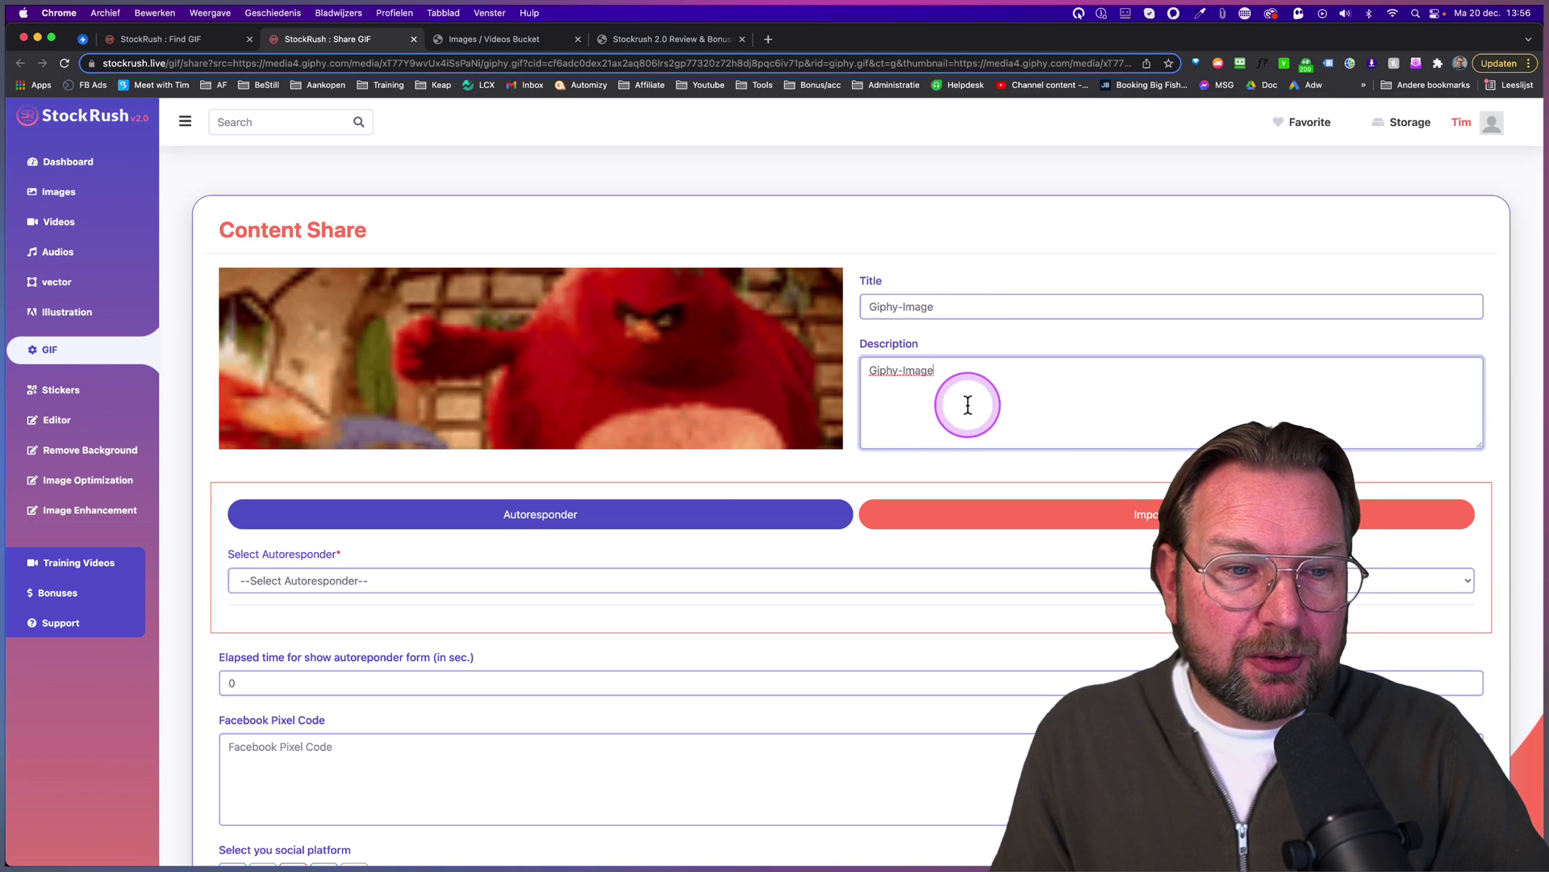
scroll(968, 404, down, 5)
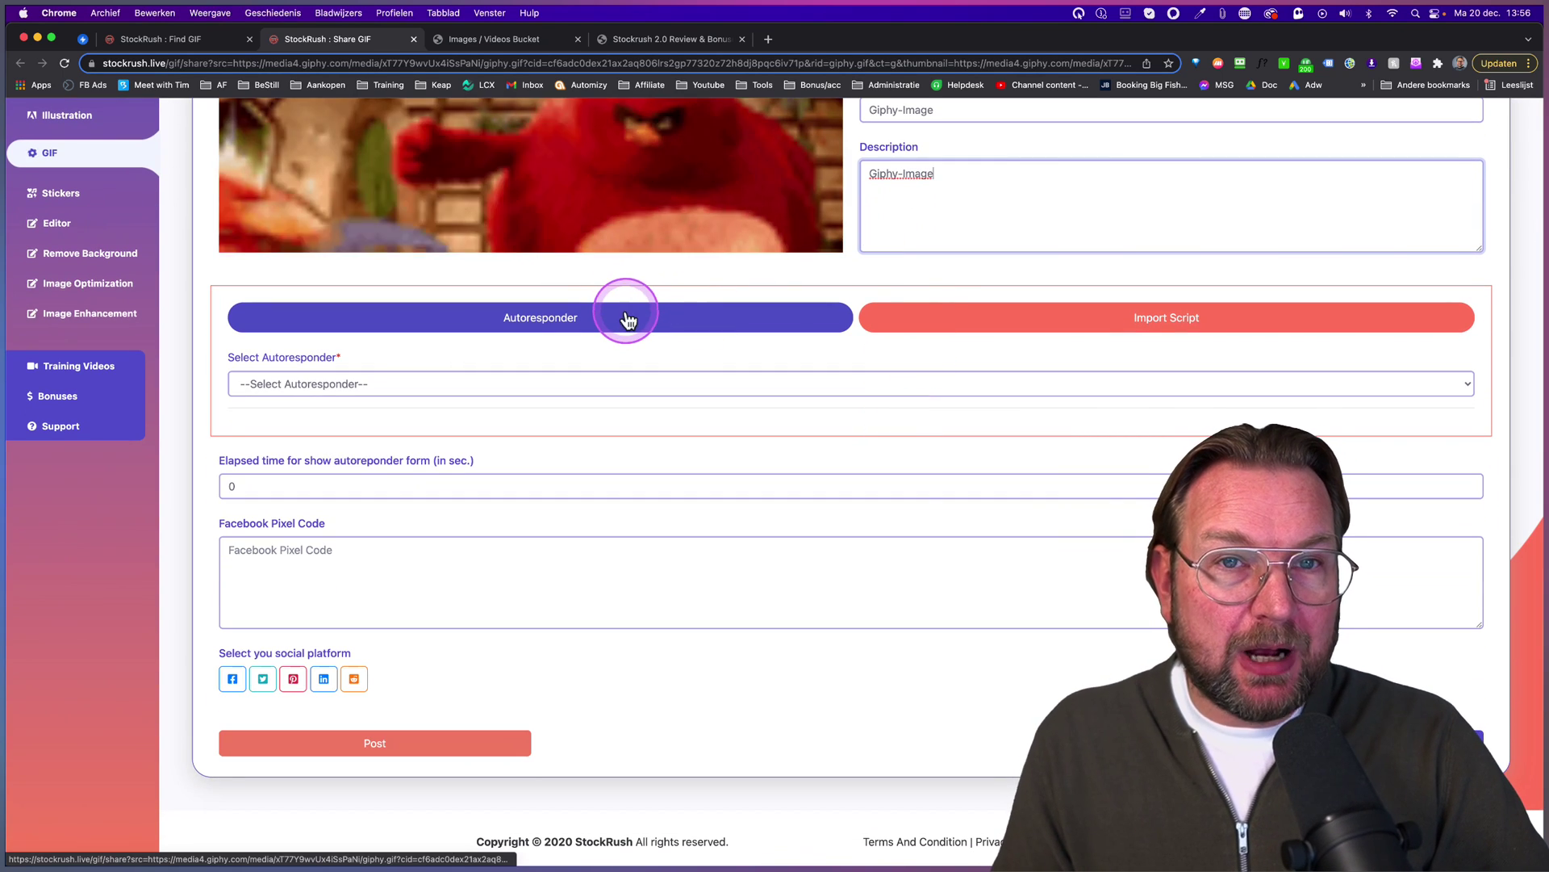
click(564, 385)
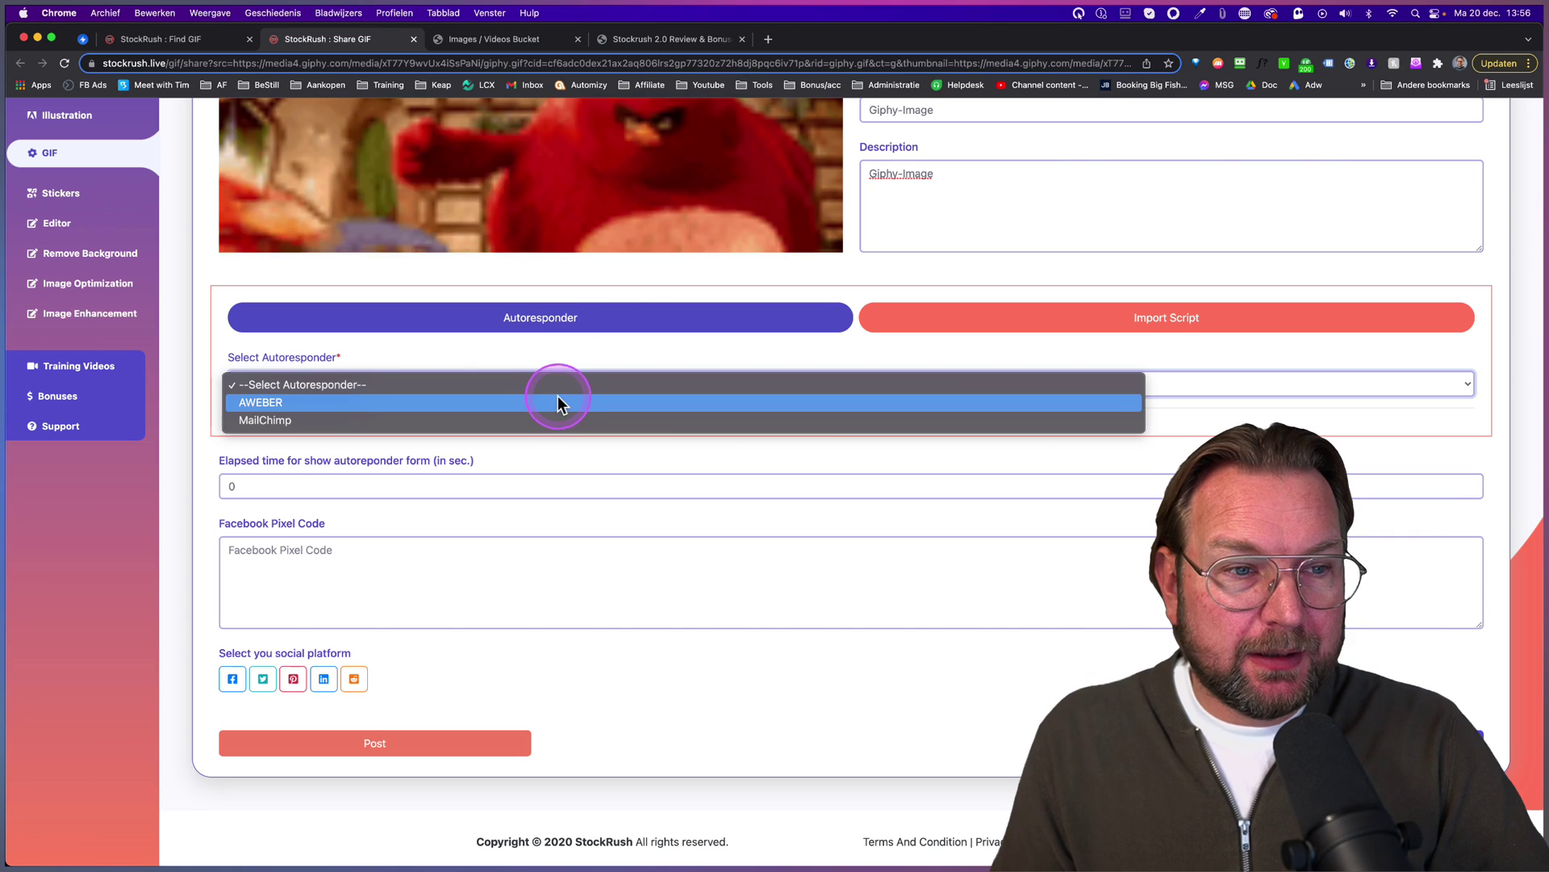
click(557, 402)
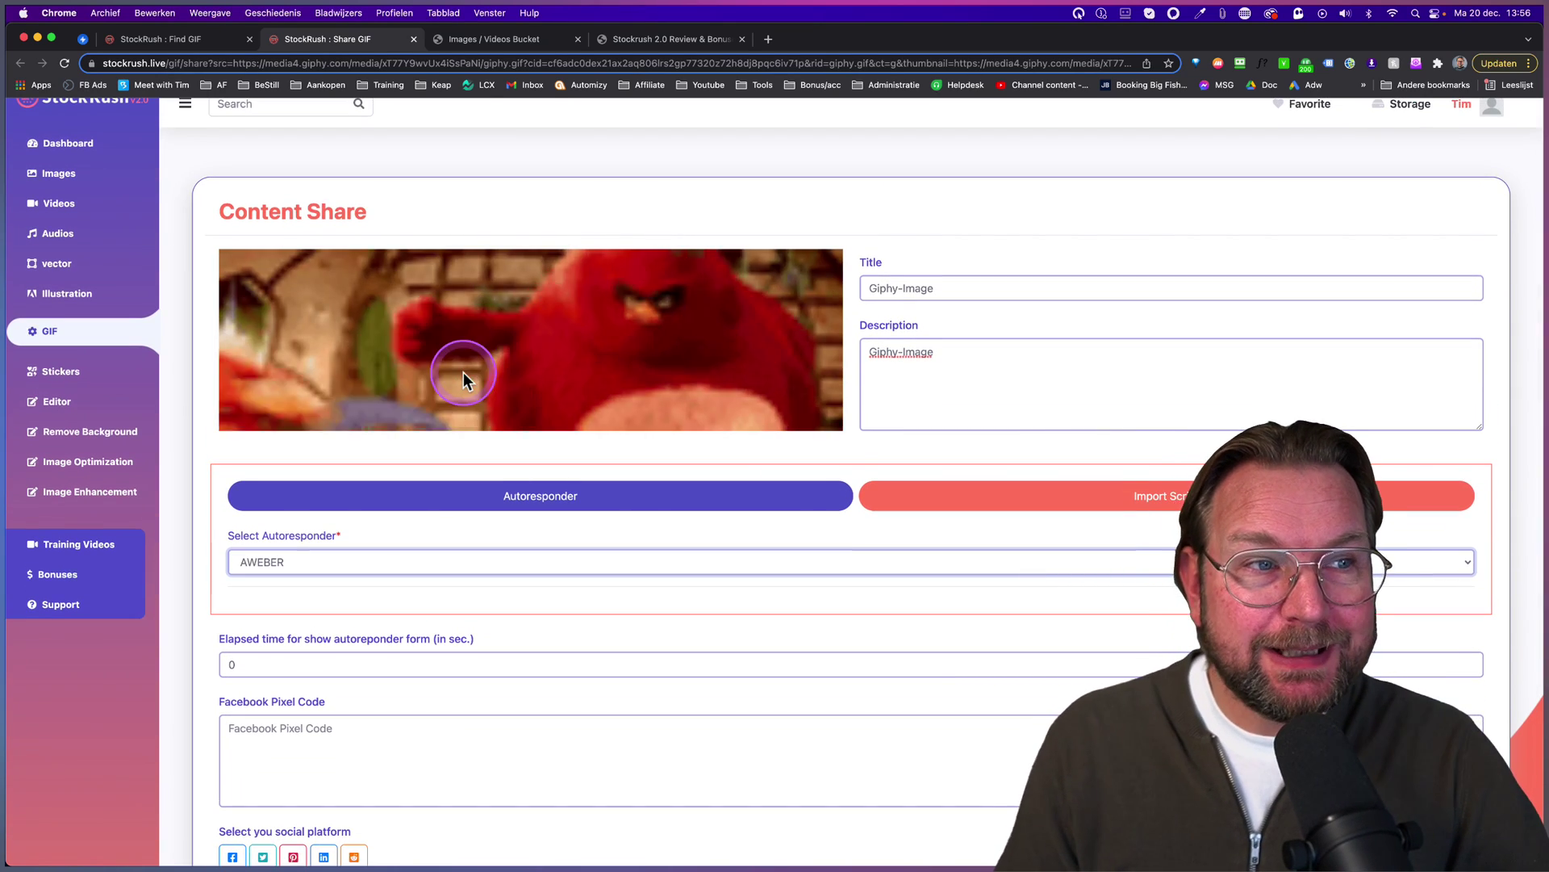
scroll(685, 479, down, 3)
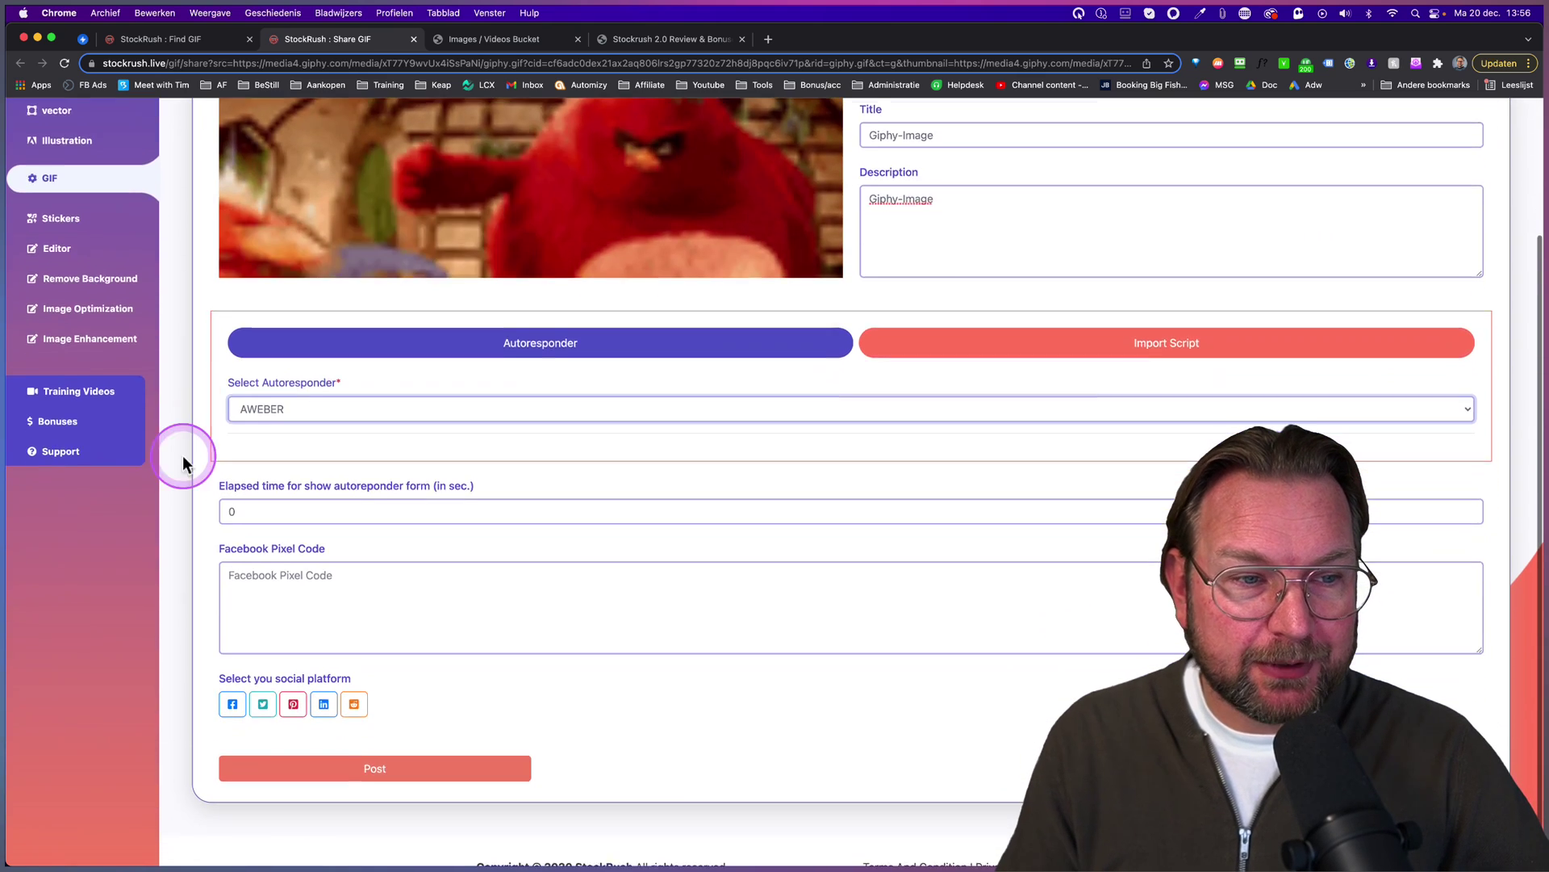
click(675, 384)
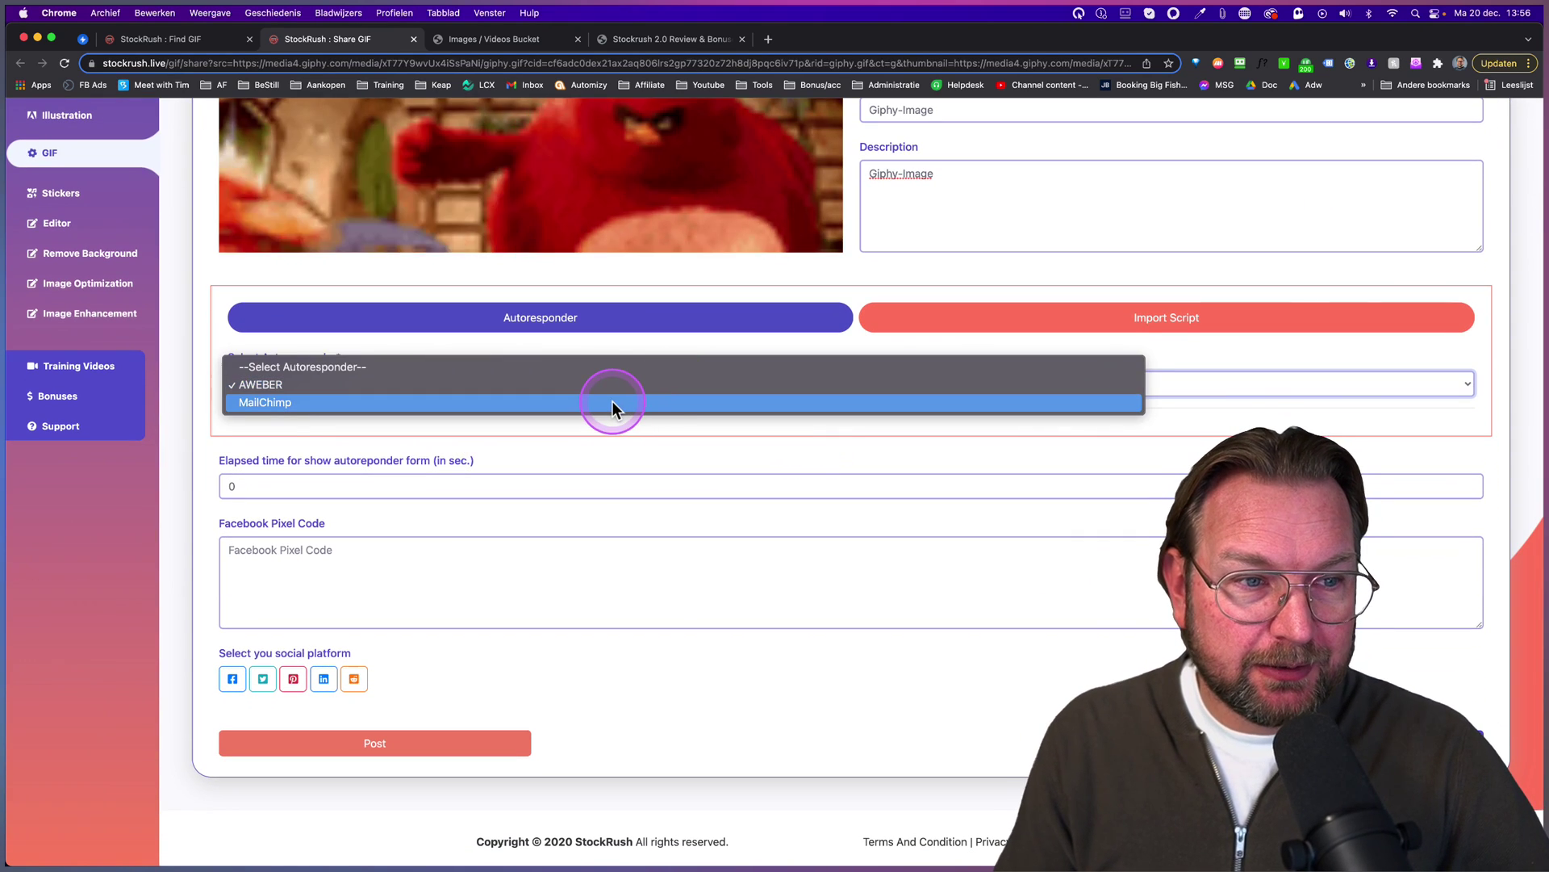
click(612, 401)
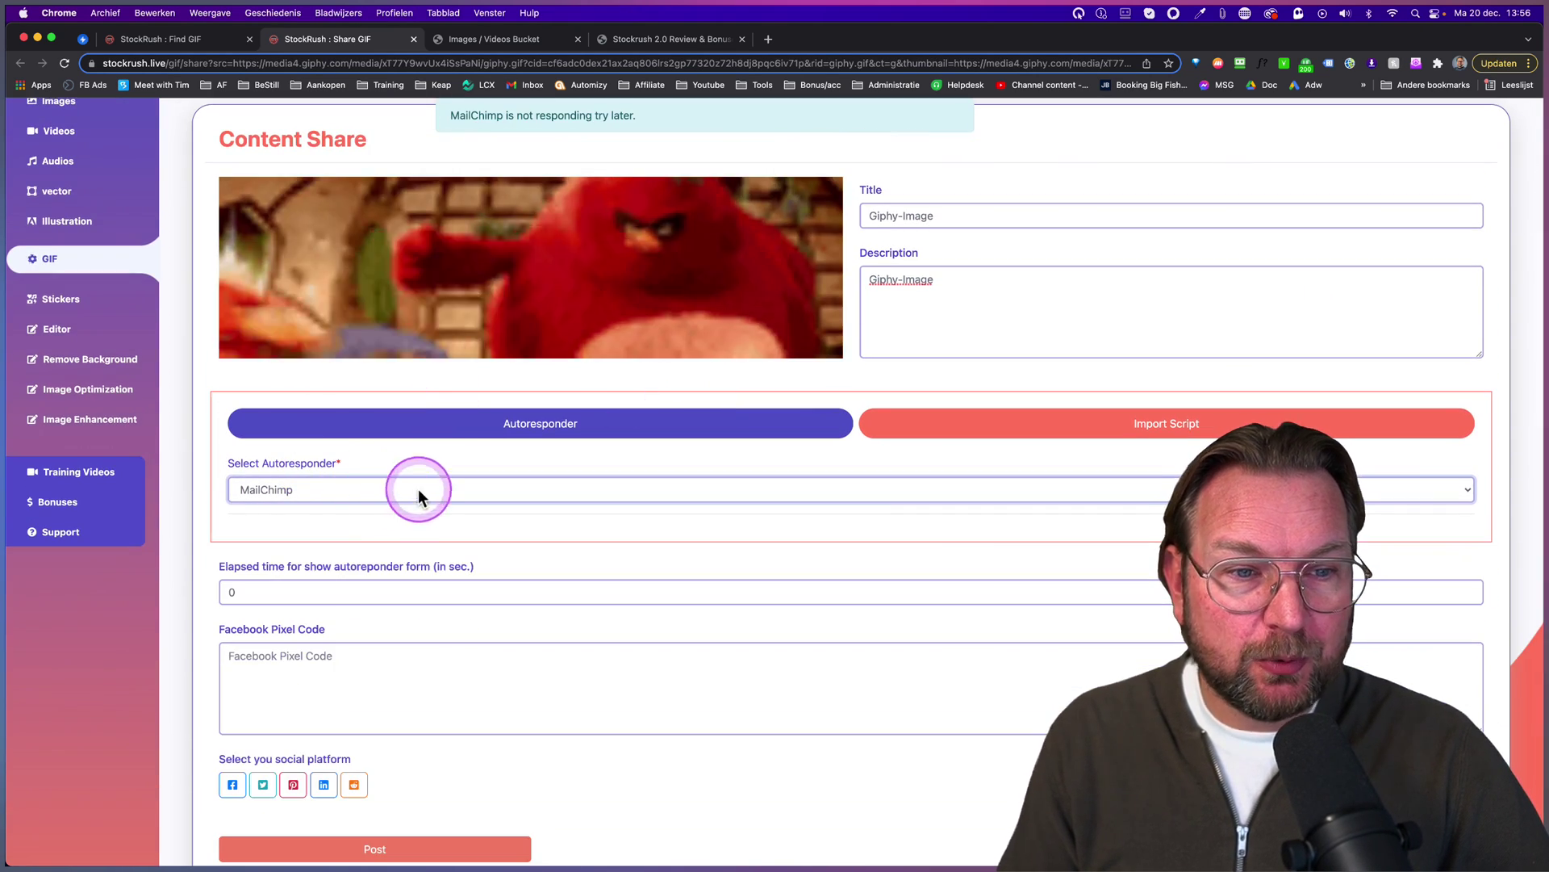
- Review the Facebook Pixel Code and autoresponder delay fields, zooming the page in and back
scroll(423, 494, down, 2)
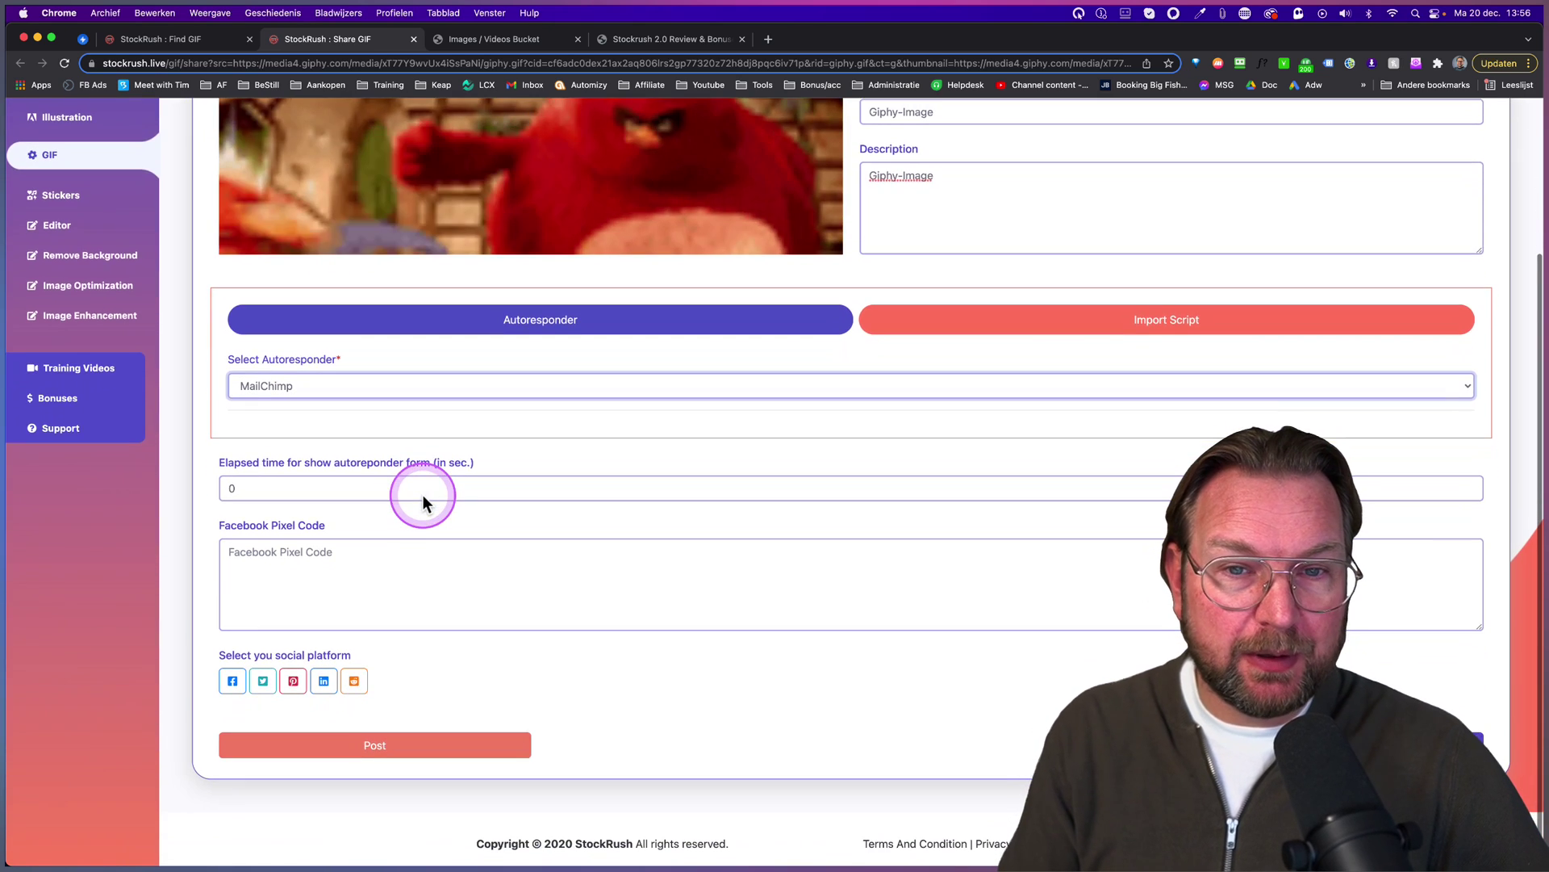
scroll(423, 495, up, 3)
scroll(419, 498, down, 3)
click(326, 580)
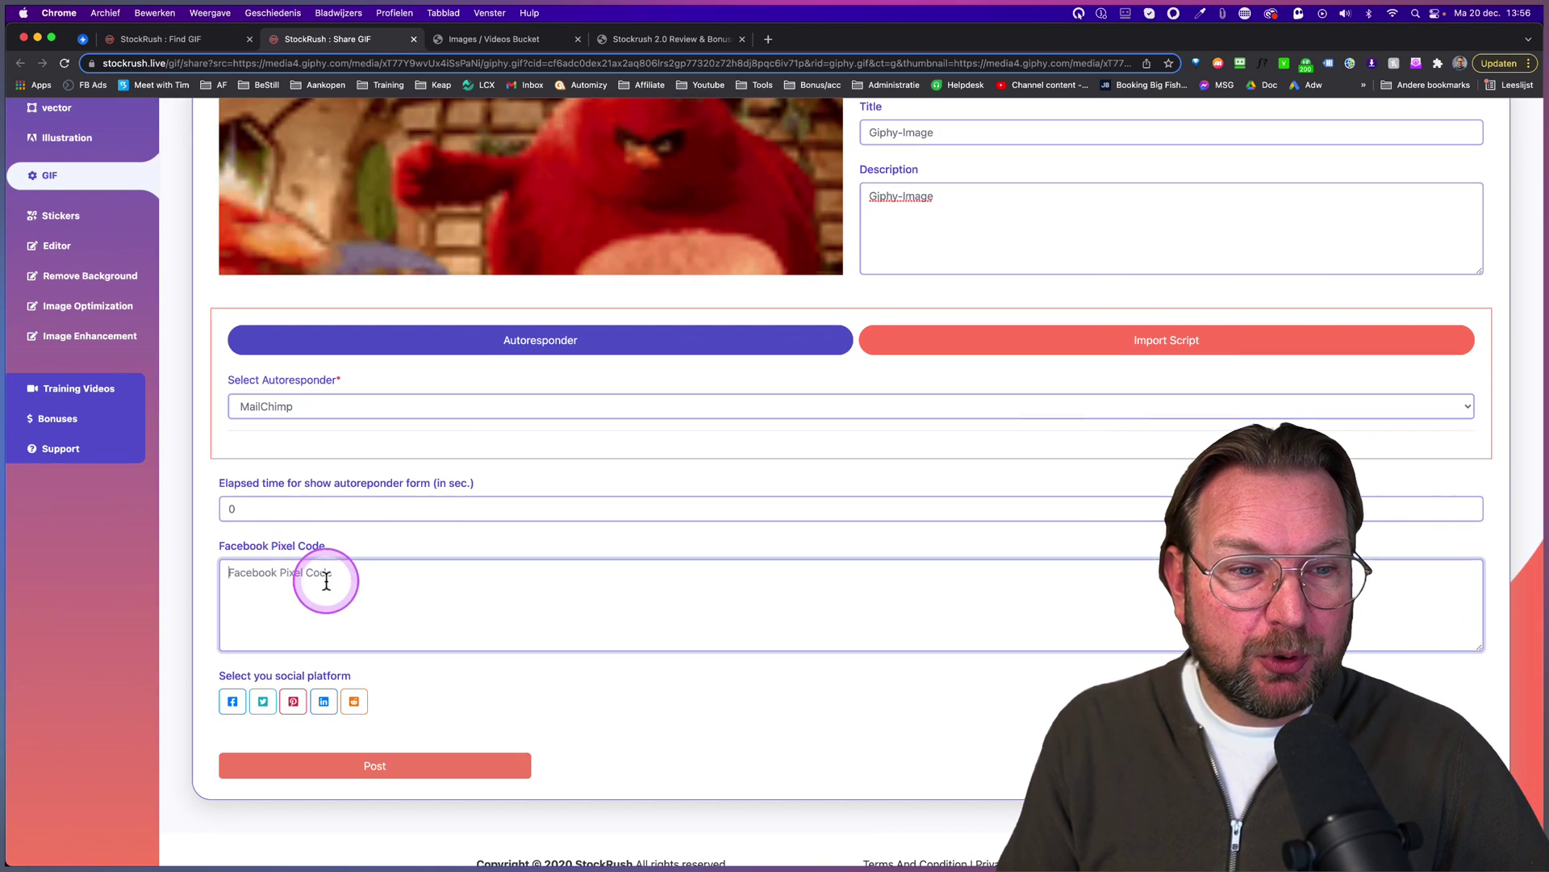
drag(235, 483, 380, 495)
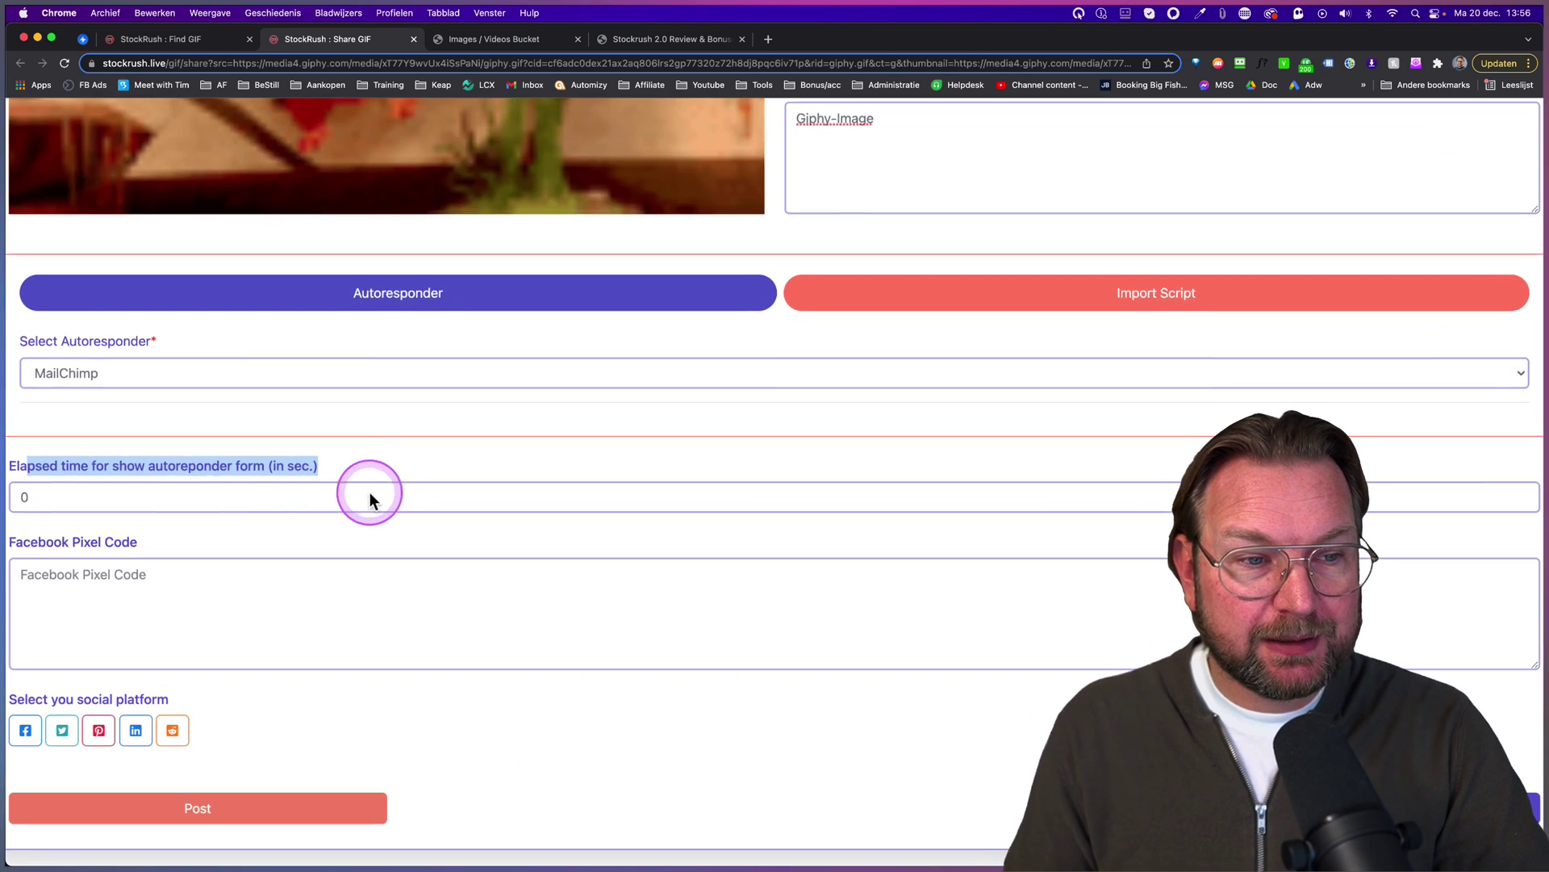
scroll(370, 494, left, 2)
triple_click(182, 457)
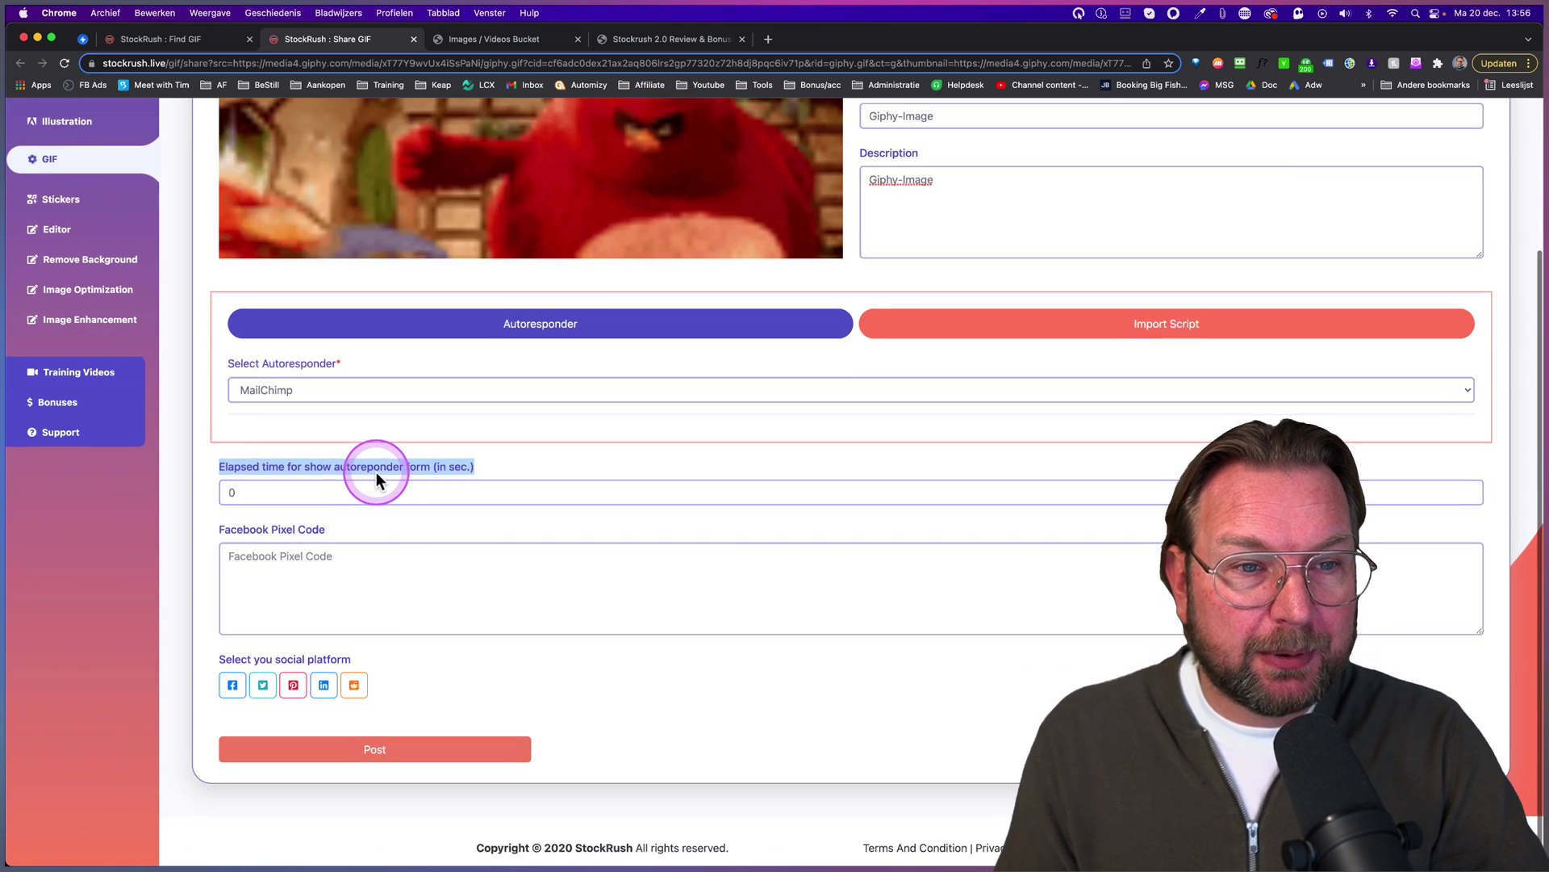
scroll(458, 490, up, 5)
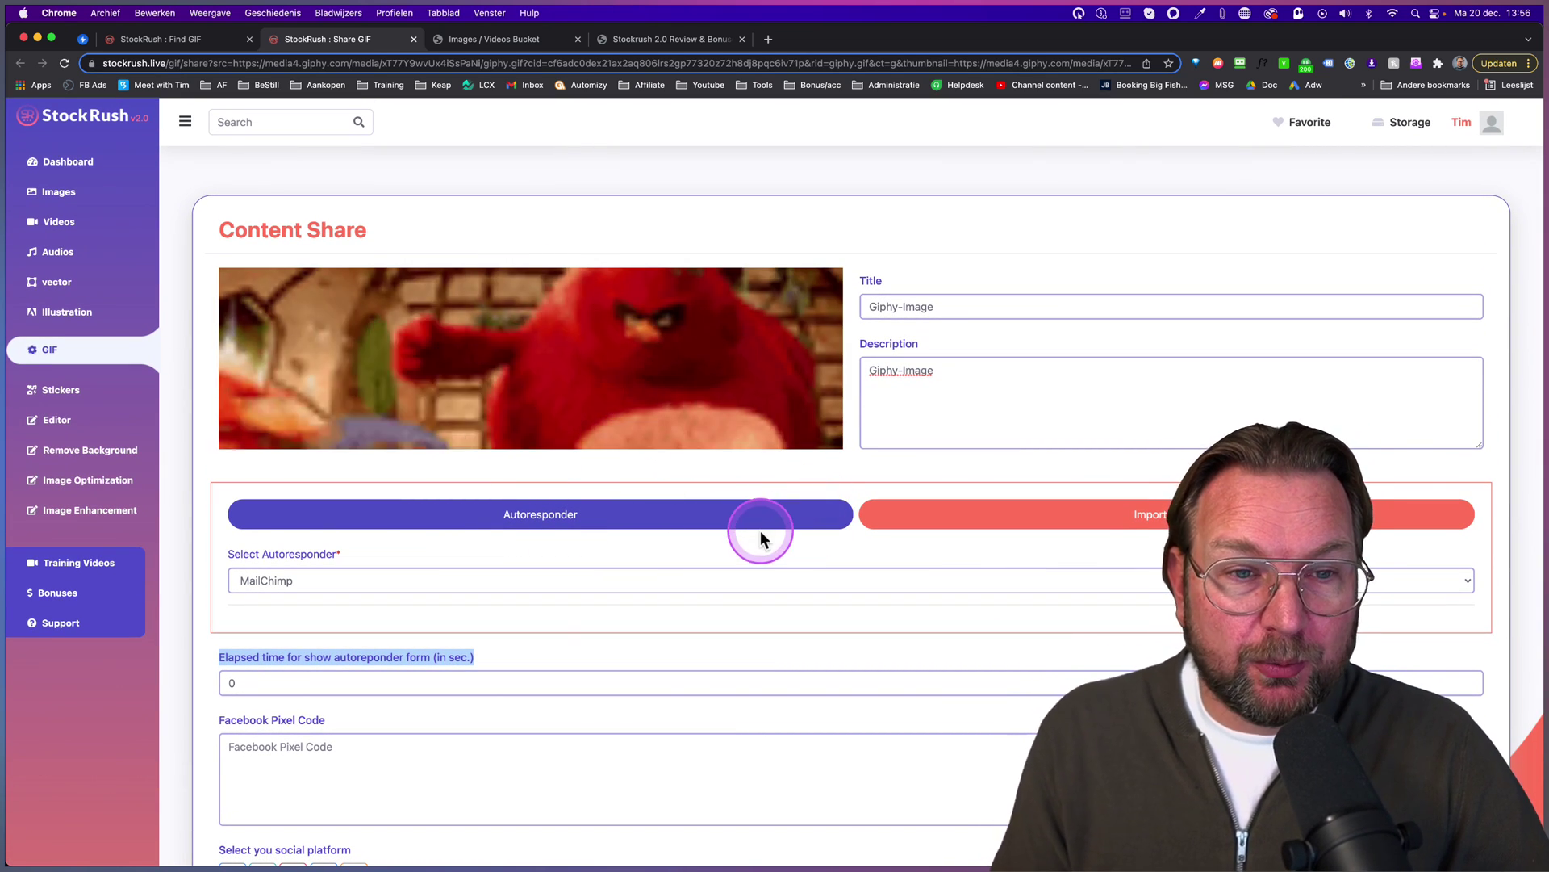
key(super+equal)
key(super+equal)
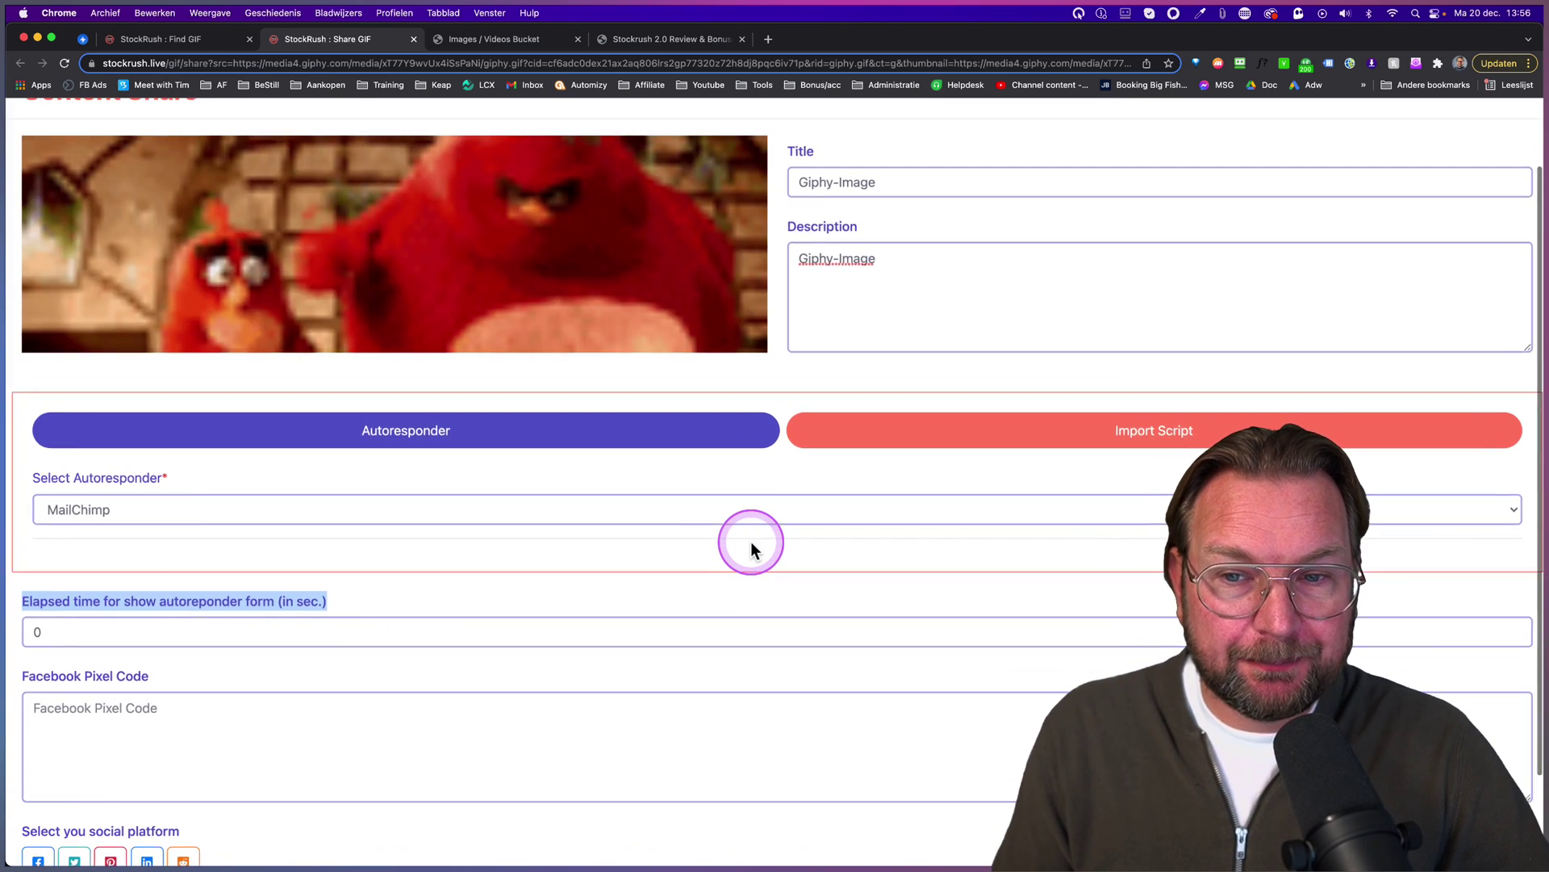
key(super+0)
- Add the desert landscape GIF to Favorite from the GIF library
click(48, 286)
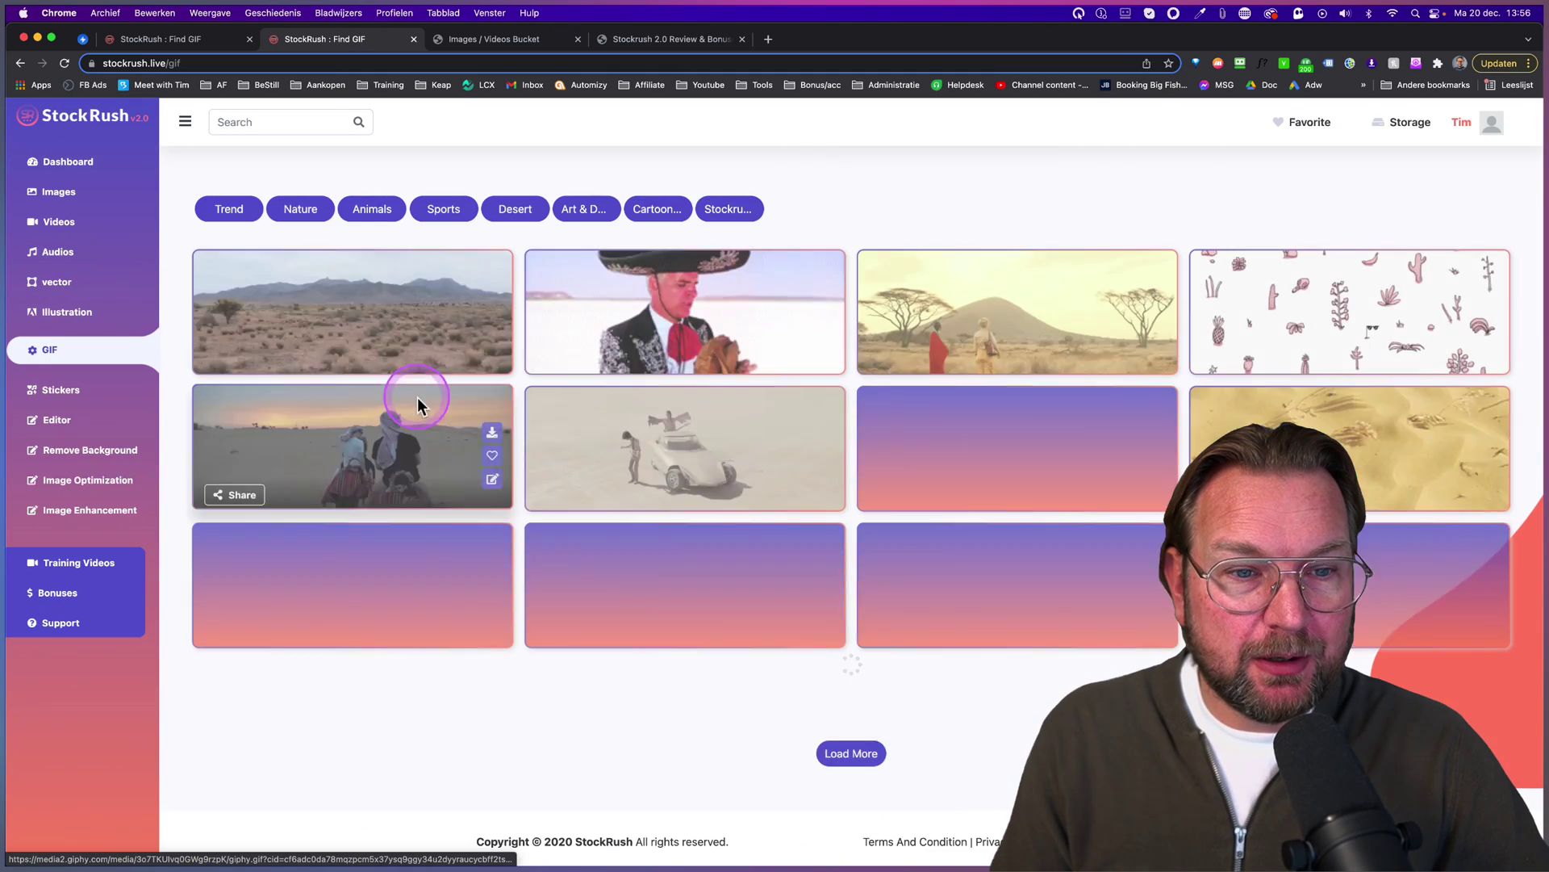
mouse_move(474, 342)
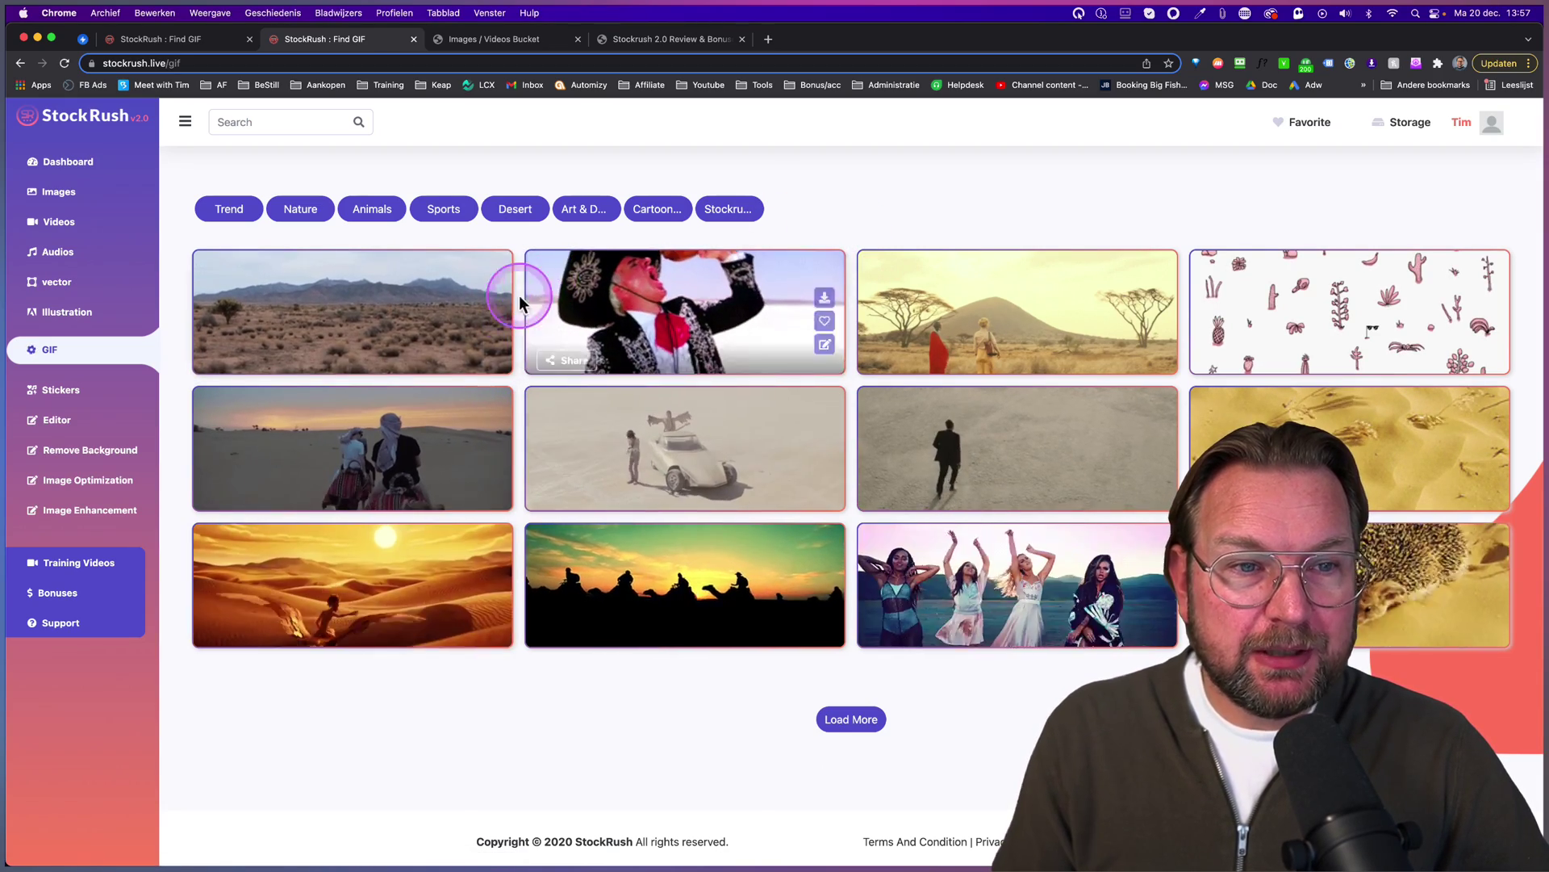
mouse_move(484, 312)
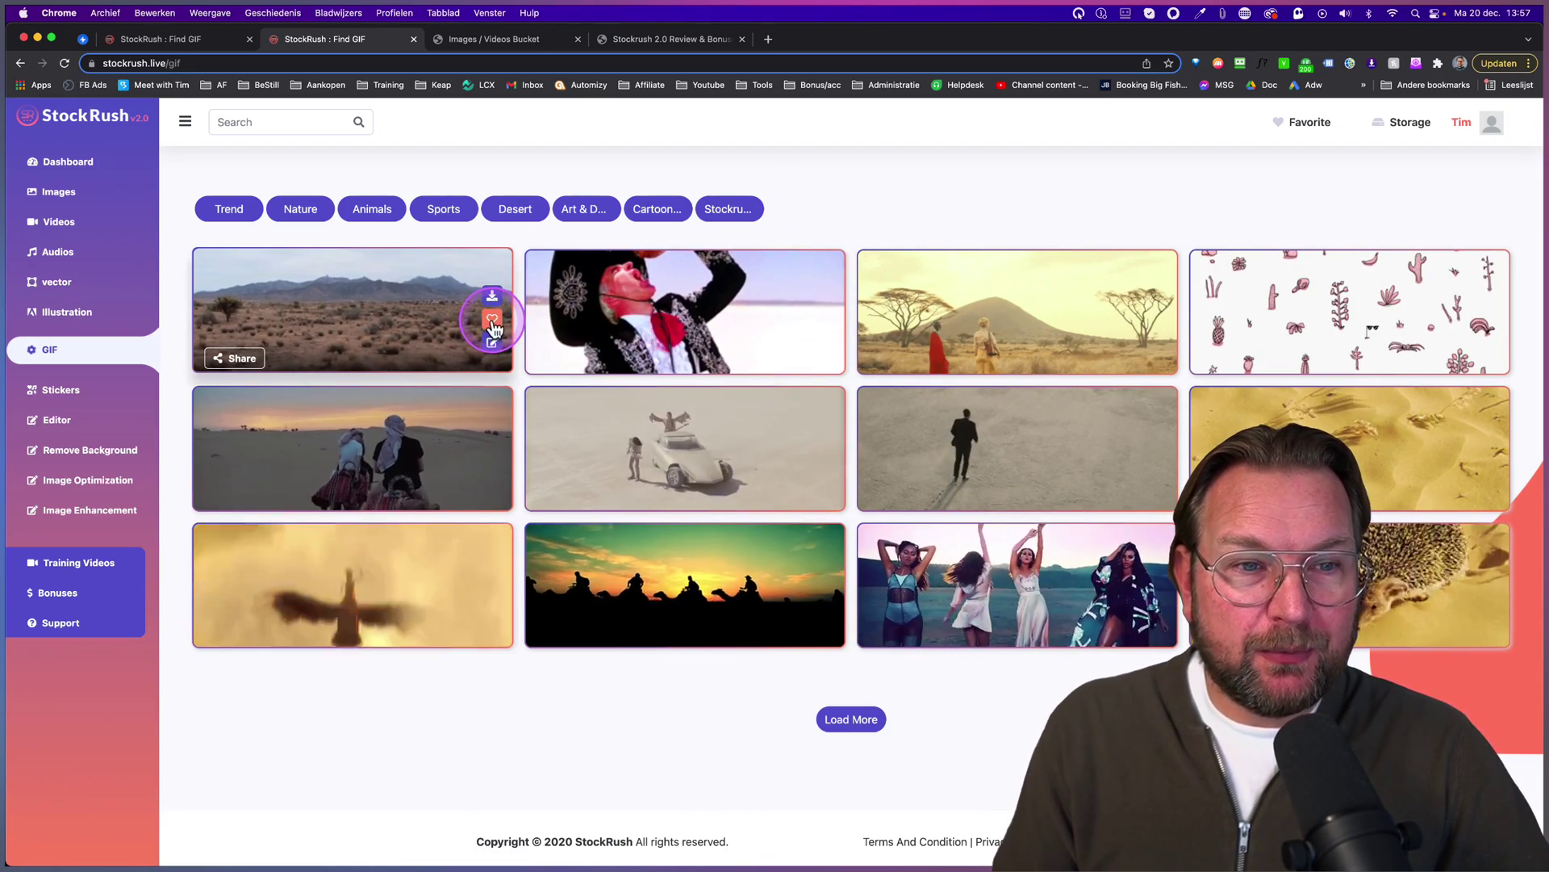
click(492, 322)
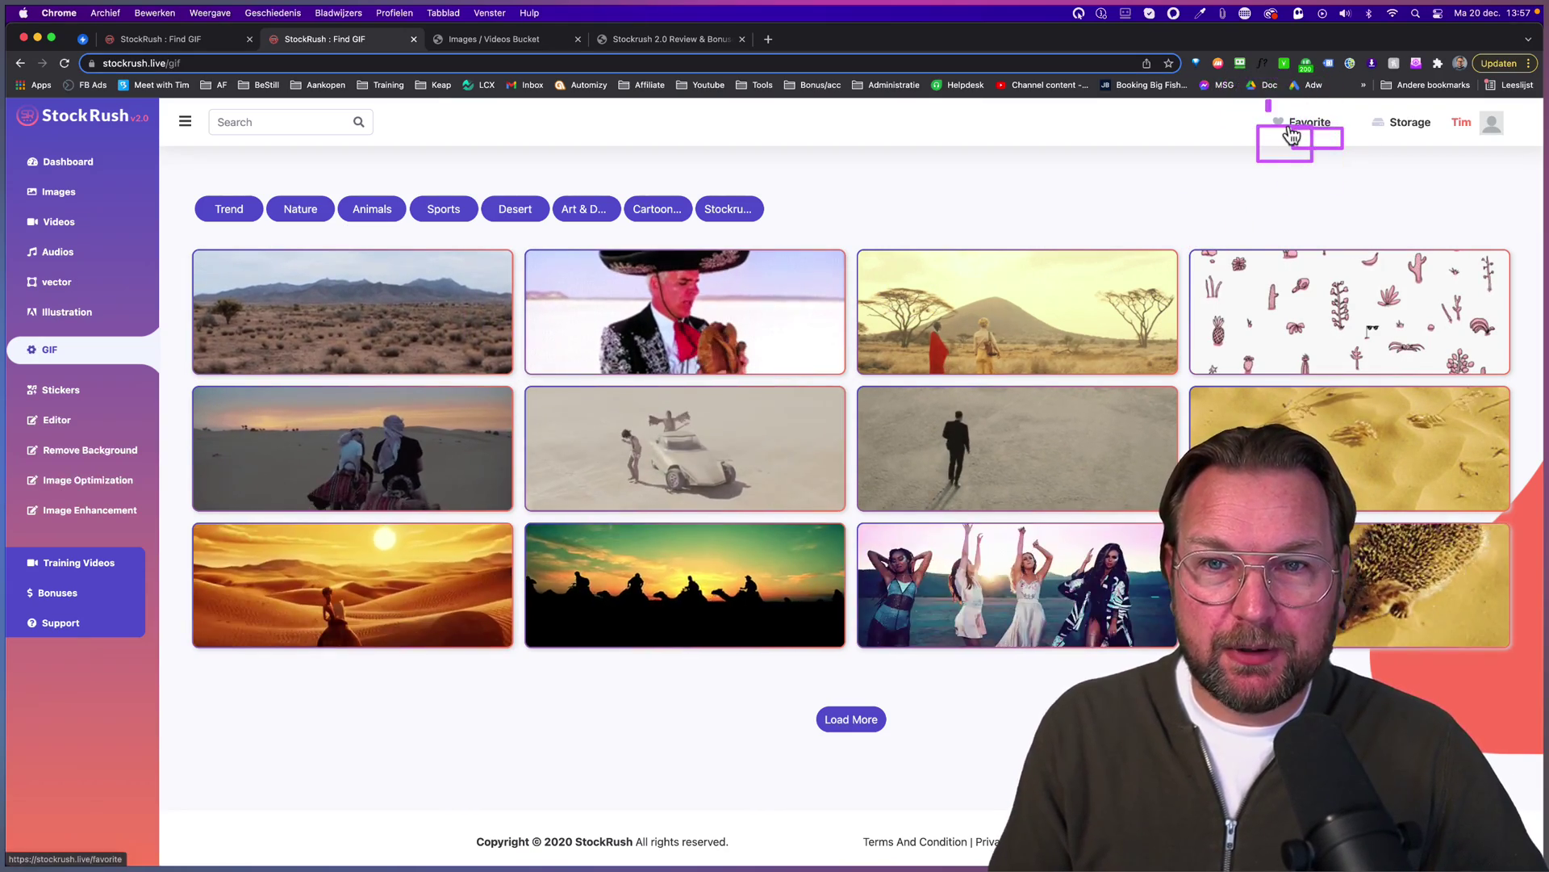
click(1356, 157)
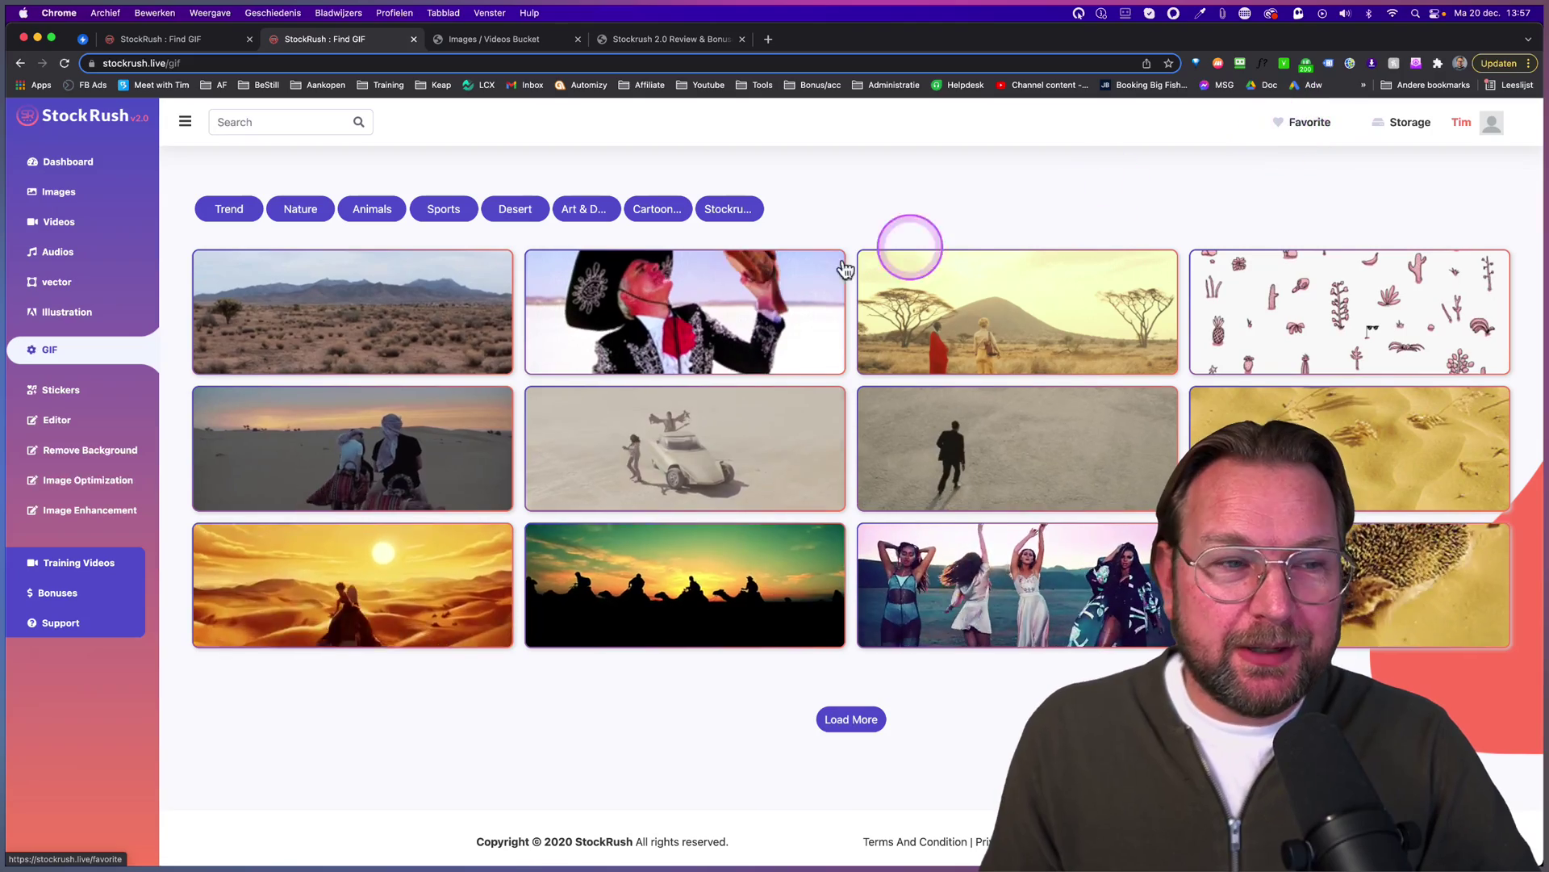
mouse_move(271, 456)
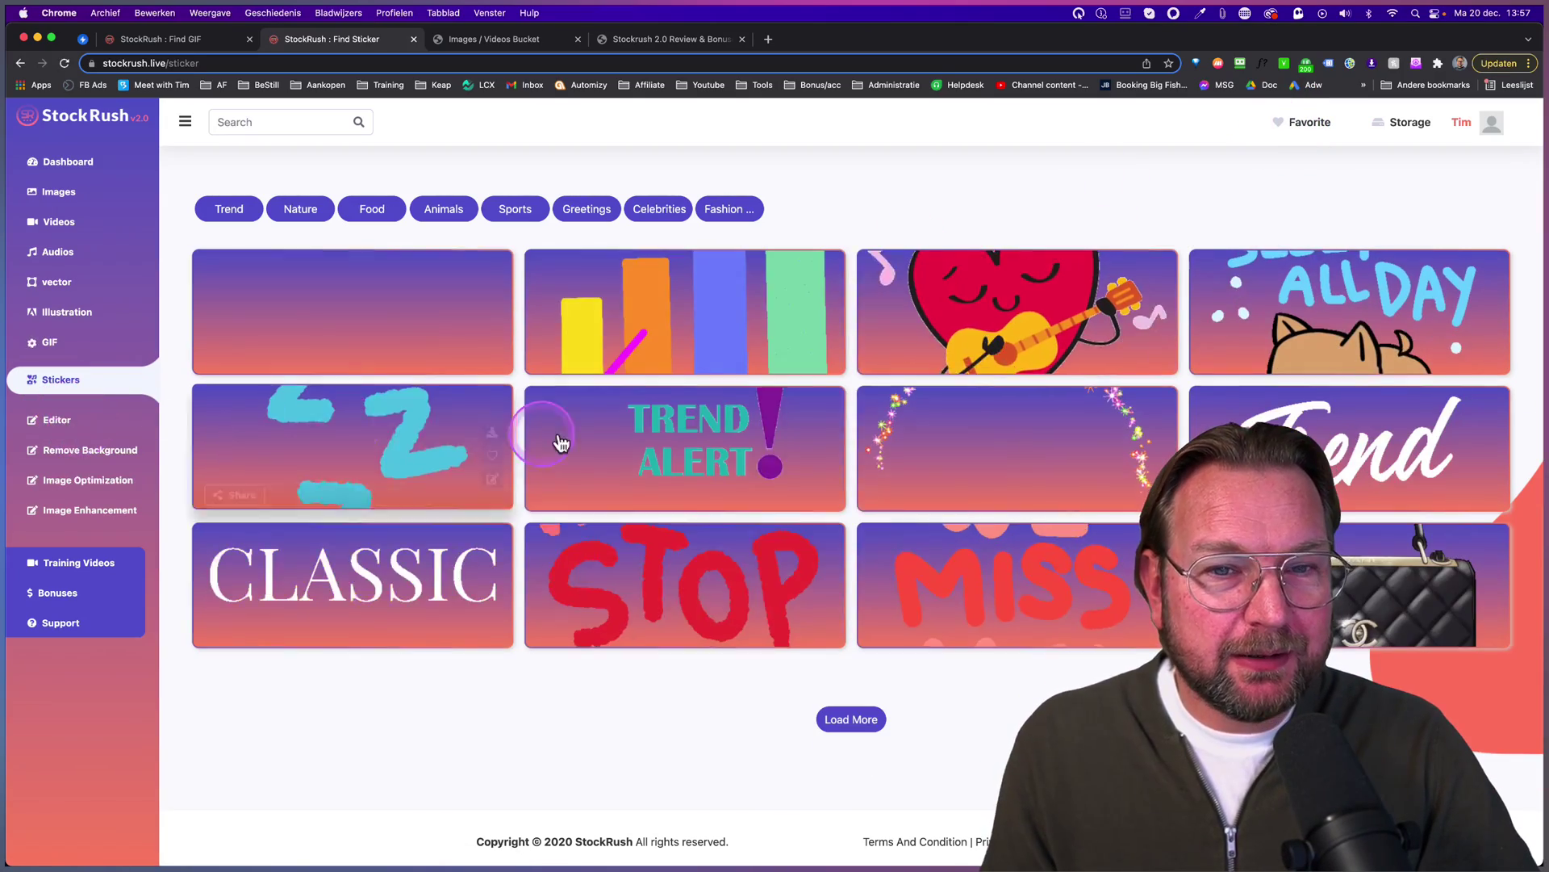
- Load more stickers into the Stickers grid
mouse_move(982, 496)
click(851, 719)
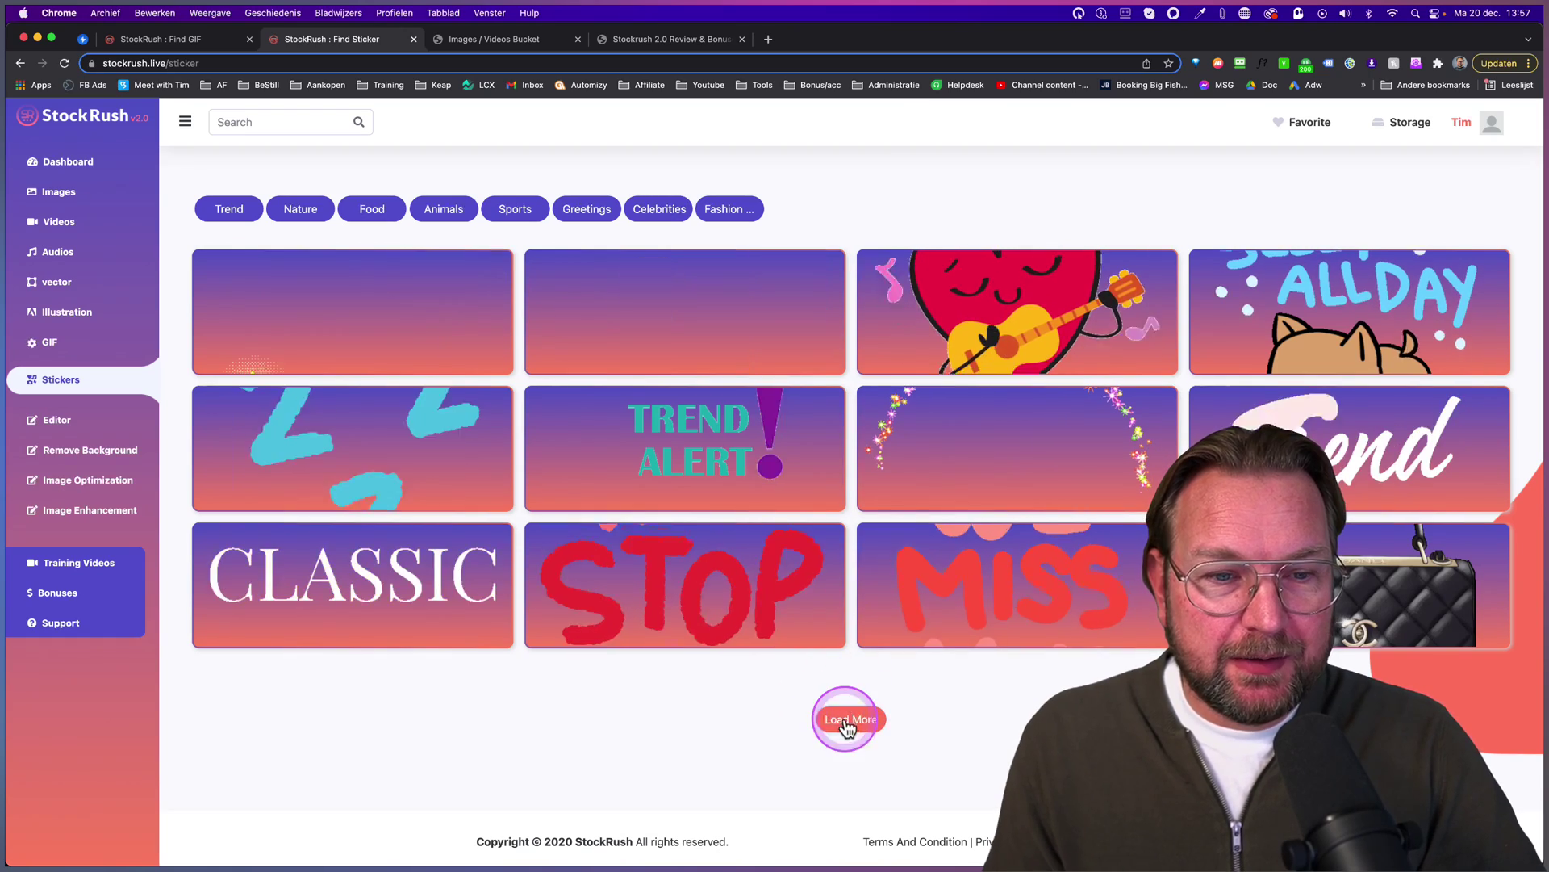
mouse_move(895, 596)
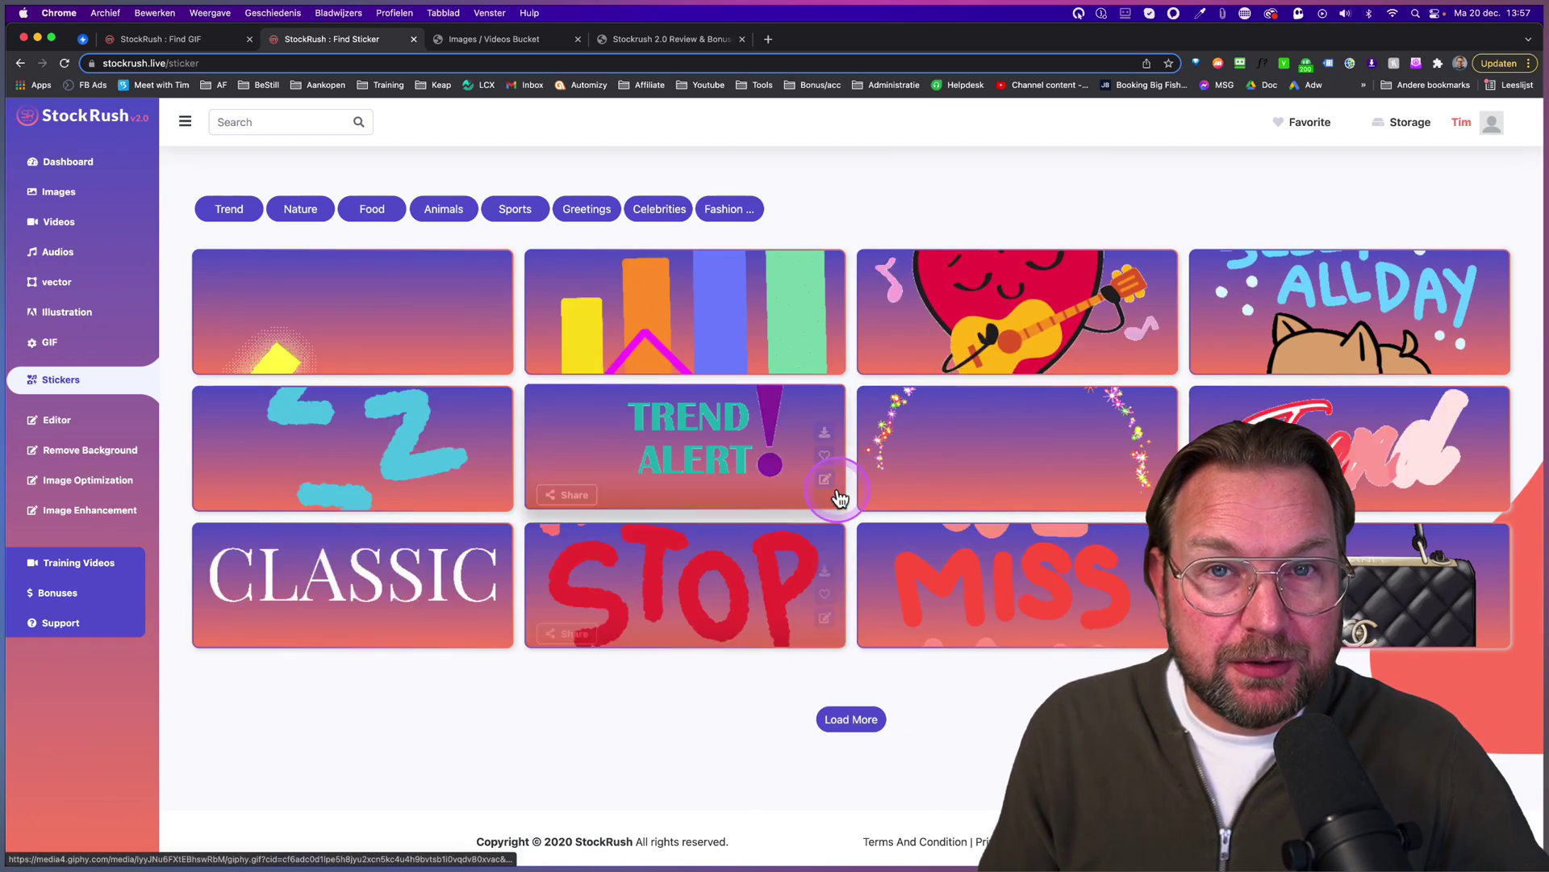
mouse_move(422, 480)
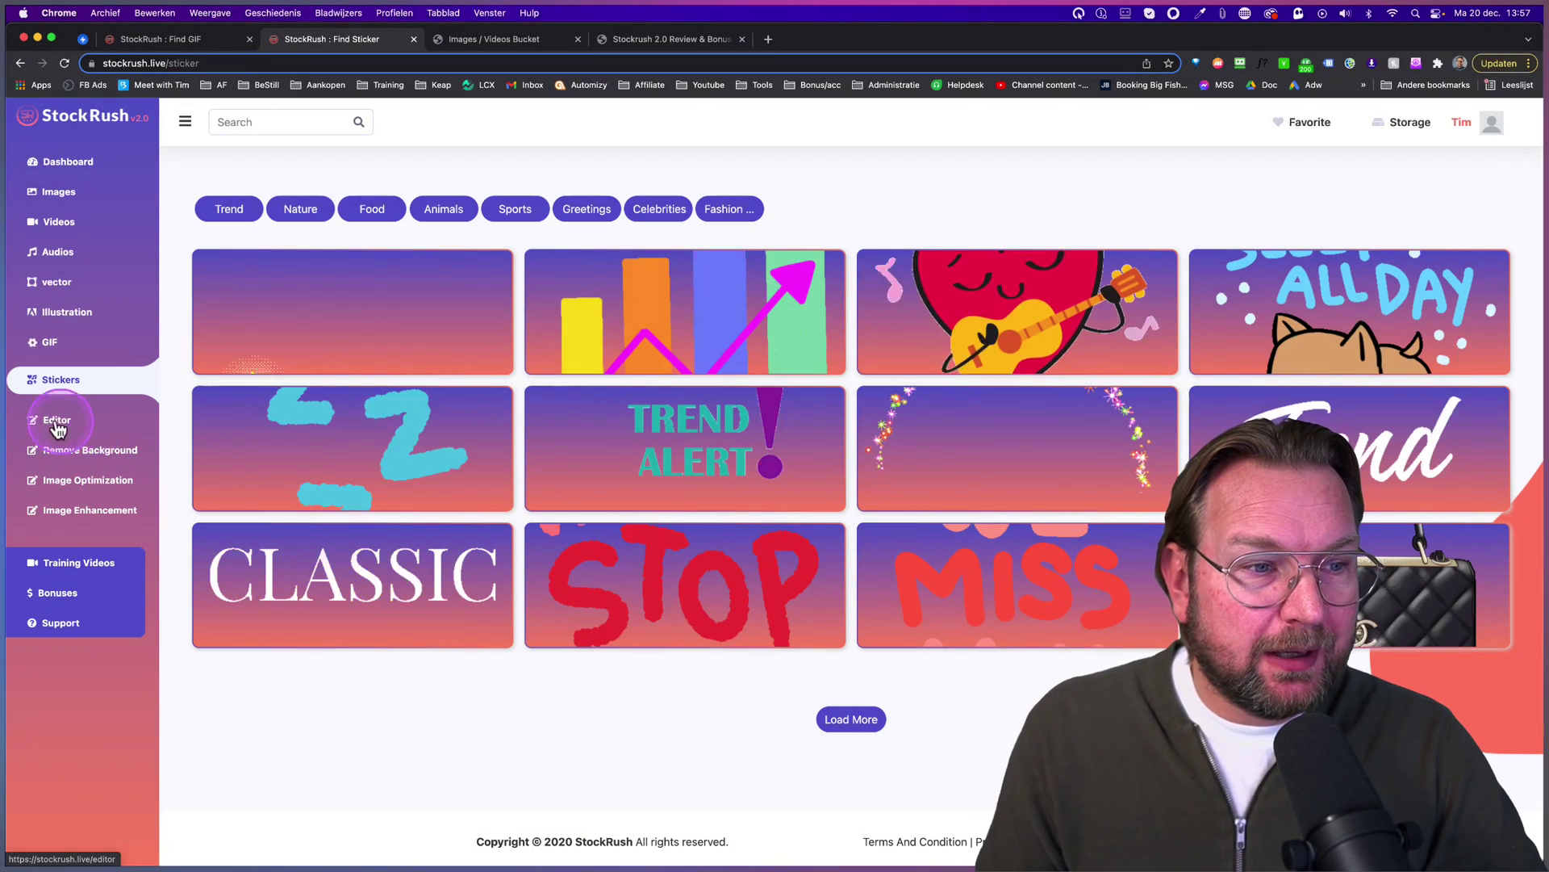
- Open the design editor and set a Custom 1020 × 1020 canvas layout
click(50, 423)
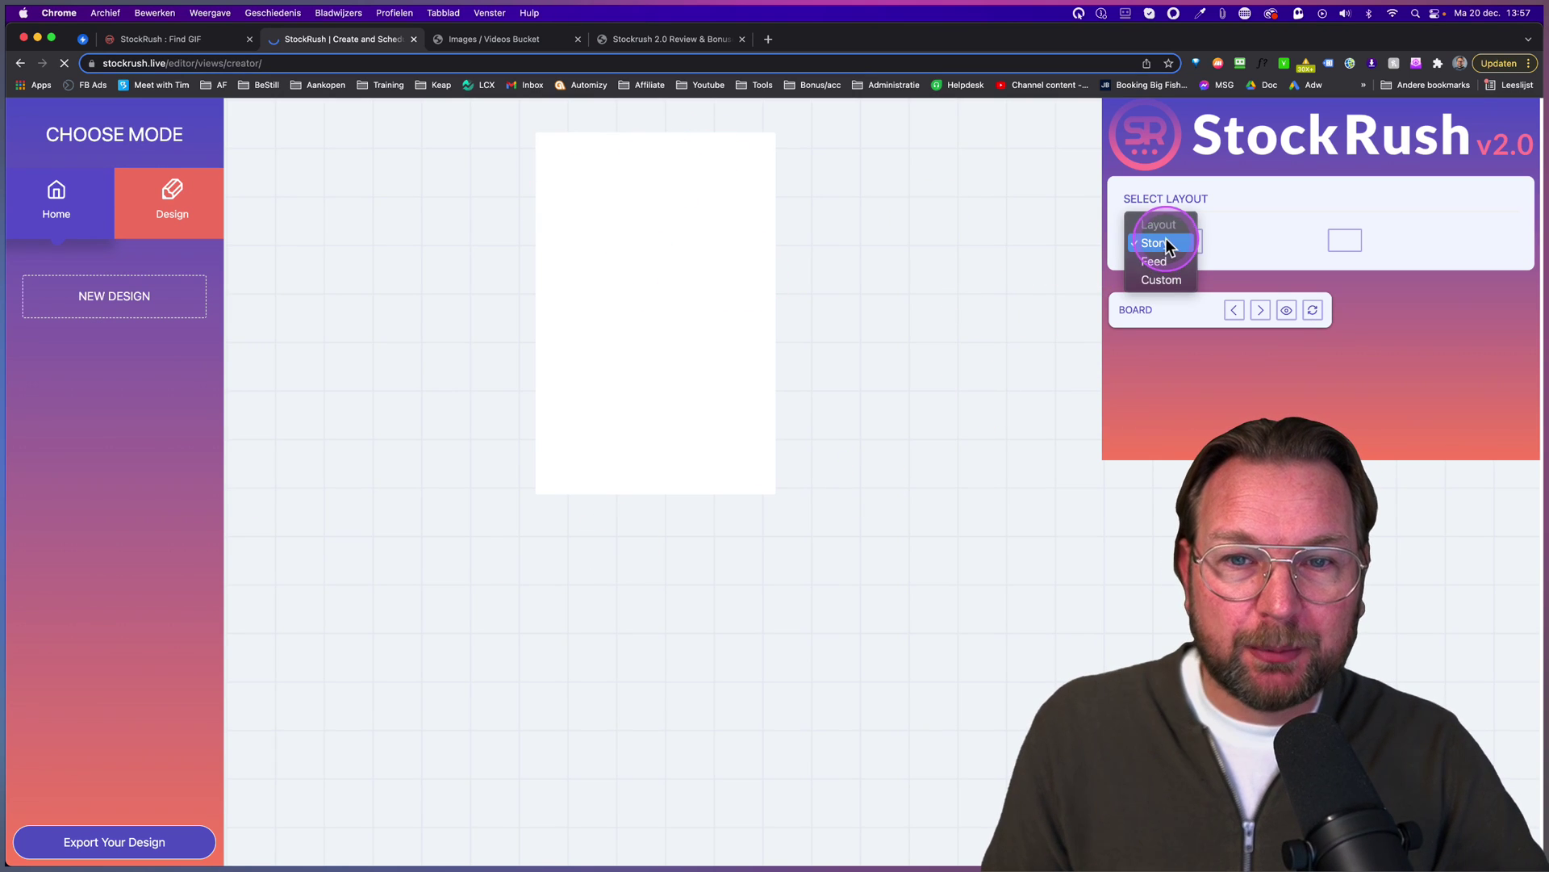
click(1157, 258)
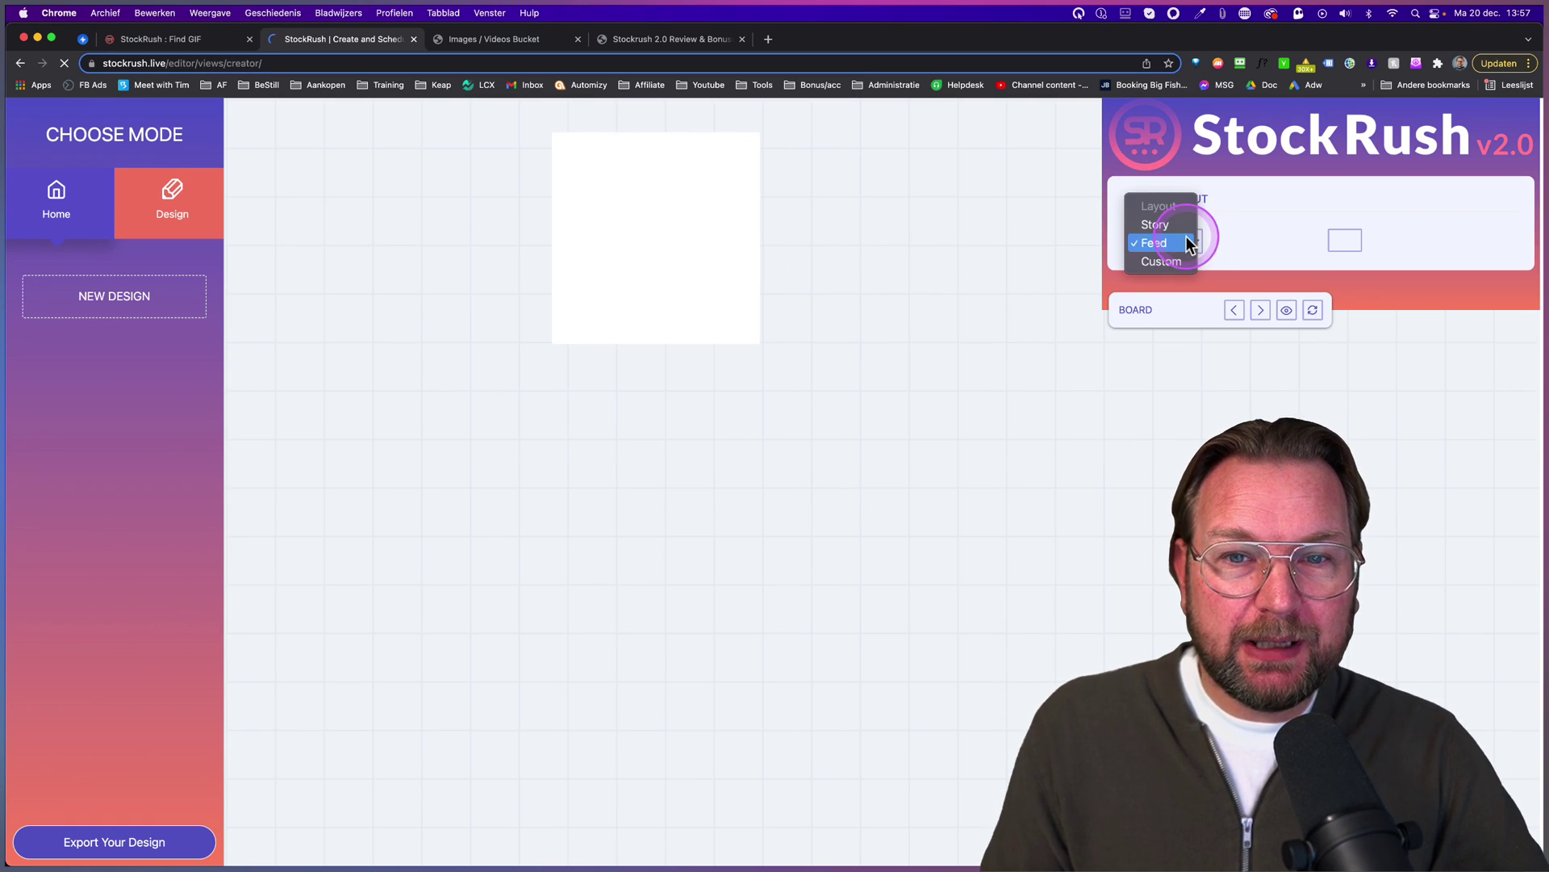
click(1178, 263)
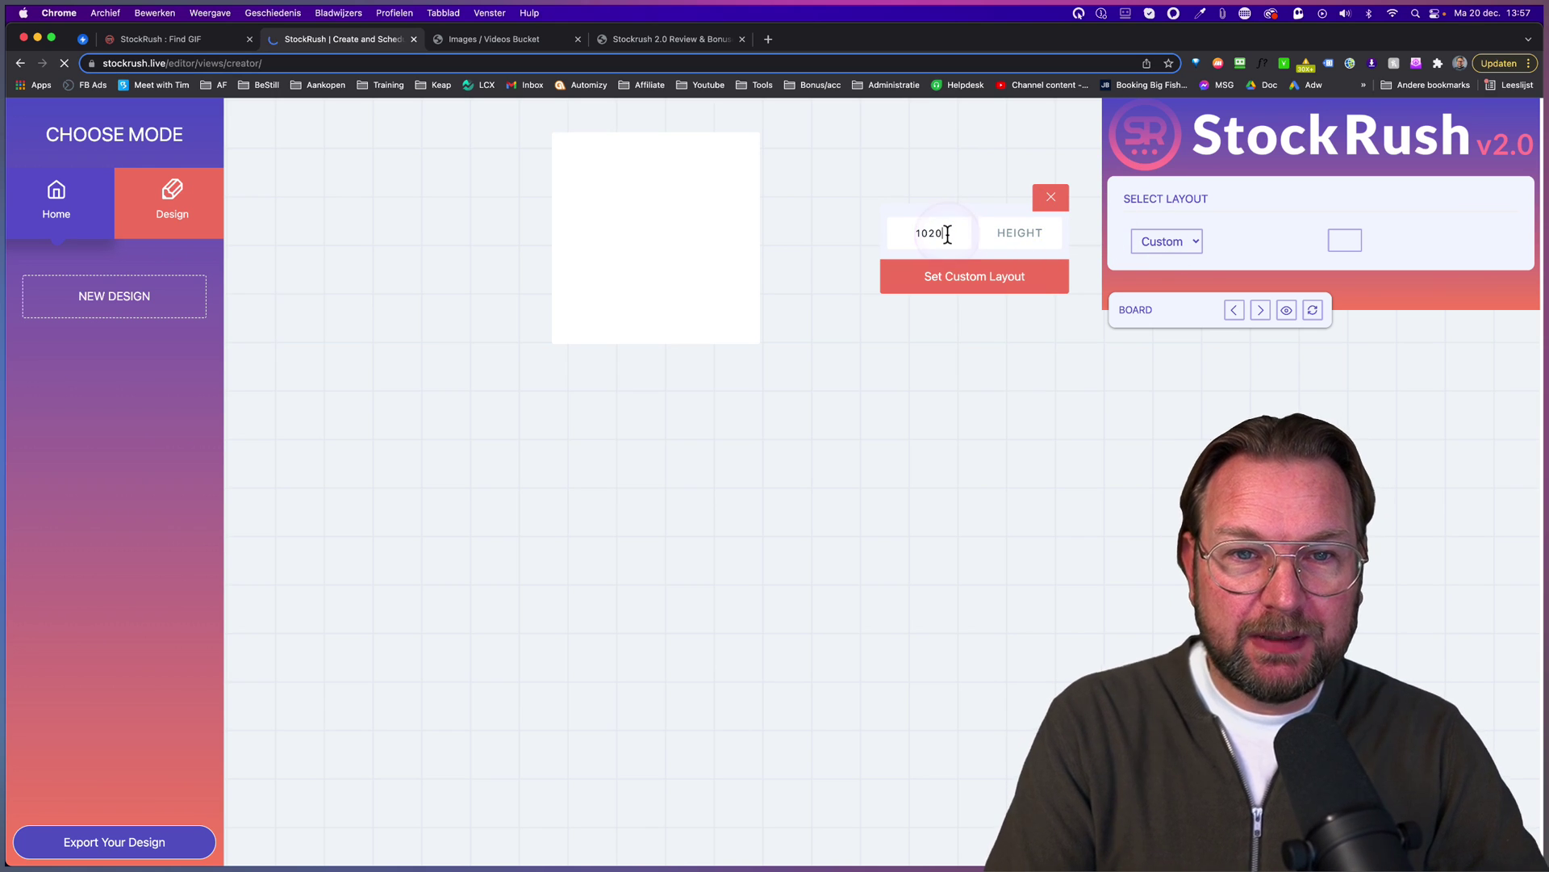
text(1020)
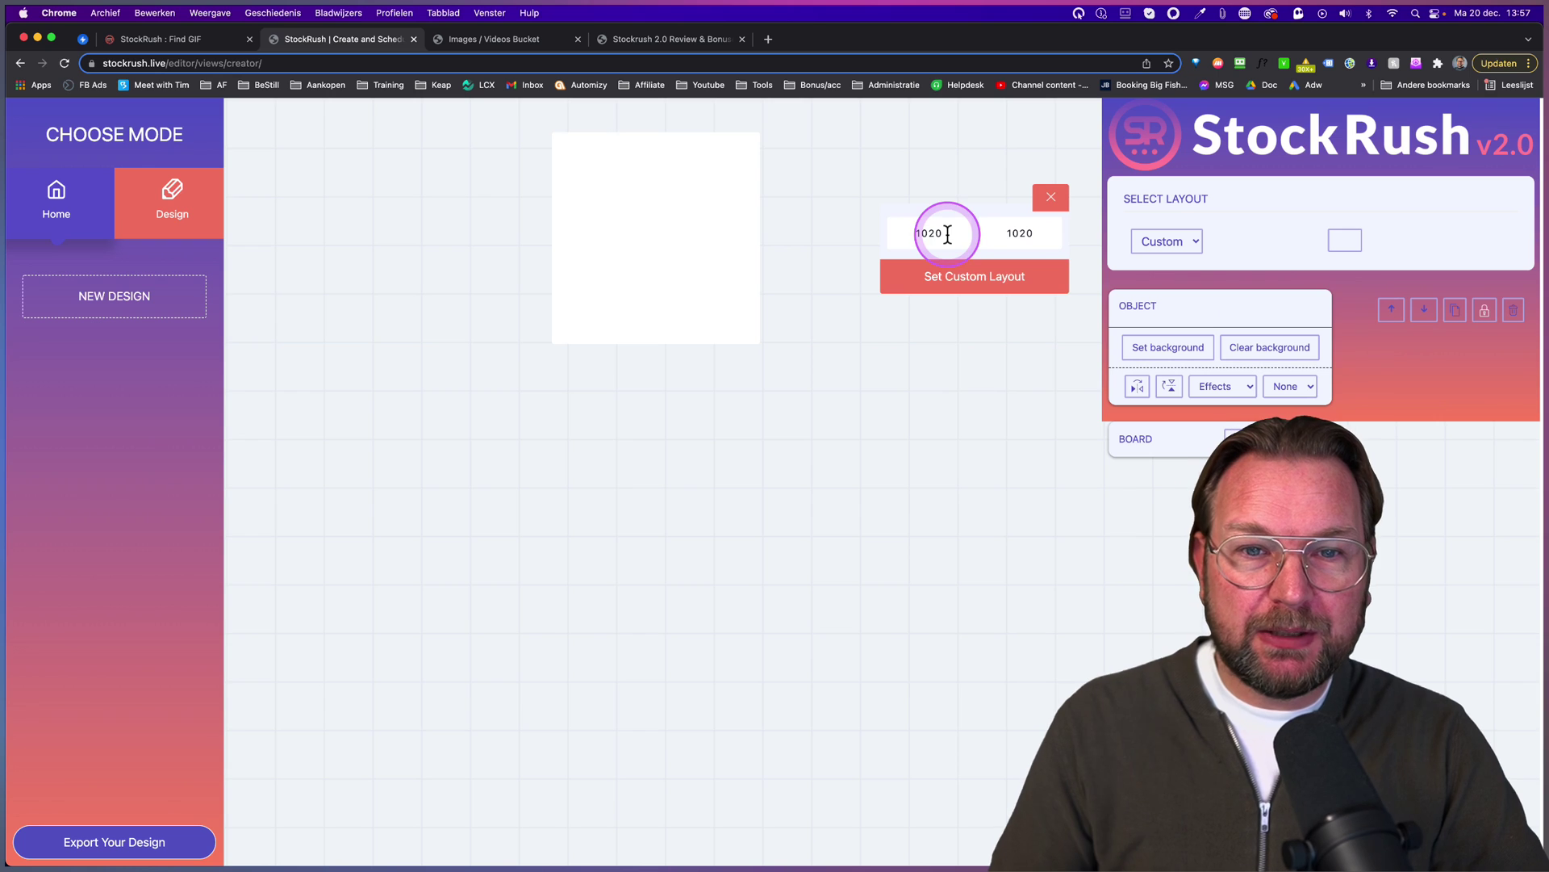
click(943, 278)
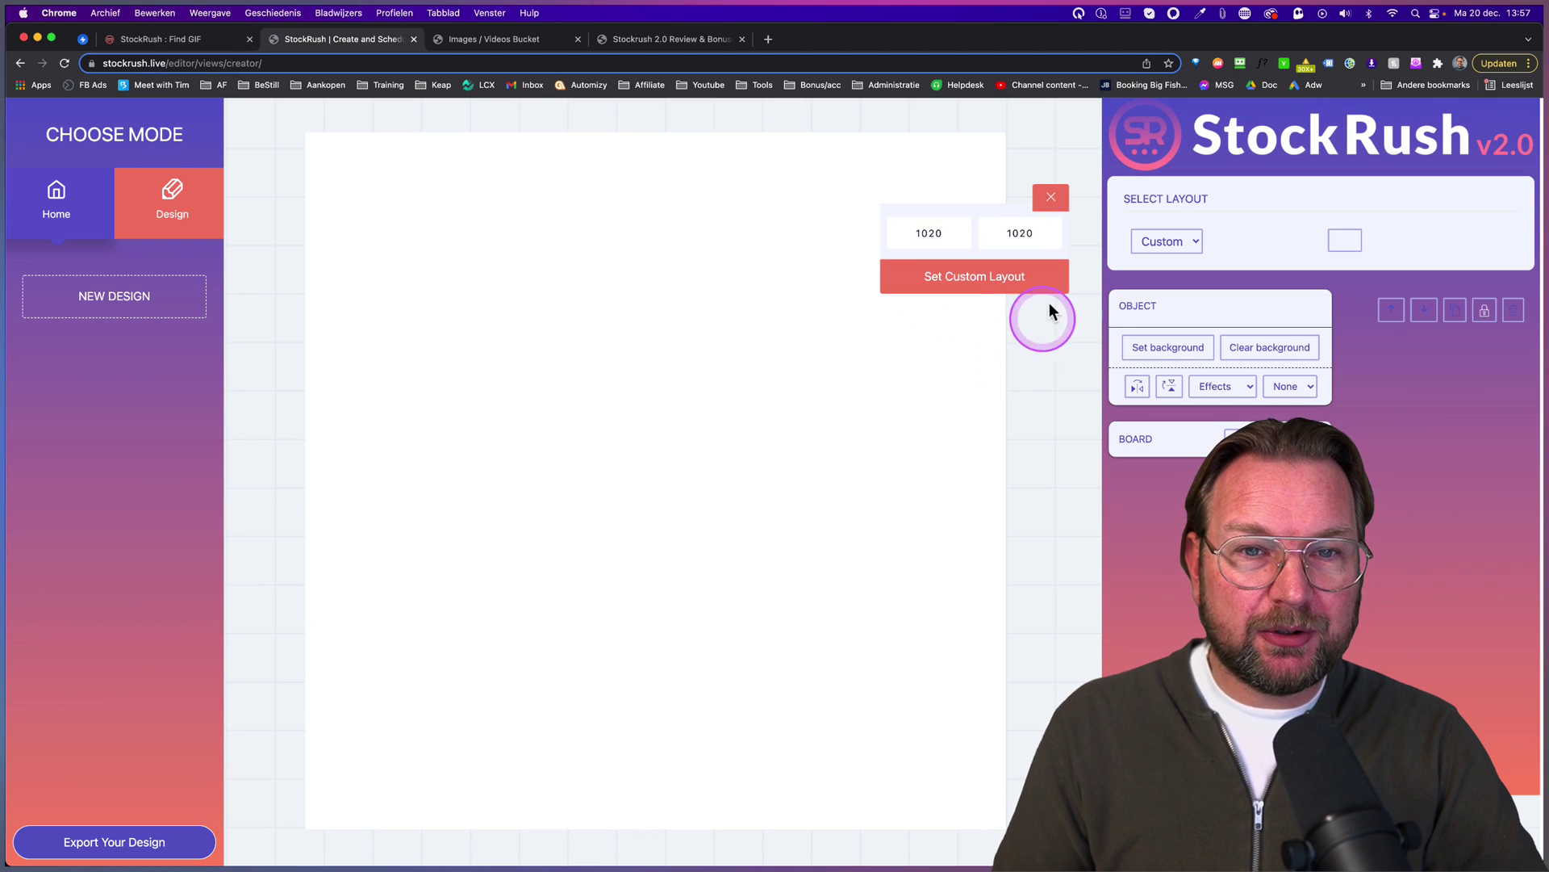
click(1052, 200)
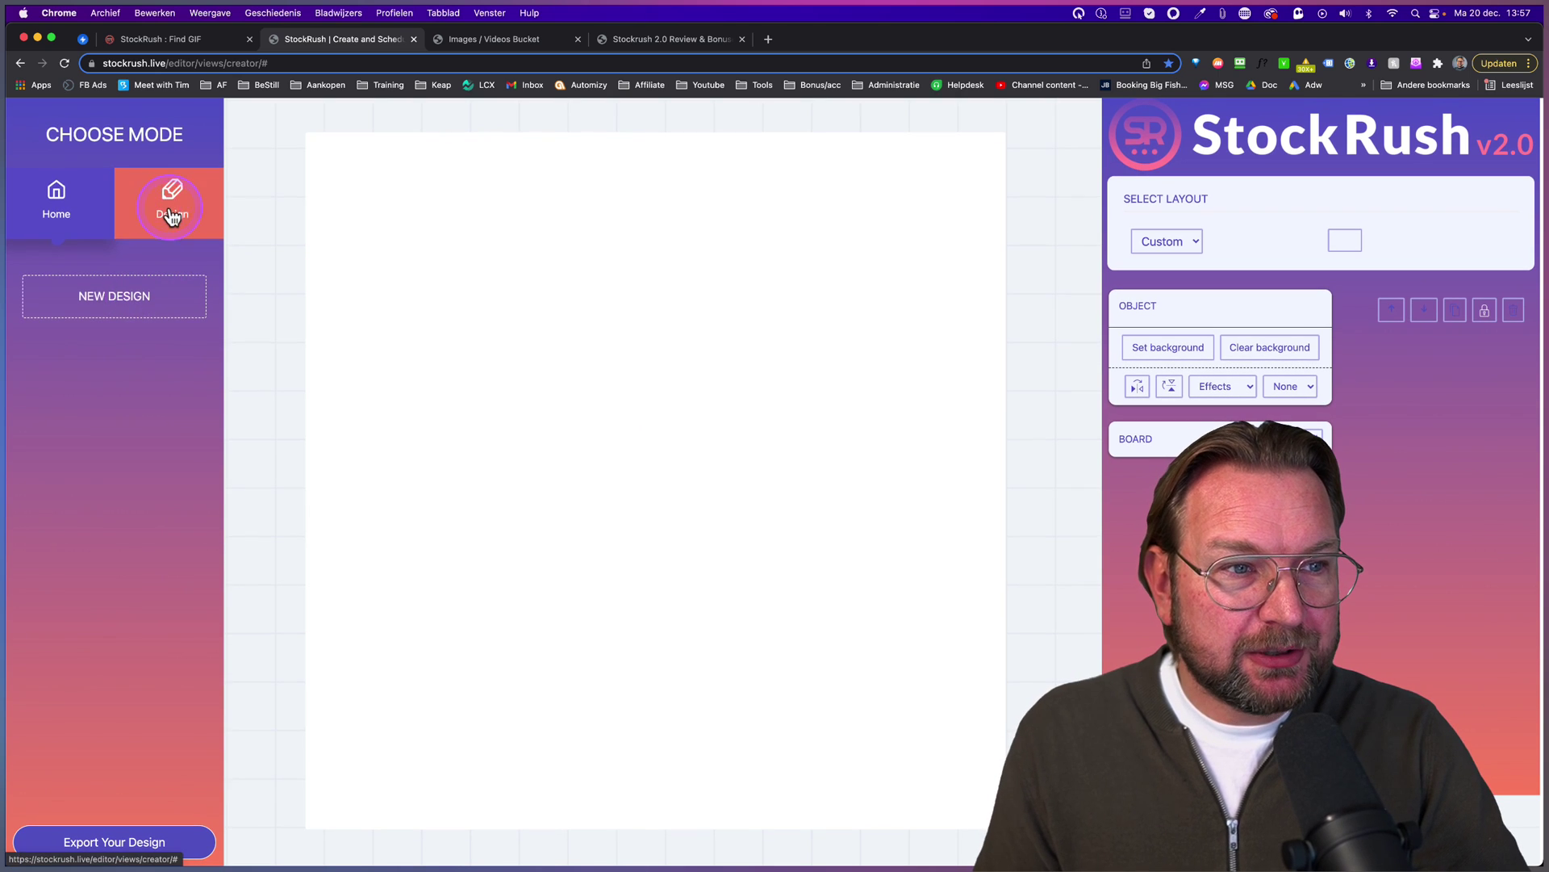
- Add a text box and move it near the top of the canvas
click(113, 276)
click(157, 303)
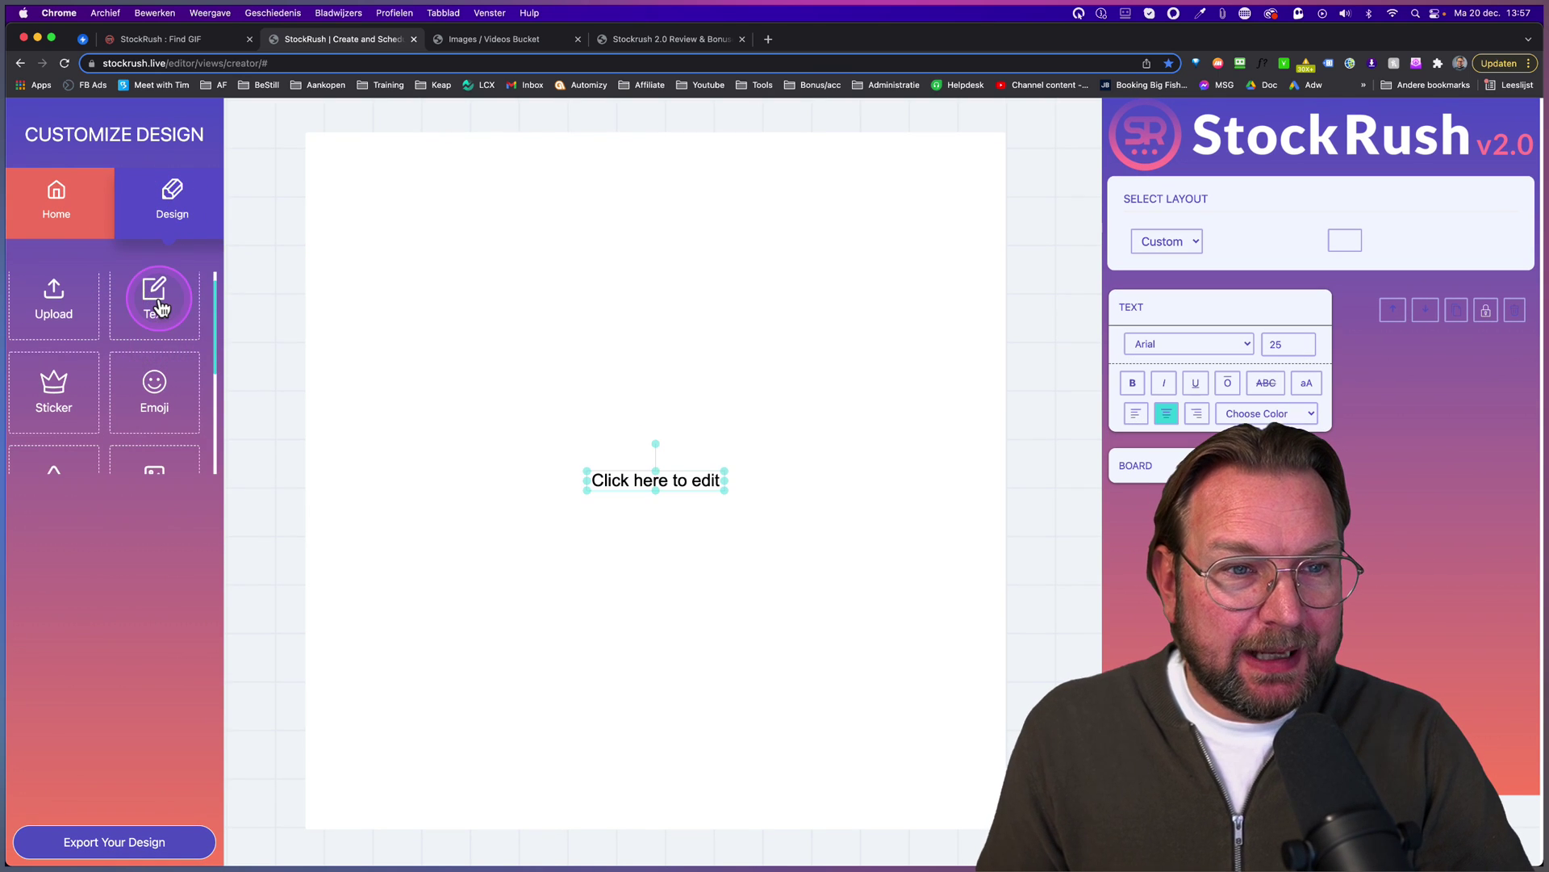
drag(643, 488, 498, 208)
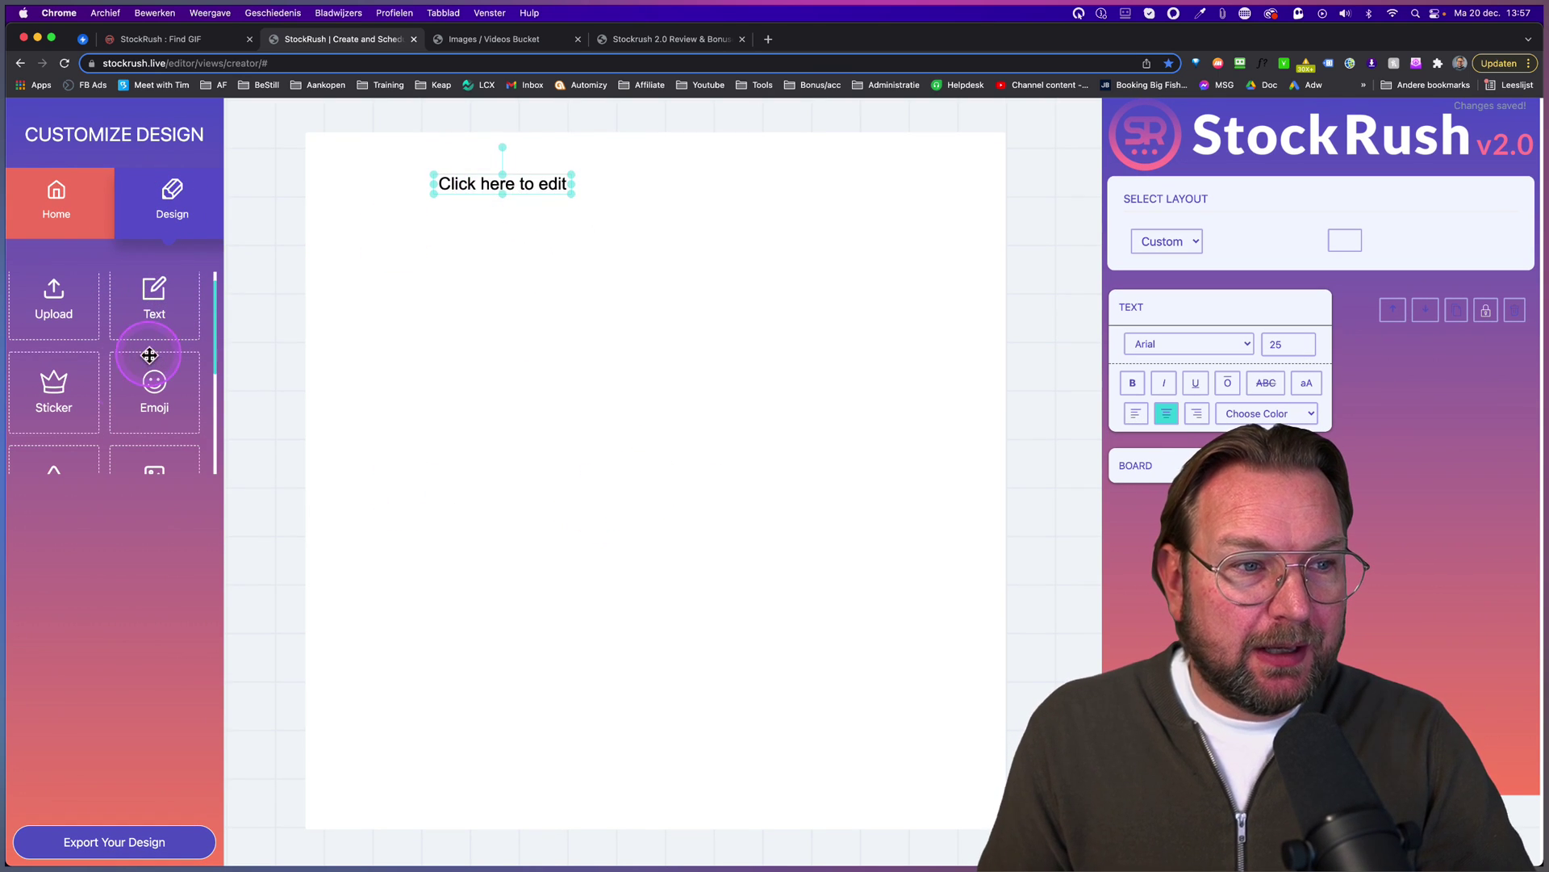
- Add the 100 sticker under the text, tilt it slightly clockwise and enlarge it
click(13, 418)
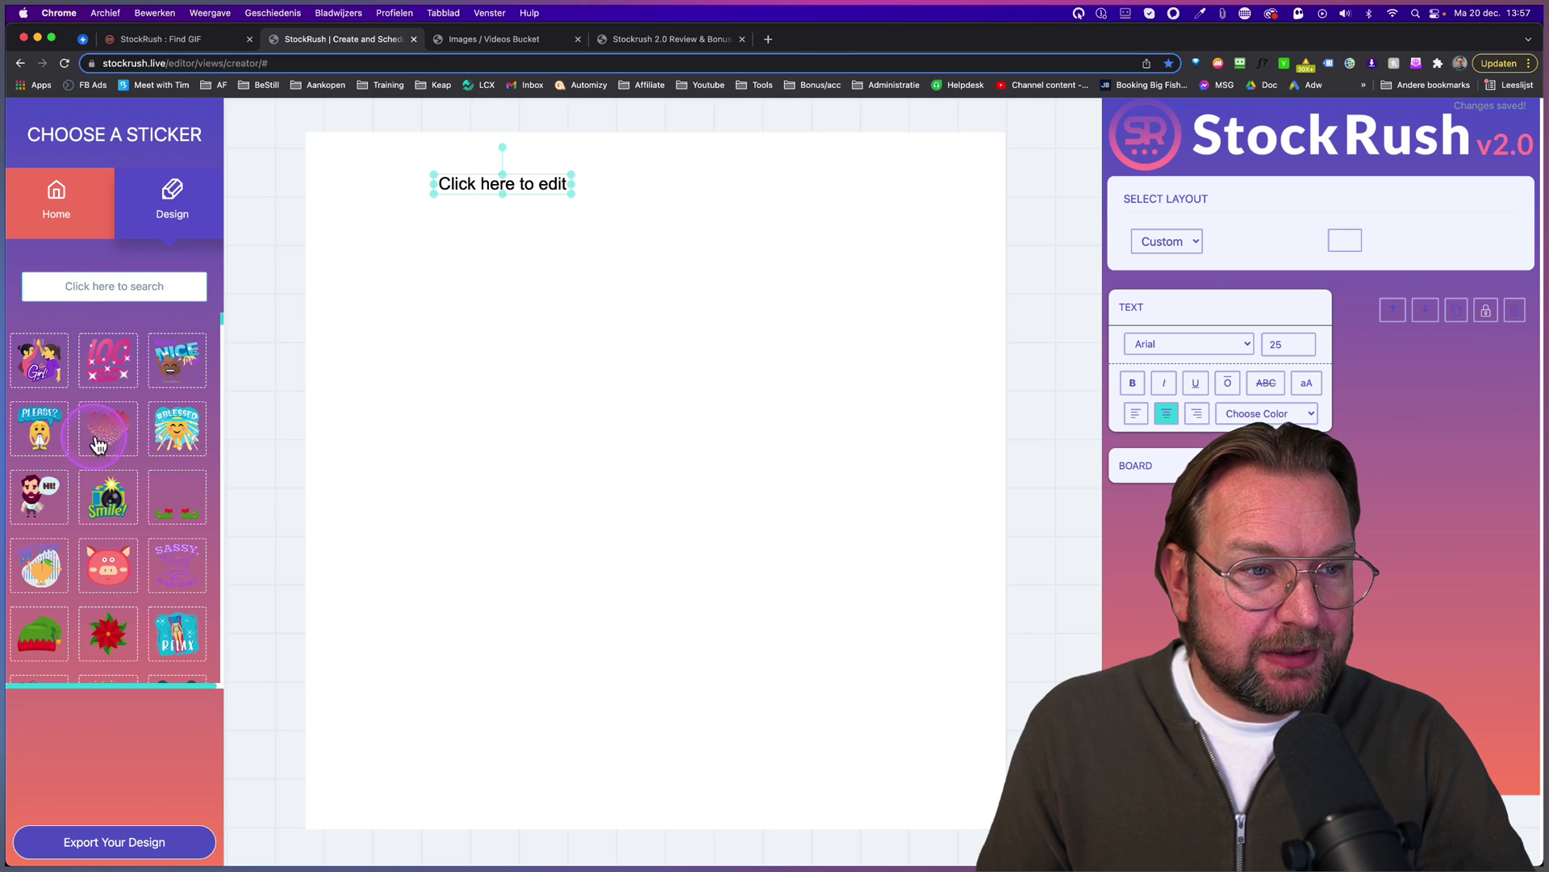
click(108, 371)
drag(703, 528, 539, 365)
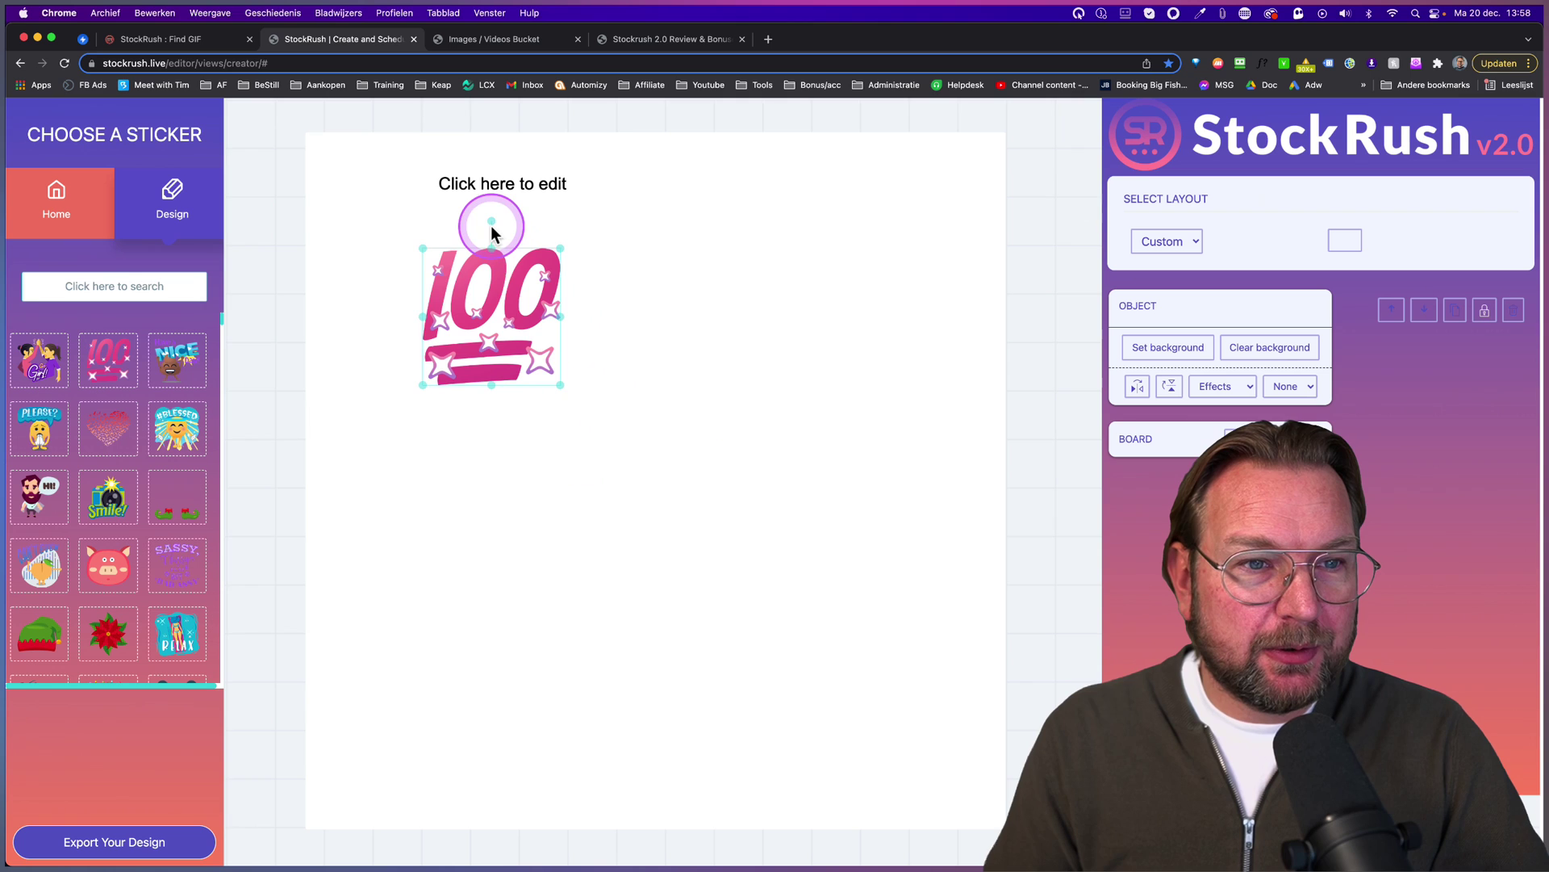
drag(489, 221, 474, 231)
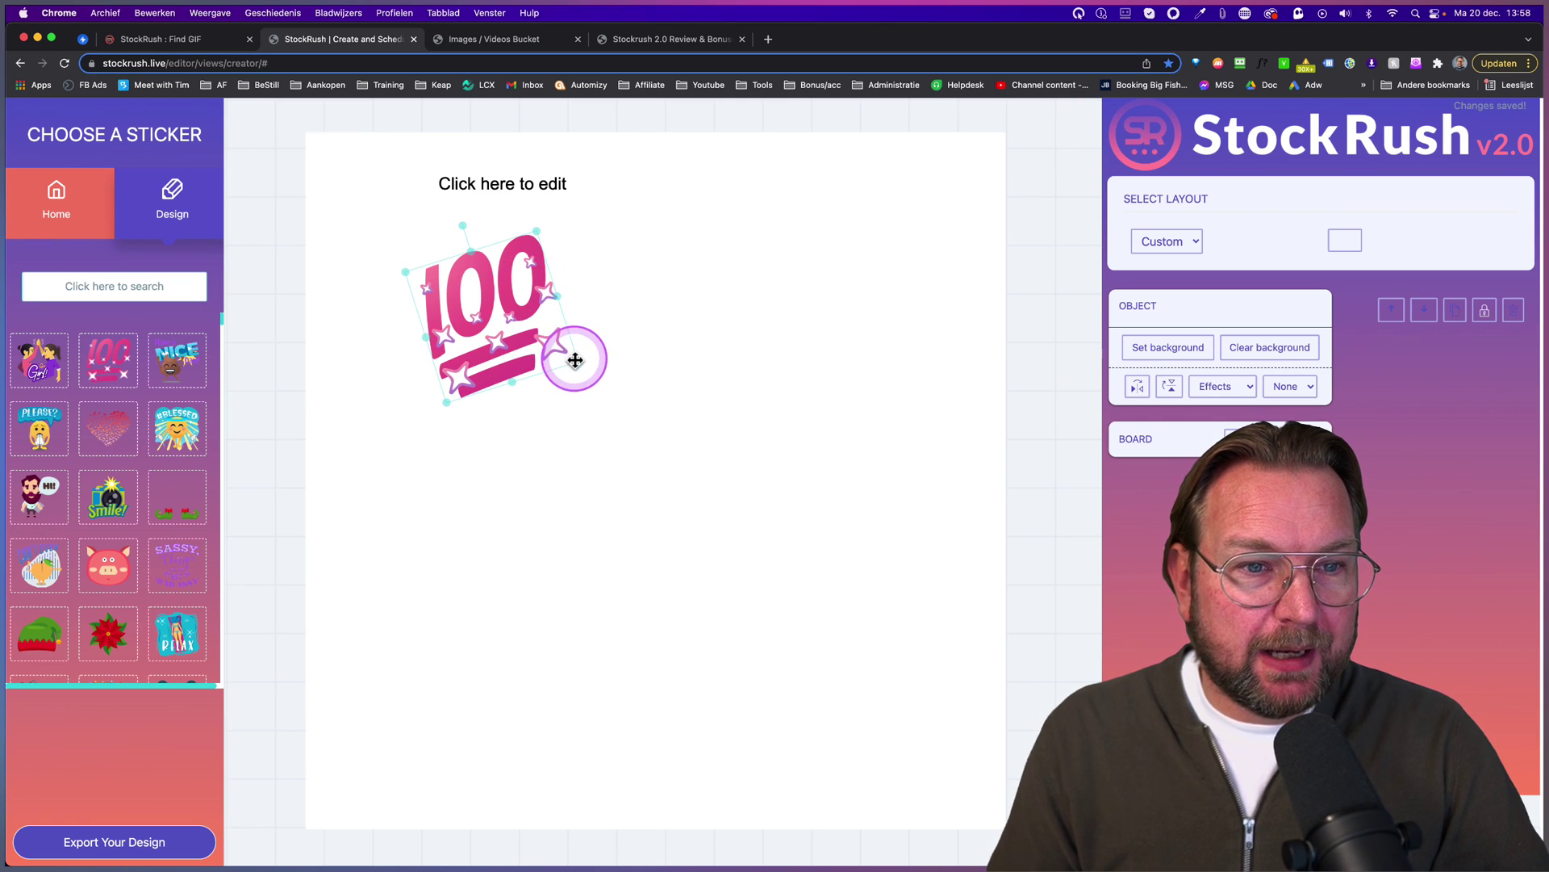
drag(574, 360, 685, 440)
drag(571, 322, 596, 398)
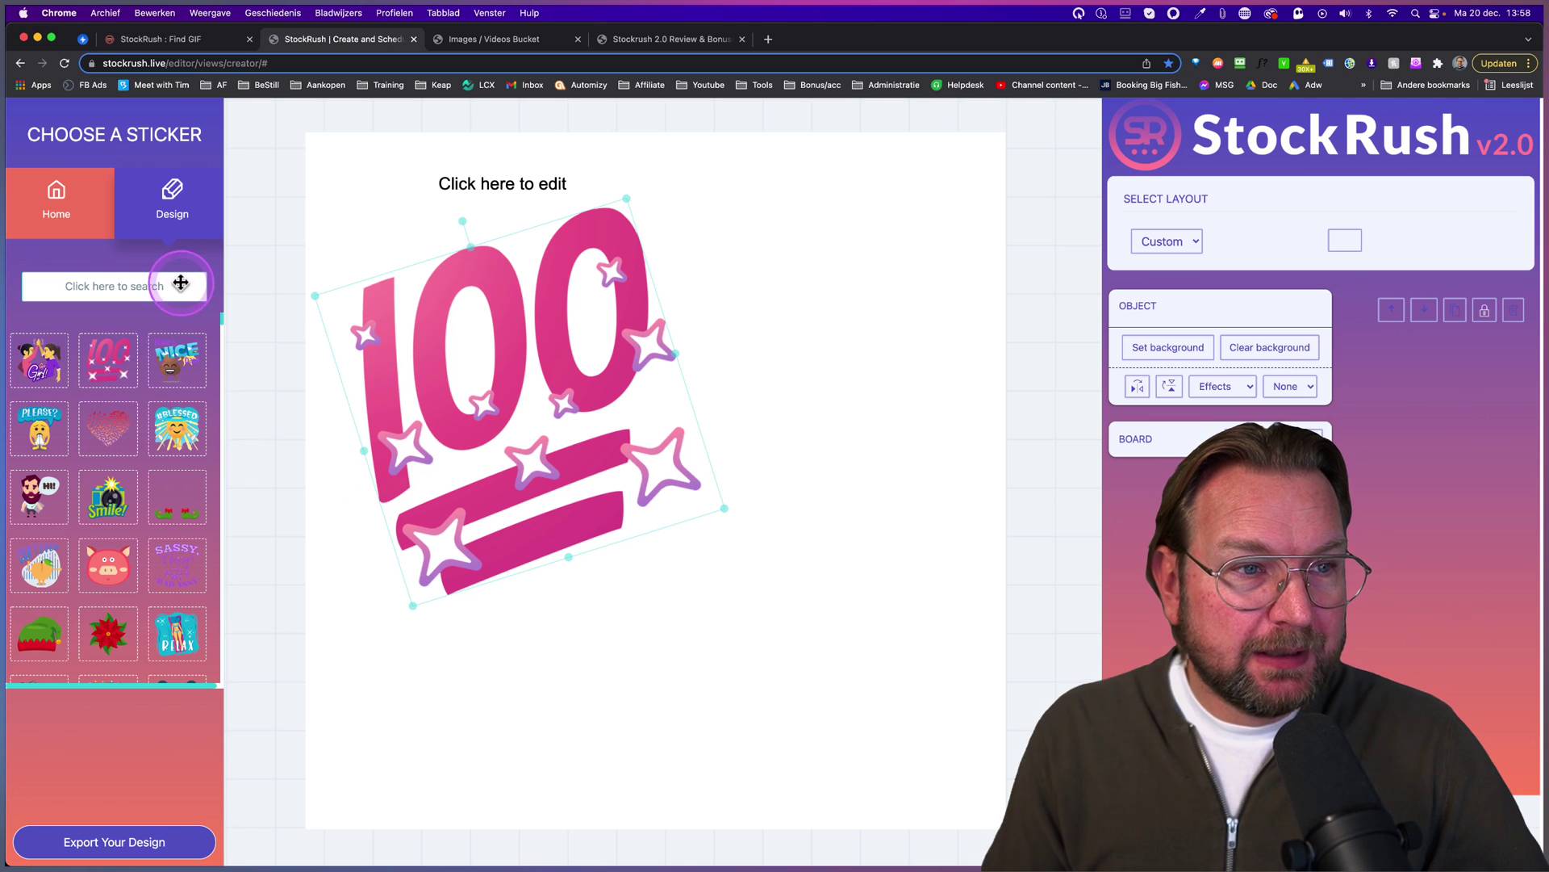
- Add the zany-face emoji right of the 100 sticker, tilt it clockwise and enlarge it
click(164, 223)
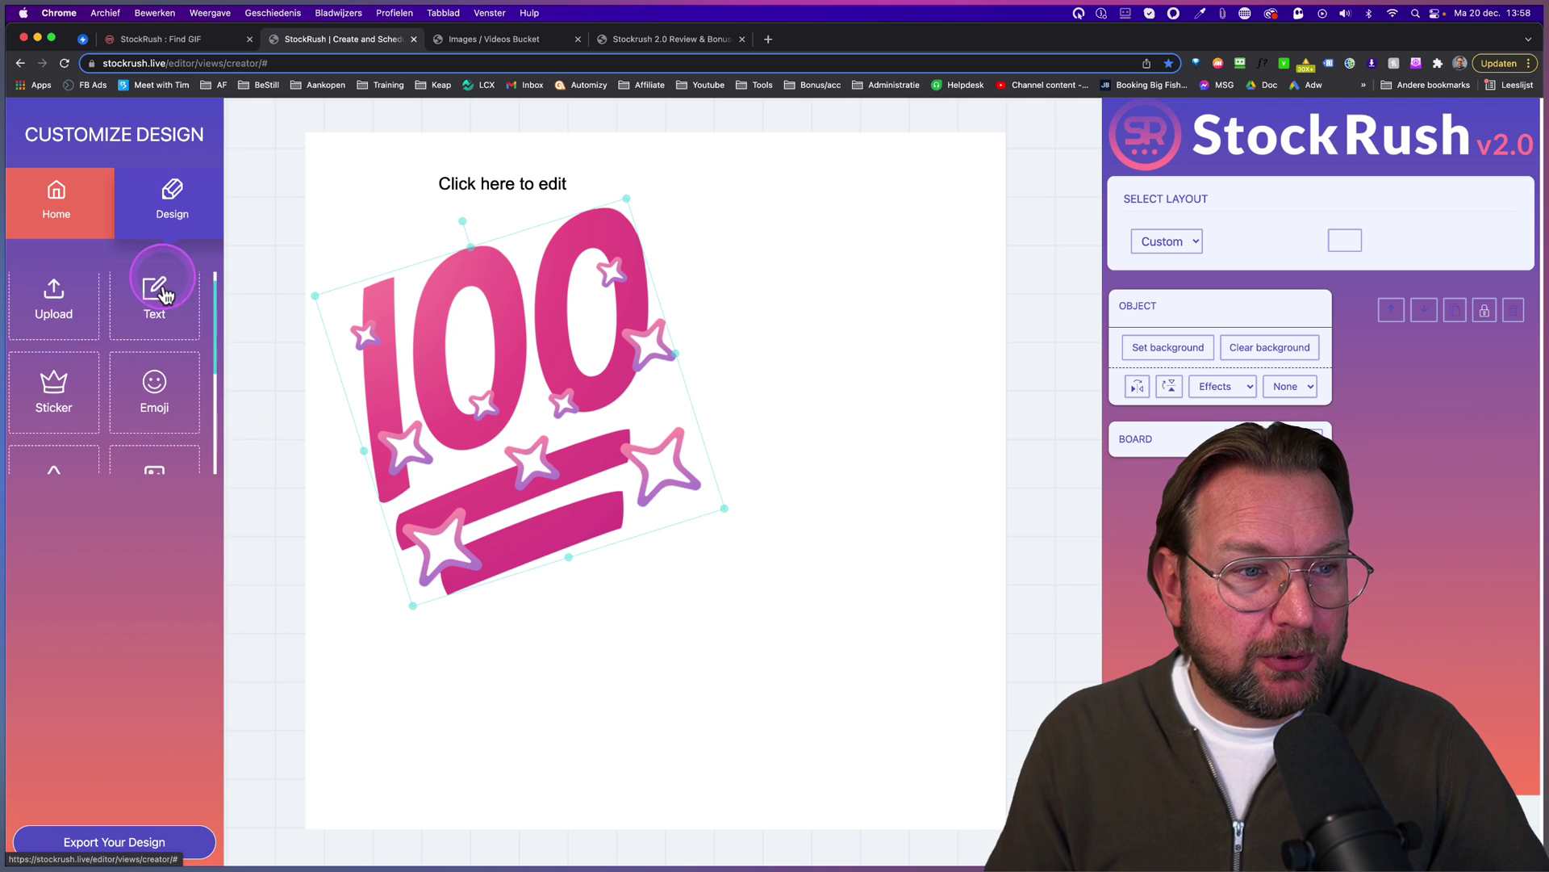
click(169, 369)
scroll(174, 492, down, 1)
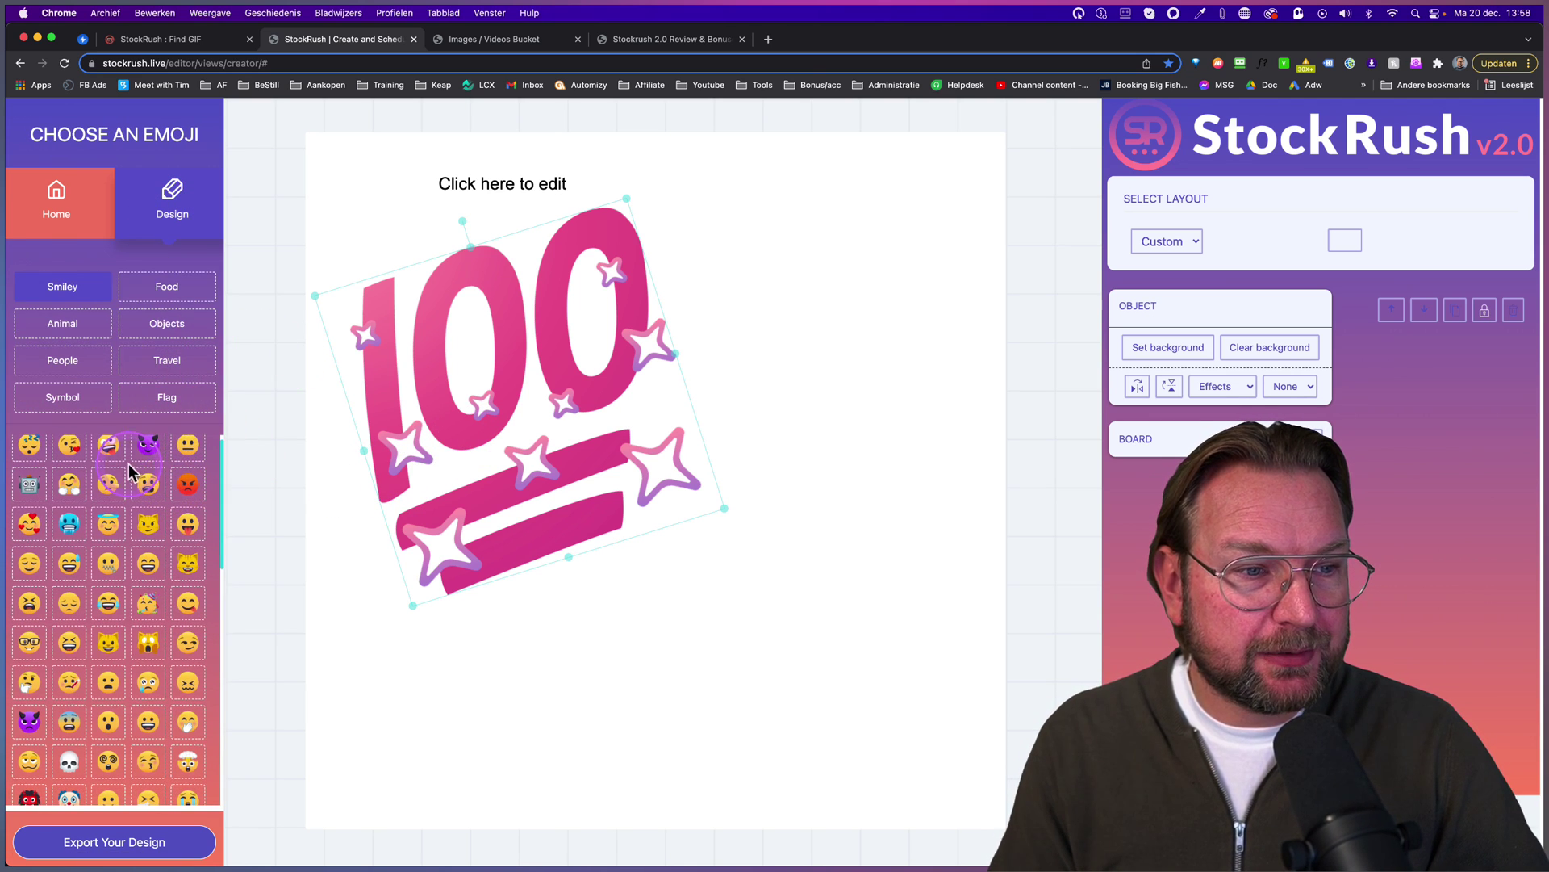
click(110, 454)
drag(731, 470, 869, 351)
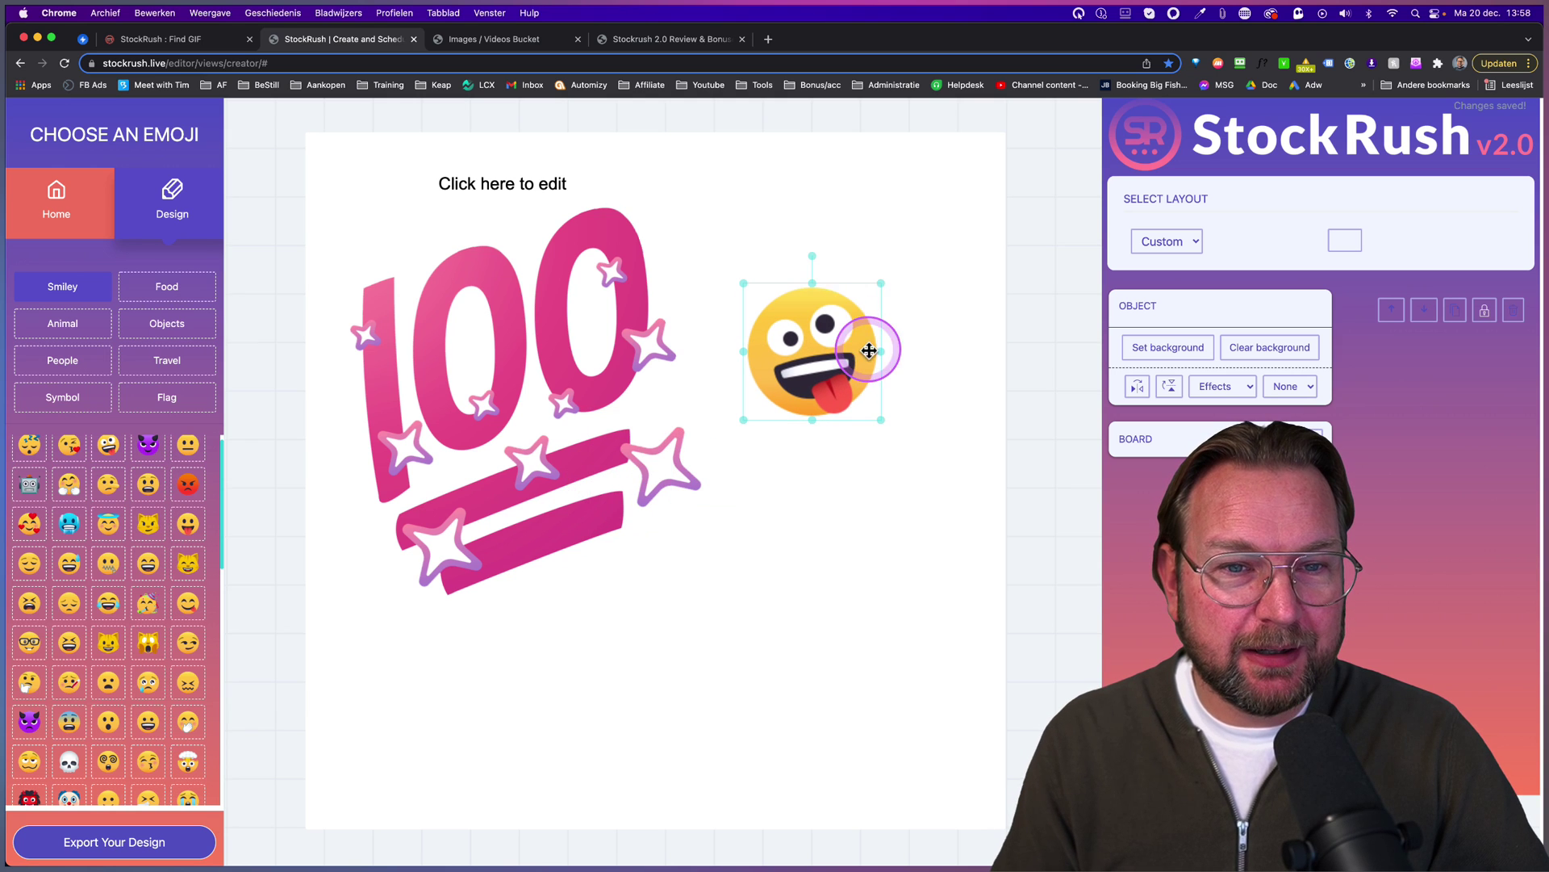
drag(814, 256, 872, 277)
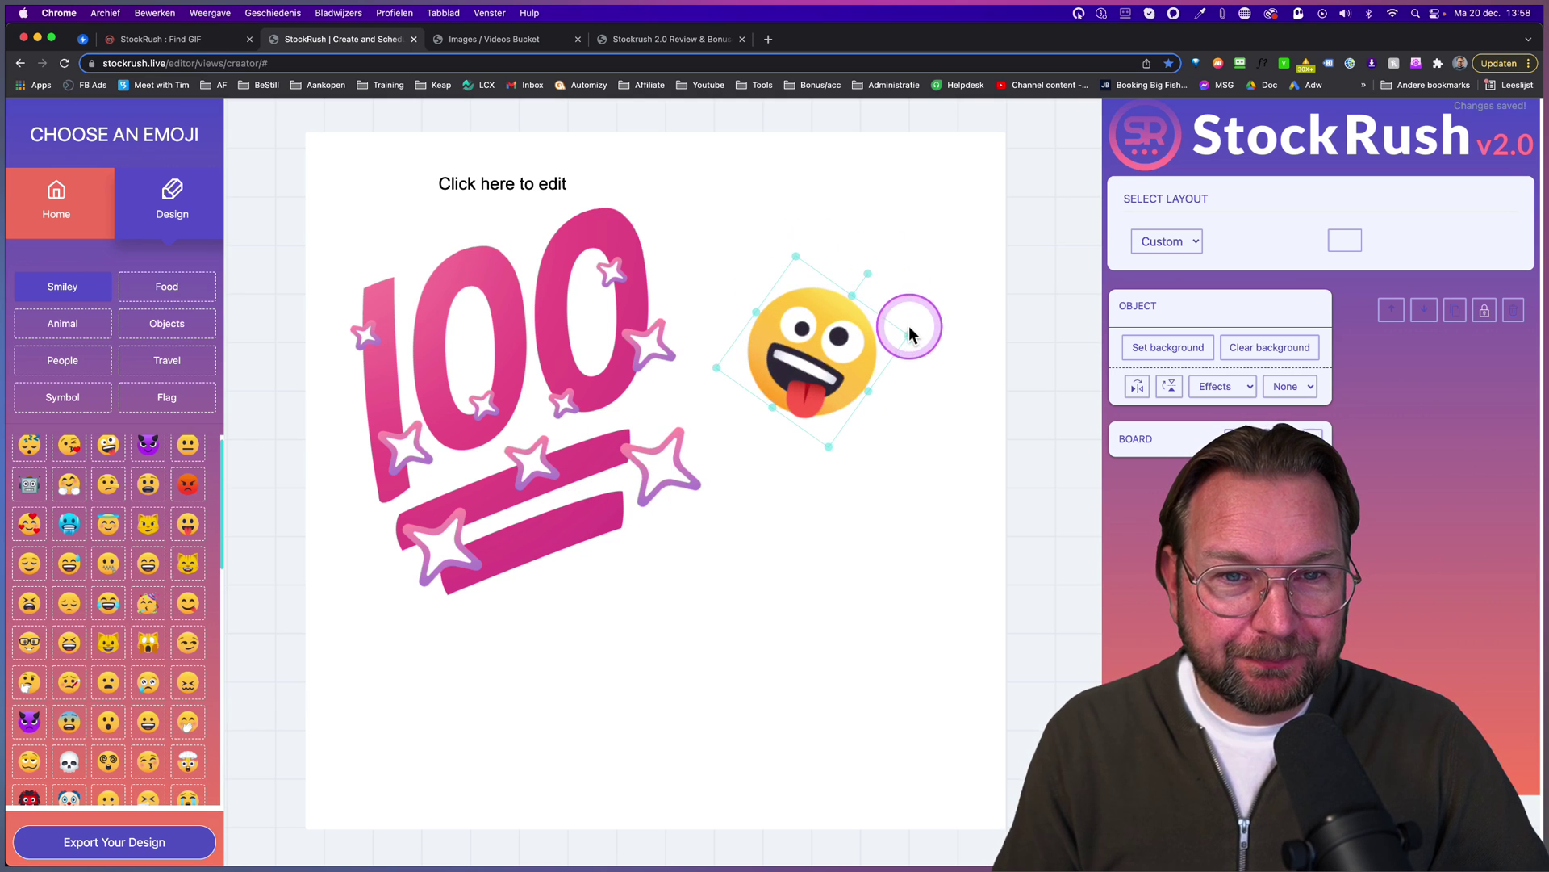
mouse_move(909, 335)
mouse_down()
mouse_move(985, 336)
mouse_move(911, 350)
mouse_up()
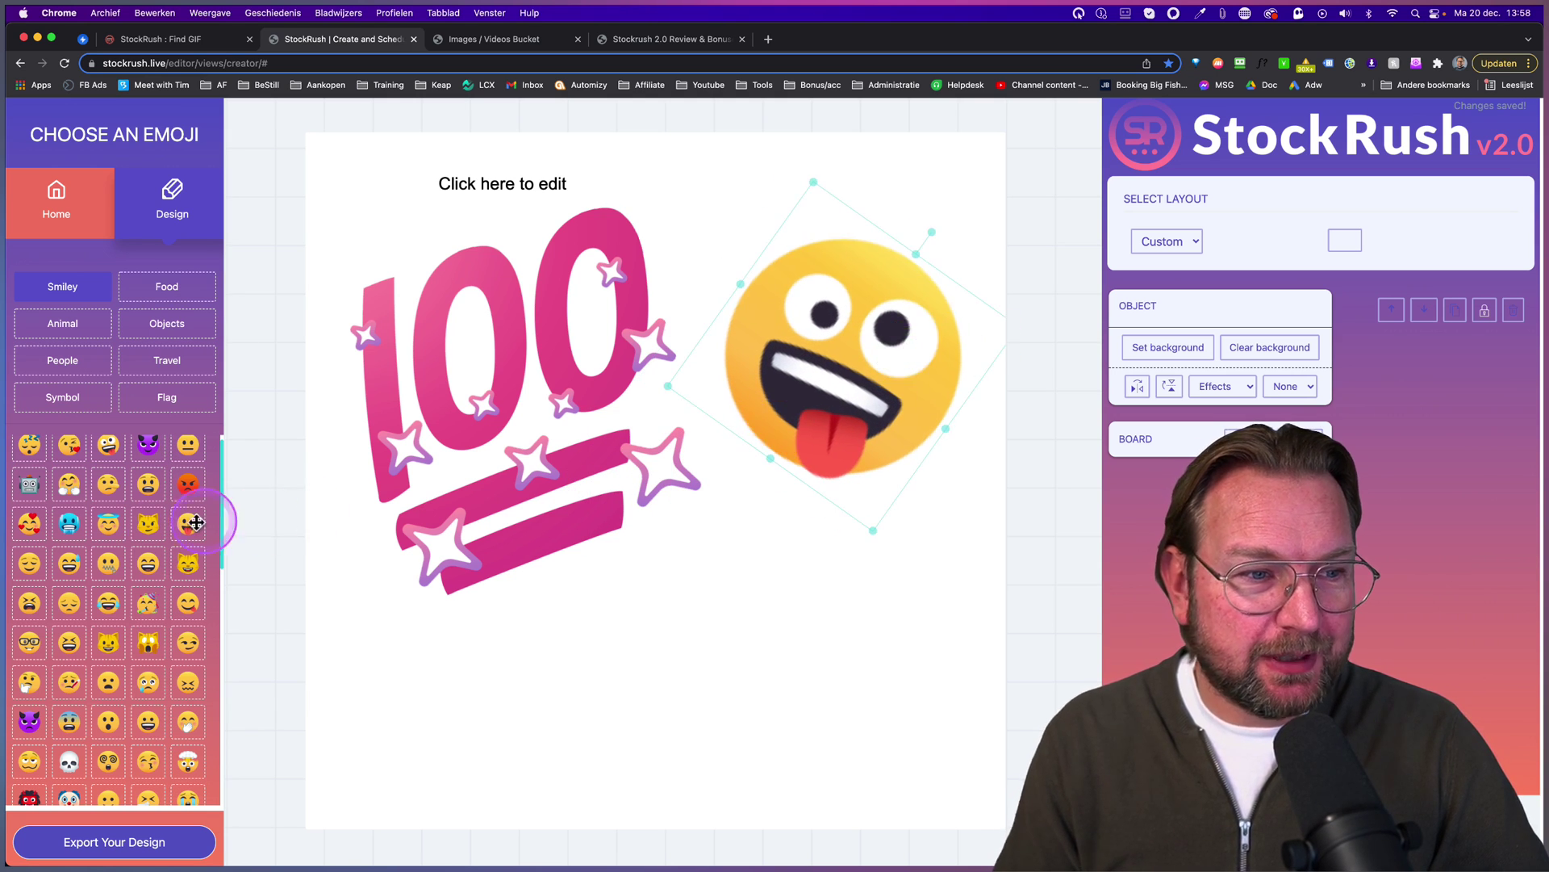
click(147, 212)
- Add a cyan square from Shapes and stretch it into a full-width strip along the canvas bottom
click(136, 365)
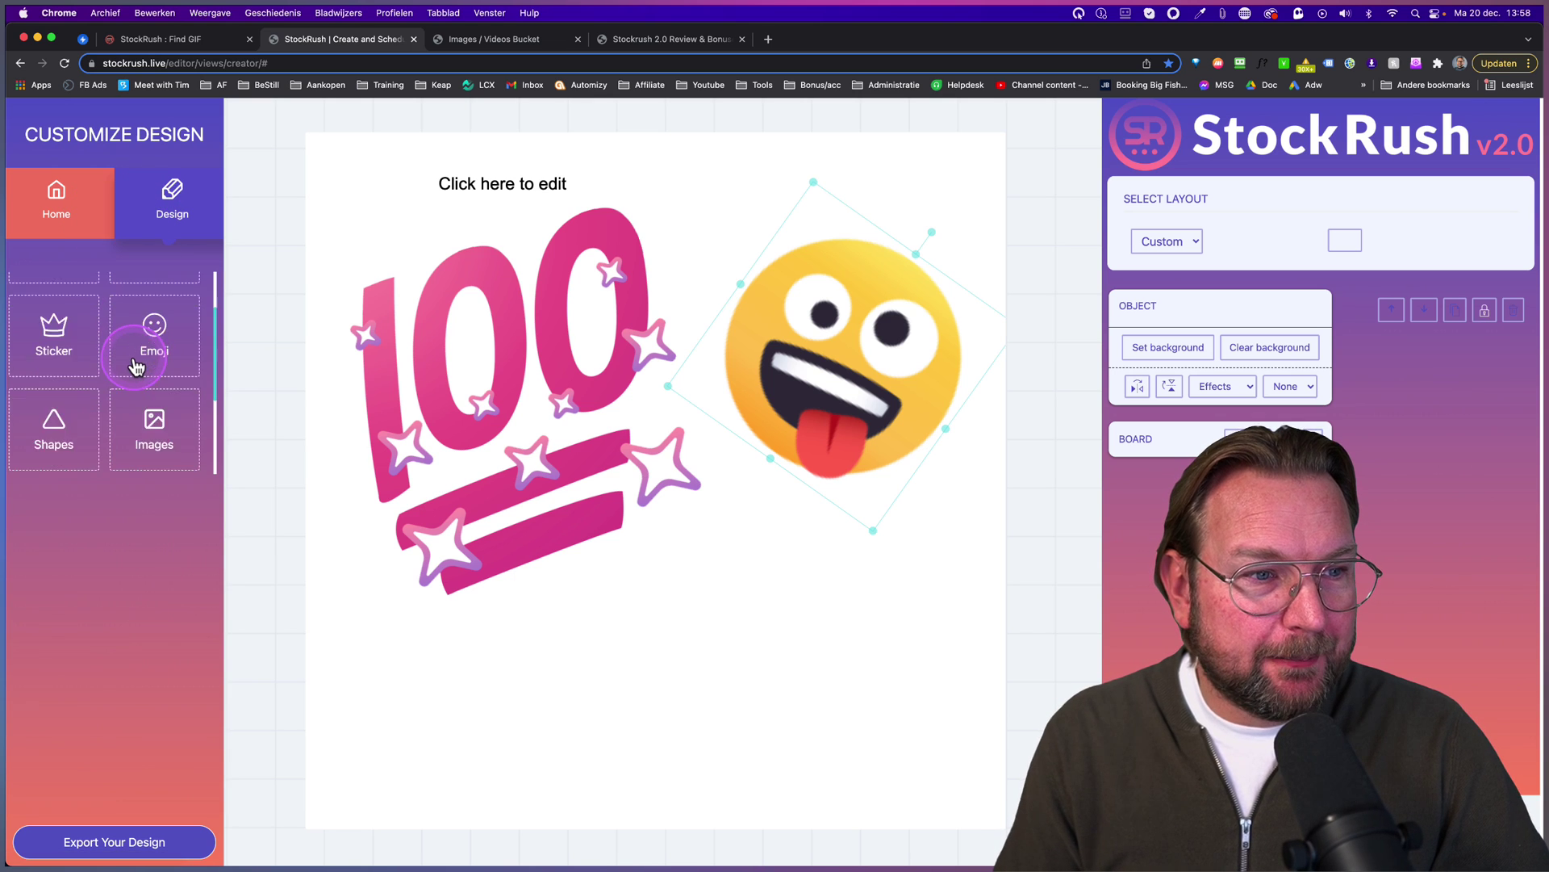
click(53, 339)
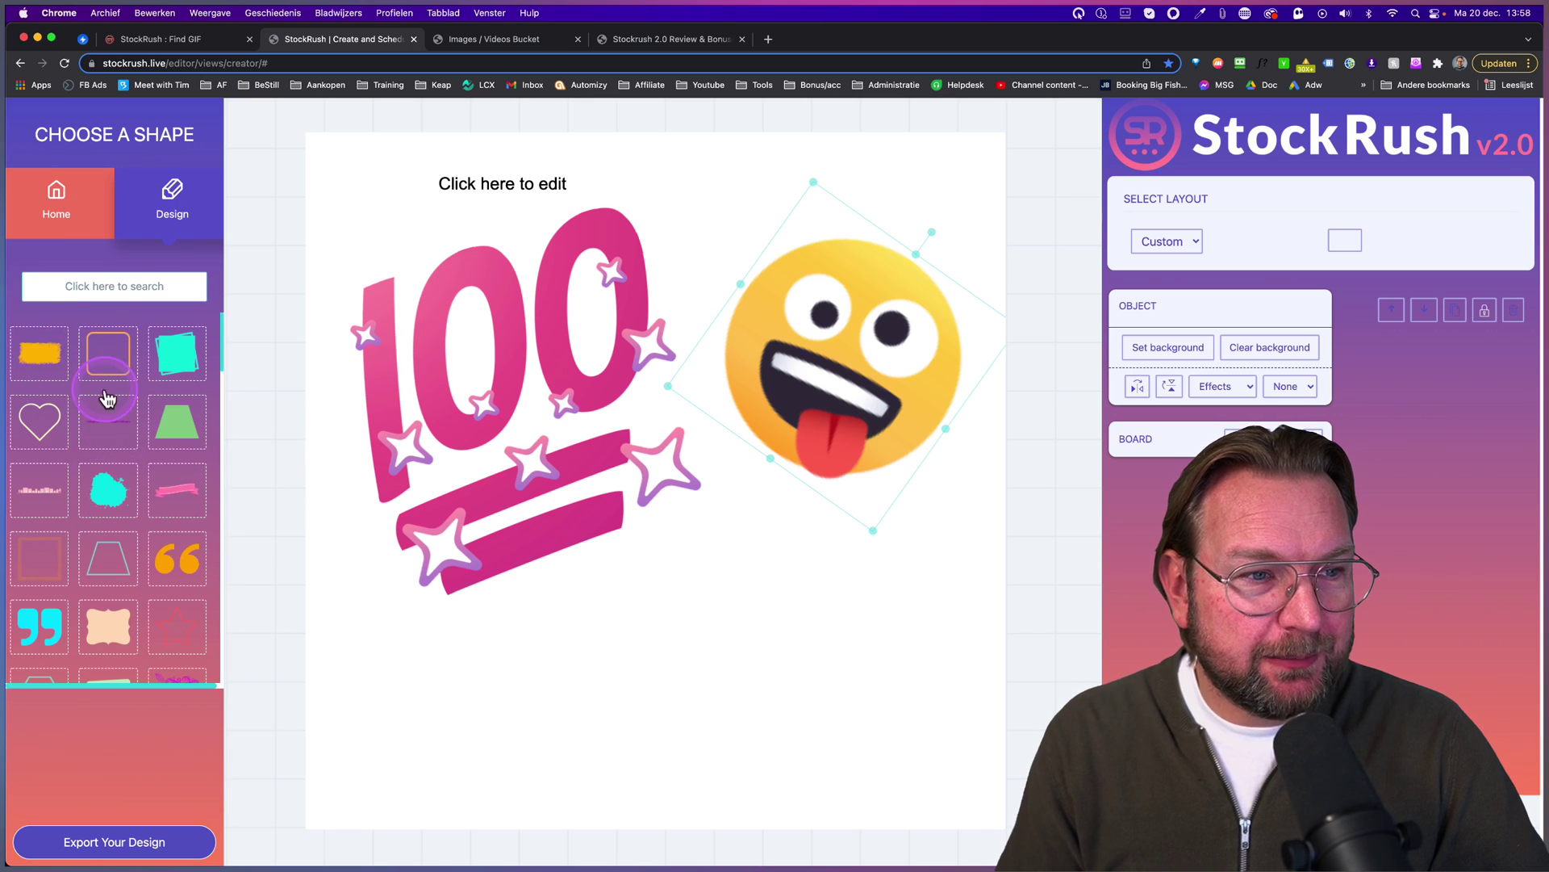
scroll(107, 398, down, 10)
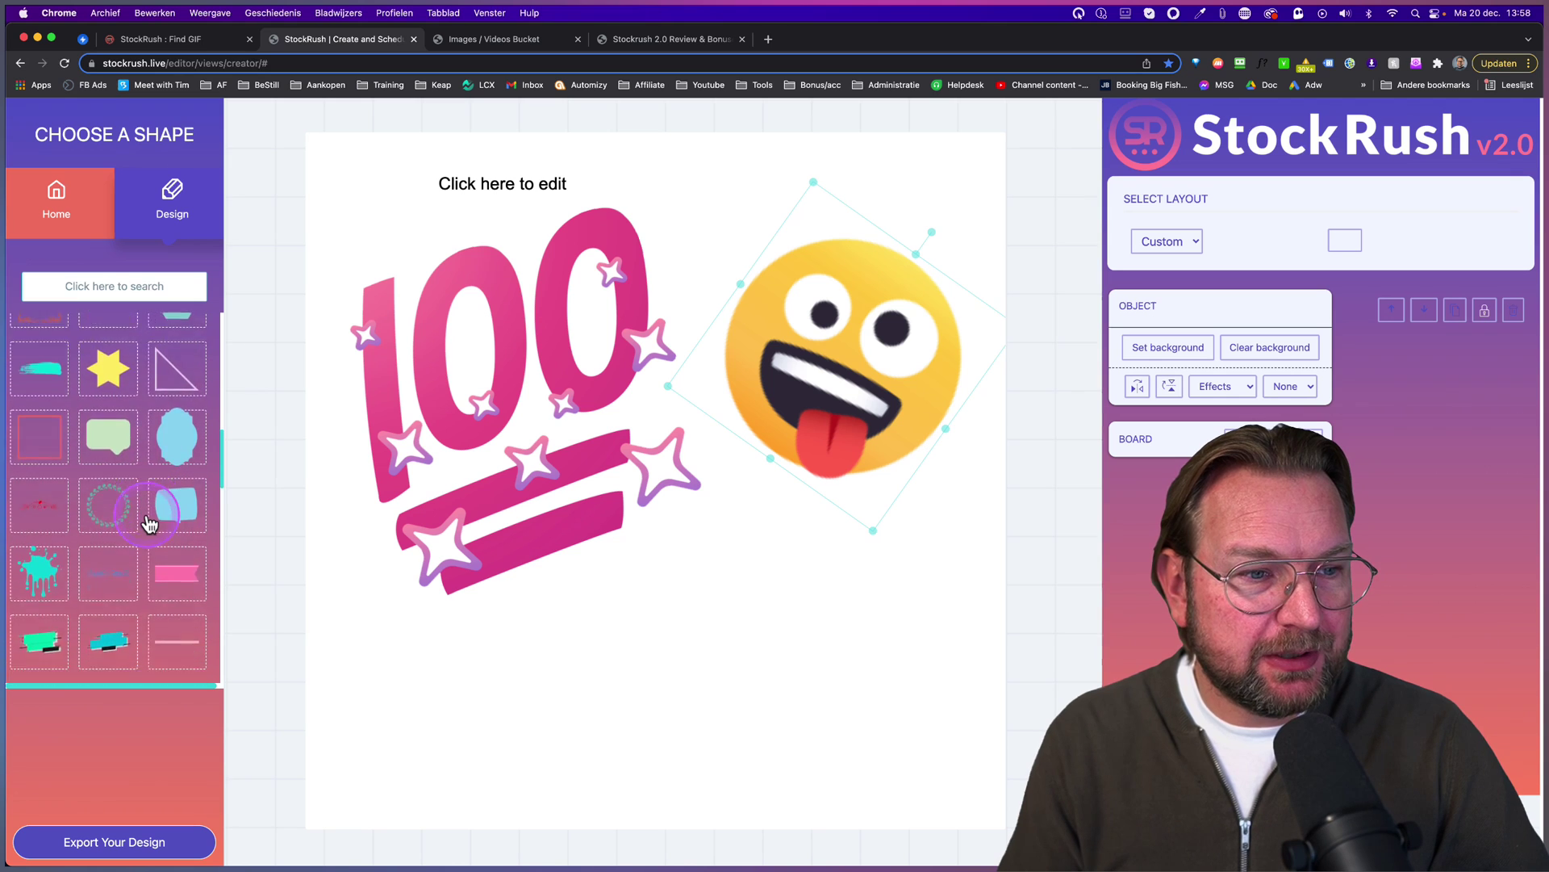
scroll(149, 523, down, 10)
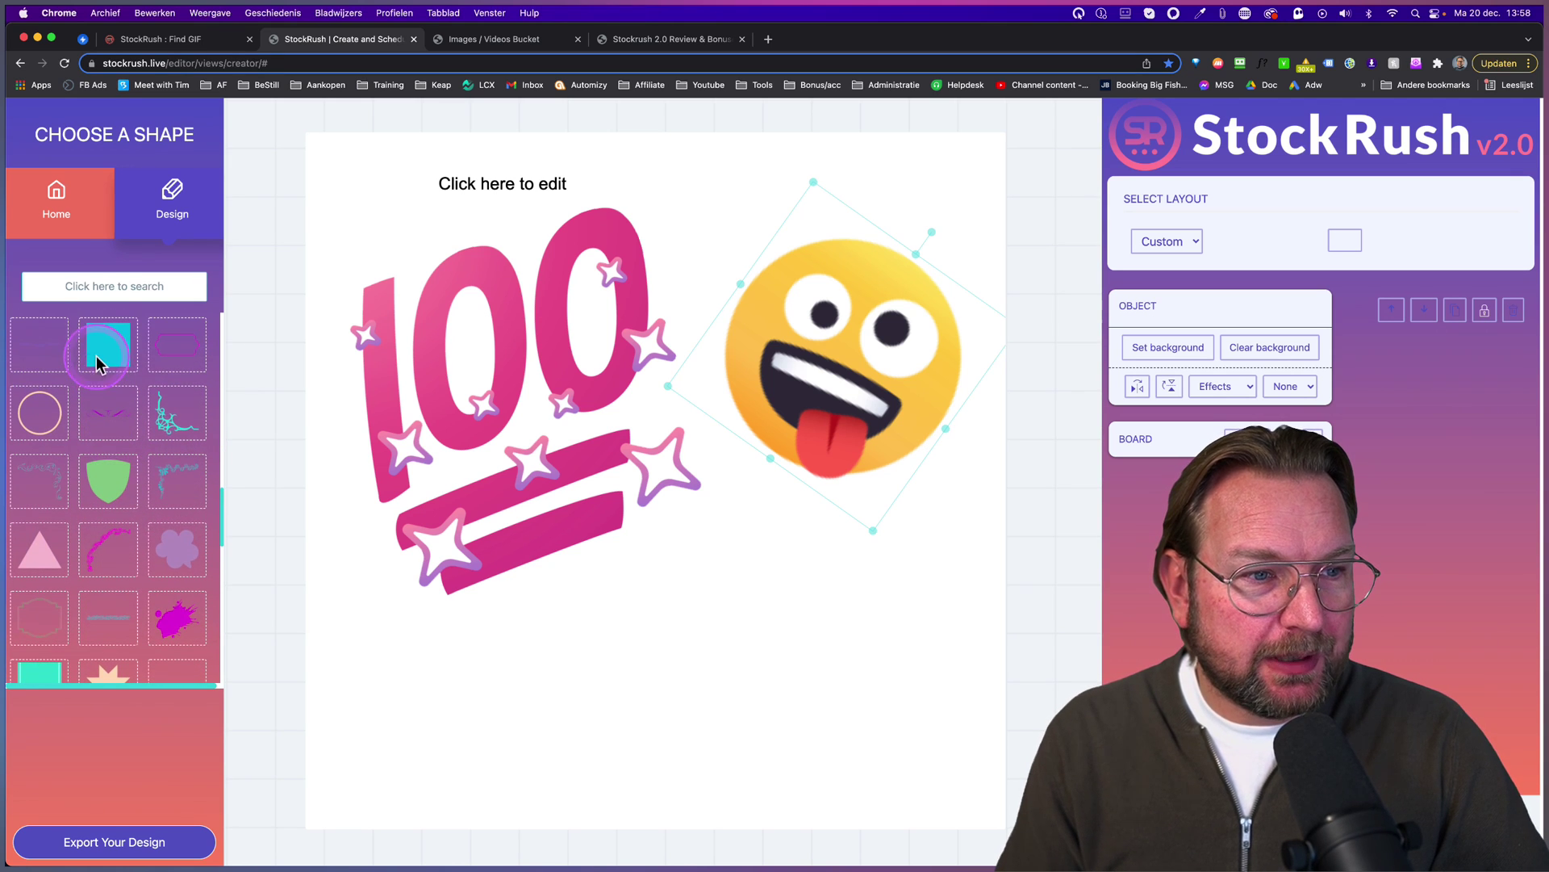
click(105, 347)
drag(654, 470, 364, 720)
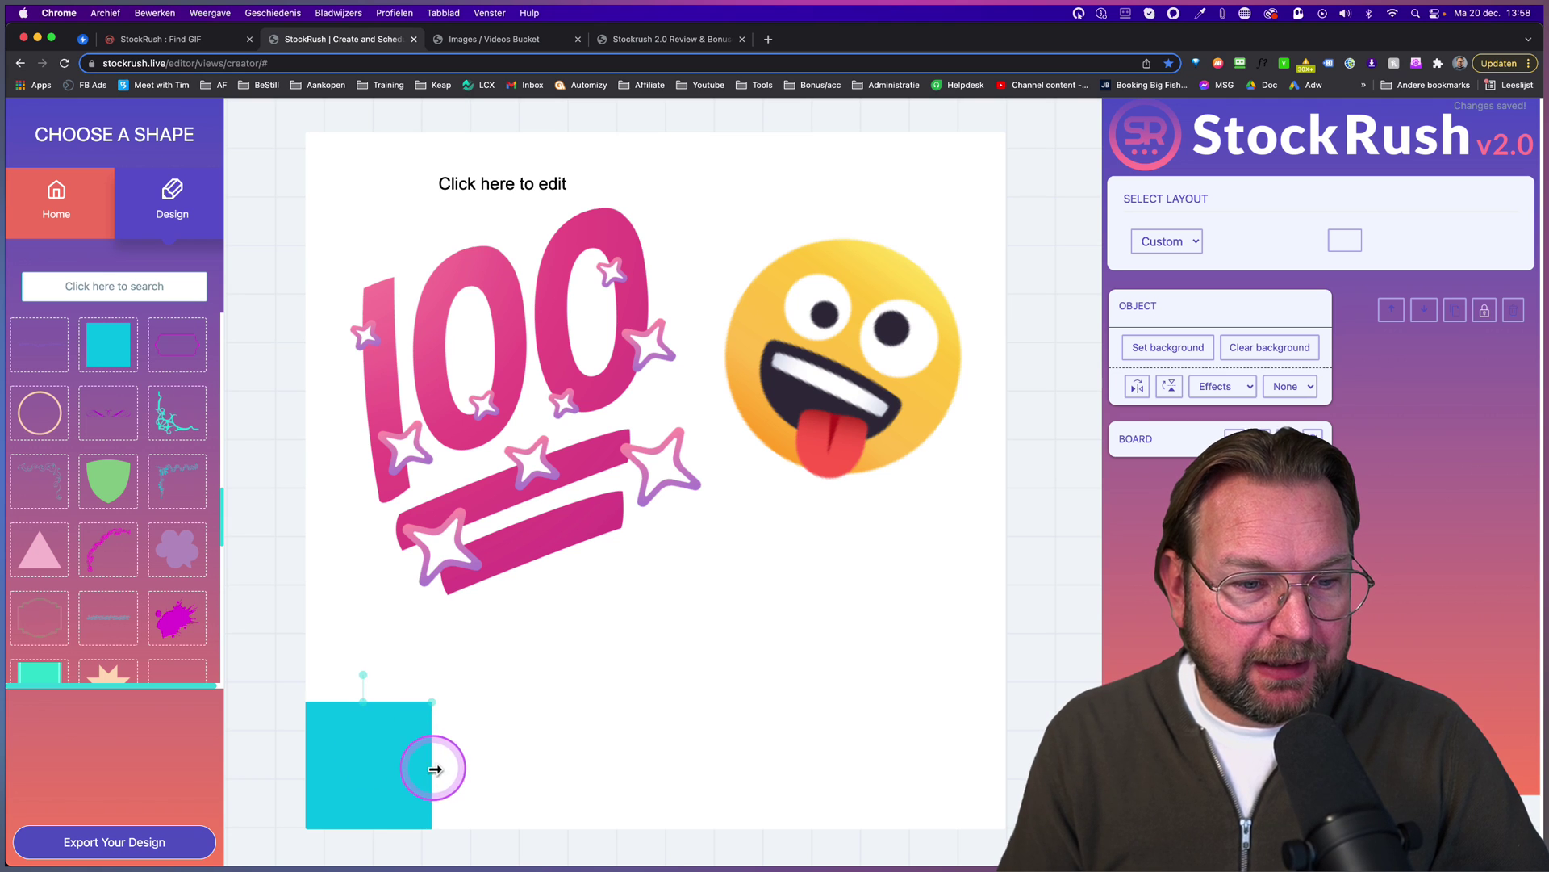
drag(434, 769, 917, 777)
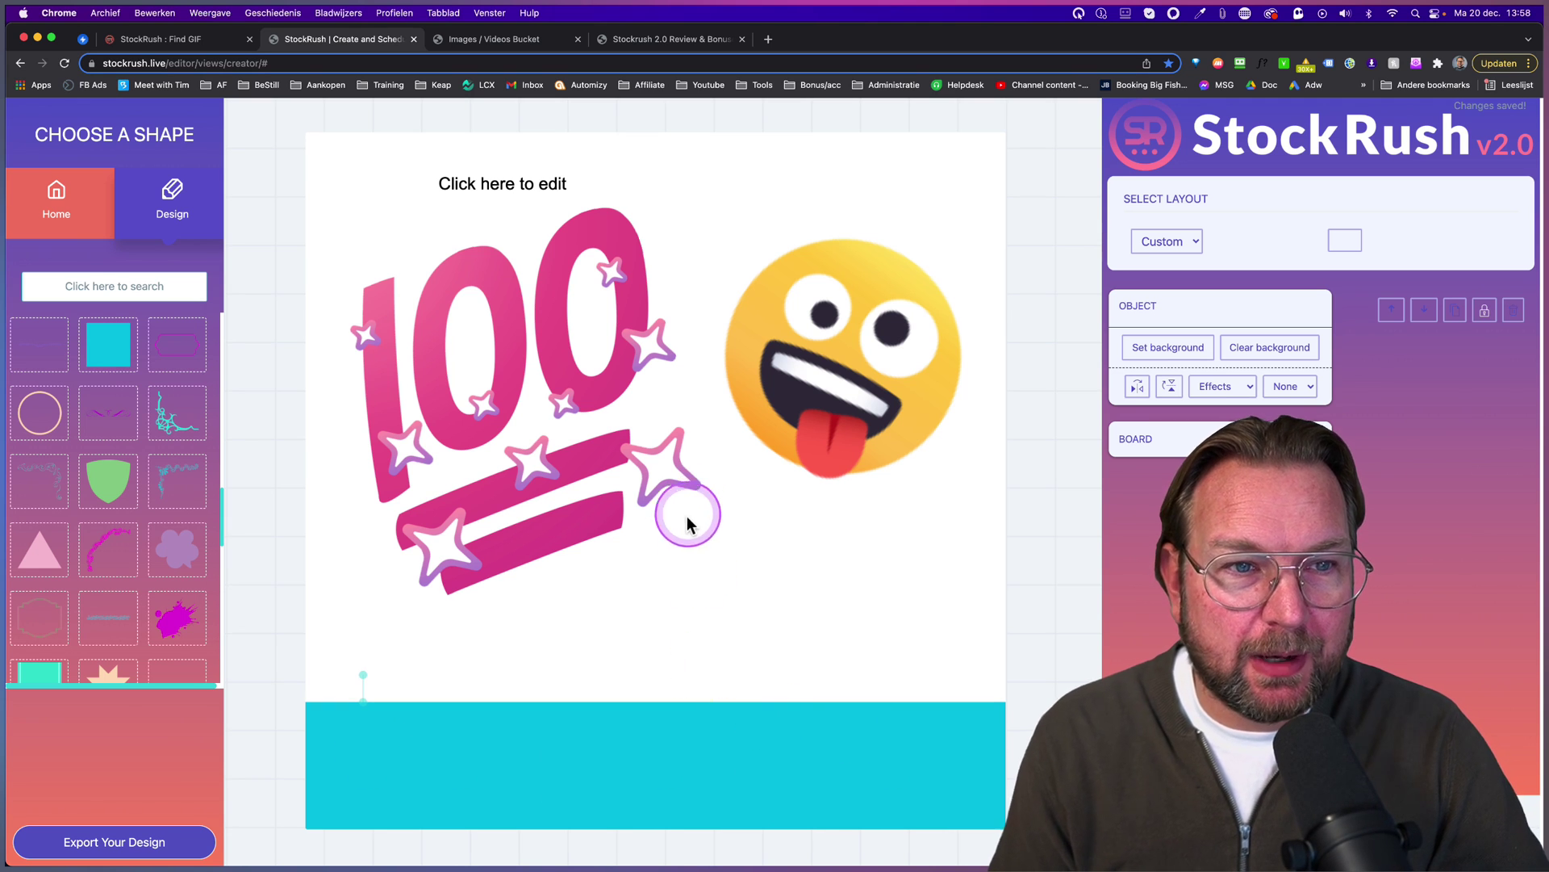
click(165, 238)
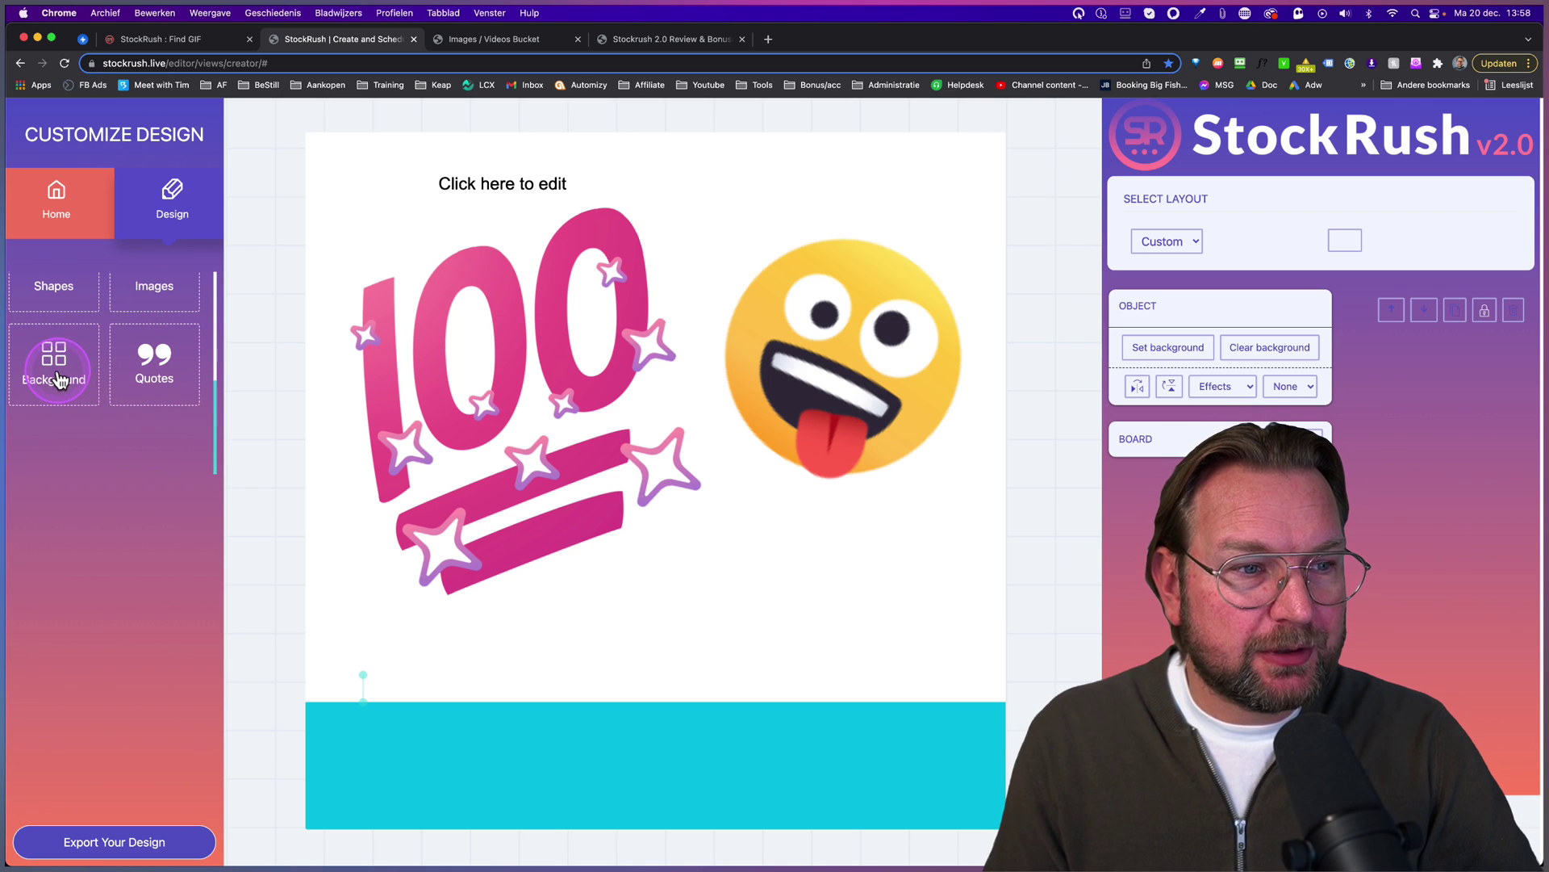
- Add the yellow bubbles photo, resize it to cover the canvas, and send it behind the stickers
click(55, 373)
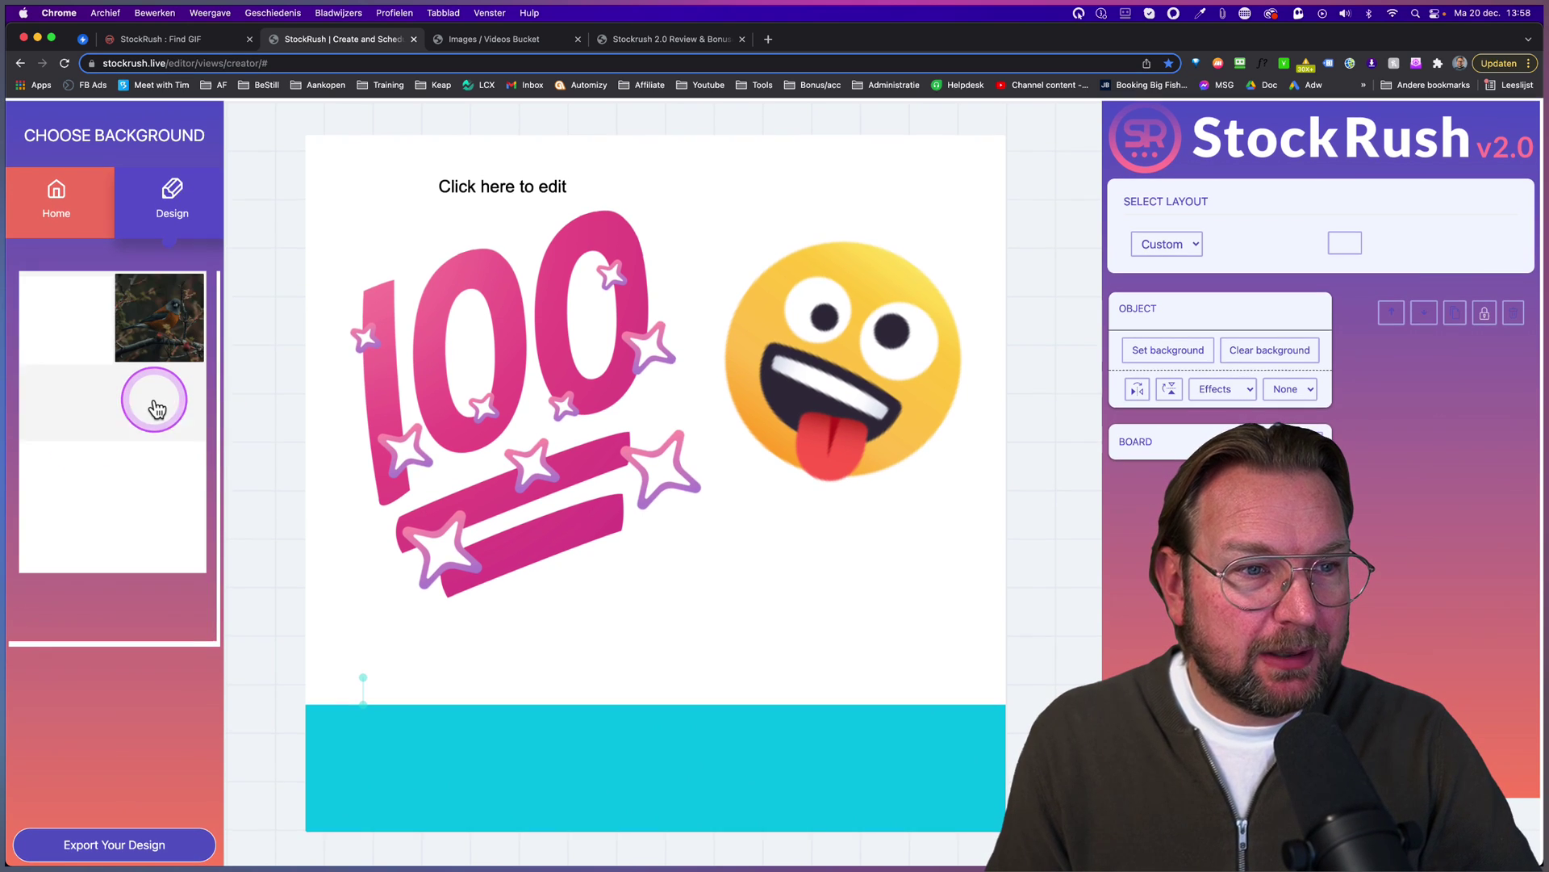
click(82, 325)
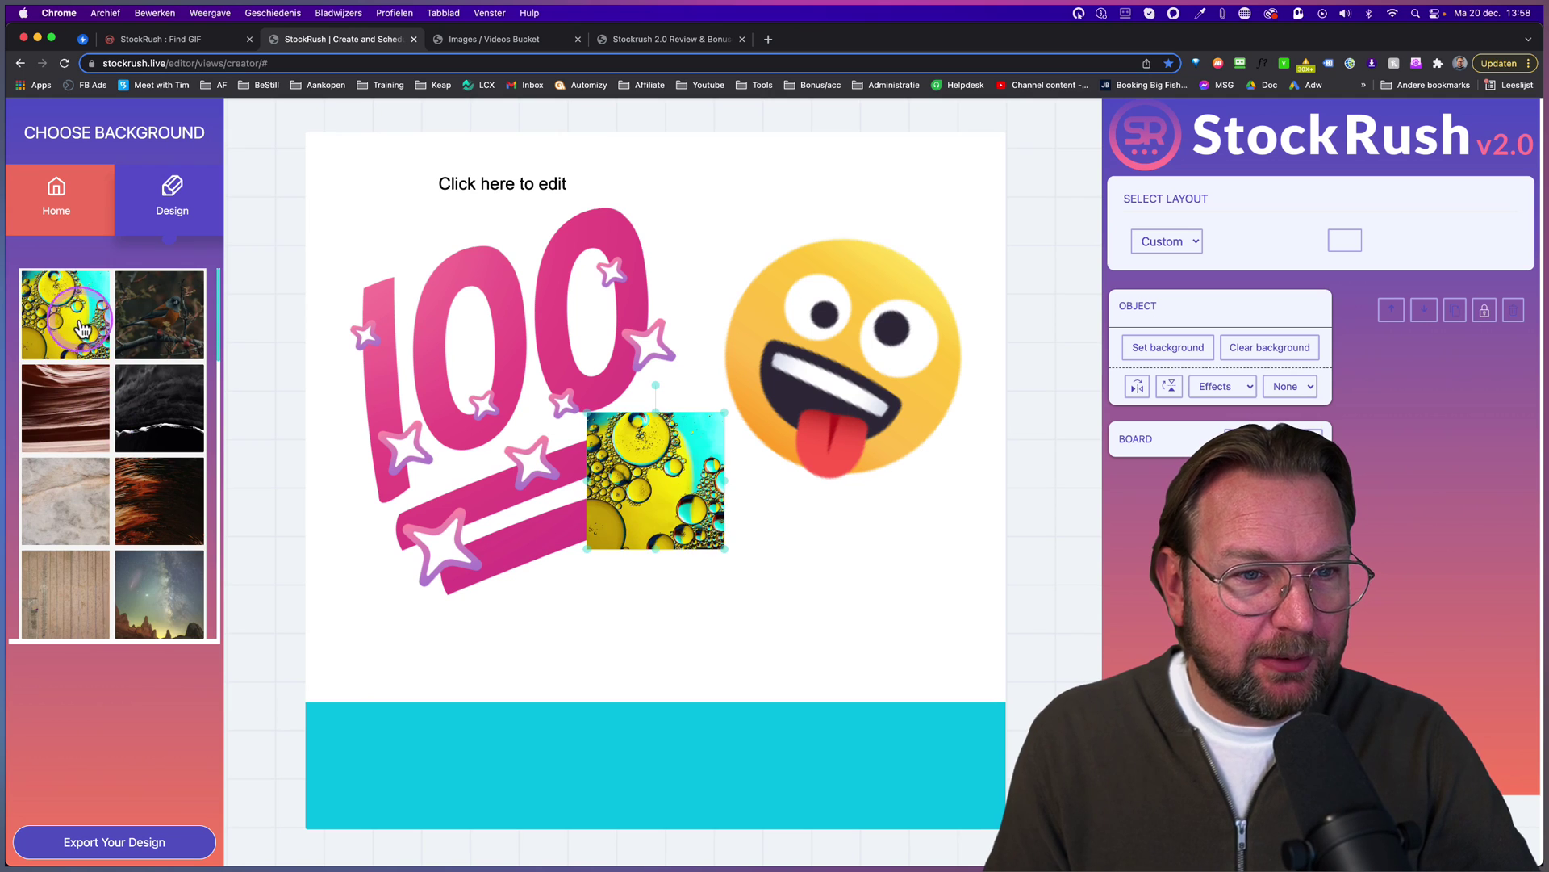
drag(689, 480, 921, 757)
drag(709, 450, 801, 545)
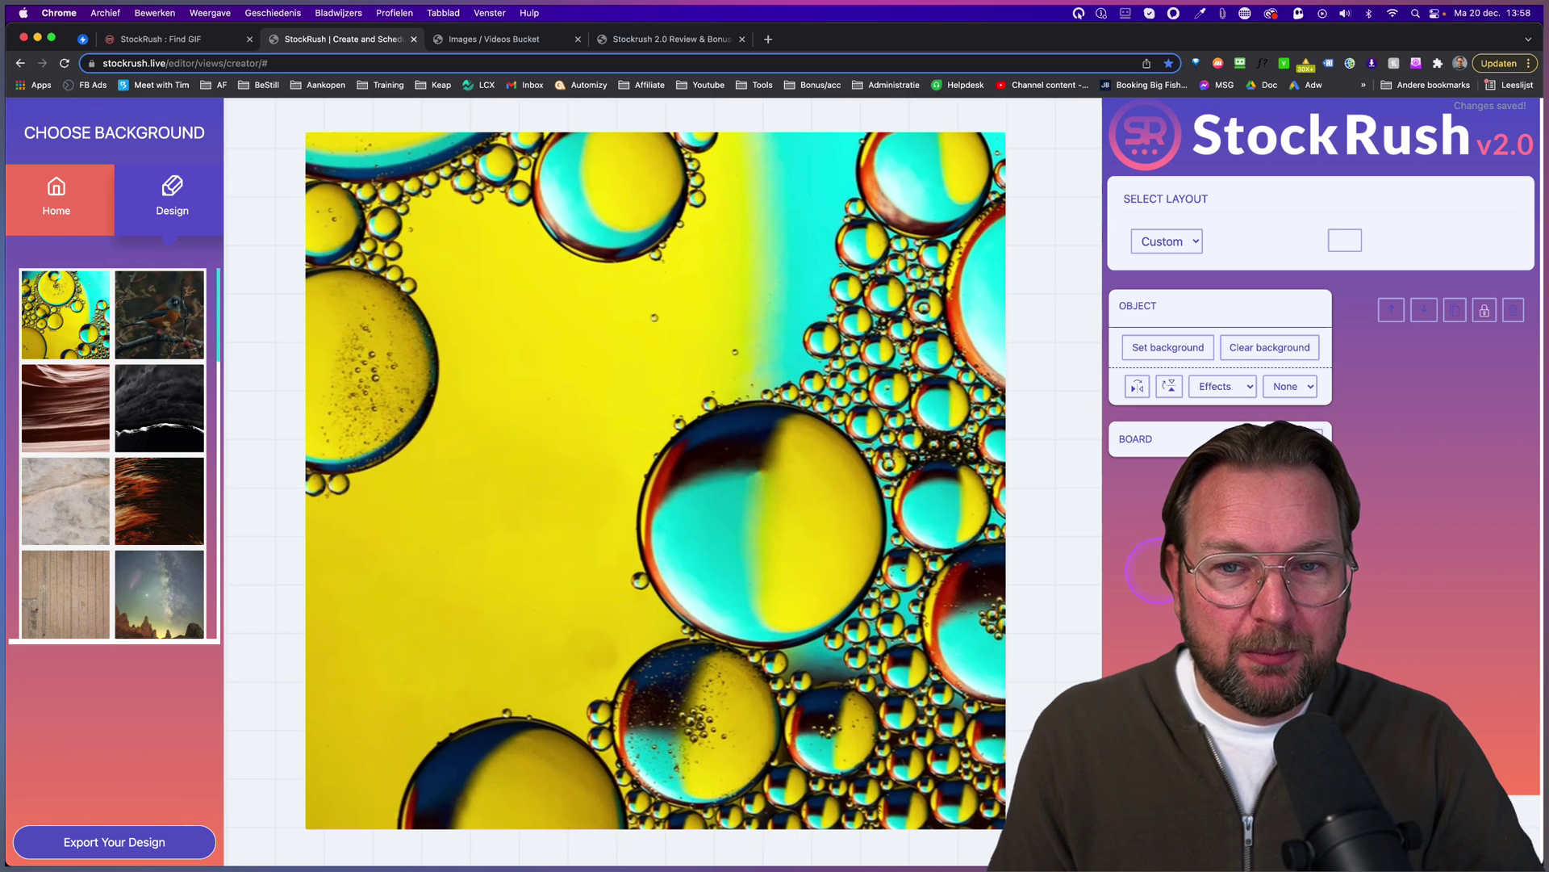
click(1425, 313)
click(1425, 313)
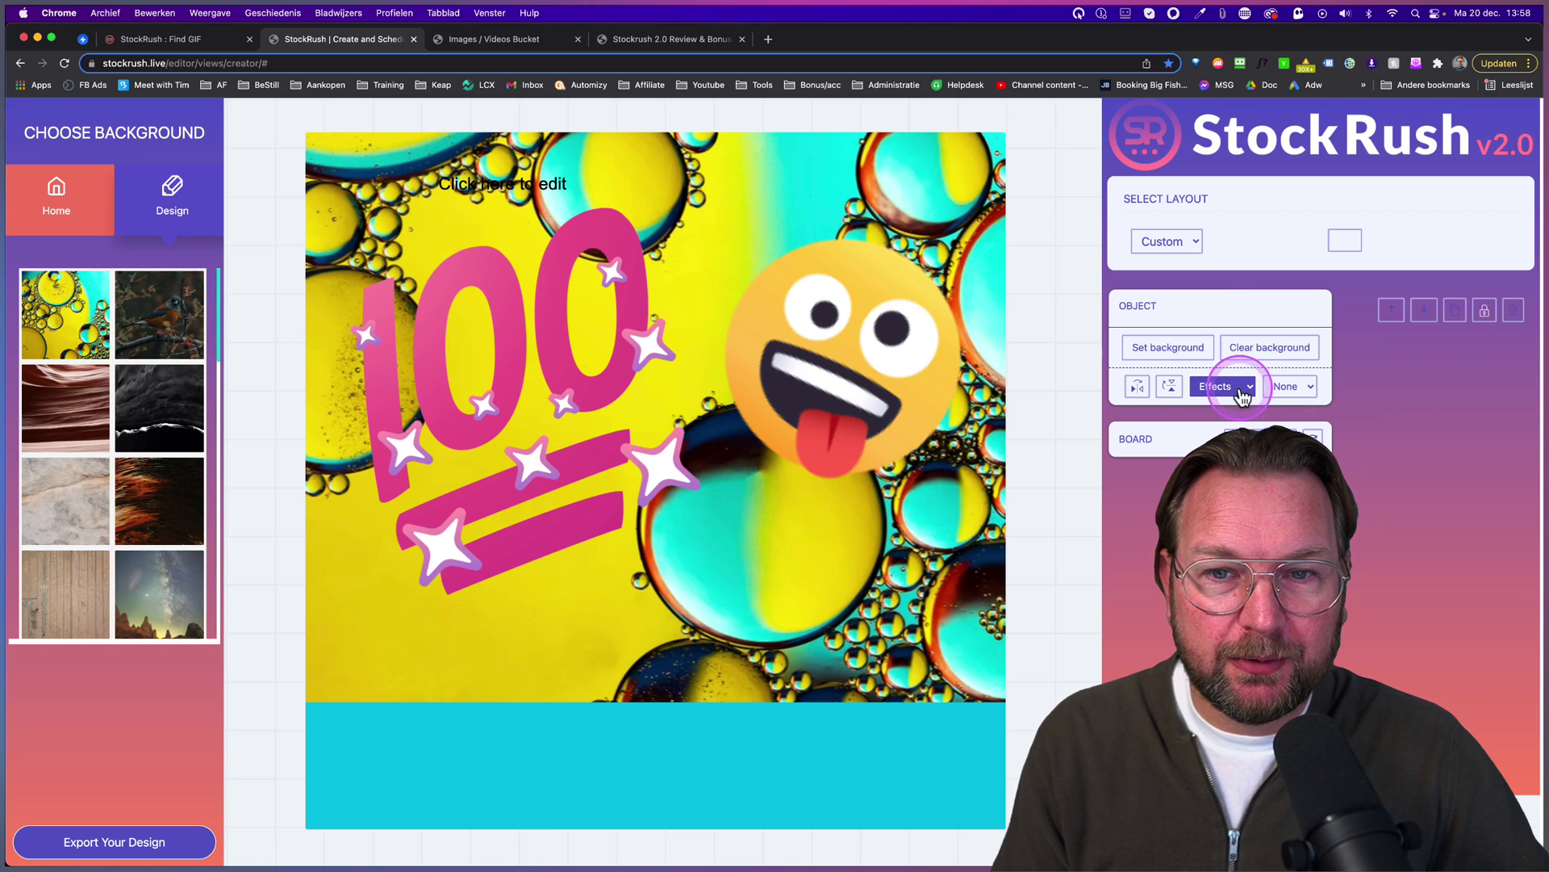
- Apply the Vintage filter and set the bubbles photo as the canvas background
click(1215, 465)
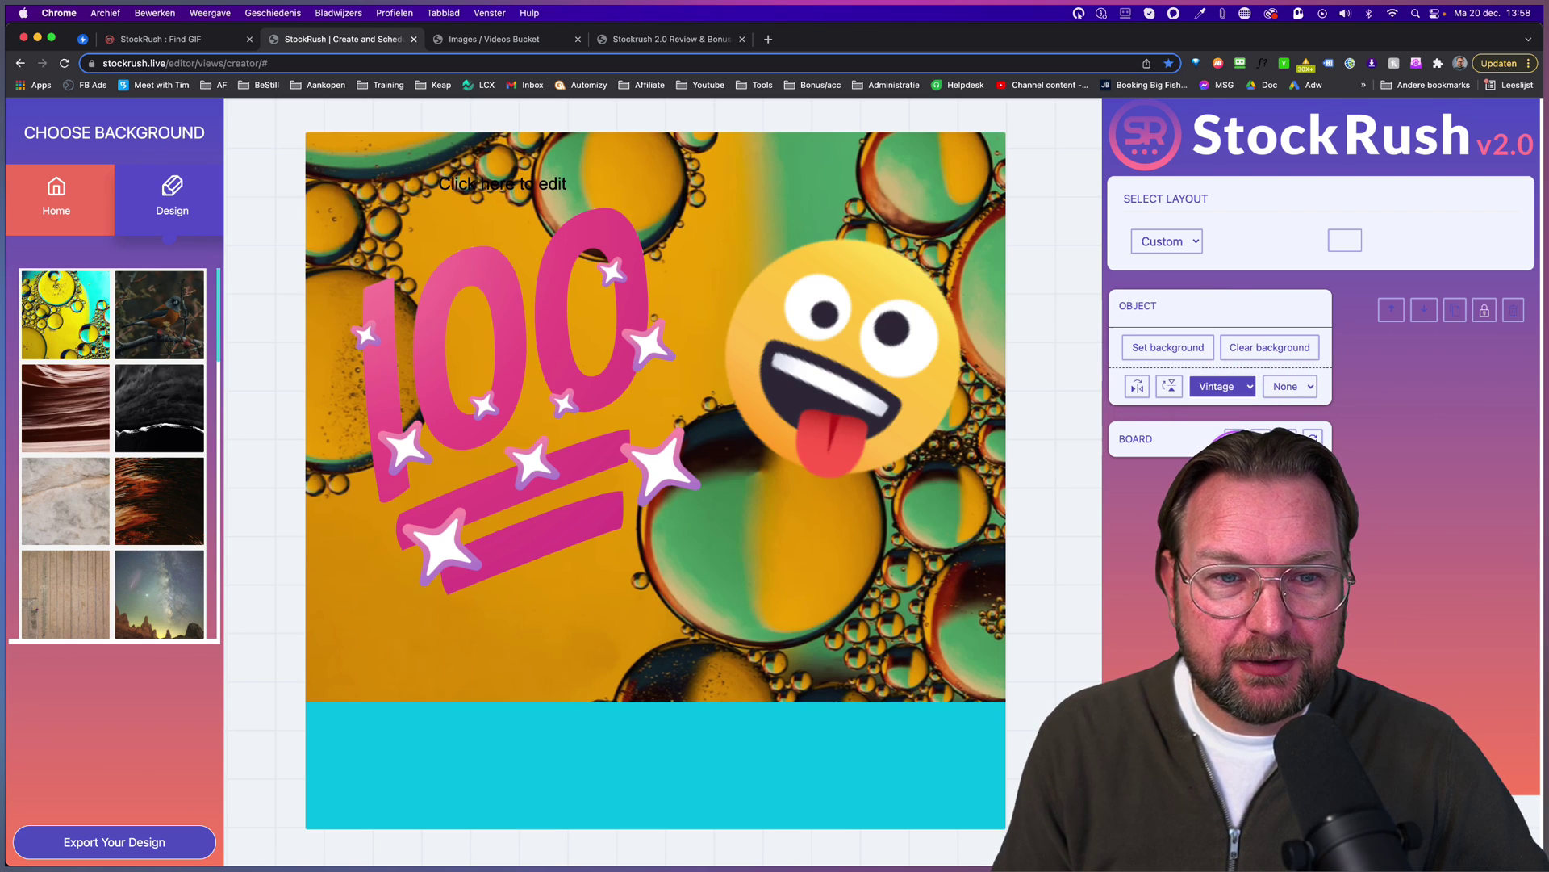
click(1206, 357)
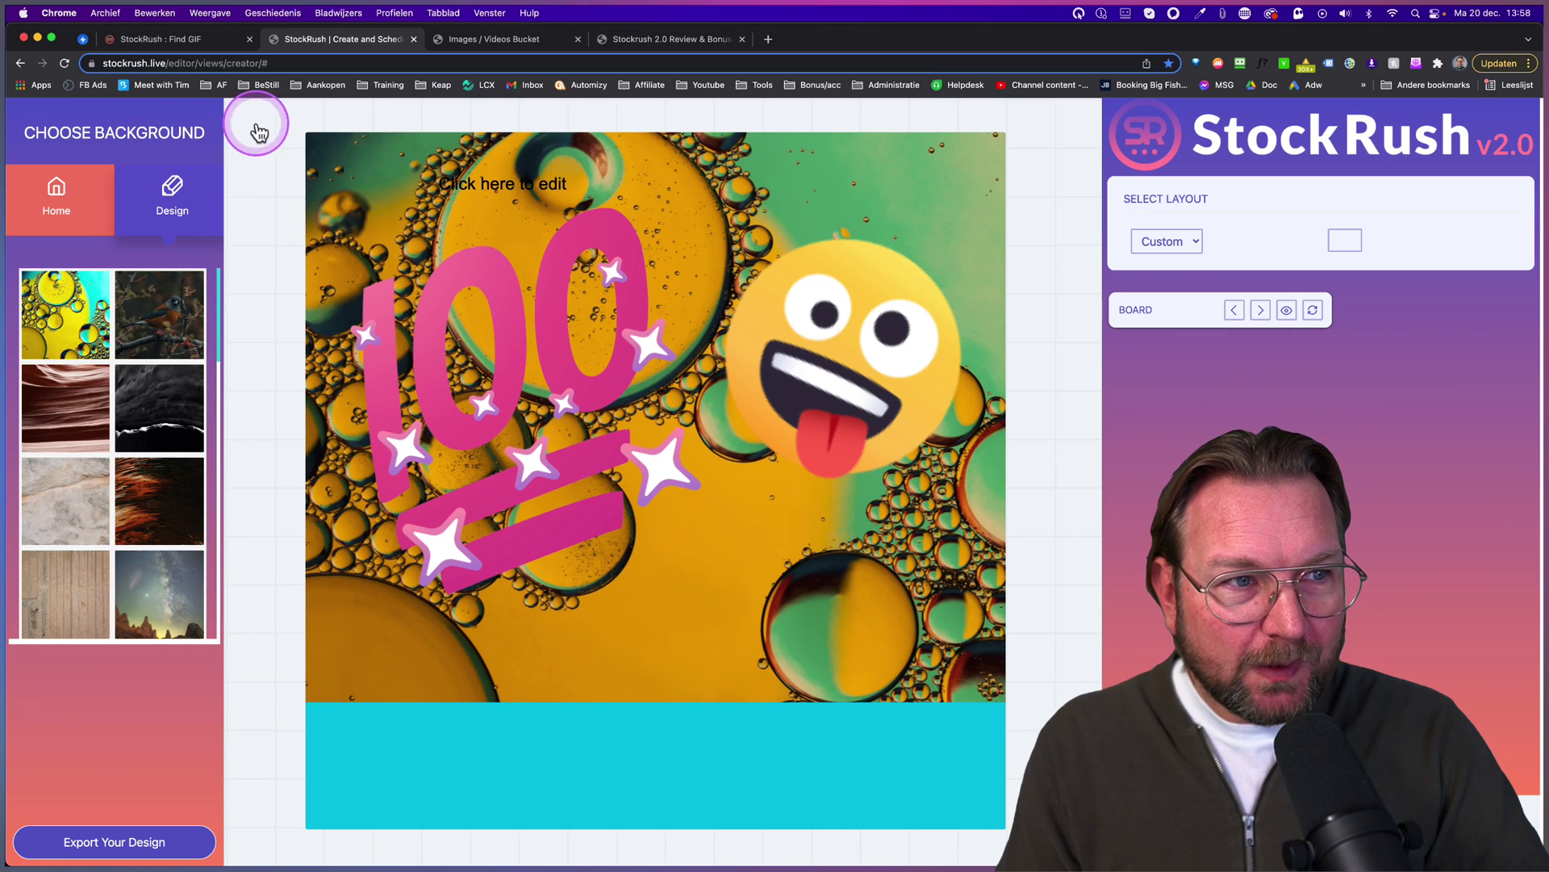
click(170, 69)
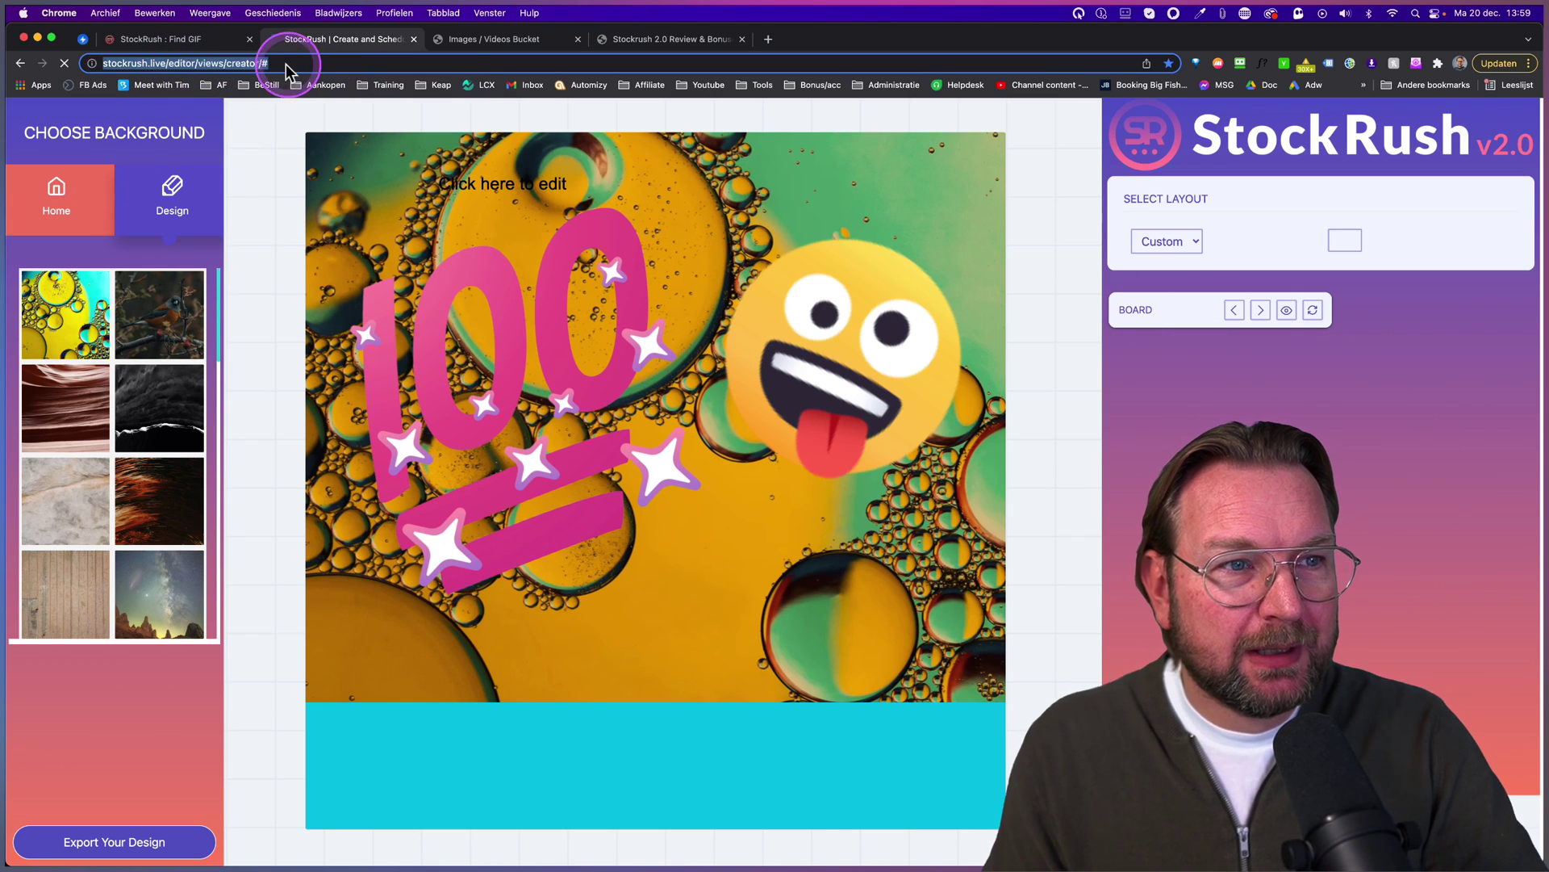
- Go to the stockrush.live dashboard and open the Remove Background tool
key(Return)
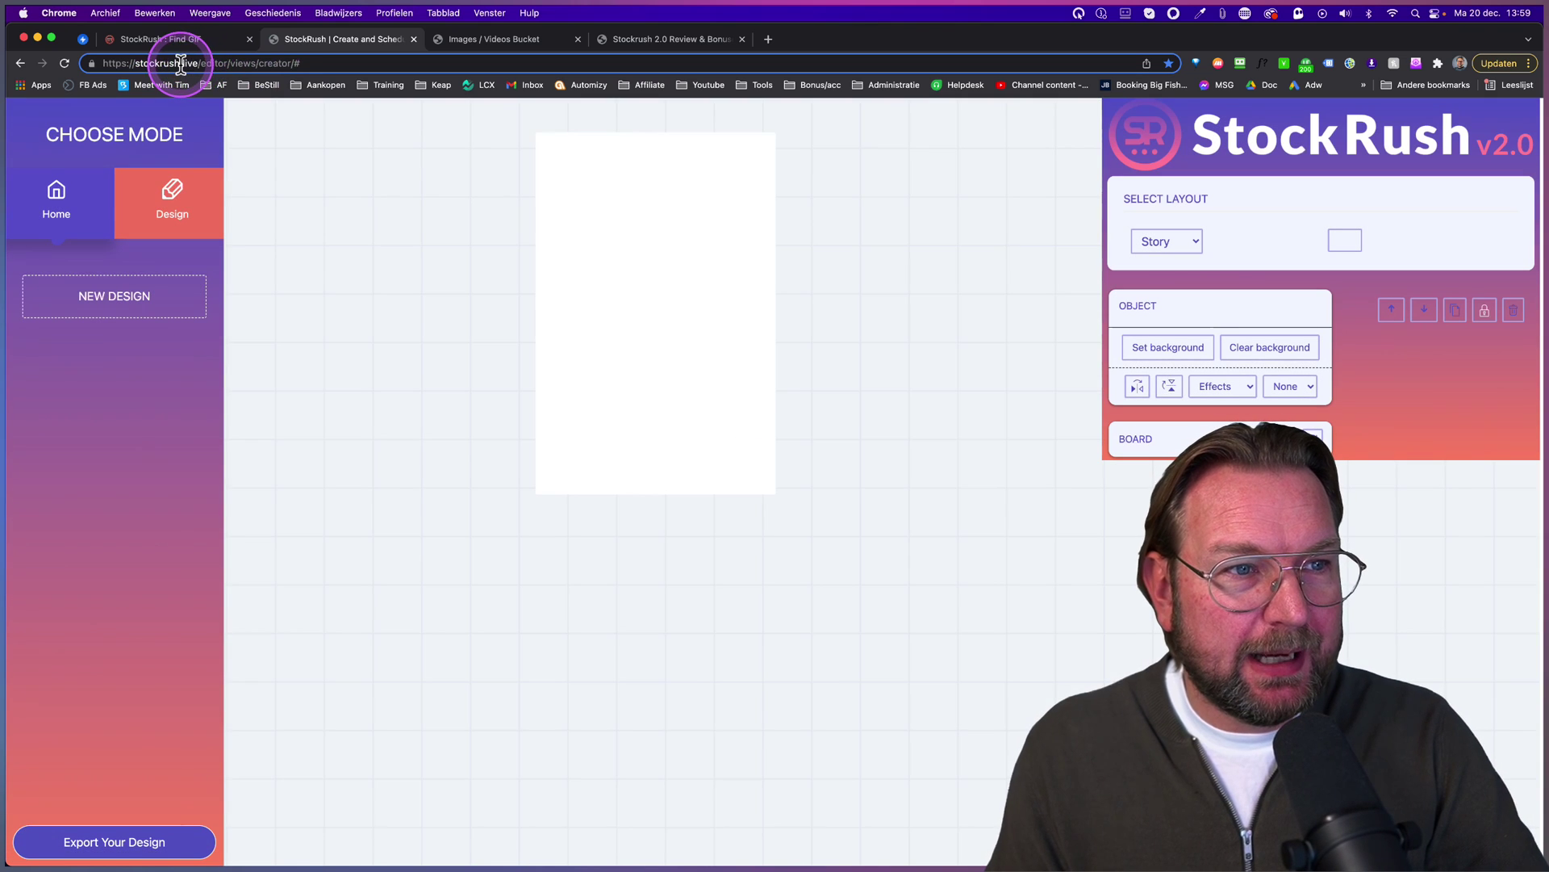
key(BackSpace)
key(Return)
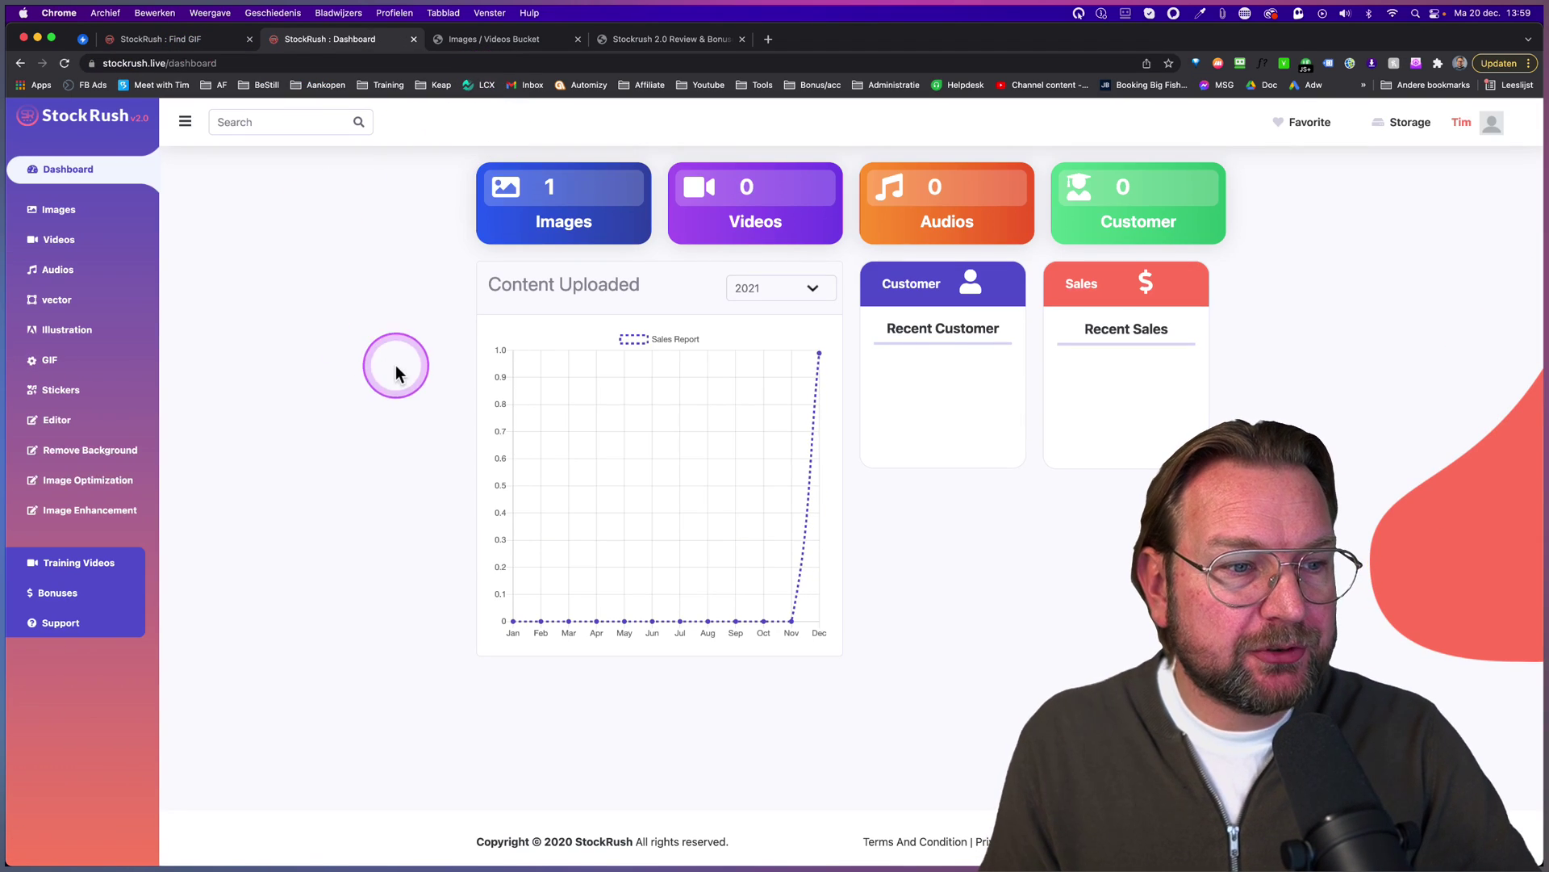
click(88, 452)
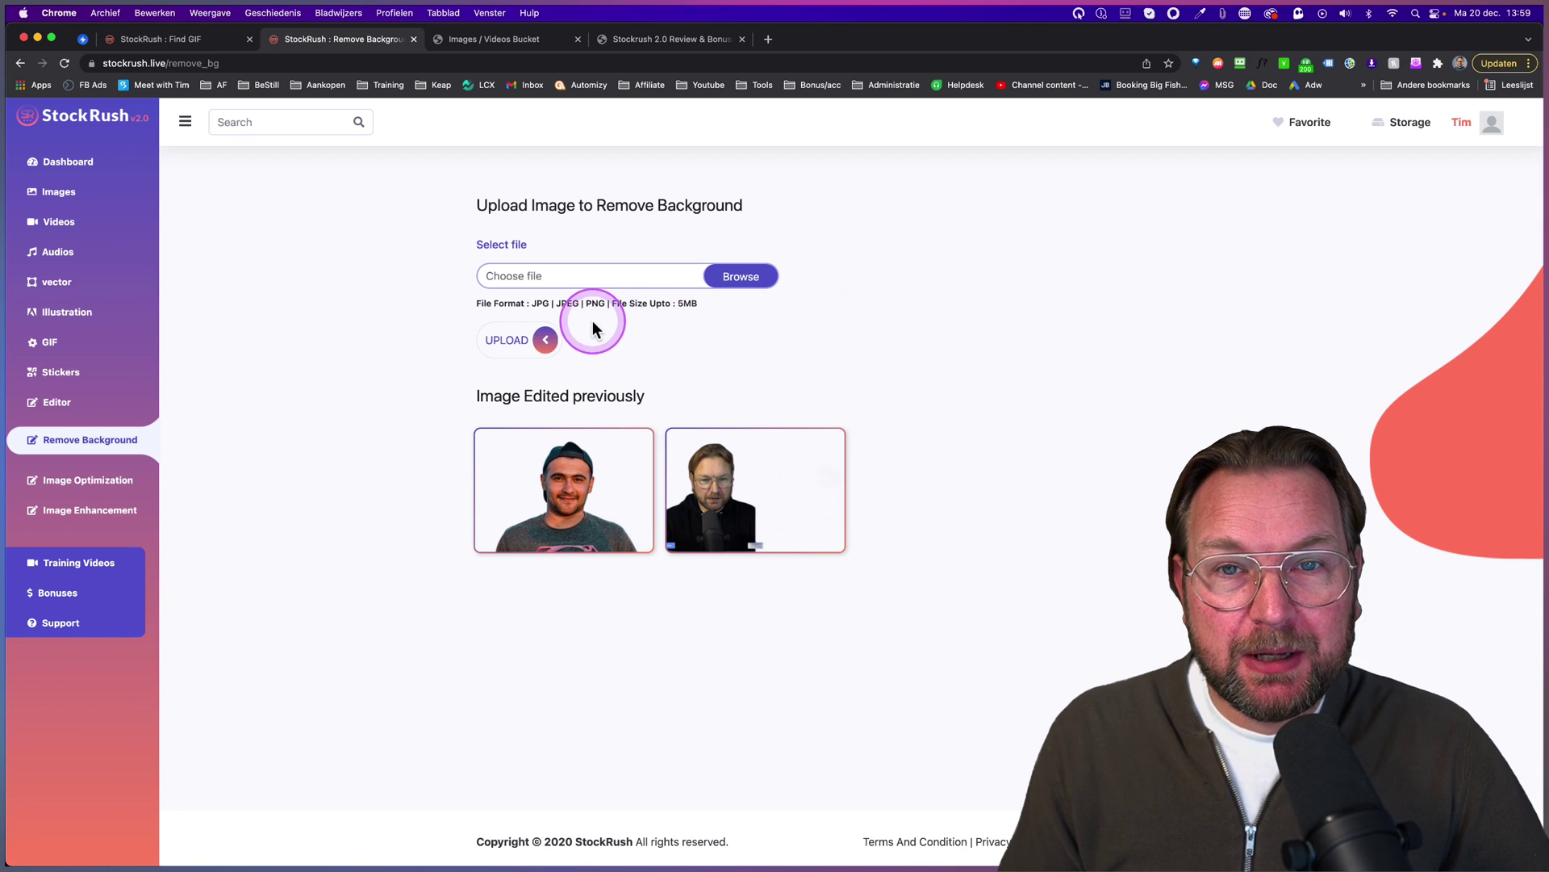
- Browse the Remove Background upload form and previously edited images, ending on Image Optimization
mouse_move(581, 508)
scroll(517, 509, up, 5)
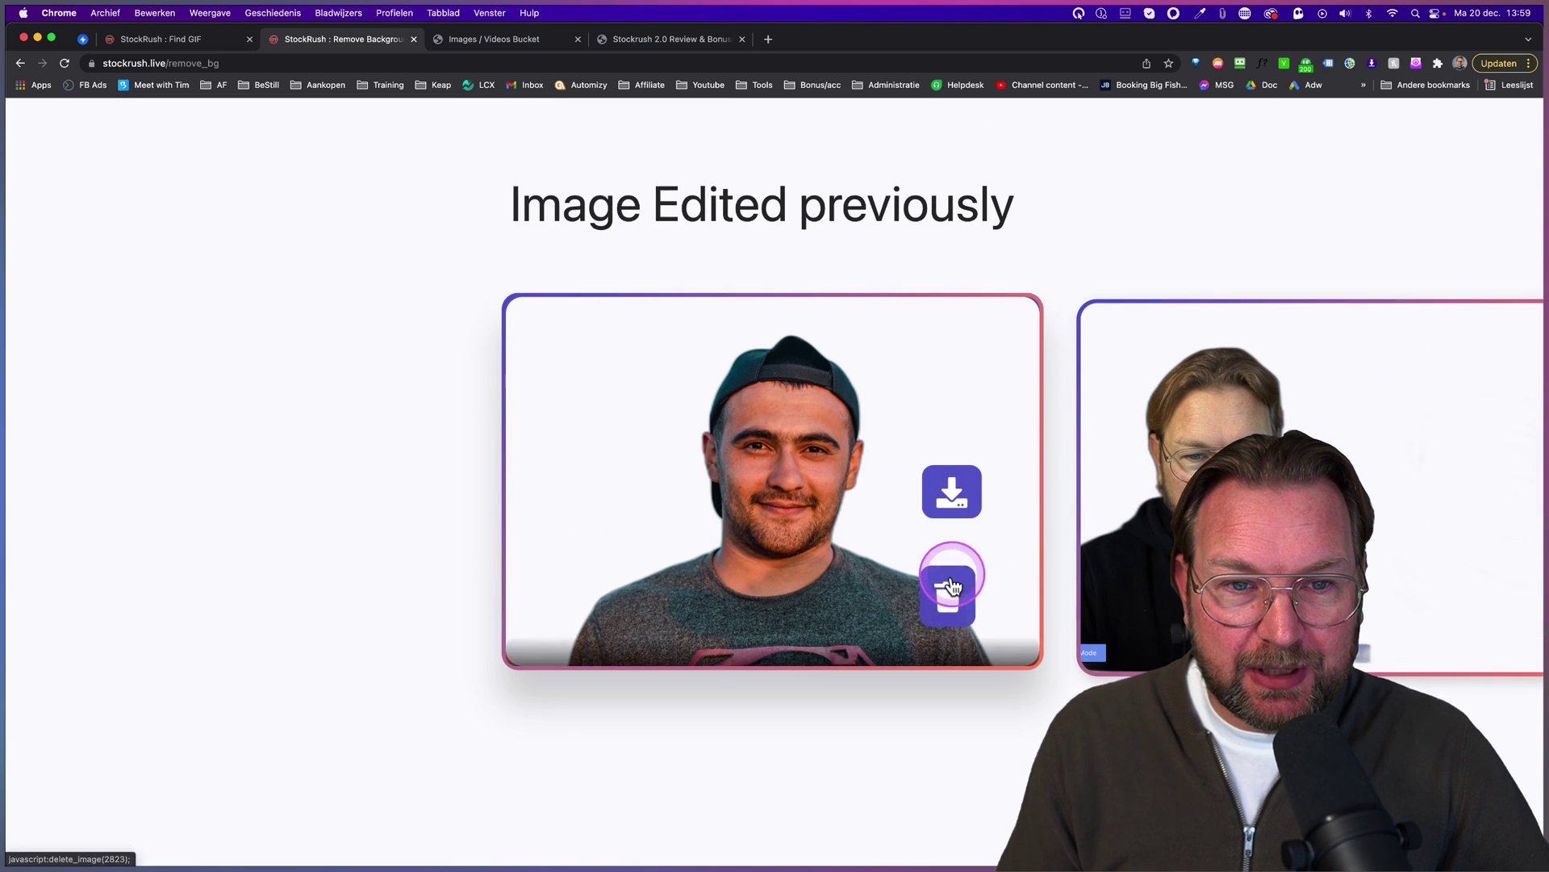
scroll(817, 570, down, 1)
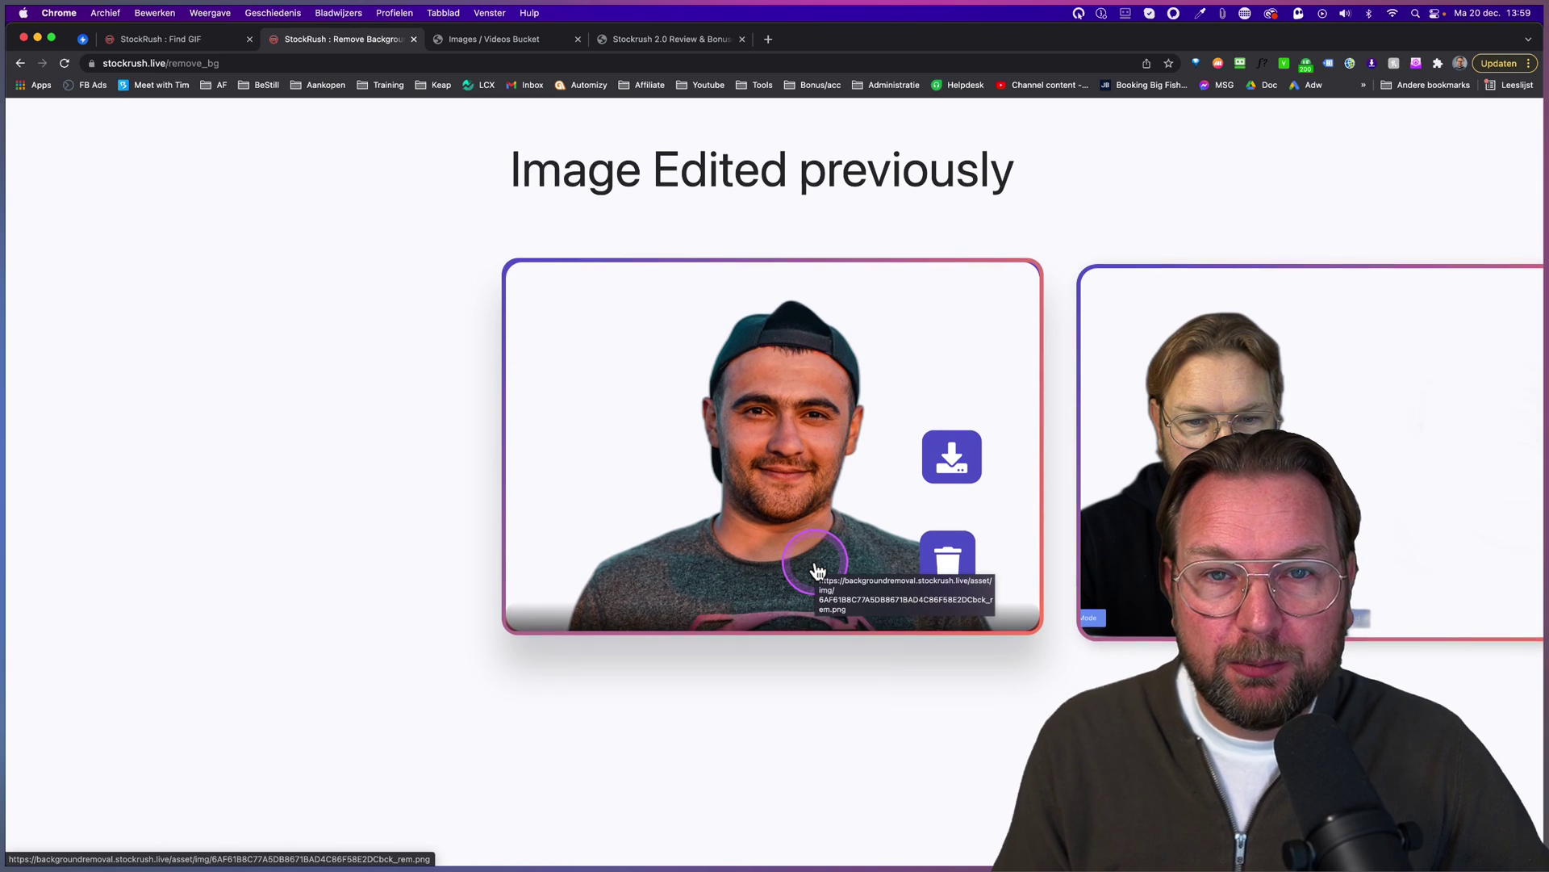
scroll(817, 569, right, 2)
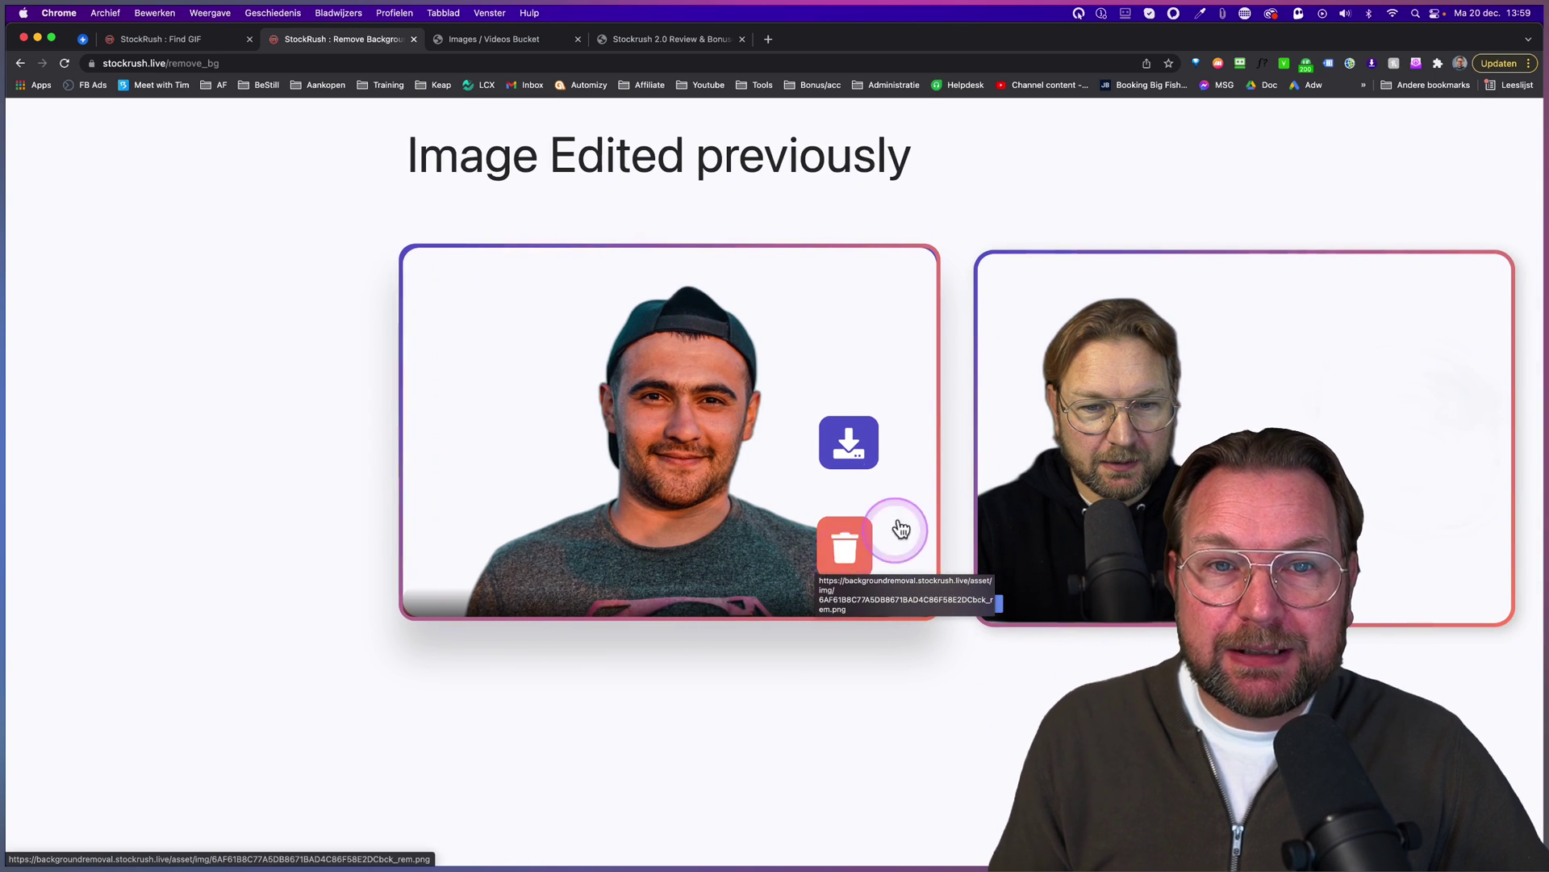
click(558, 515)
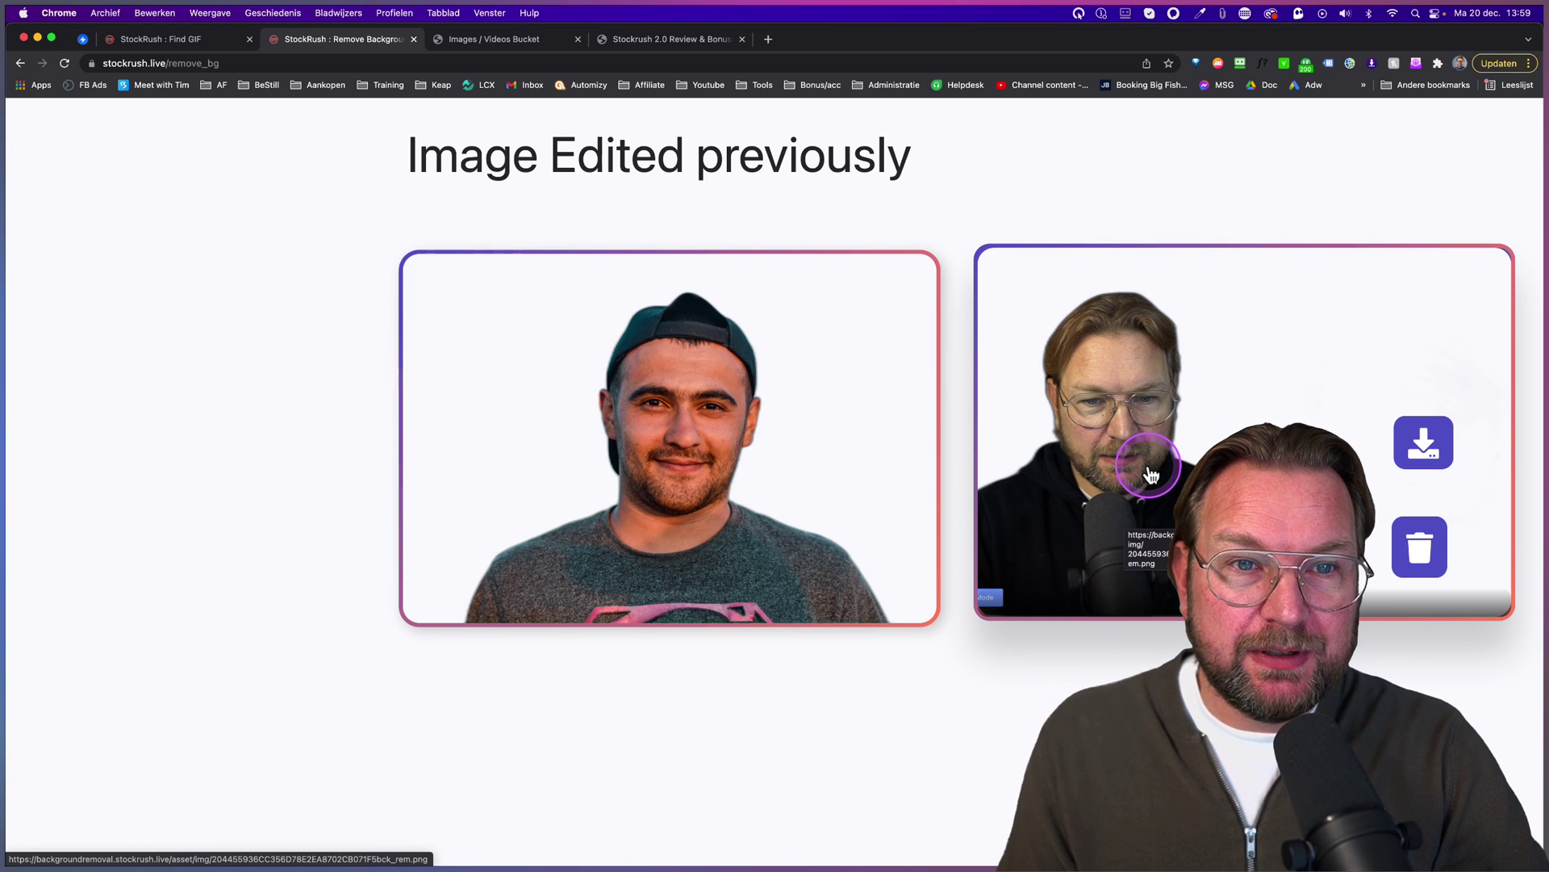
scroll(1151, 474, down, 5)
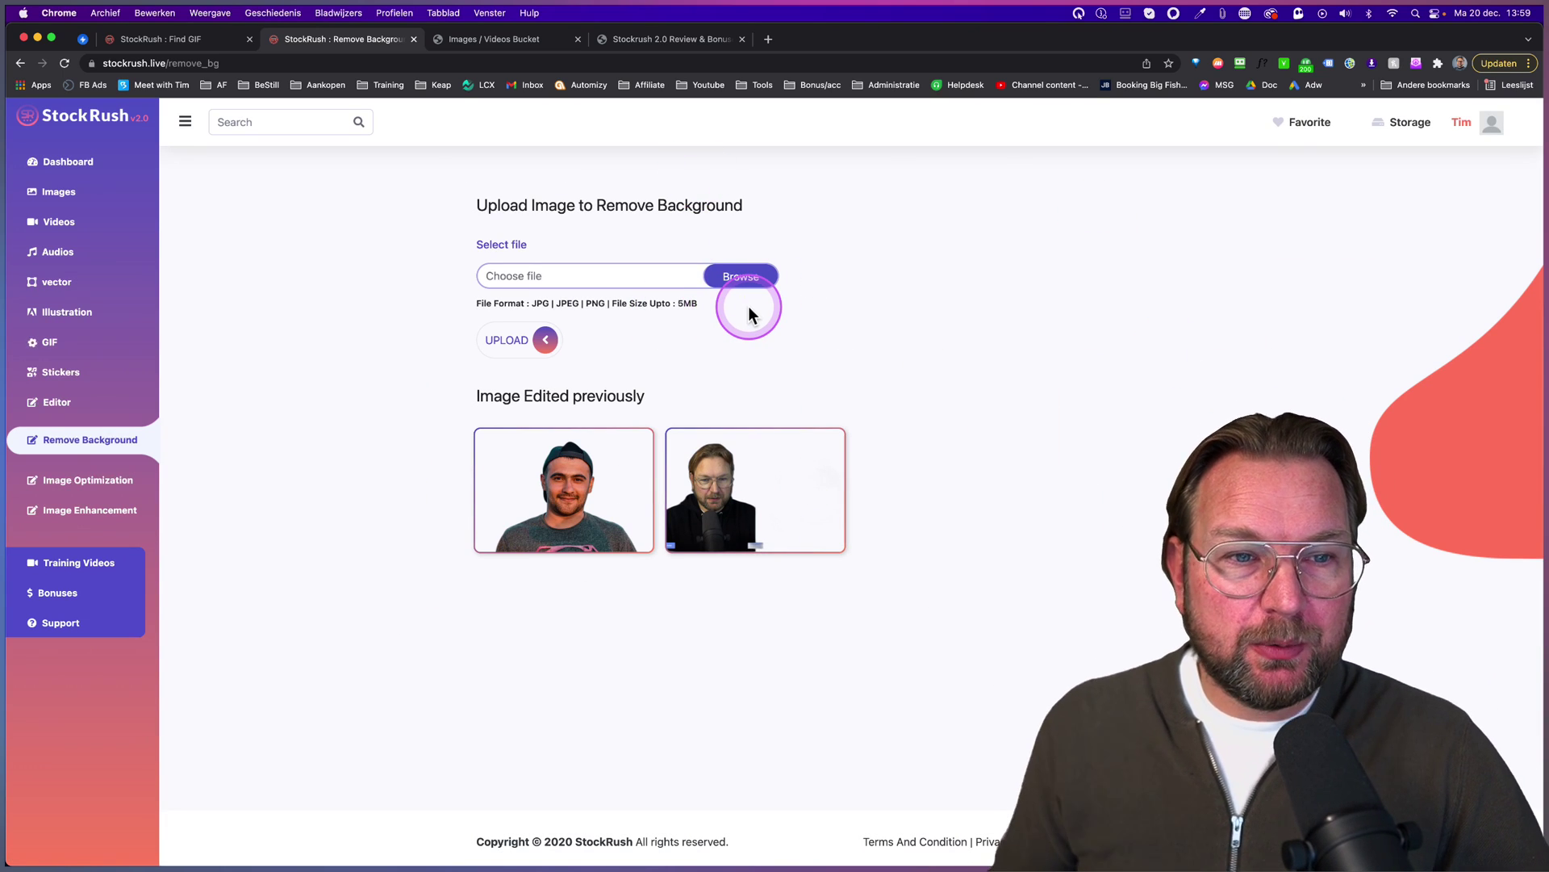
click(725, 346)
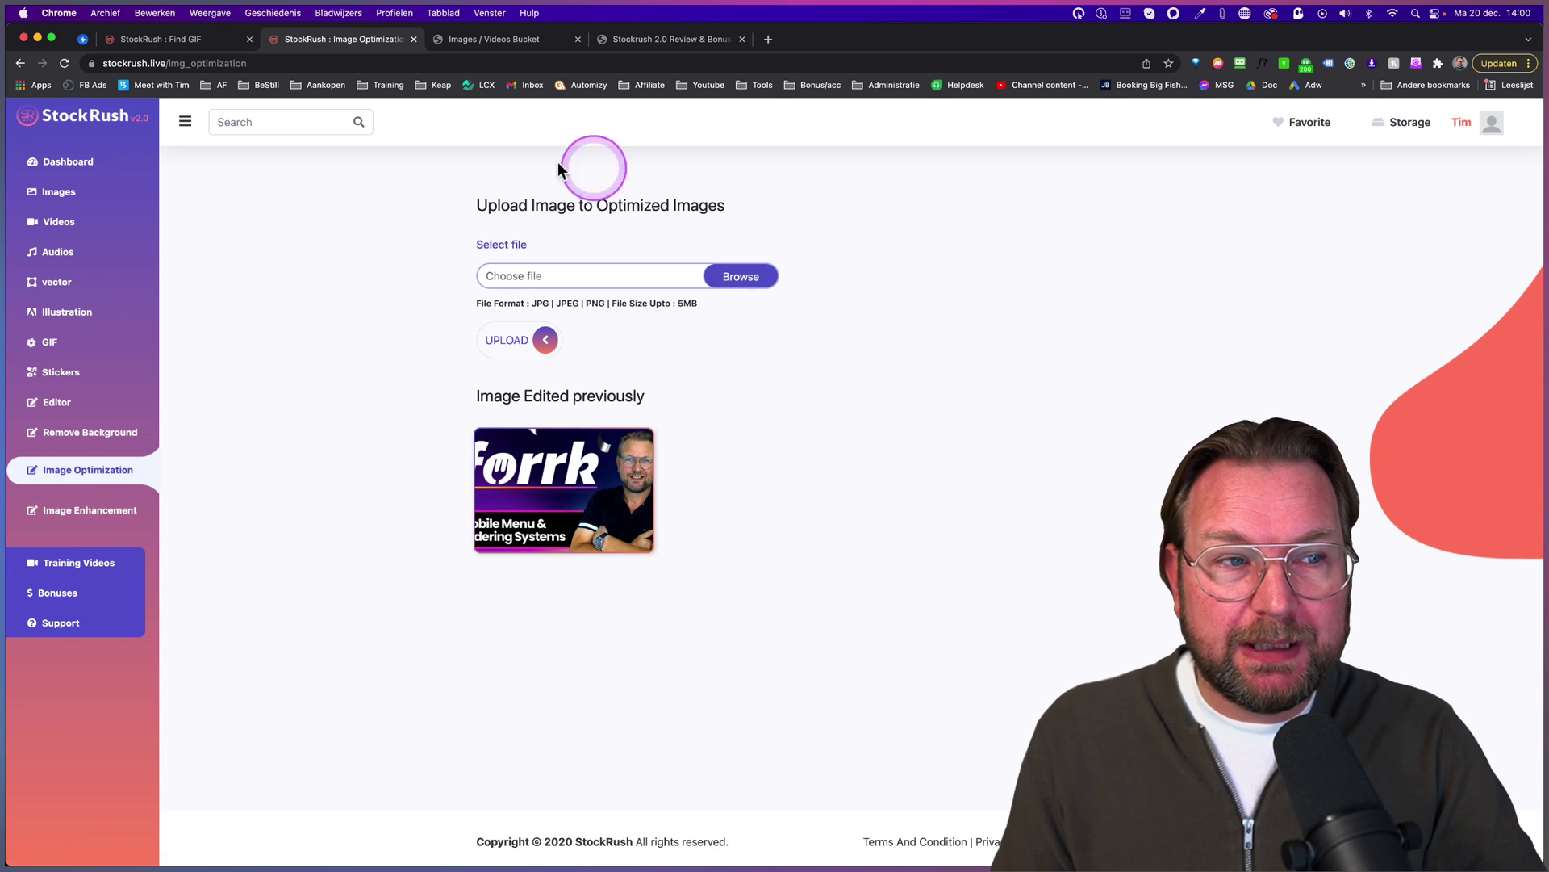
- Return to the Dashboard showing 1 image, 0 videos, 0 audios and 0 customers
click(67, 166)
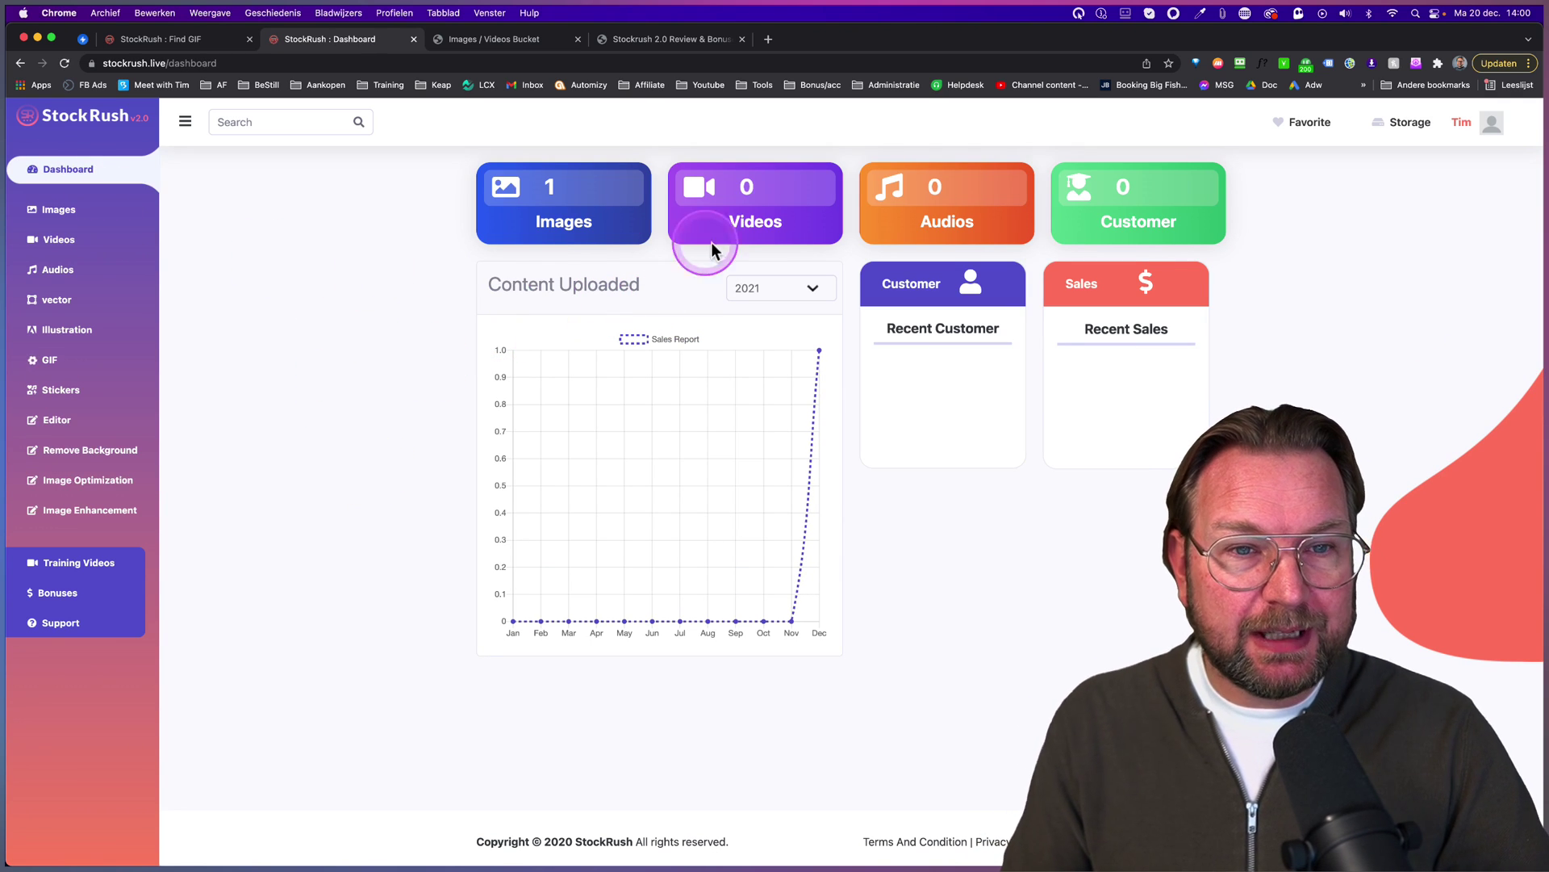
- Drag across the Dashboard's 2021 Content Uploaded chart and recent customers and sales area
drag(854, 250, 1228, 493)
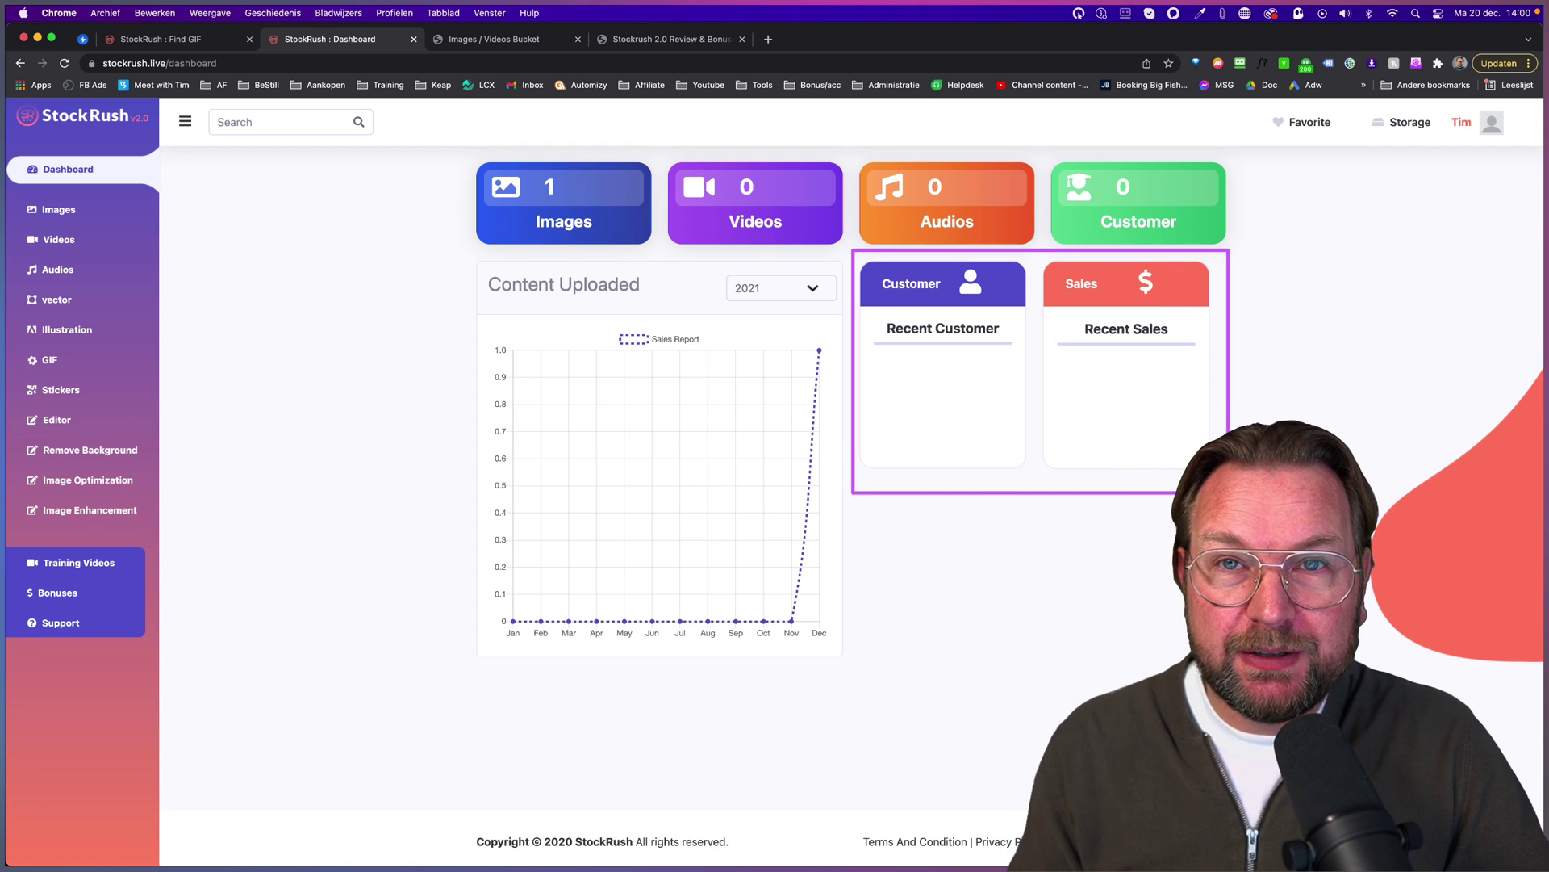